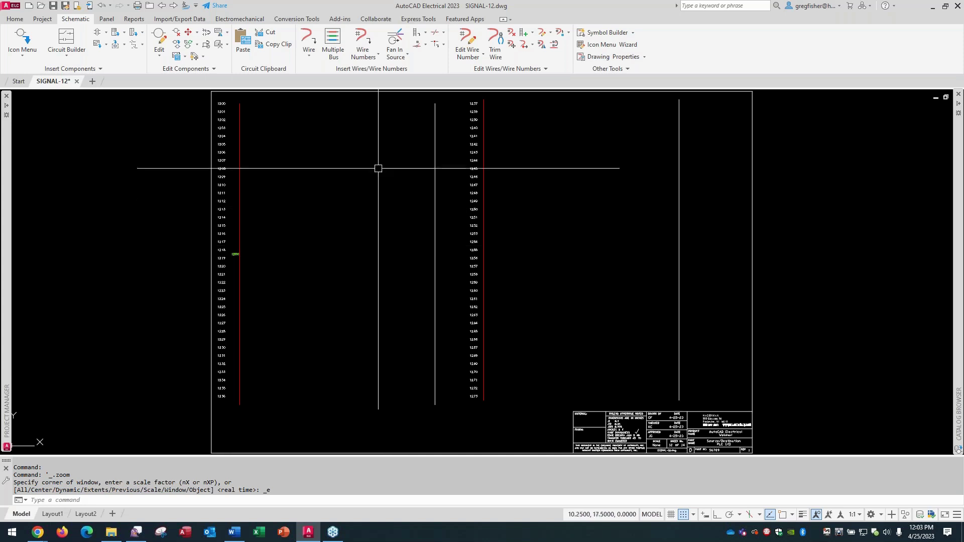
Start a Source Arrow on the lower end of the first ladder's red wire, beside line 1236
{"action": "left_click", "coordinate": [400, 58]}
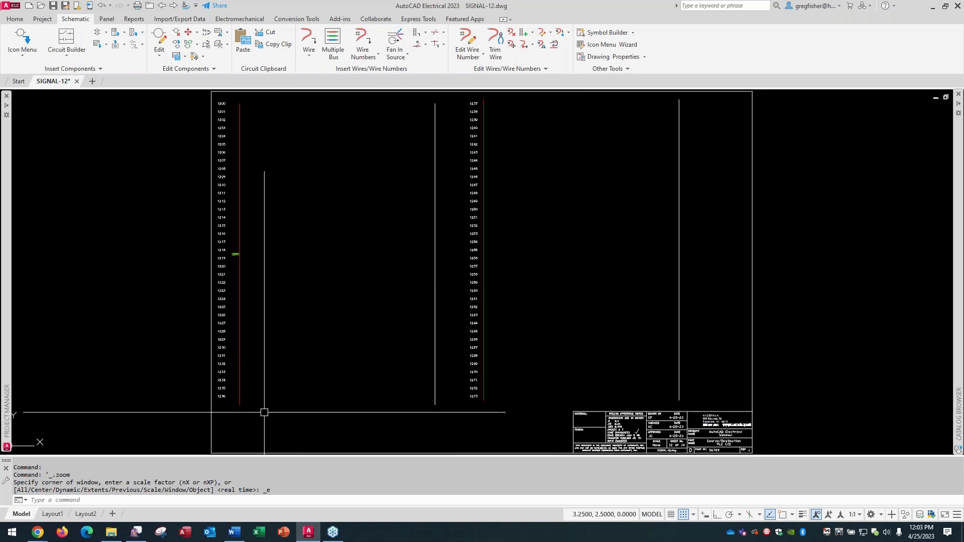
{"action": "scroll", "coordinate": [264, 413], "scroll_direction": "up", "scroll_amount": 2}
{"action": "scroll", "coordinate": [264, 413], "scroll_direction": "up", "scroll_amount": 2}
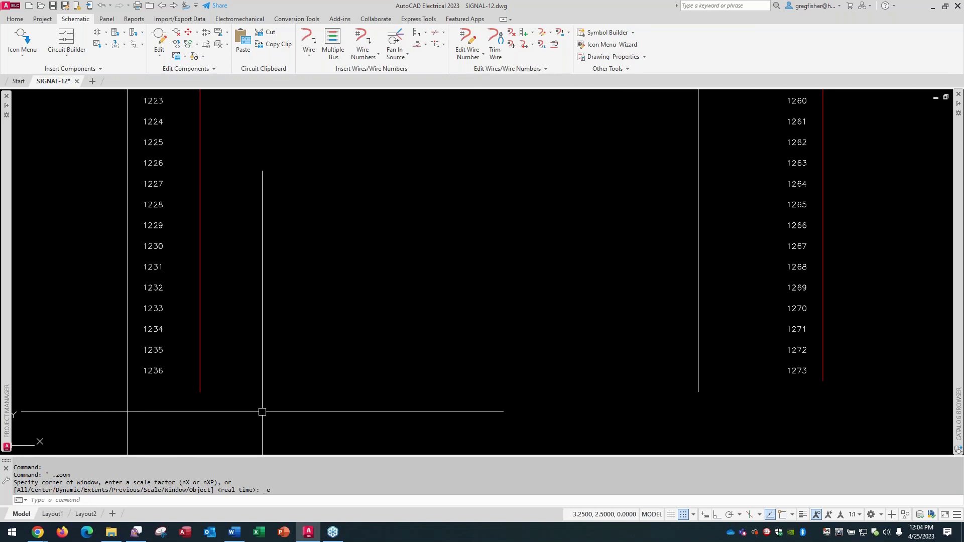
{"action": "scroll", "coordinate": [262, 412], "scroll_direction": "down", "scroll_amount": 2}
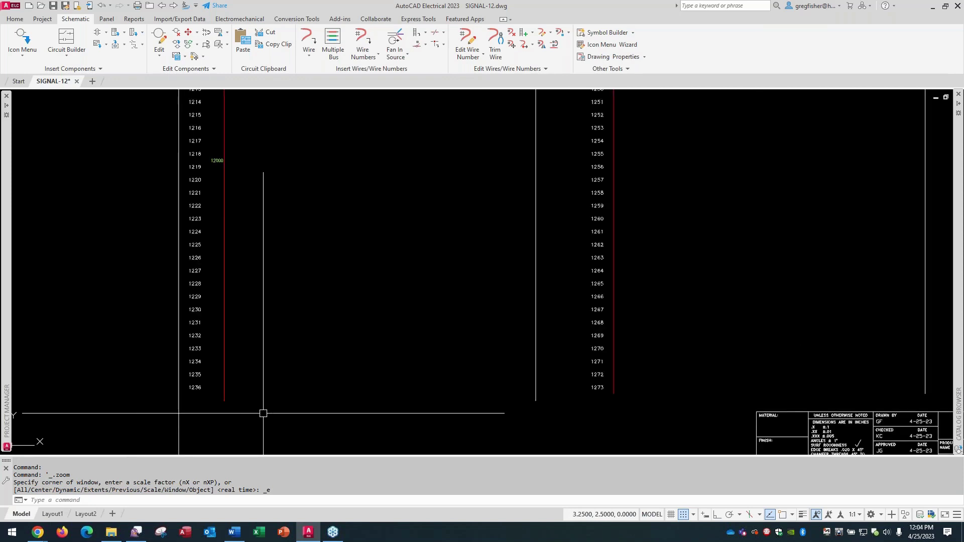
{"action": "mouse_move", "coordinate": [224, 393]}
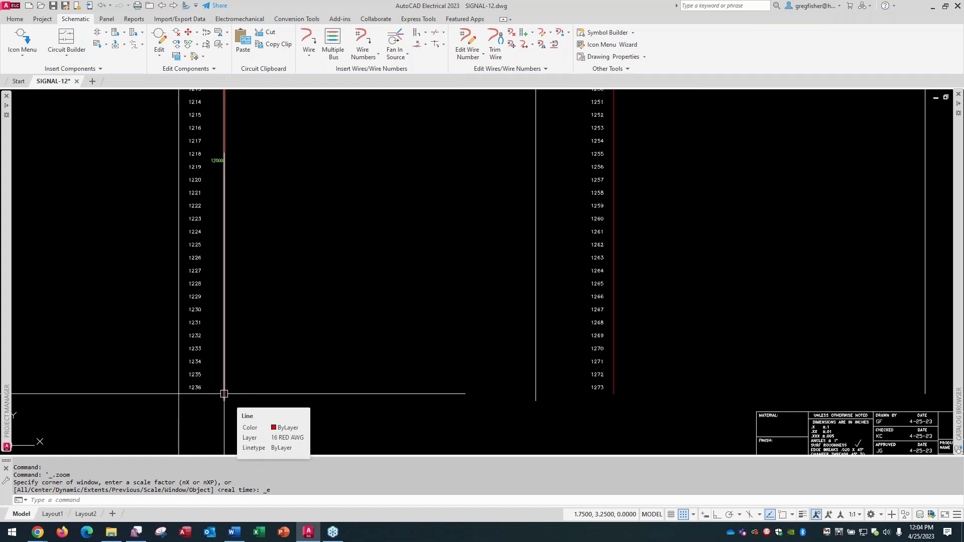
{"action": "mouse_move", "coordinate": [614, 276]}
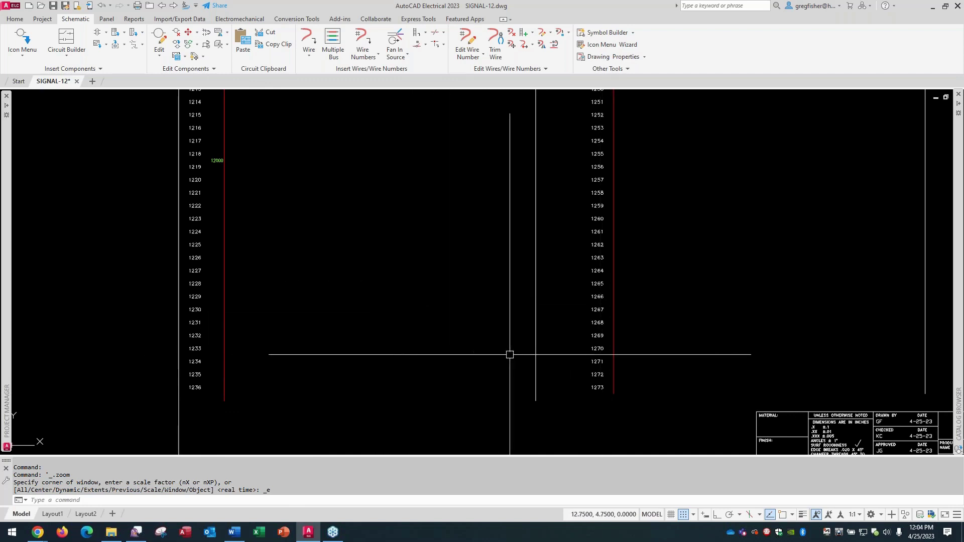
{"action": "mouse_move", "coordinate": [536, 348]}
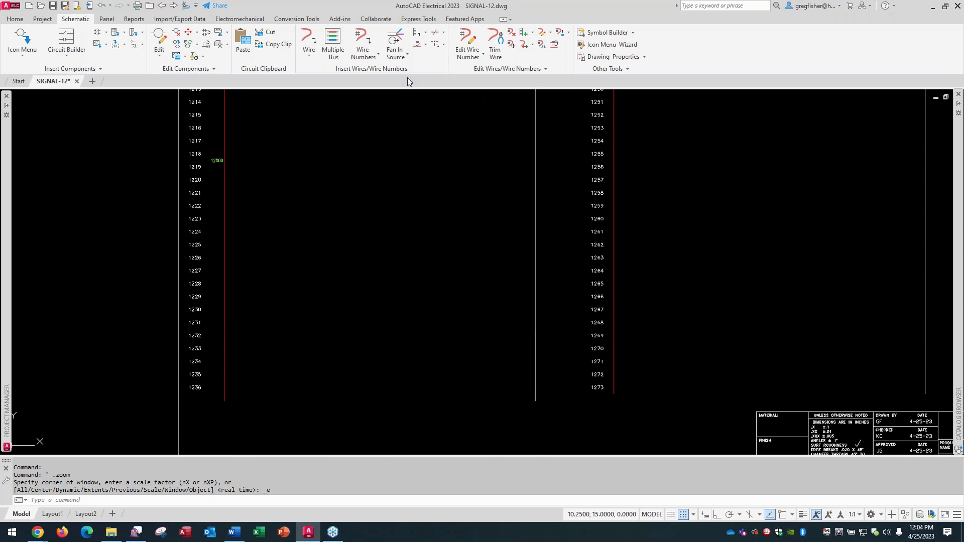
{"action": "left_click", "coordinate": [401, 56]}
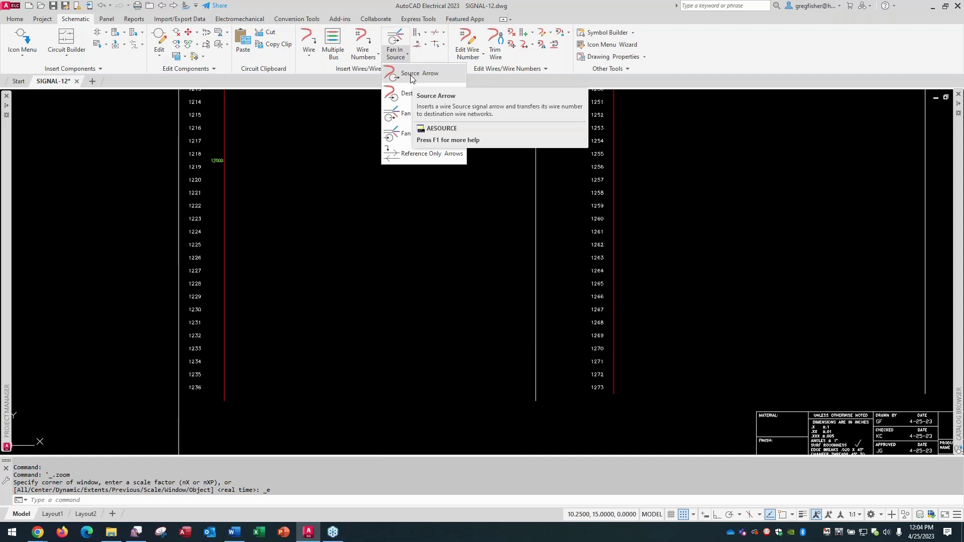
{"action": "left_click", "coordinate": [411, 74]}
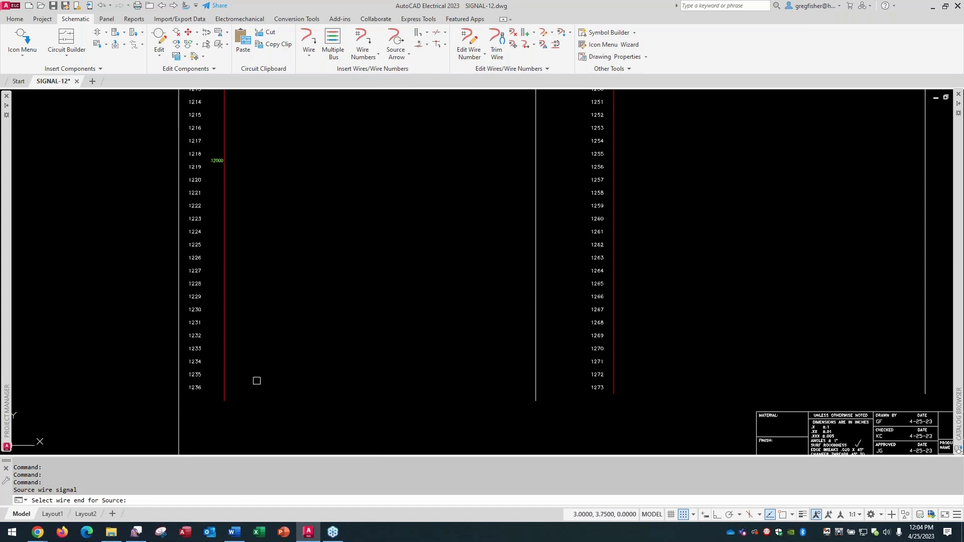
{"action": "left_click", "coordinate": [224, 387]}
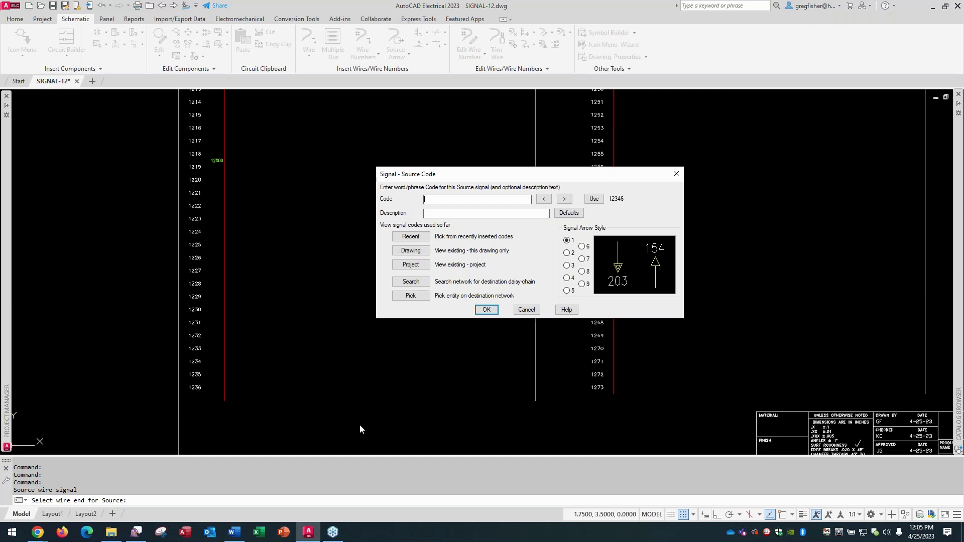
Define the source signal with code TEST-10, description HOT and signal arrow style 1
{"action": "type", "text": "TEST"}
{"action": "type", "text": "-10"}
{"action": "type", "text": "HOT"}
{"action": "left_click", "coordinate": [568, 254]}
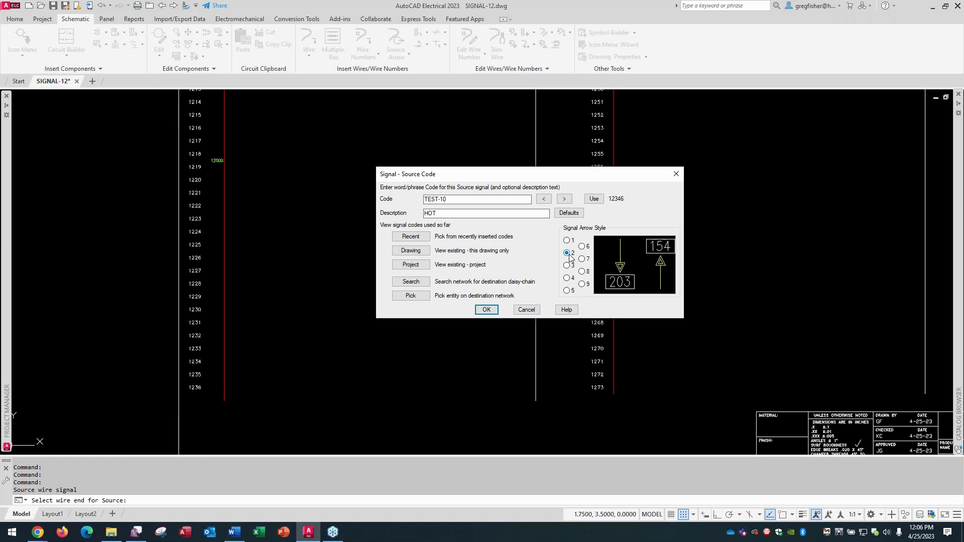
{"action": "left_click", "coordinate": [567, 266]}
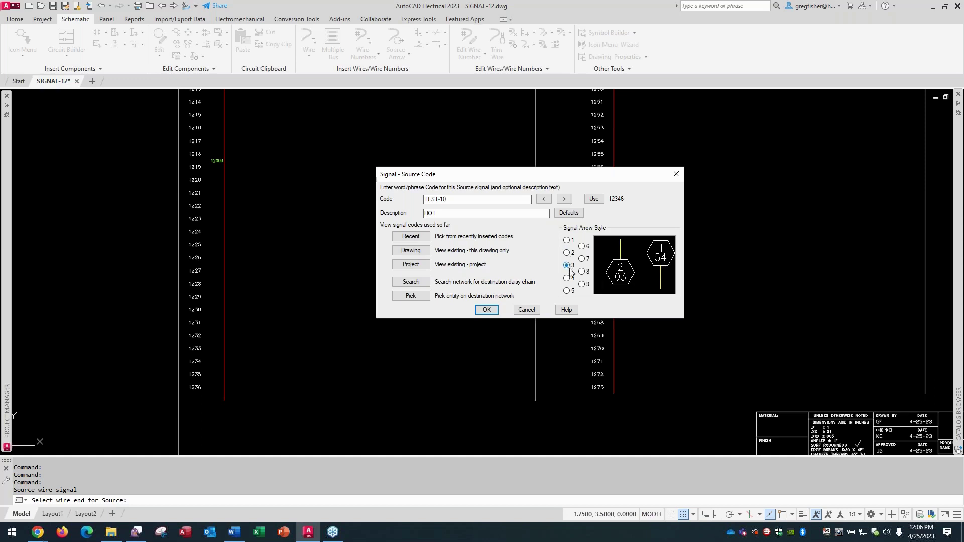
{"action": "left_click", "coordinate": [568, 279]}
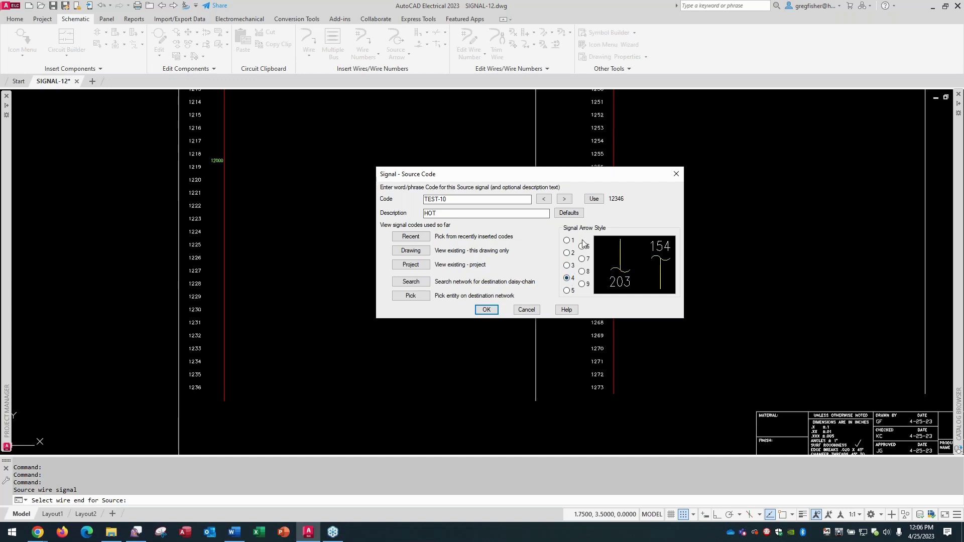
{"action": "left_click", "coordinate": [567, 241]}
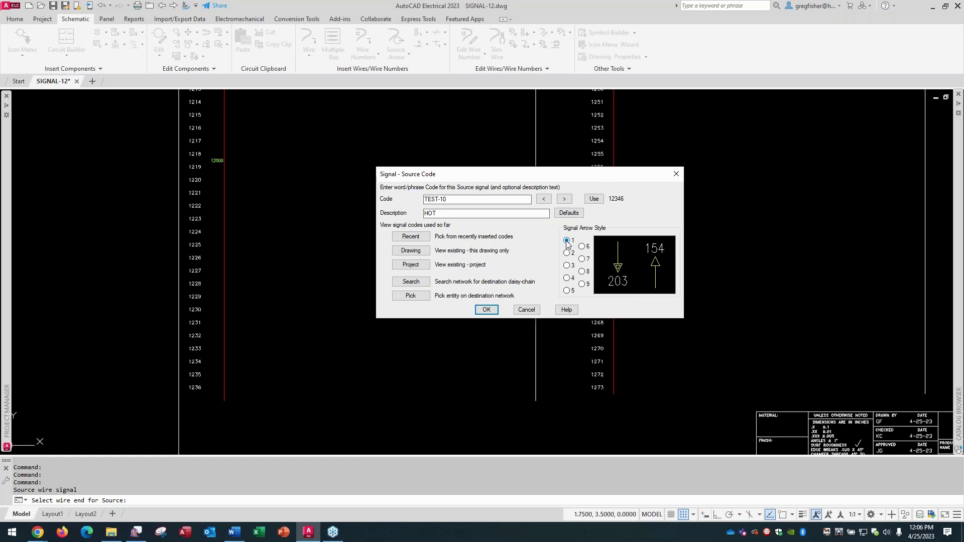
{"action": "left_click", "coordinate": [487, 309]}
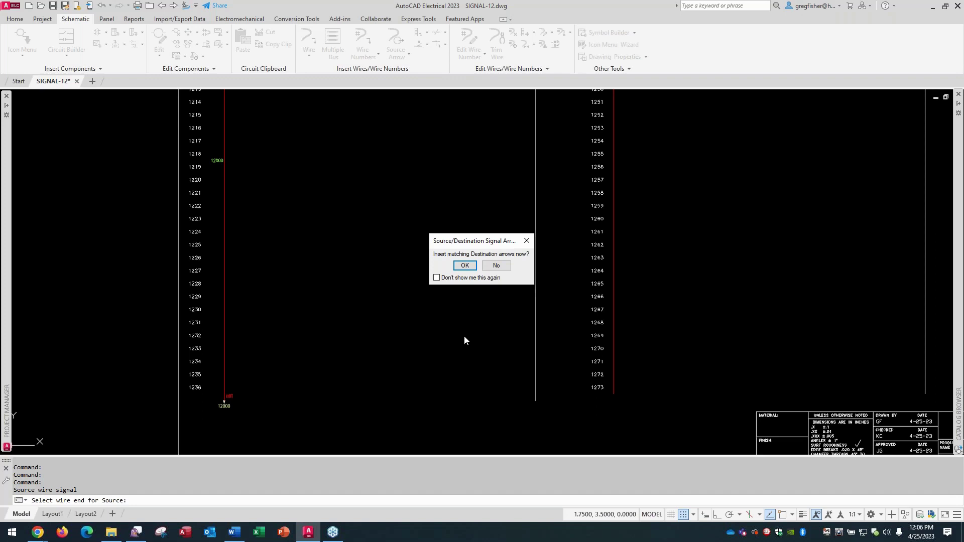
Insert the matching destination arrow on the upper end of the second ladder's red wire, at line 1237
{"action": "left_click", "coordinate": [465, 266]}
{"action": "scroll", "coordinate": [472, 225], "scroll_direction": "down", "scroll_amount": 2}
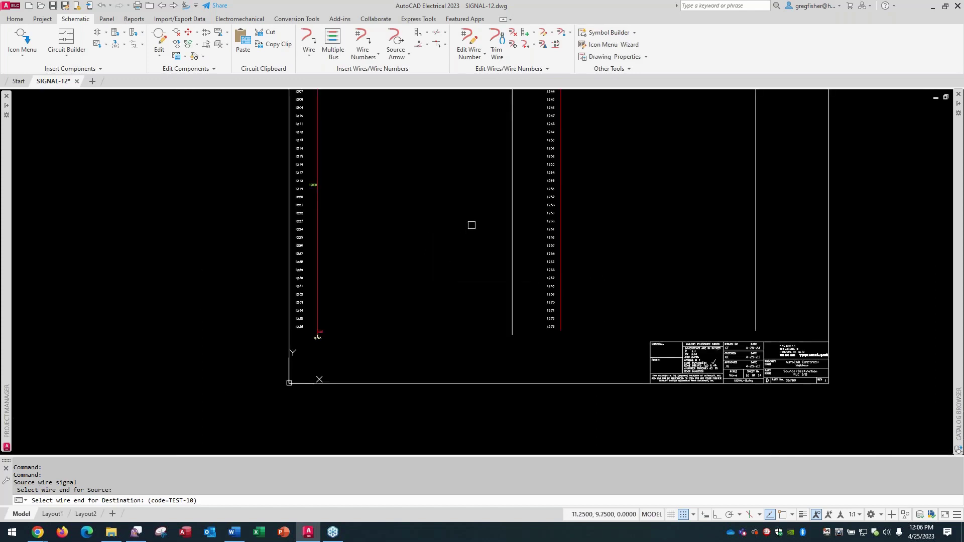
{"action": "middle_click_drag", "start_coordinate": [471, 222], "coordinate": [372, 383]}
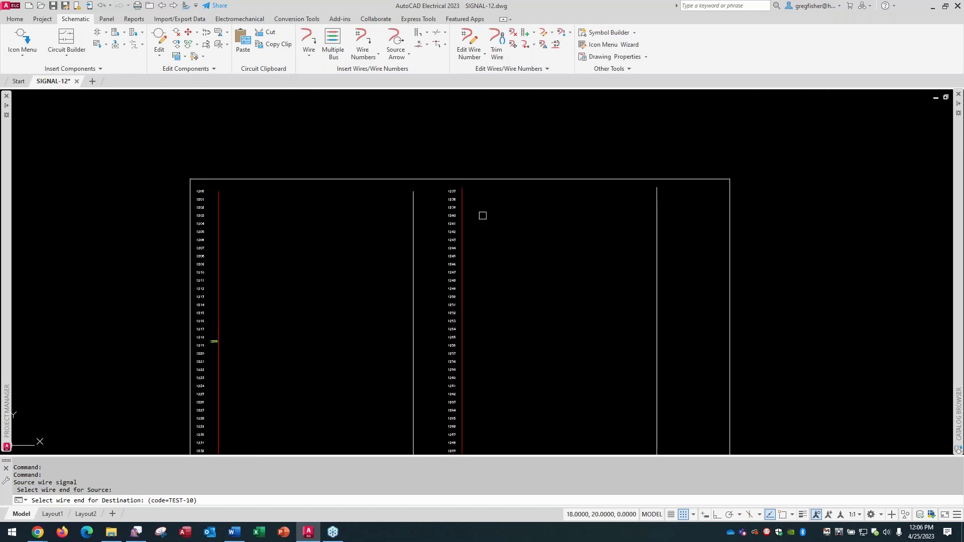
{"action": "scroll", "coordinate": [483, 215], "scroll_direction": "up", "scroll_amount": 4}
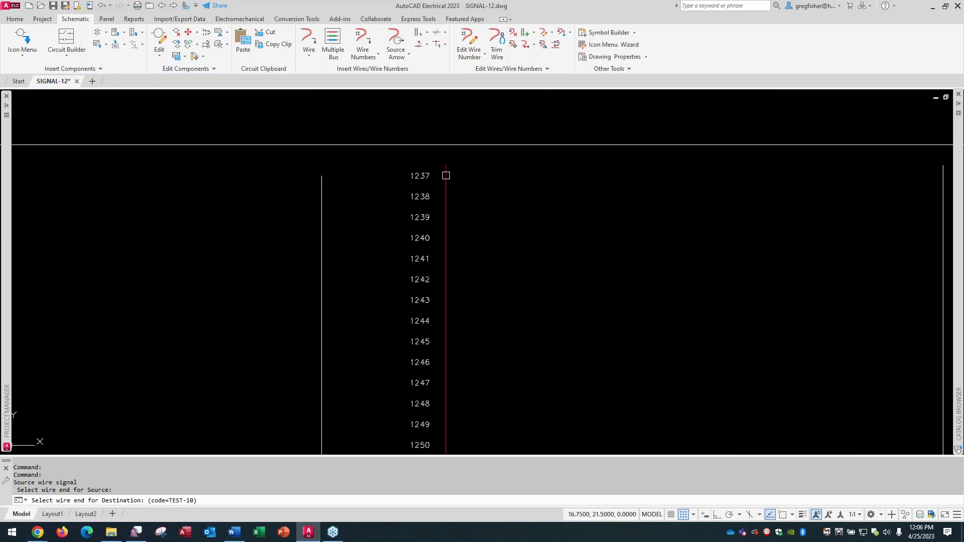
{"action": "left_click", "coordinate": [446, 176]}
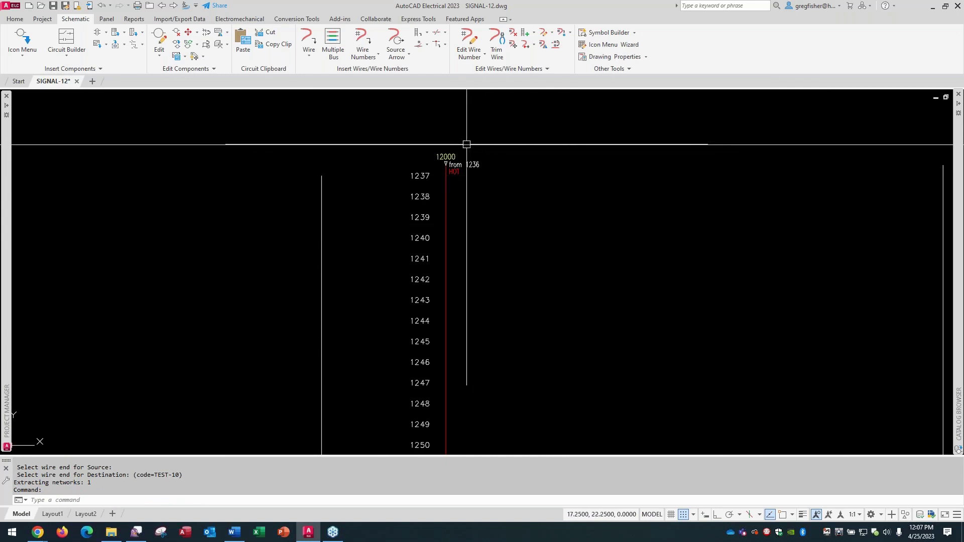
Examine the cross-references and wire numbers at the source and destination arrows and along both ladders' red wires
{"action": "mouse_move", "coordinate": [446, 156]}
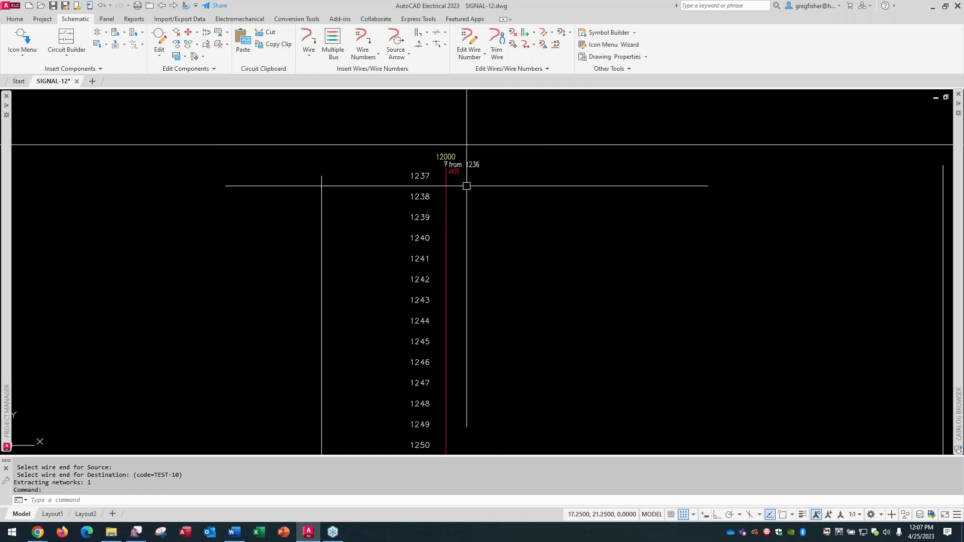
{"action": "scroll", "coordinate": [524, 291], "scroll_direction": "down", "scroll_amount": 3}
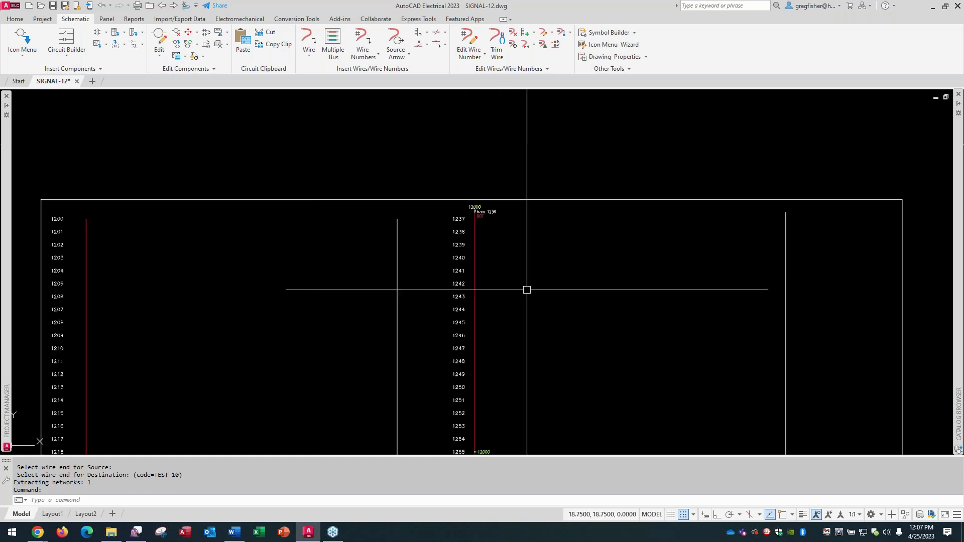
{"action": "middle_click_drag", "start_coordinate": [312, 406], "coordinate": [422, 209]}
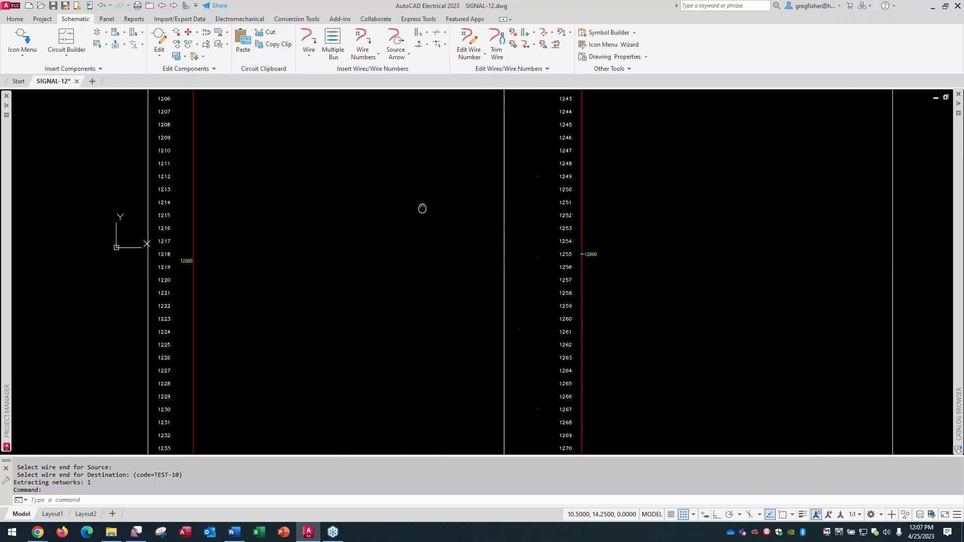
{"action": "middle_click_drag", "start_coordinate": [338, 329], "coordinate": [400, 189]}
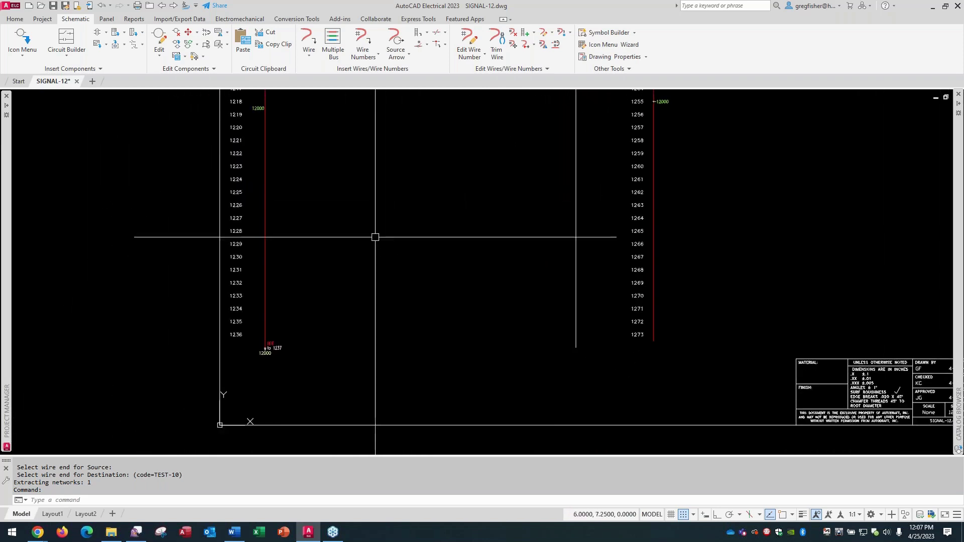
{"action": "scroll", "coordinate": [285, 354], "scroll_direction": "up", "scroll_amount": 3}
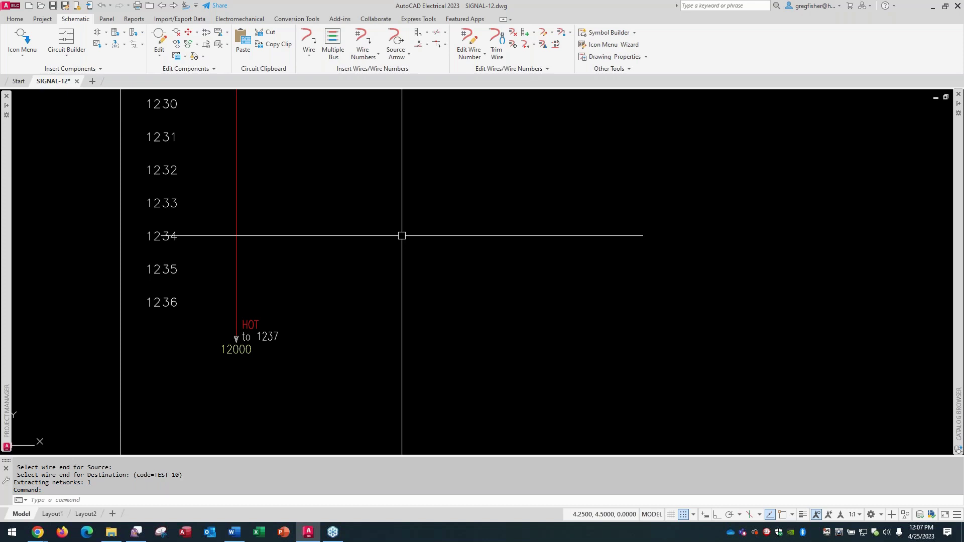
{"action": "scroll", "coordinate": [402, 236], "scroll_direction": "down", "scroll_amount": 2}
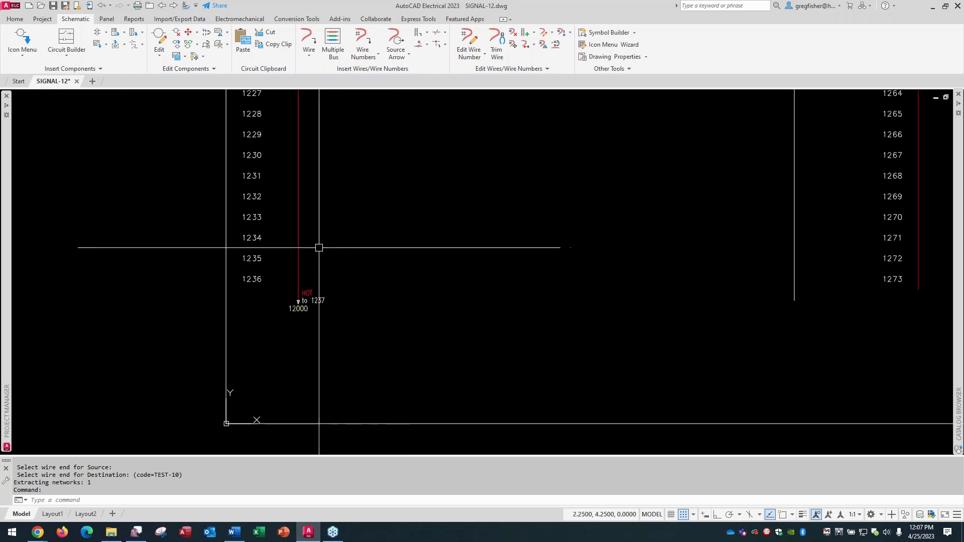
{"action": "left_click", "coordinate": [299, 258]}
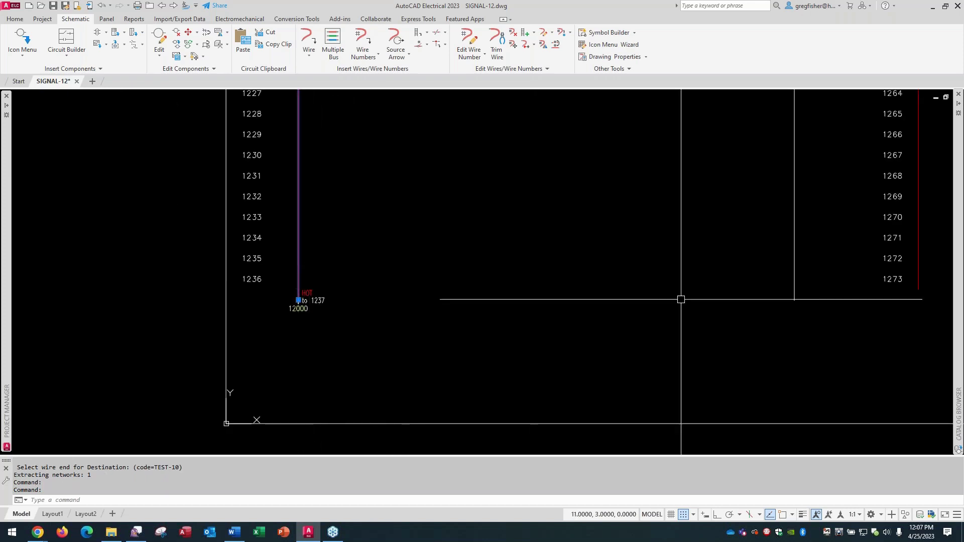
{"action": "middle_click_drag", "start_coordinate": [815, 278], "coordinate": [471, 369]}
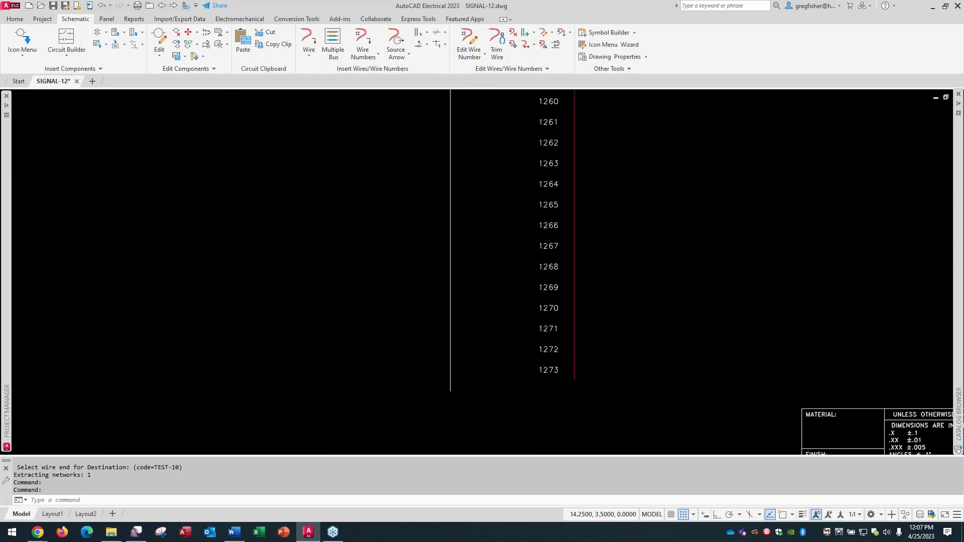
{"action": "left_click", "coordinate": [575, 277]}
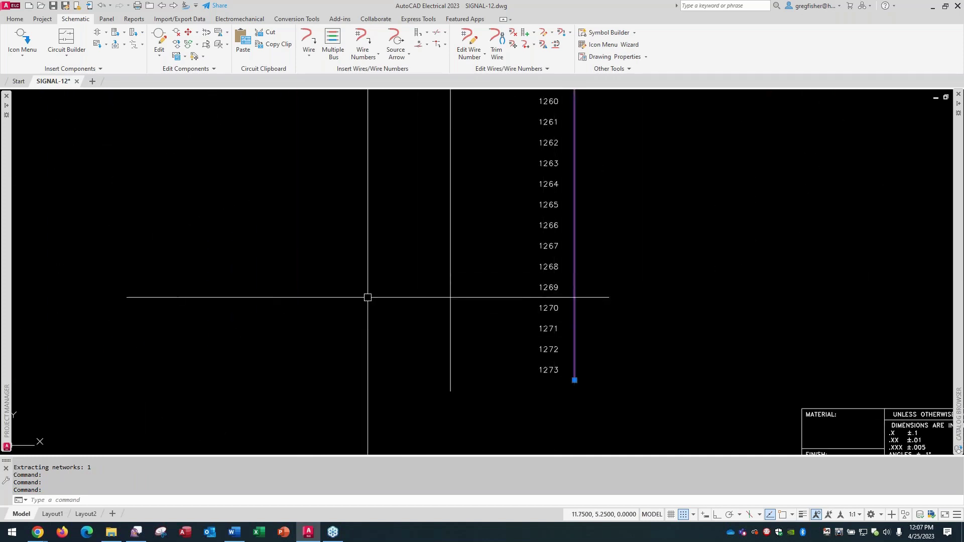
{"action": "key", "text": "Escape"}
{"action": "scroll", "coordinate": [397, 197], "scroll_direction": "down", "scroll_amount": 3}
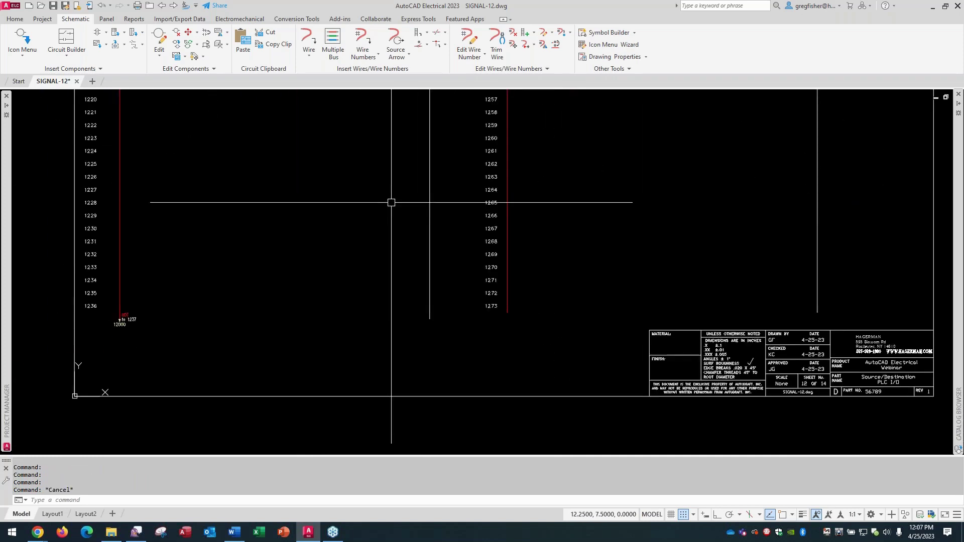
{"action": "mouse_move", "coordinate": [391, 200]}
{"action": "middle_mouse_down"}
{"action": "mouse_move", "coordinate": [367, 345]}
{"action": "mouse_move", "coordinate": [346, 399]}
{"action": "middle_mouse_up"}
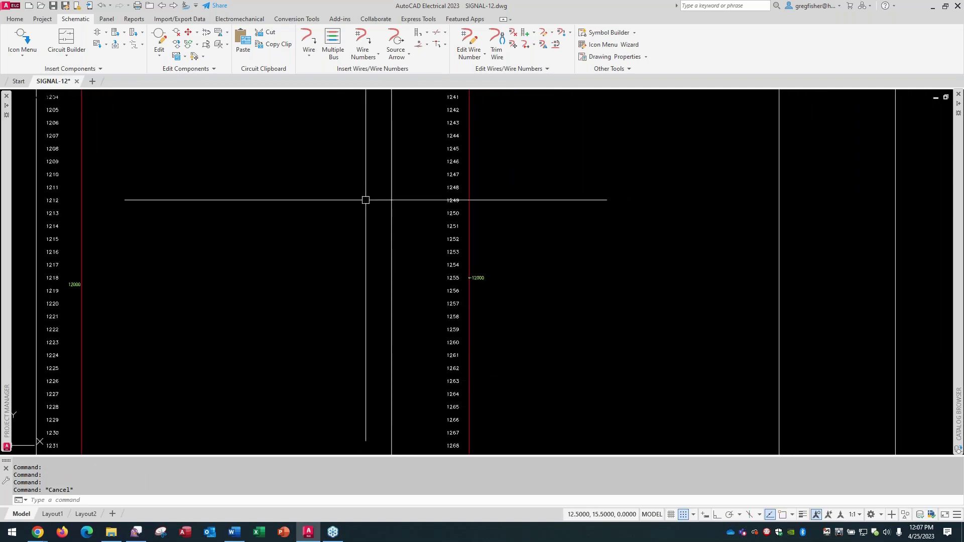
{"action": "middle_click_drag", "start_coordinate": [365, 200], "coordinate": [338, 345]}
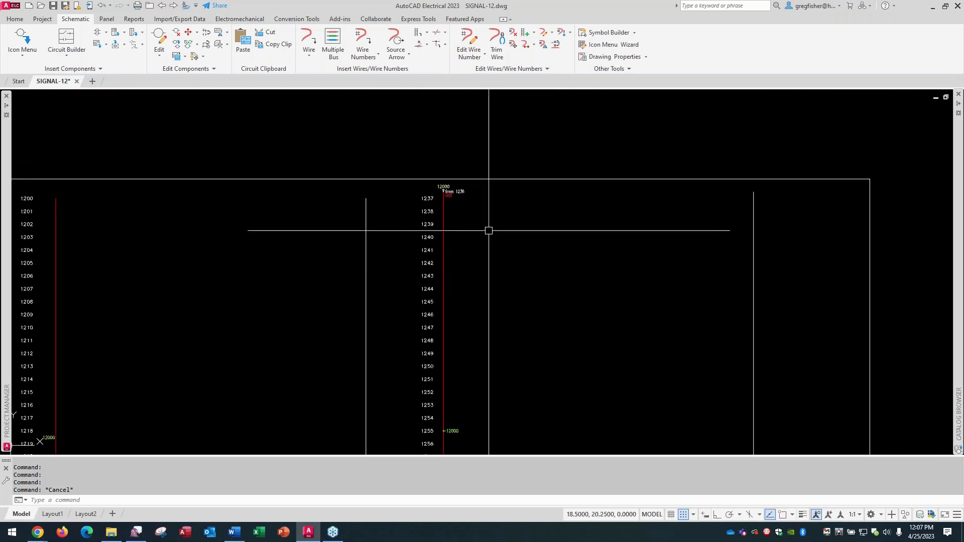
Open the destination arrow at line 1237 for editing, review its signal code and close it without saving changes
{"action": "right_click", "coordinate": [456, 192]}
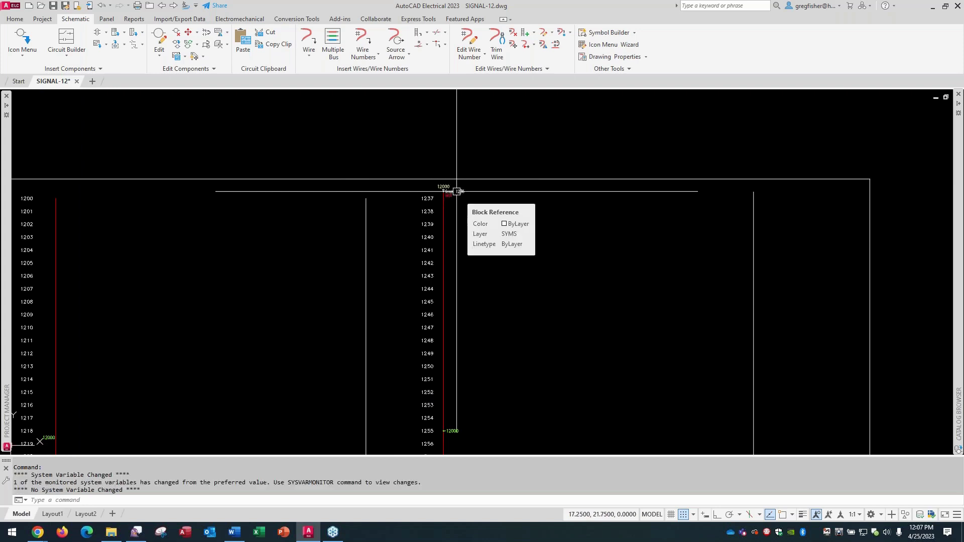
{"action": "left_click", "coordinate": [465, 164]}
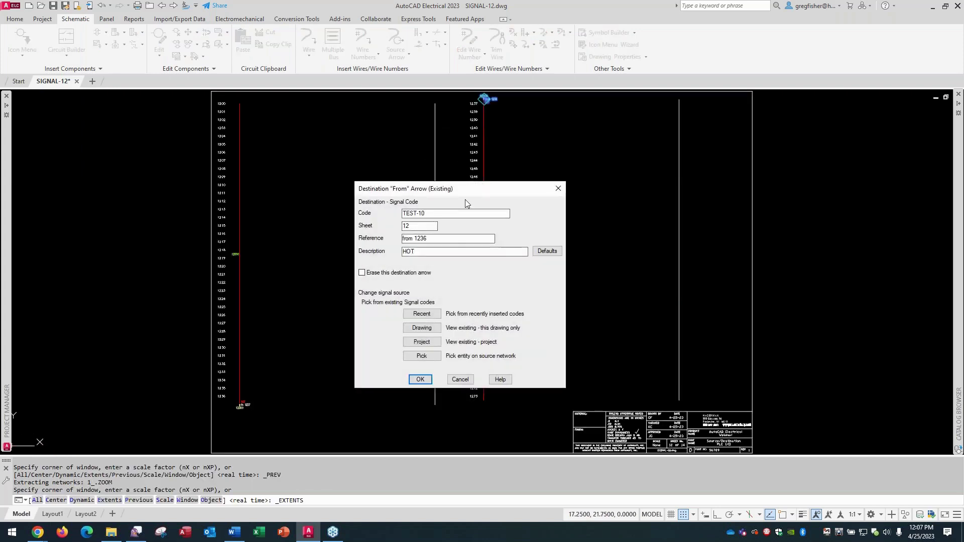
{"action": "double_click", "coordinate": [434, 213]}
{"action": "left_click", "coordinate": [459, 380]}
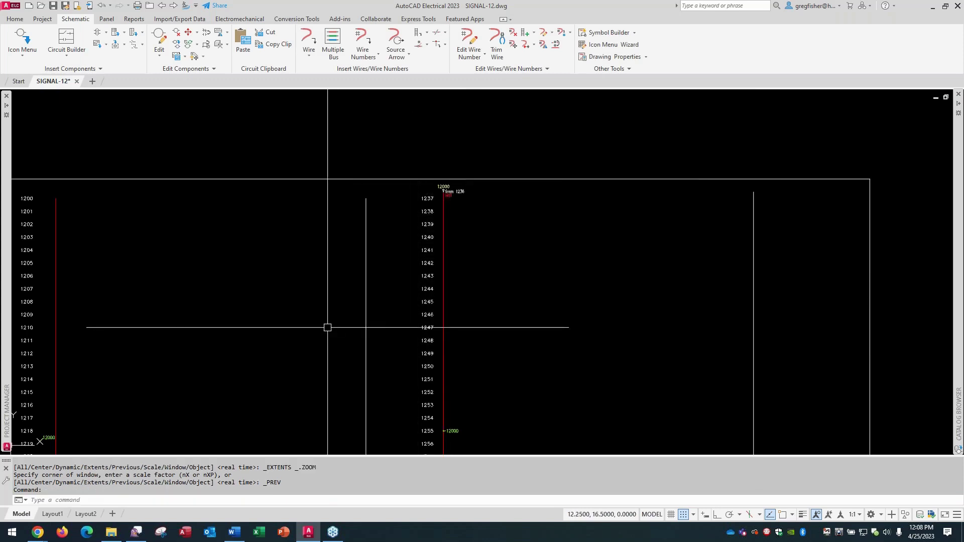
{"action": "middle_click_drag", "start_coordinate": [325, 329], "coordinate": [451, 188]}
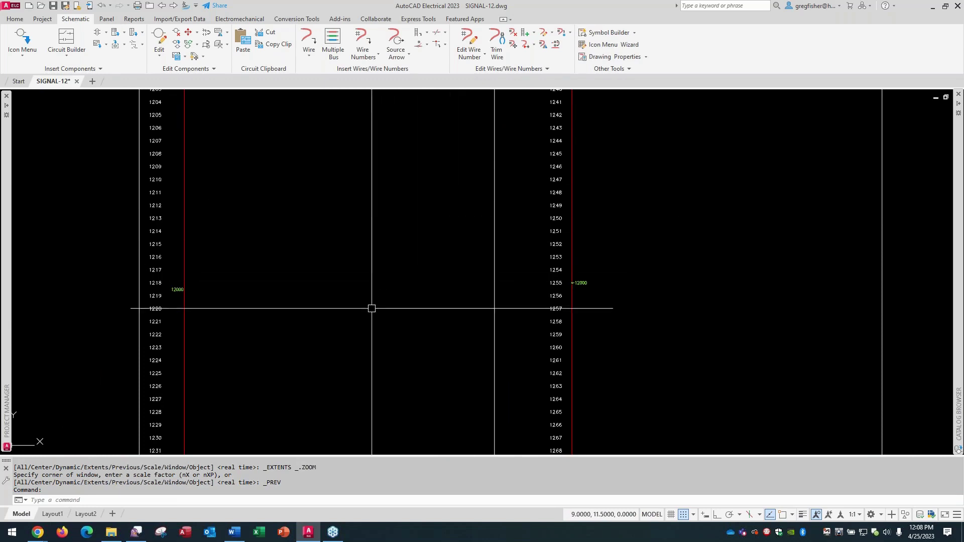
{"action": "middle_click_drag", "start_coordinate": [354, 349], "coordinate": [394, 161]}
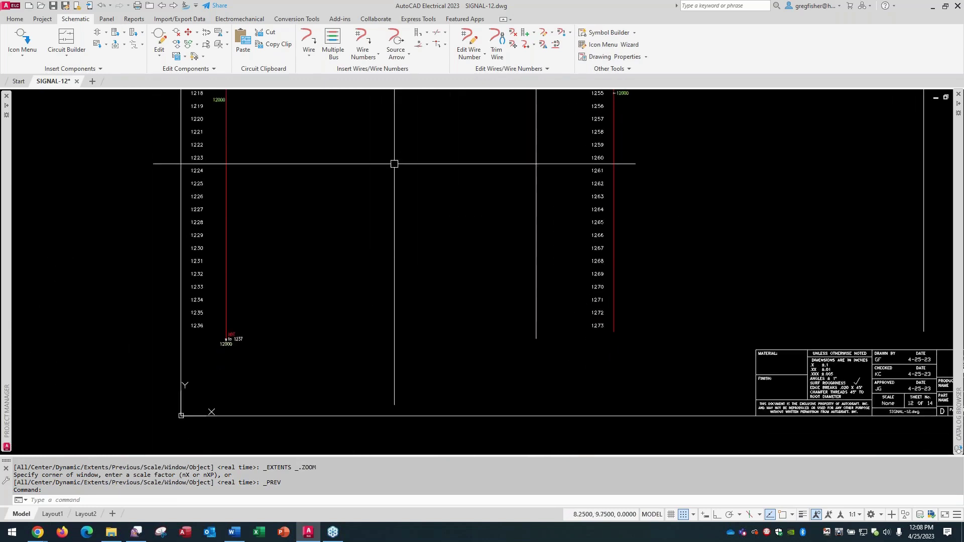
Examine the source arrow's description, cross-reference and wire number below line 1236, and look over the available signal arrow commands
{"action": "scroll", "coordinate": [258, 345], "scroll_direction": "up", "scroll_amount": 4}
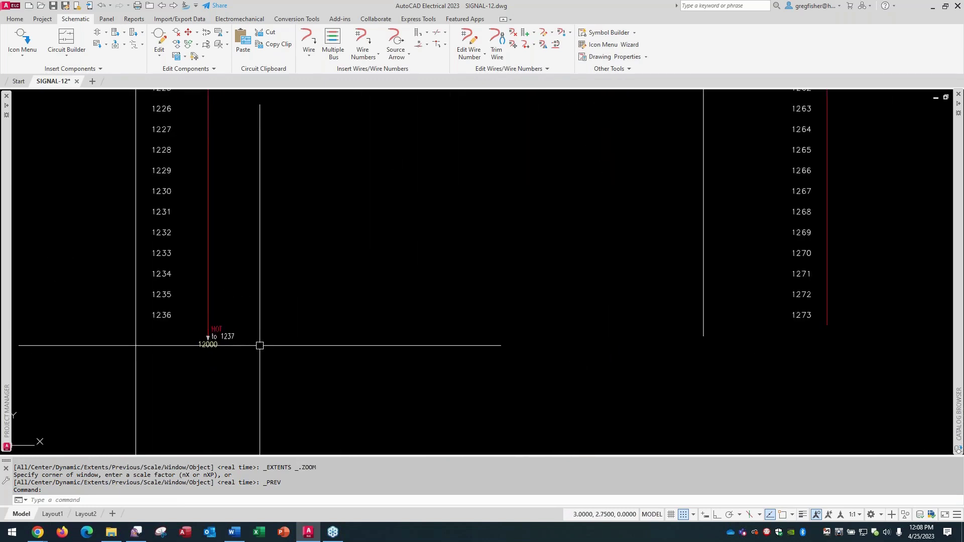
{"action": "middle_click_drag", "start_coordinate": [262, 347], "coordinate": [370, 293]}
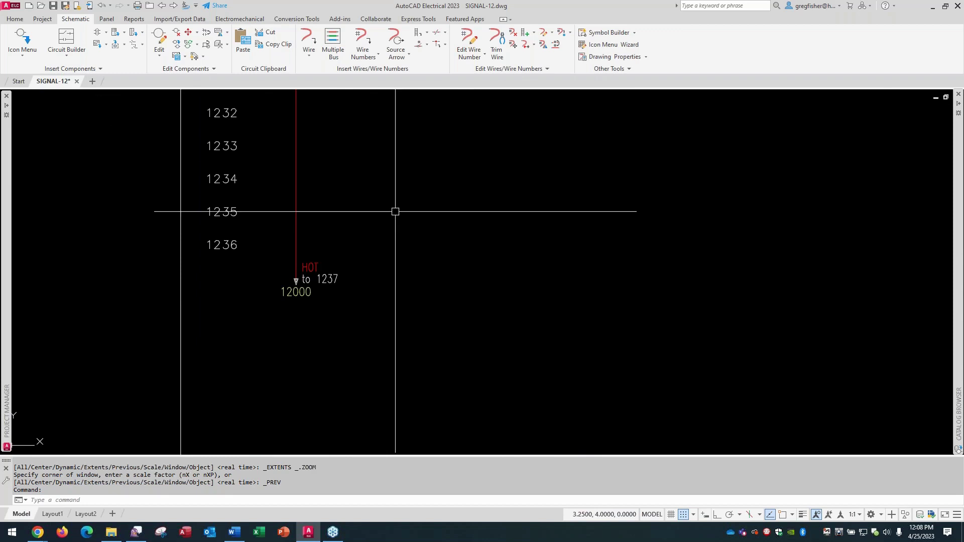
{"action": "scroll", "coordinate": [322, 299], "scroll_direction": "up", "scroll_amount": 2}
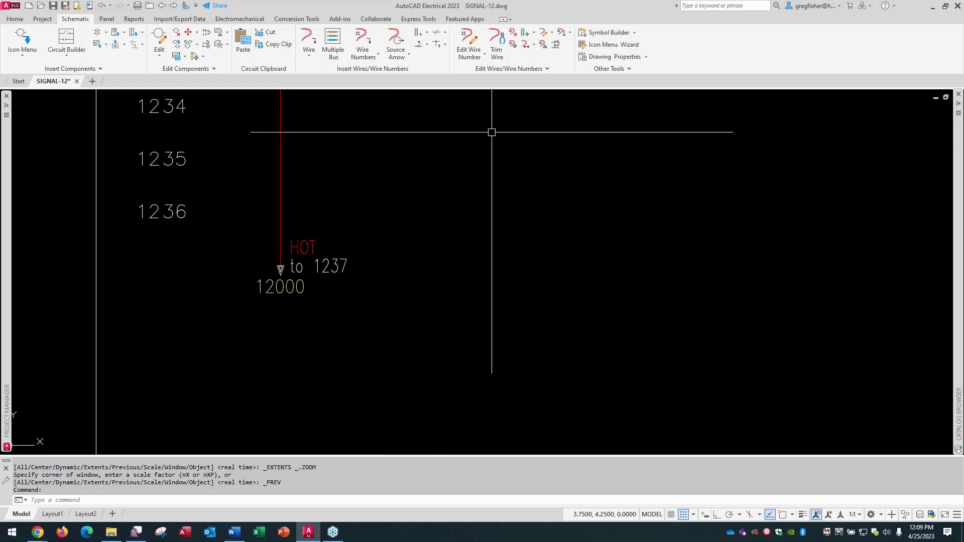
{"action": "left_click", "coordinate": [396, 53]}
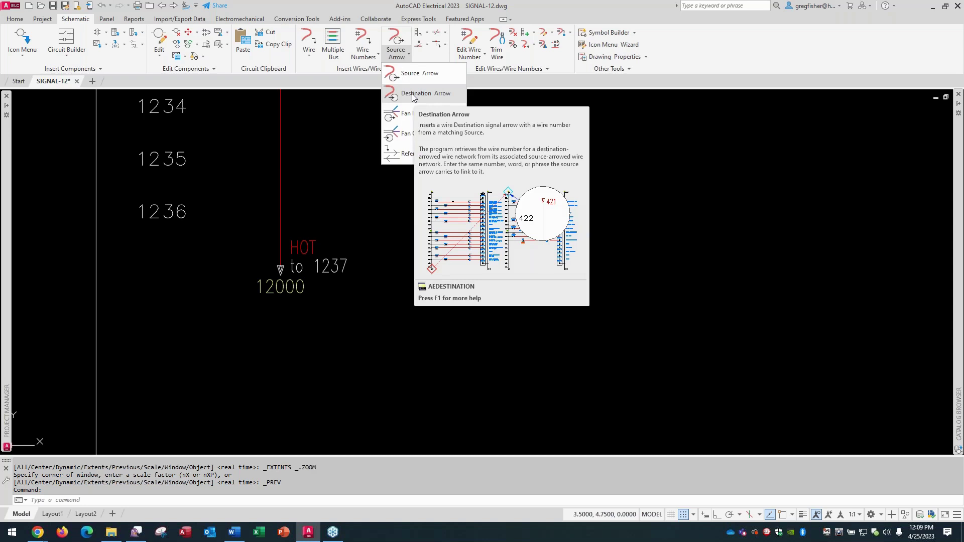
{"action": "left_click", "coordinate": [414, 256]}
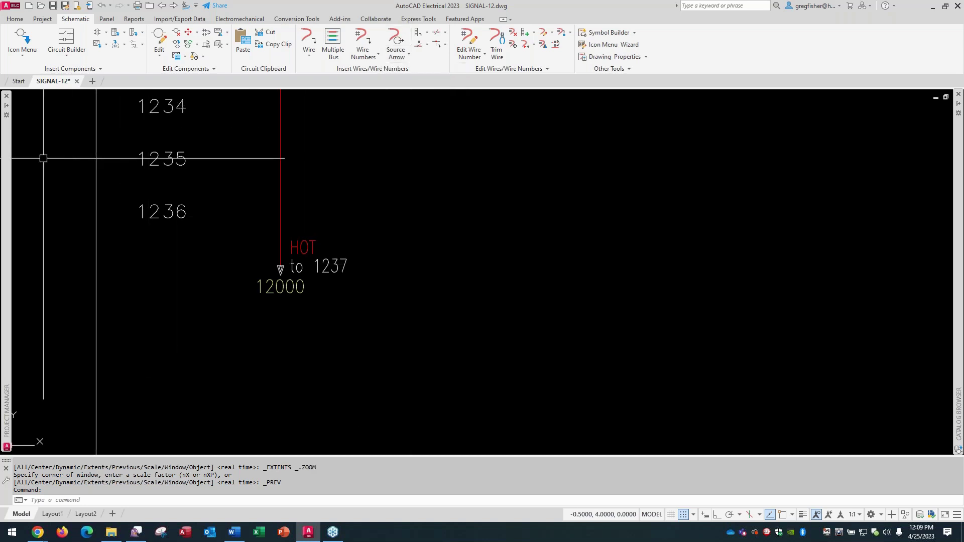
Review the schematic library paths in the SIGNAL project's properties, including the CUSTOM and jic125 folders, and close without saving changes
{"action": "mouse_move", "coordinate": [4, 181]}
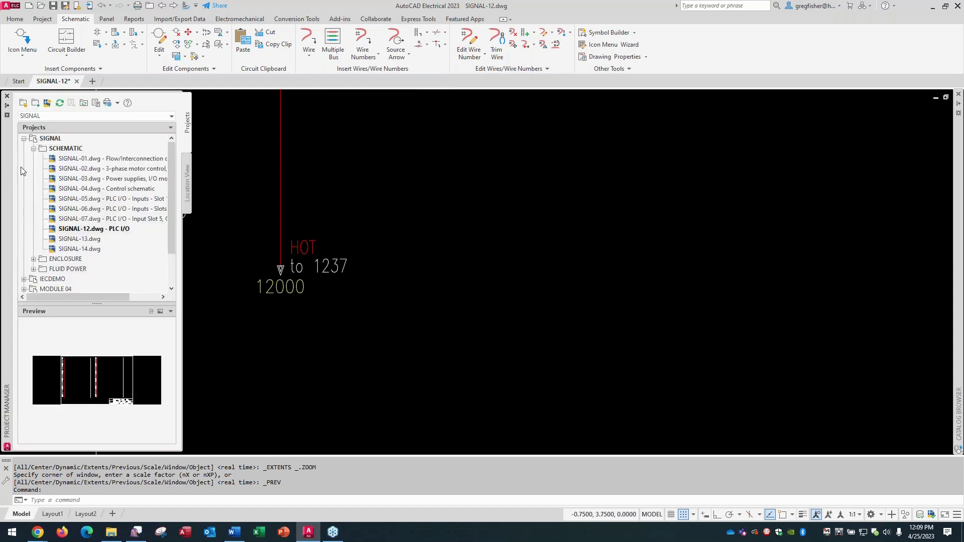
{"action": "right_click", "coordinate": [52, 139]}
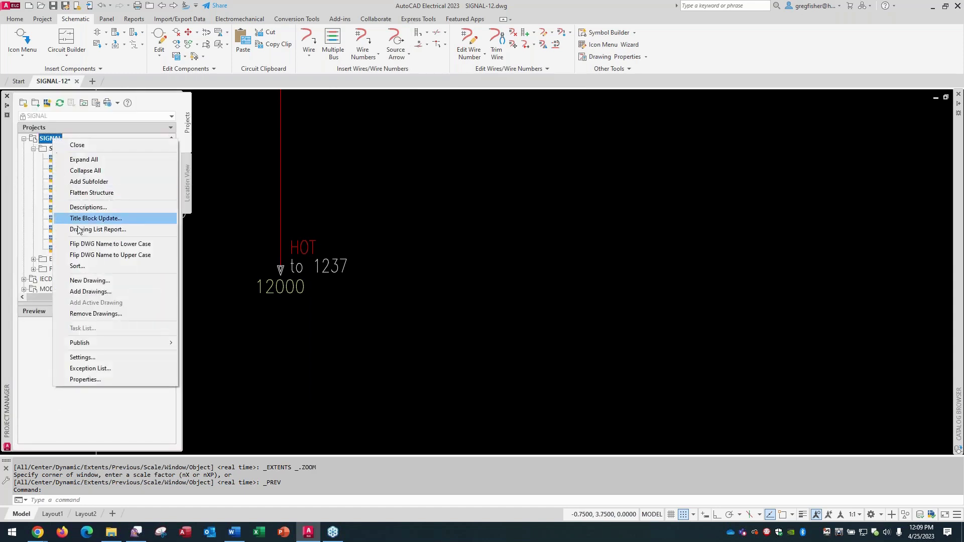
{"action": "left_click", "coordinate": [85, 379]}
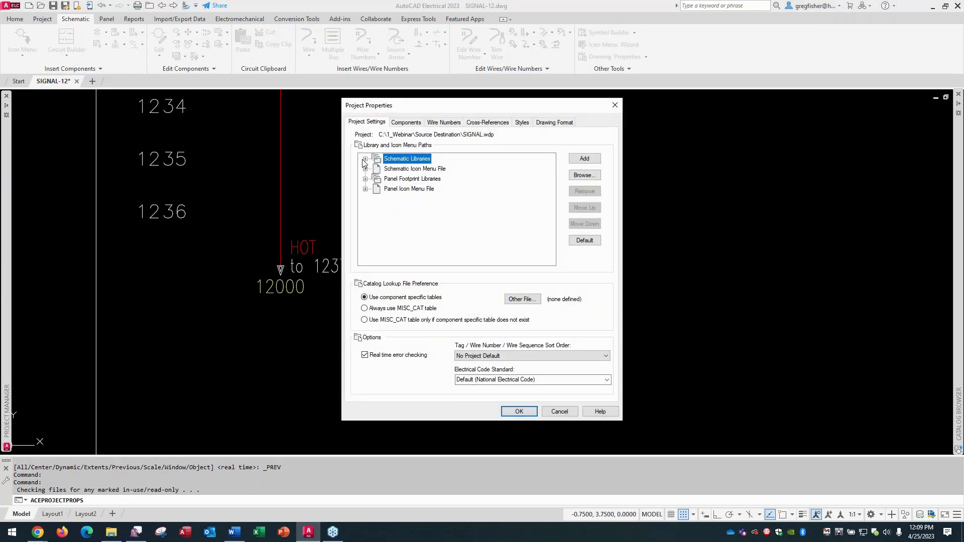
{"action": "left_click", "coordinate": [365, 159]}
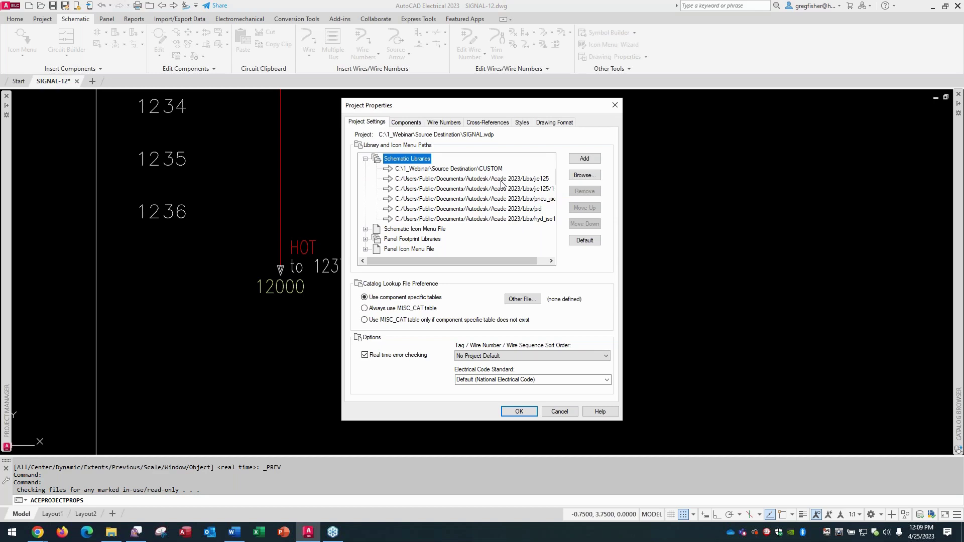
{"action": "left_click", "coordinate": [466, 169]}
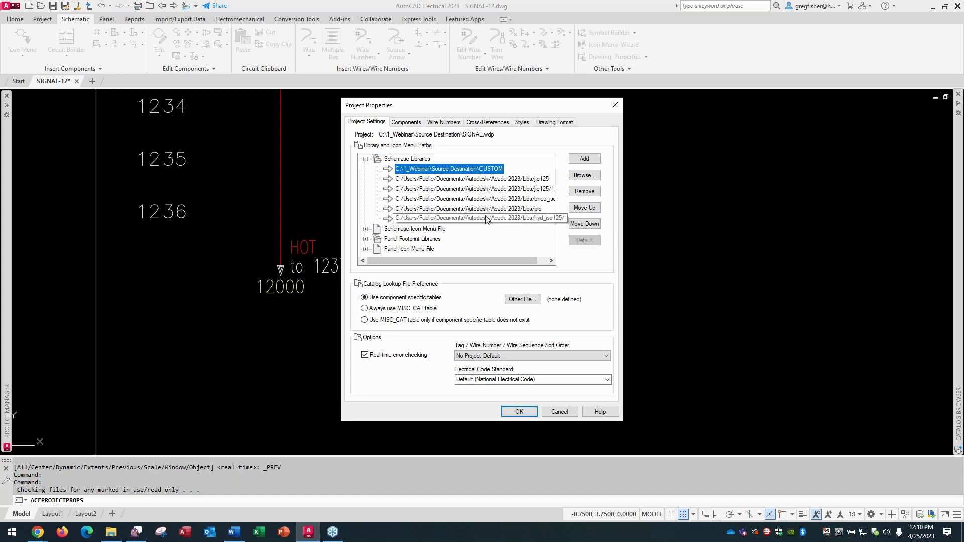
{"action": "left_click", "coordinate": [489, 181]}
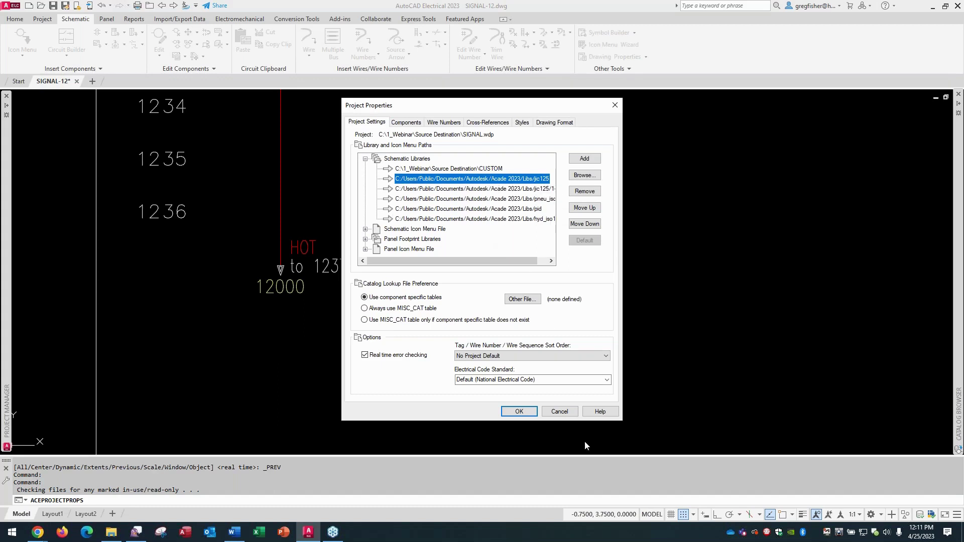
{"action": "left_click", "coordinate": [560, 412]}
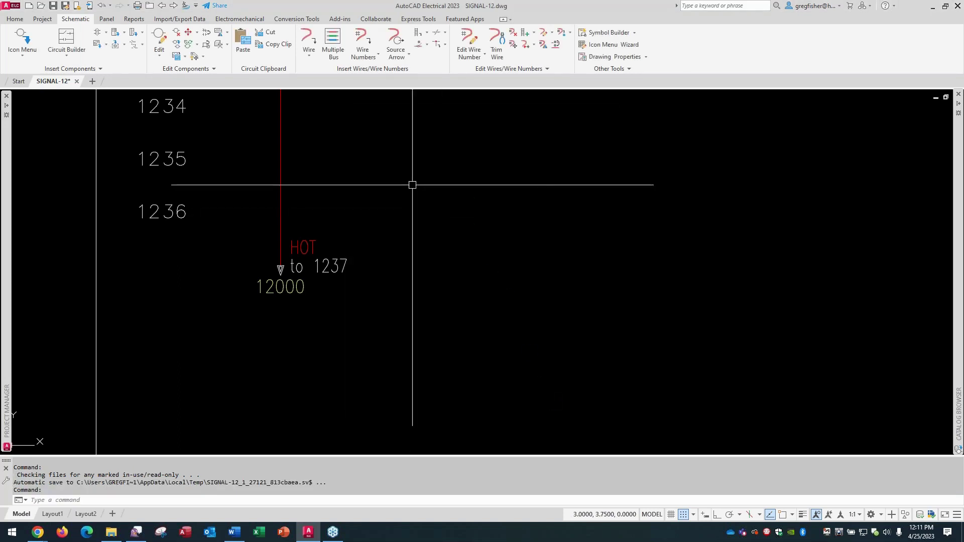
Start Write Block with an existing block as the source and choose the source arrow block HA1S4
{"action": "scroll", "coordinate": [411, 190], "scroll_direction": "down", "scroll_amount": 2}
{"action": "scroll", "coordinate": [410, 190], "scroll_direction": "down", "scroll_amount": 2}
{"action": "mouse_move", "coordinate": [466, 137]}
{"action": "middle_mouse_down"}
{"action": "mouse_move", "coordinate": [362, 217]}
{"action": "mouse_move", "coordinate": [202, 308]}
{"action": "middle_mouse_up"}
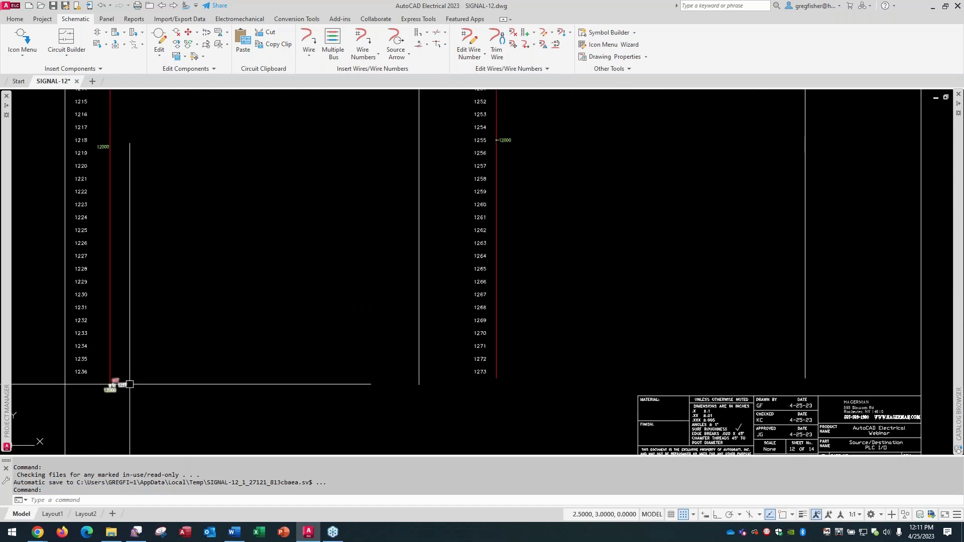
{"action": "mouse_move", "coordinate": [296, 258]}
{"action": "middle_mouse_down"}
{"action": "mouse_move", "coordinate": [306, 424]}
{"action": "mouse_move", "coordinate": [280, 427]}
{"action": "mouse_move", "coordinate": [275, 442]}
{"action": "middle_mouse_up"}
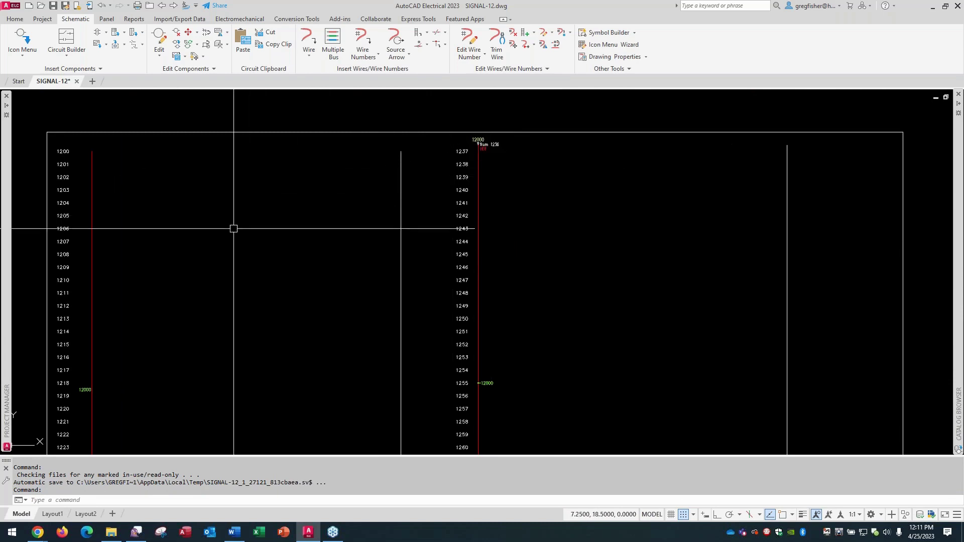
{"action": "type", "text": "W"}
{"action": "key", "text": "Return"}
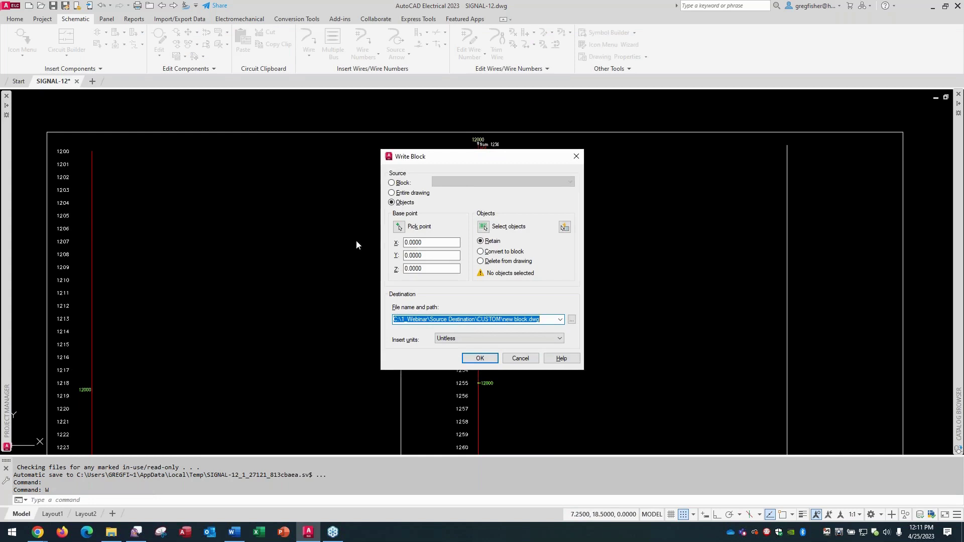
{"action": "left_click", "coordinate": [392, 184]}
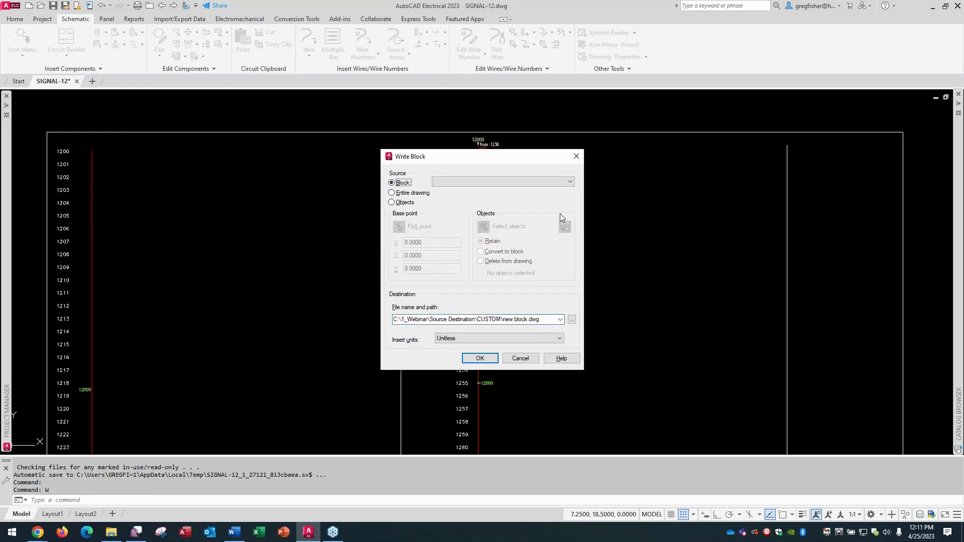
{"action": "left_click", "coordinate": [569, 183]}
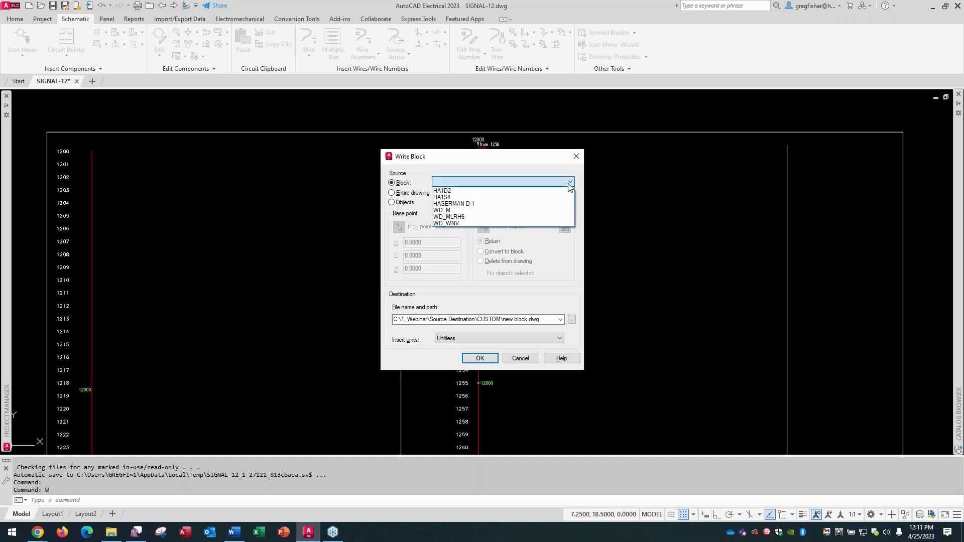
{"action": "left_click", "coordinate": [458, 197]}
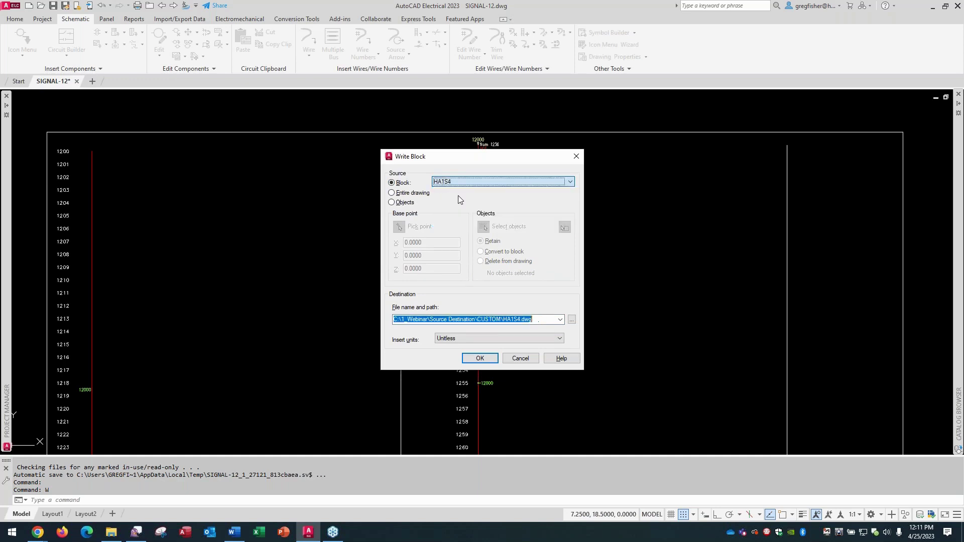
Write the block out as HA1S4.dwg in the Source Destination project's CUSTOM folder
{"action": "left_click", "coordinate": [571, 320]}
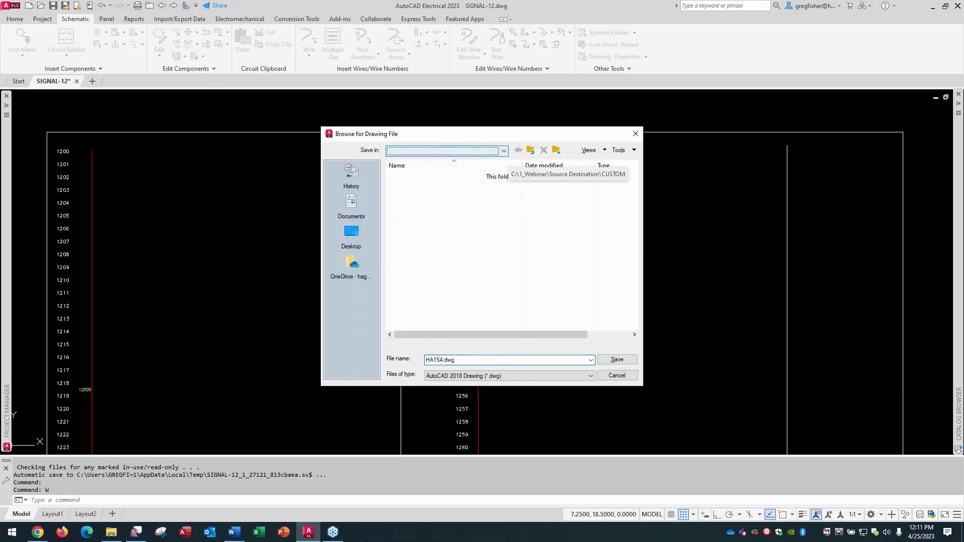
{"action": "left_click", "coordinate": [504, 151]}
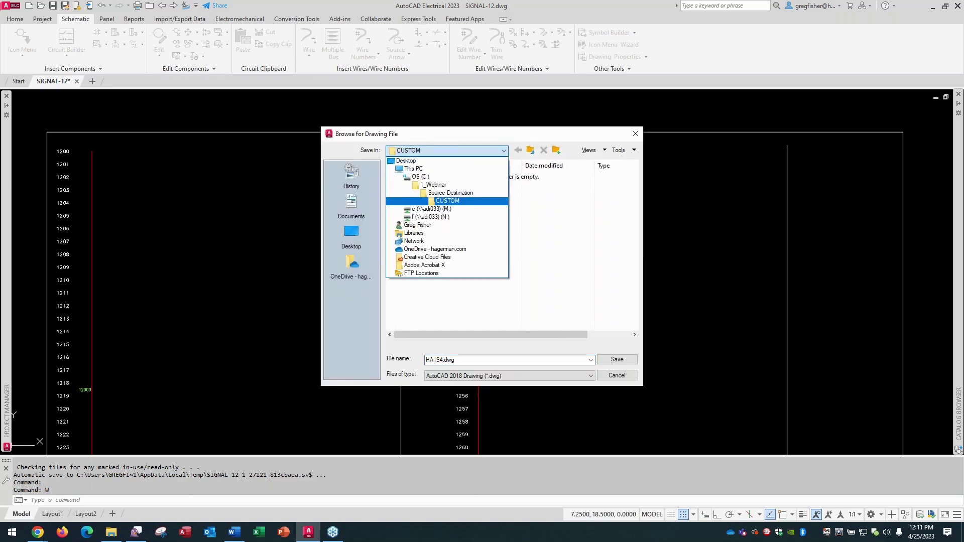
{"action": "left_click", "coordinate": [505, 152]}
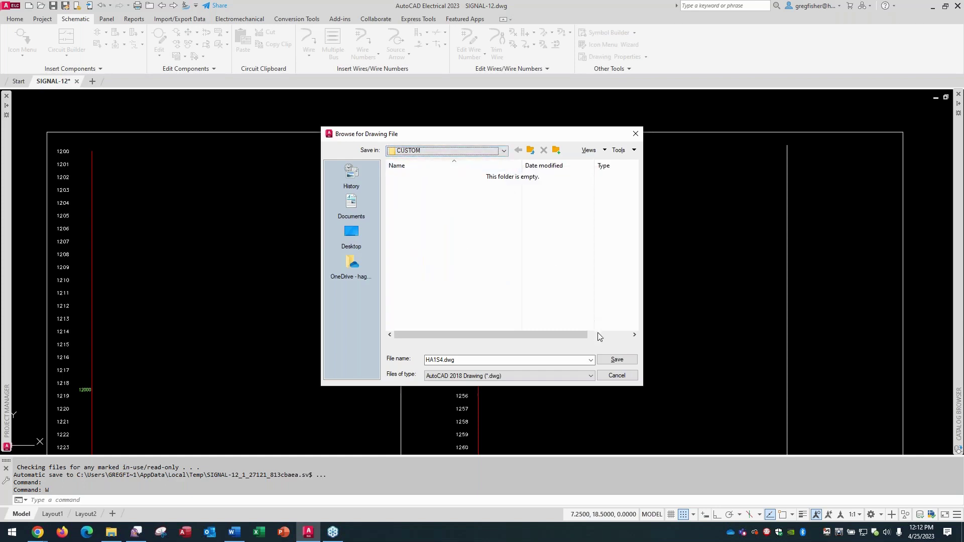
{"action": "double_click", "coordinate": [434, 362]}
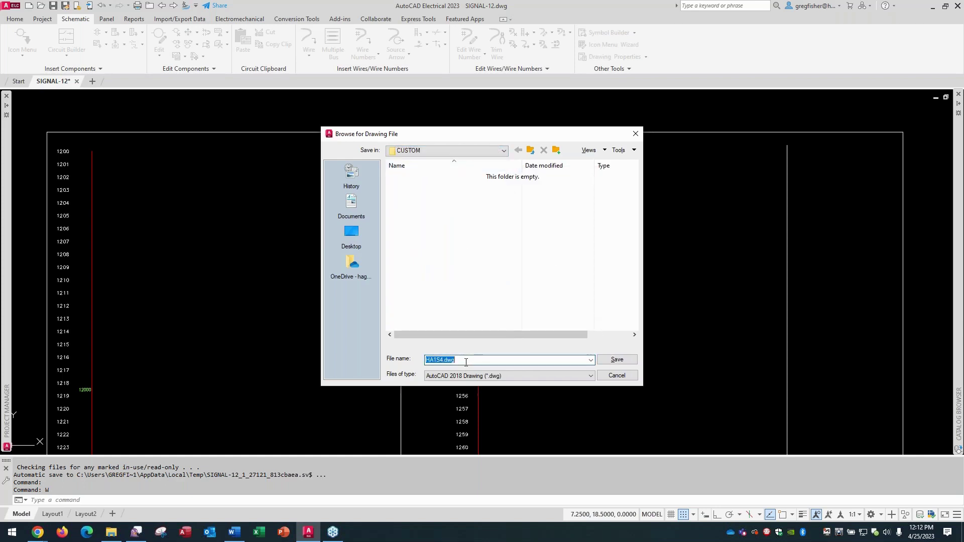
{"action": "left_click", "coordinate": [616, 360]}
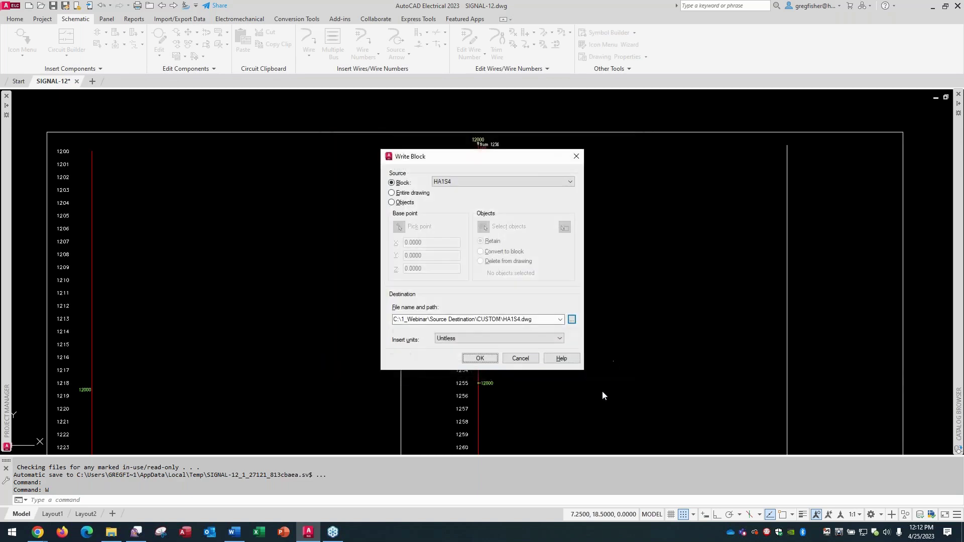
{"action": "left_click", "coordinate": [480, 359]}
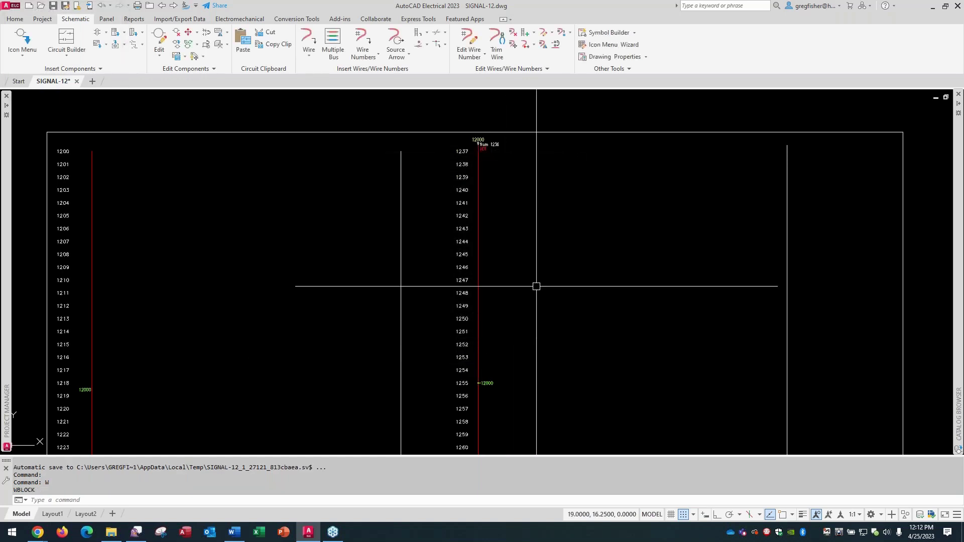
Write the destination arrow block HA1D2 out as HA1D2.dwg in the same CUSTOM folder with Write Block
{"action": "type", "text": "w"}
{"action": "key", "text": "Return"}
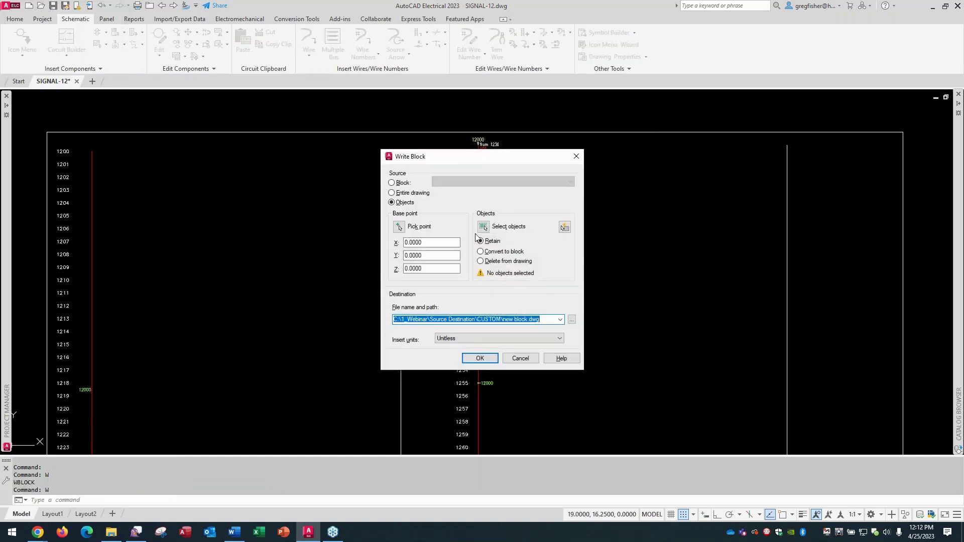
{"action": "left_click", "coordinate": [391, 183]}
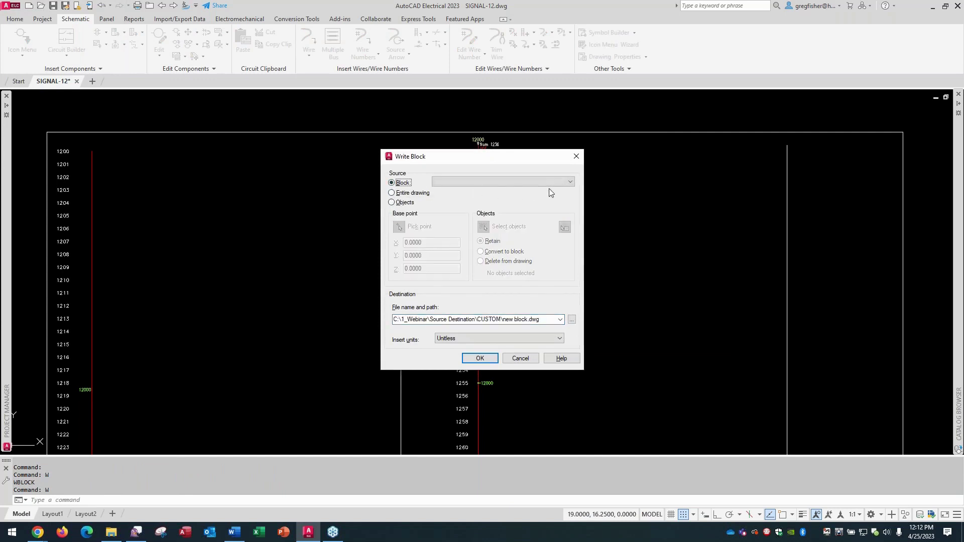
{"action": "left_click", "coordinate": [554, 186]}
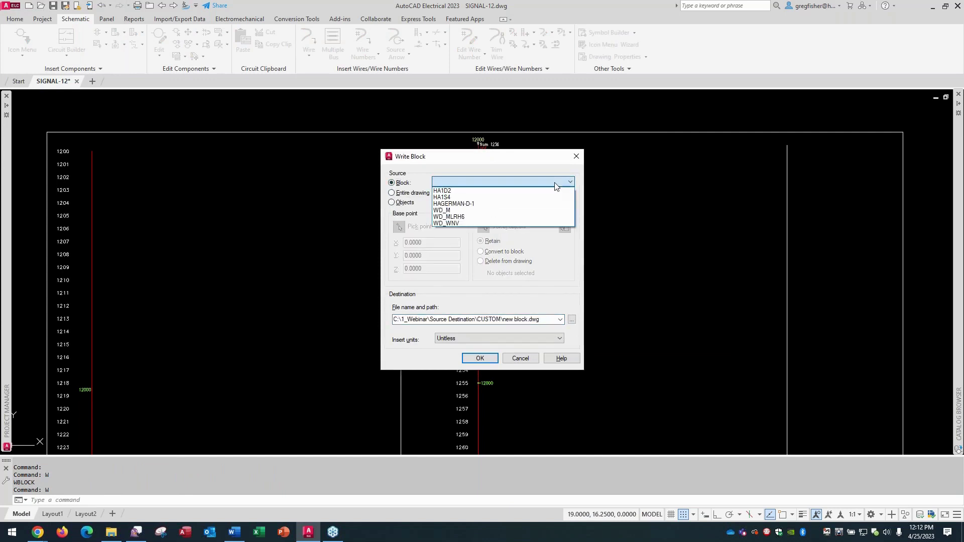
{"action": "left_click", "coordinate": [522, 191]}
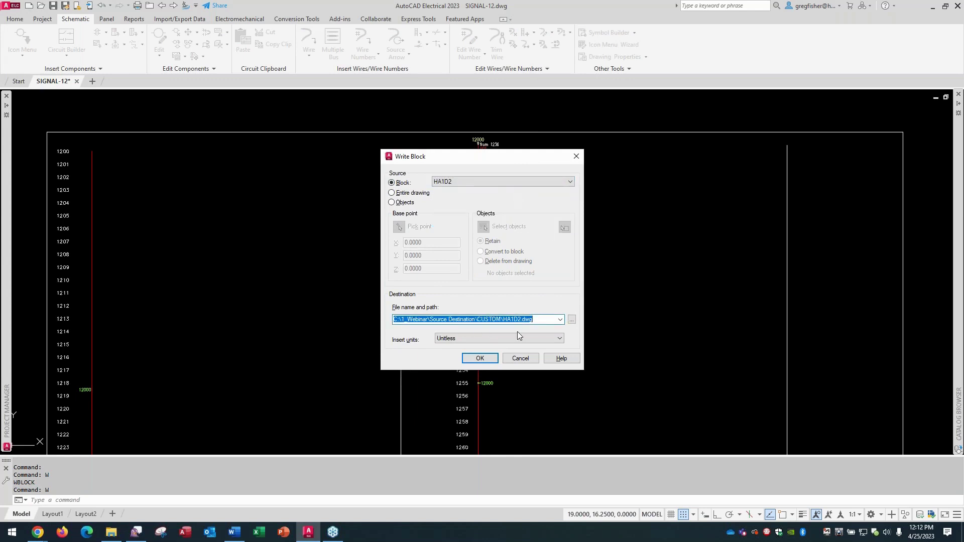
{"action": "left_click", "coordinate": [481, 359]}
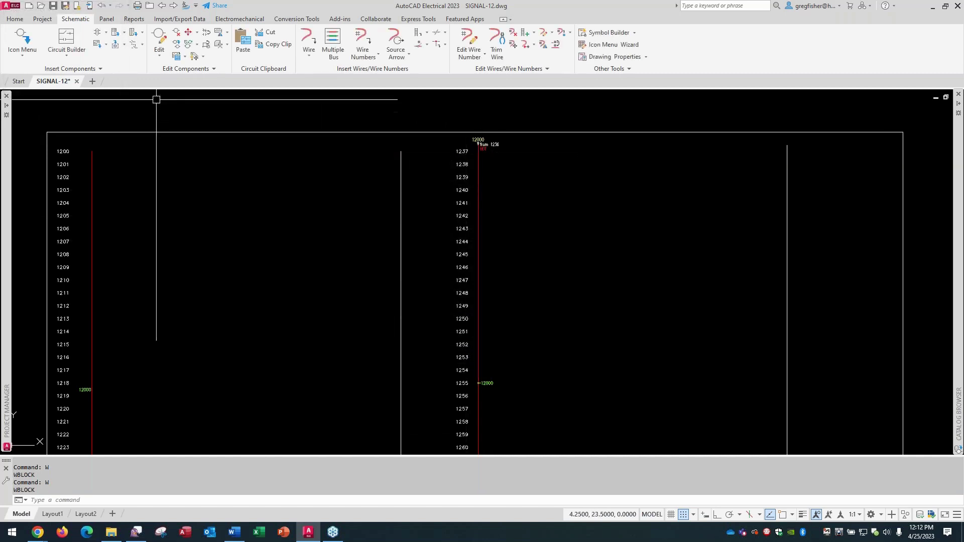
Open the drawing HA1S4.dwg from the CUSTOM folder and fit its contents in view
{"action": "left_click", "coordinate": [42, 7]}
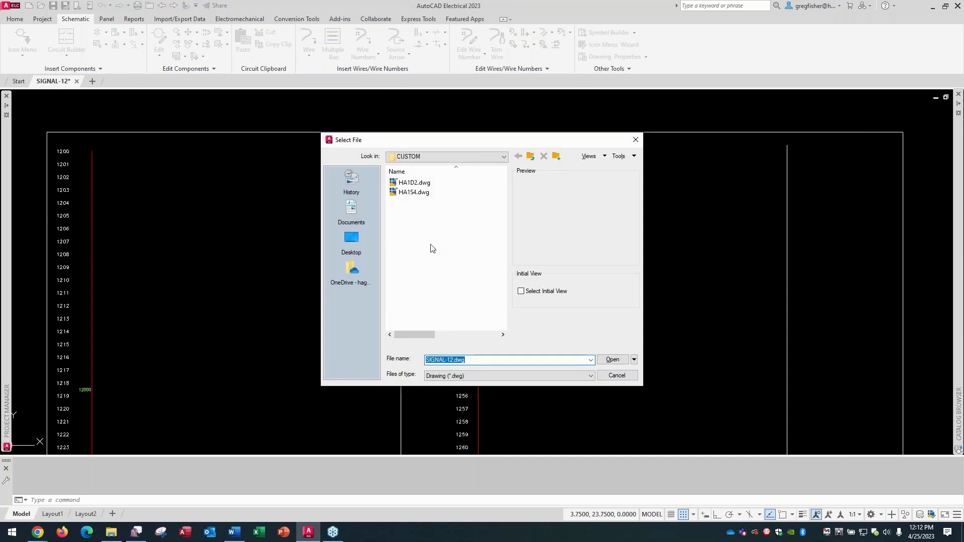
{"action": "left_click", "coordinate": [504, 158]}
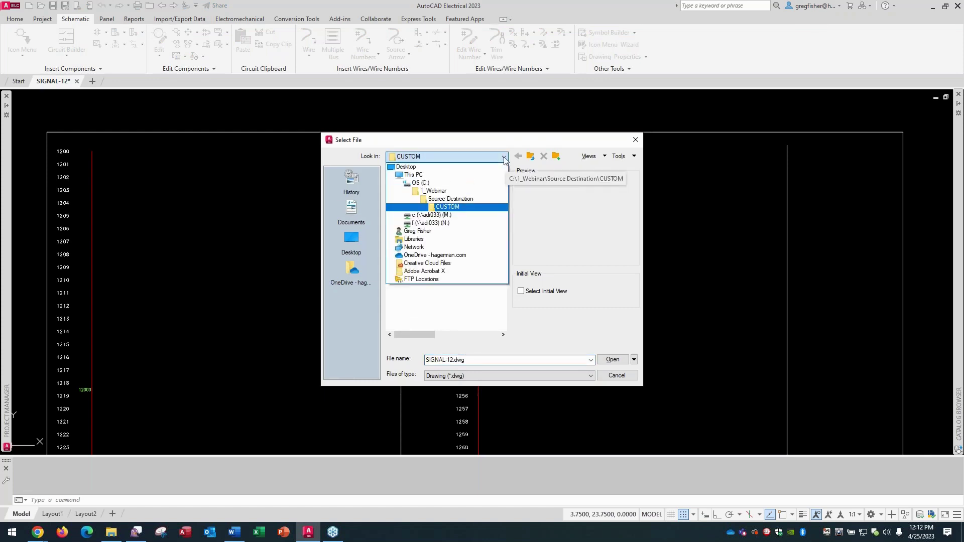
{"action": "left_click", "coordinate": [504, 158]}
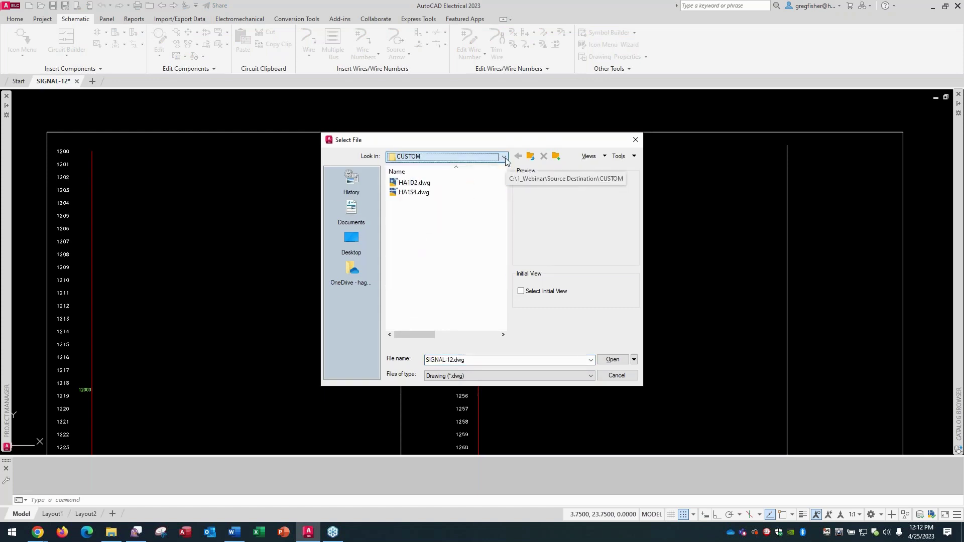
{"action": "left_click", "coordinate": [408, 196]}
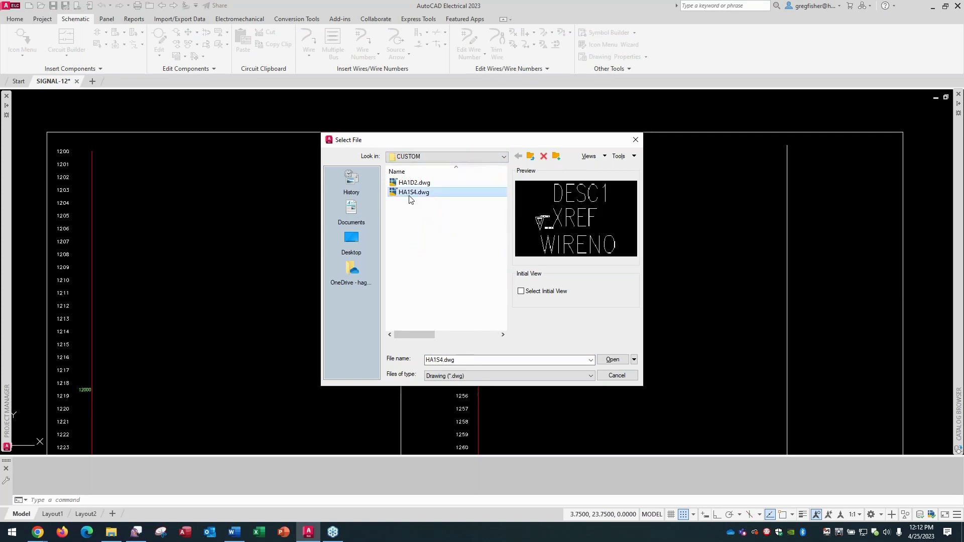
{"action": "left_click", "coordinate": [612, 361]}
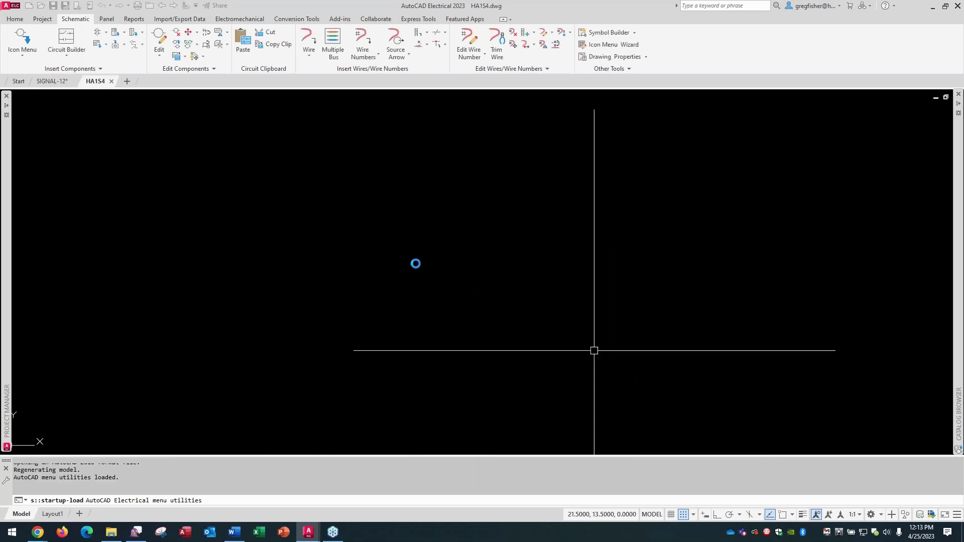
{"action": "middle_click", "coordinate": [369, 248]}
{"action": "middle_click", "coordinate": [369, 248]}
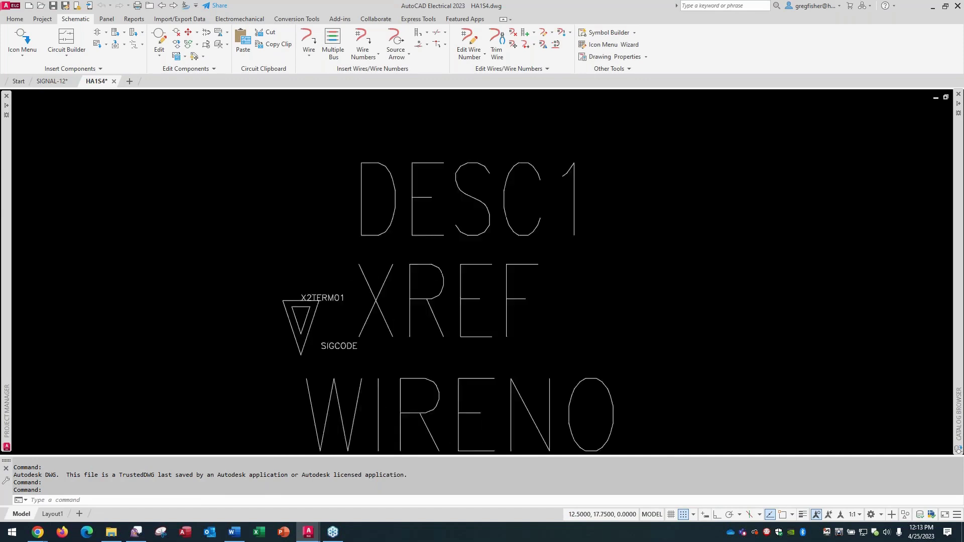
Set the snap spacing of the HA1S4 drawing to .0625 in both X and Y
{"action": "scroll", "coordinate": [259, 221], "scroll_direction": "down", "scroll_amount": 4}
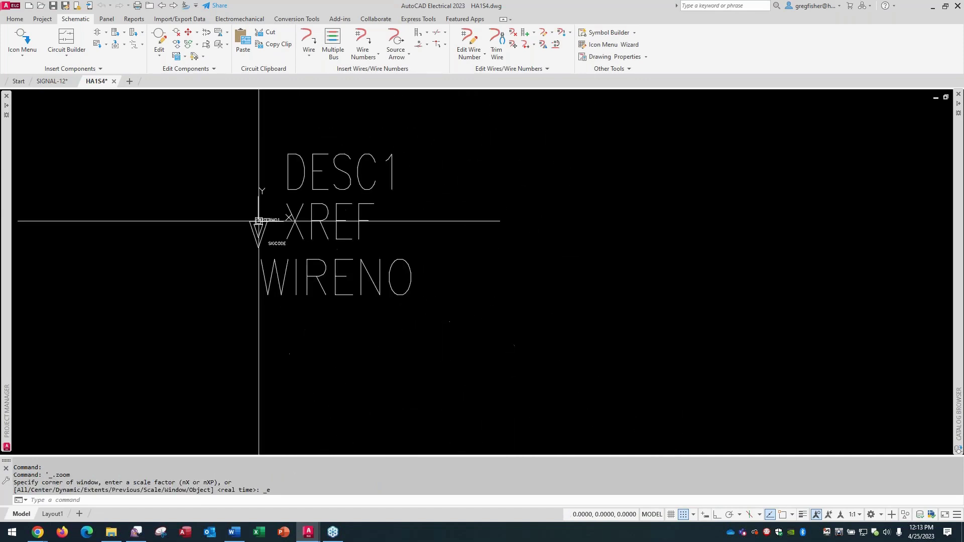
{"action": "middle_click_drag", "start_coordinate": [258, 221], "coordinate": [412, 268]}
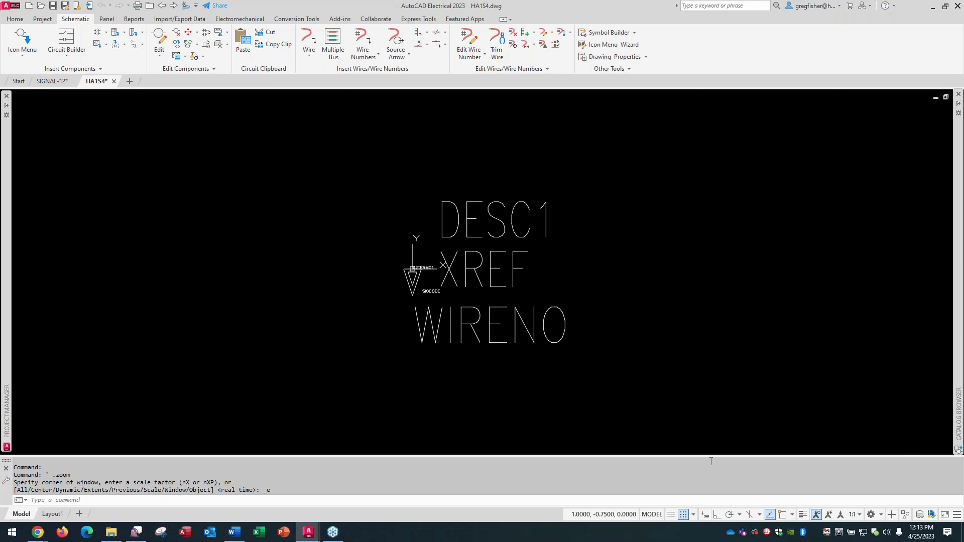
{"action": "left_click", "coordinate": [693, 515]}
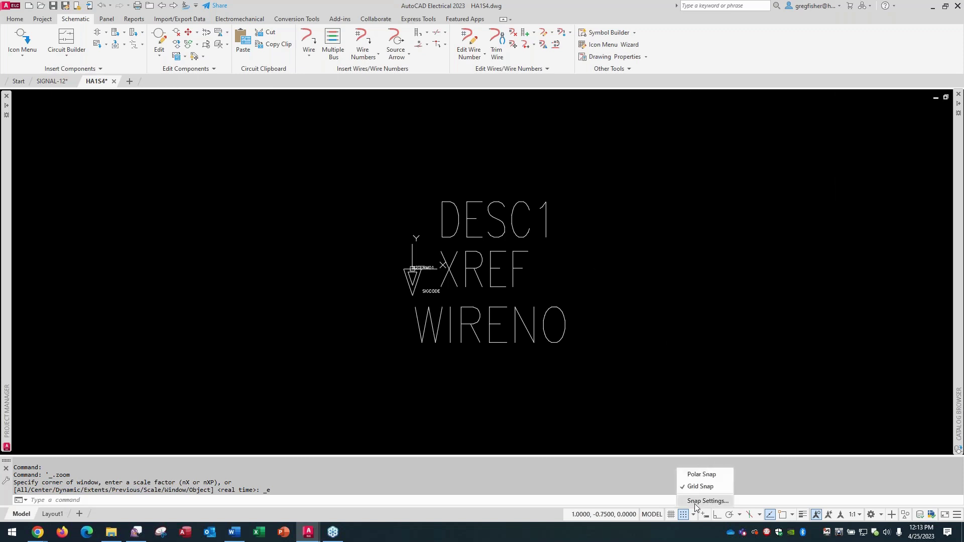
{"action": "left_click", "coordinate": [696, 501]}
{"action": "left_click_drag", "start_coordinate": [472, 207], "coordinate": [418, 213]}
{"action": "key", "text": "BackSpace"}
{"action": "type", "text": ".0"}
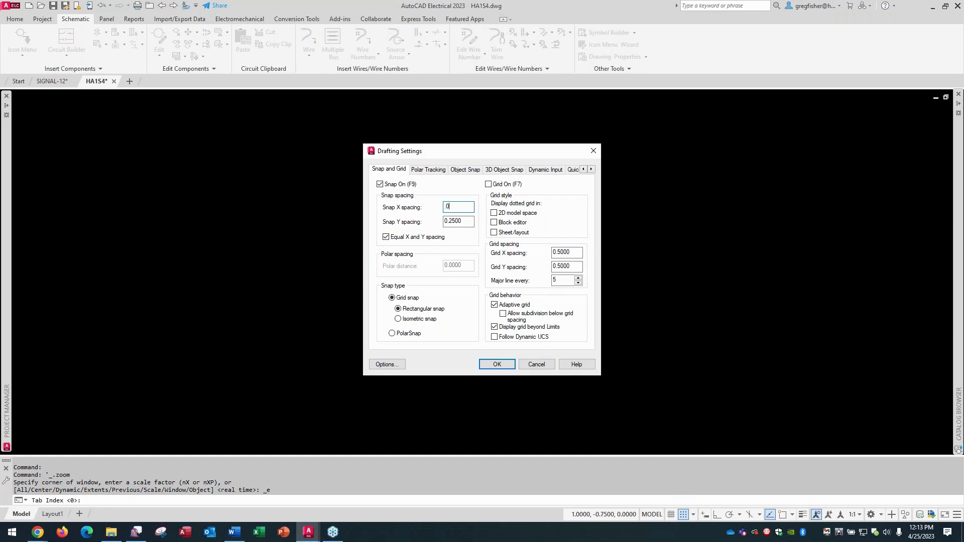
{"action": "type", "text": "625"}
{"action": "key", "text": "Tab"}
{"action": "left_click", "coordinate": [497, 365]}
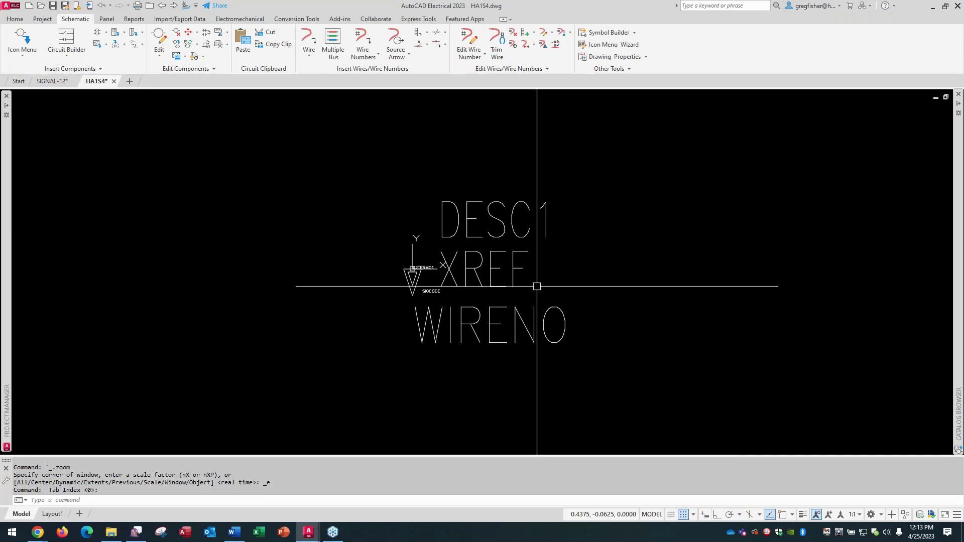
Inspect the text height and width factor of the WIRENO attribute in its properties
{"action": "left_click", "coordinate": [534, 324]}
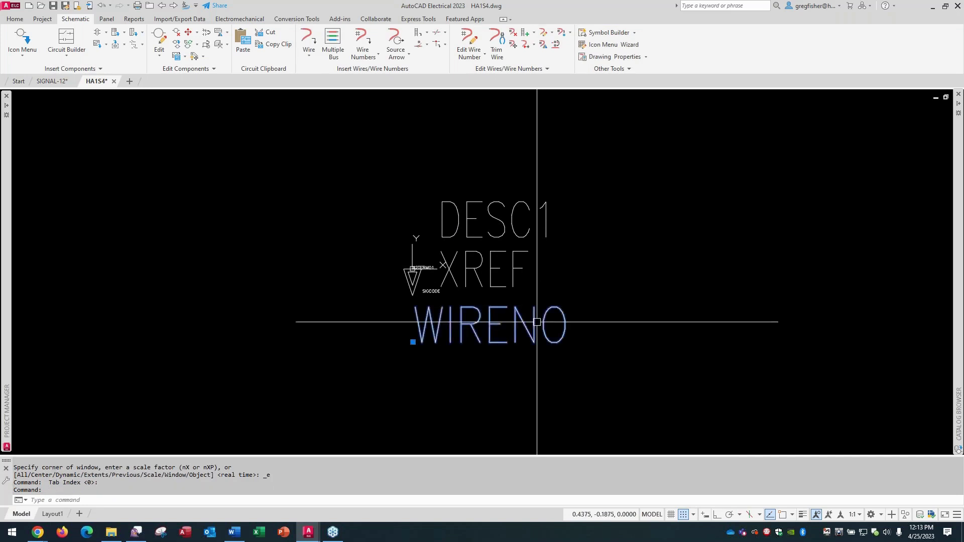
{"action": "right_click", "coordinate": [608, 233]}
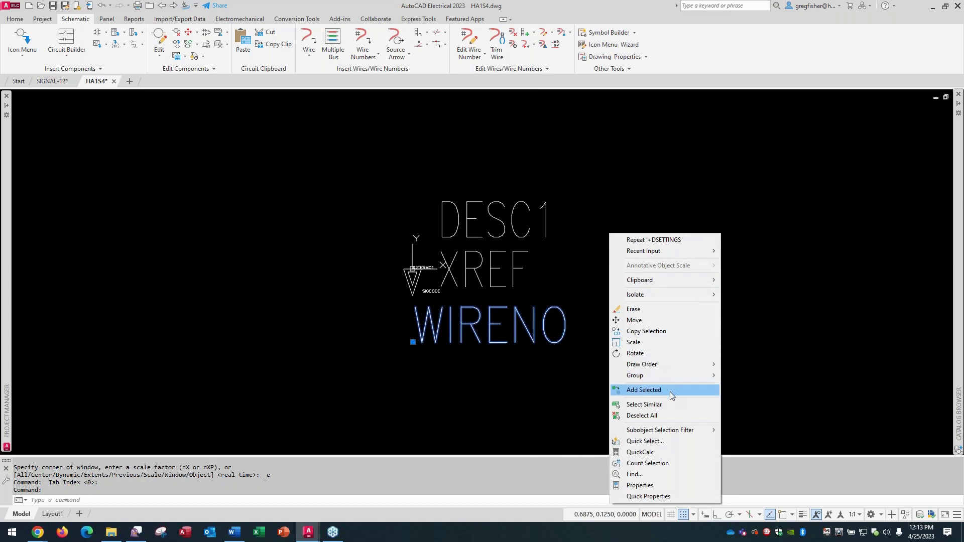
{"action": "left_click", "coordinate": [652, 484]}
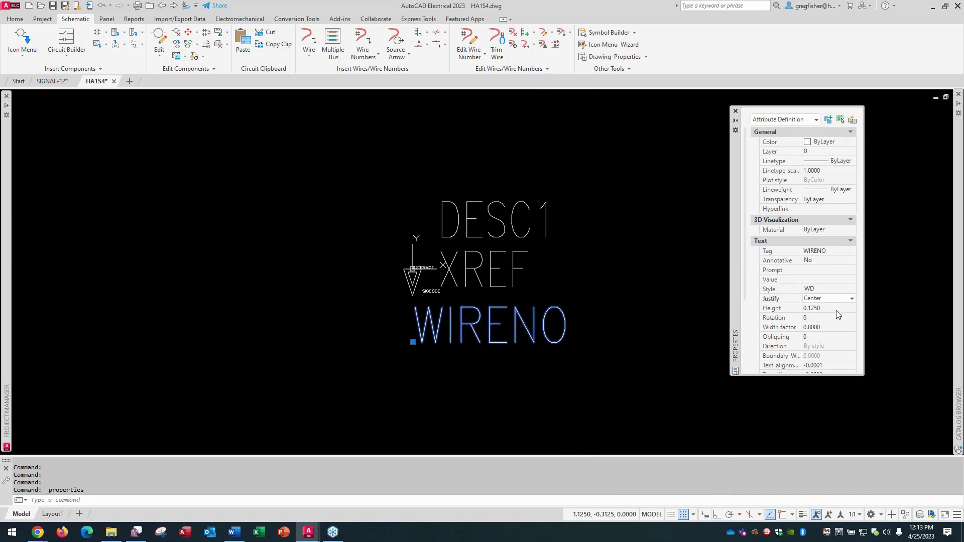
{"action": "left_click", "coordinate": [836, 309]}
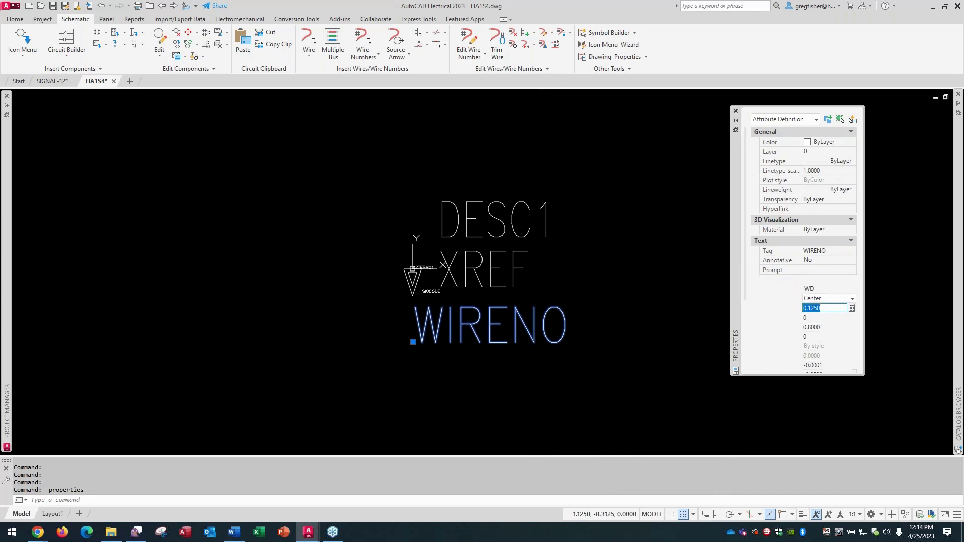
{"action": "left_click", "coordinate": [839, 328]}
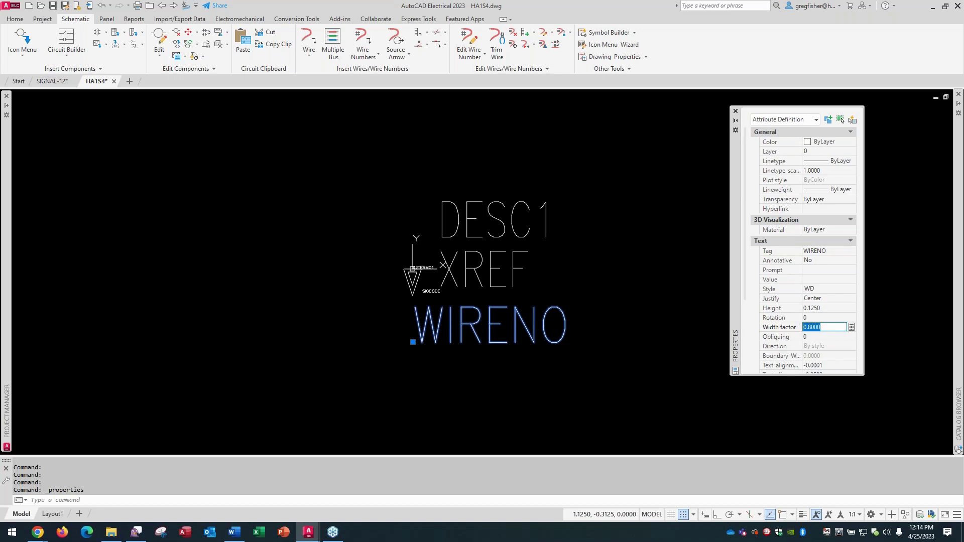
{"action": "key", "text": "Escape"}
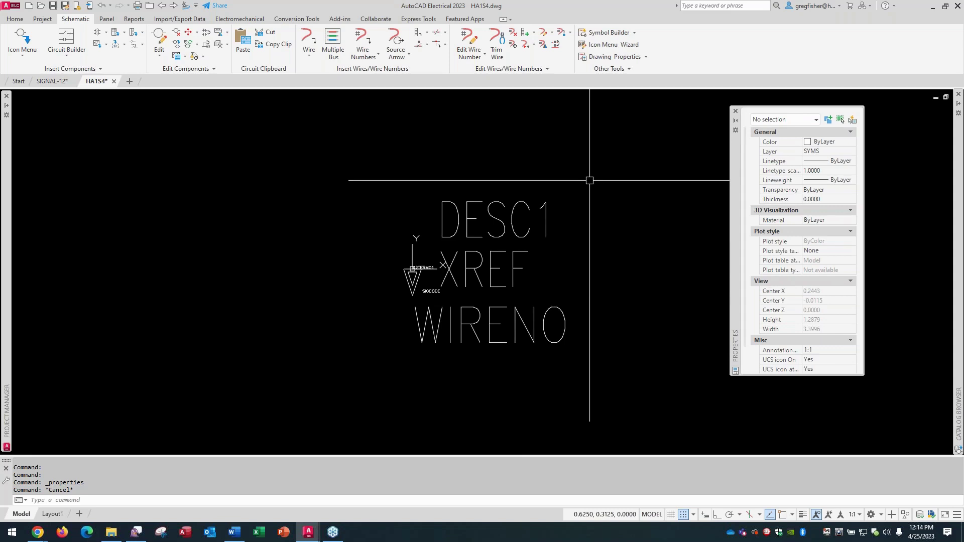
Check the Invisible setting among the WIRENO attribute's miscellaneous properties
{"action": "left_click", "coordinate": [537, 322]}
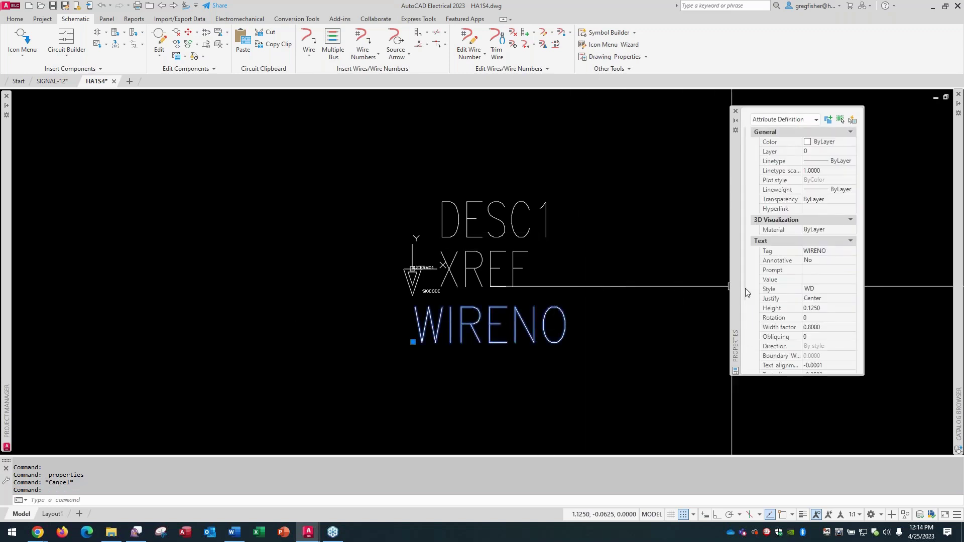
{"action": "left_click_drag", "start_coordinate": [747, 290], "coordinate": [748, 372]}
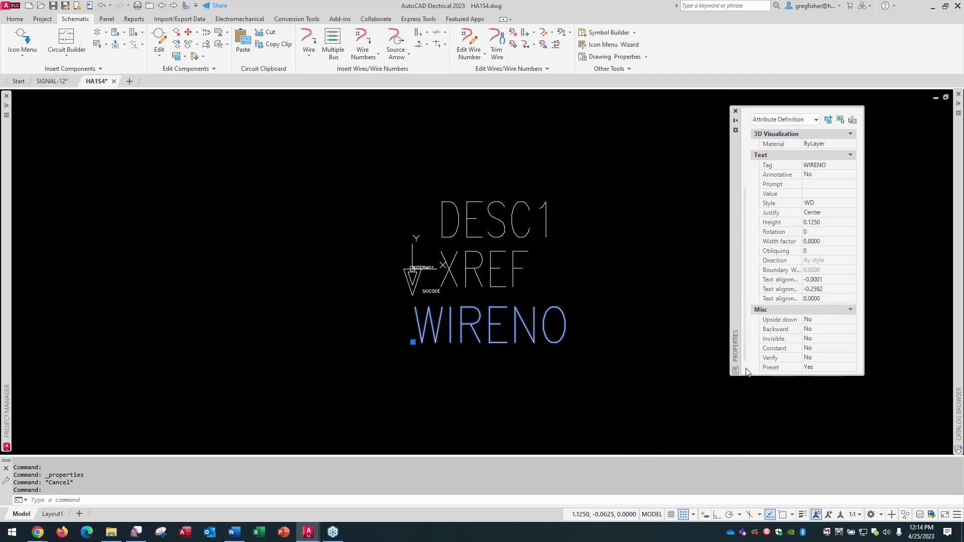
{"action": "left_click", "coordinate": [833, 339]}
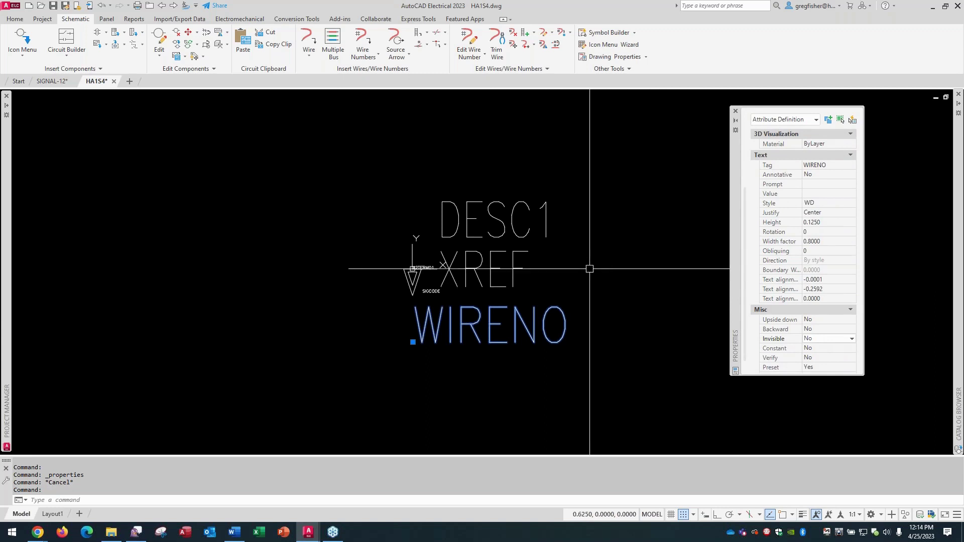
{"action": "key", "text": "Escape"}
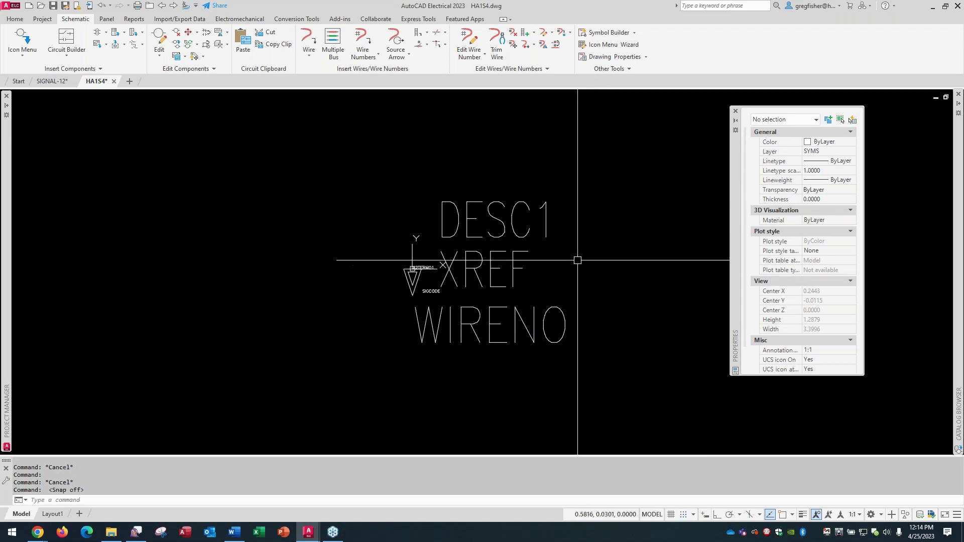
Turn grid snapping off and erase the inner triangle polyline of the source arrow
{"action": "key", "text": "F9"}
{"action": "scroll", "coordinate": [426, 276], "scroll_direction": "up", "scroll_amount": 6}
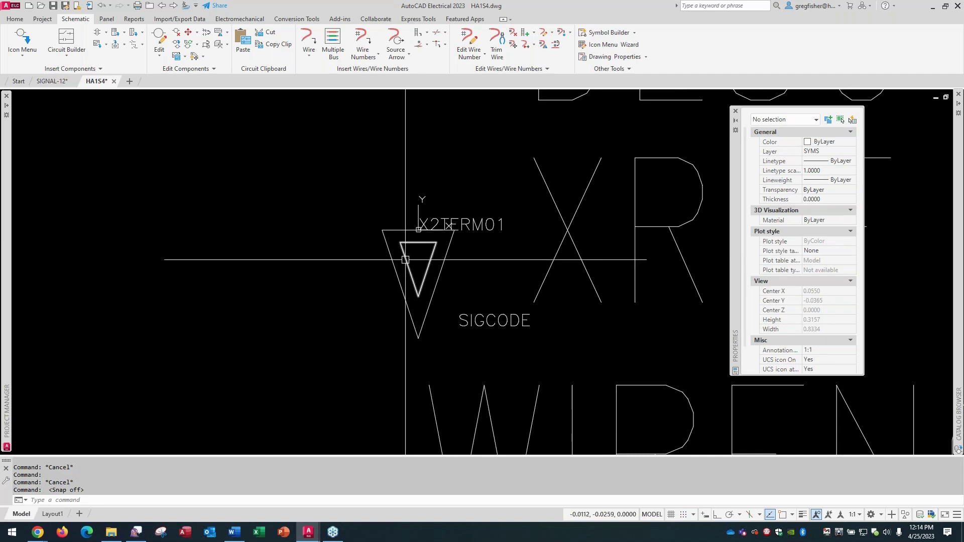
{"action": "left_click", "coordinate": [407, 263]}
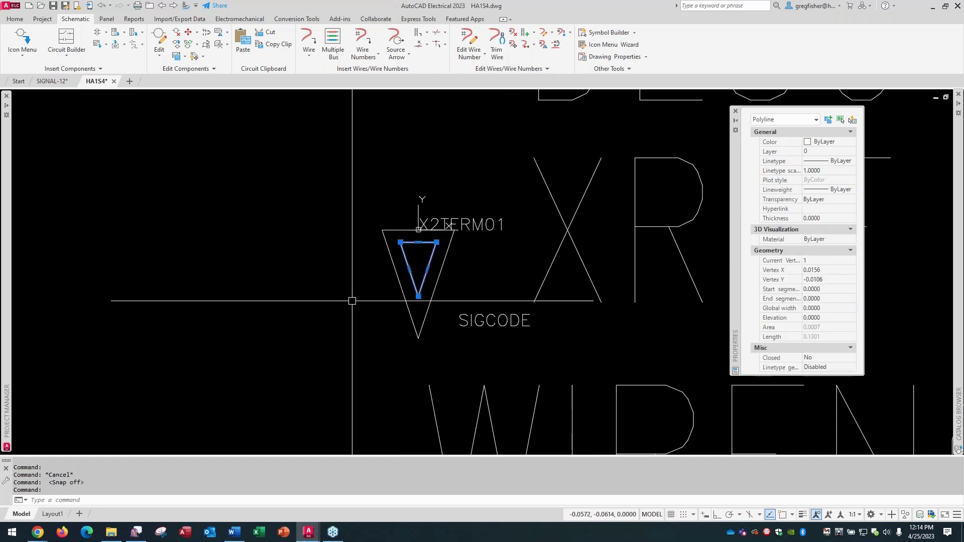
{"action": "key", "text": "Delete"}
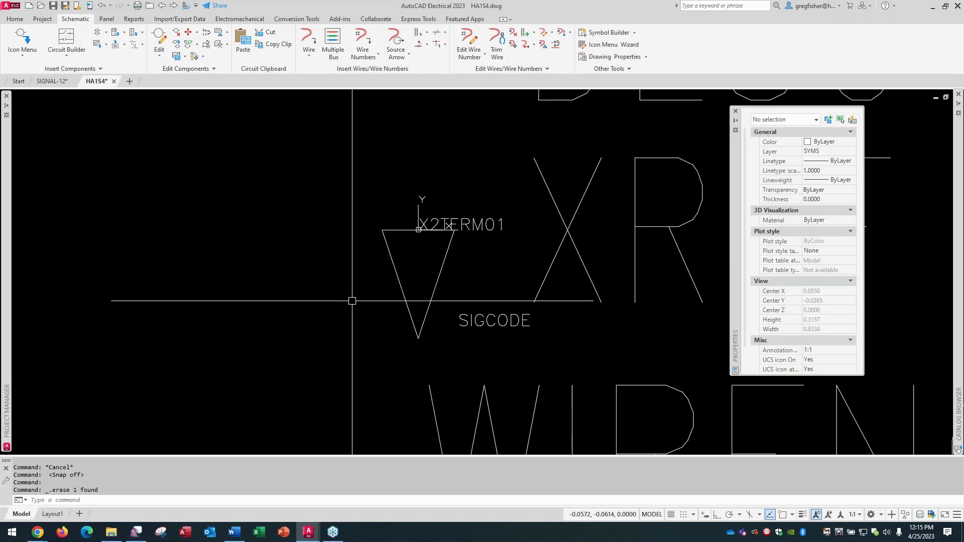
Fill the source arrow's outer triangle with the SOLID command, picking its three corners with the Intersection object snap
{"action": "type", "text": "SOLID"}
{"action": "key", "text": "Return"}
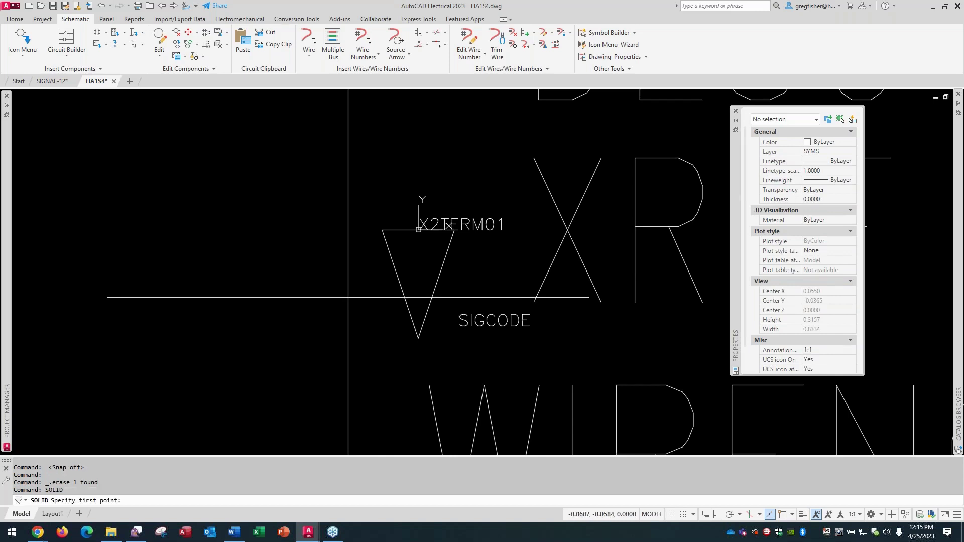
{"action": "right_click", "coordinate": [347, 301], "text": "shift"}
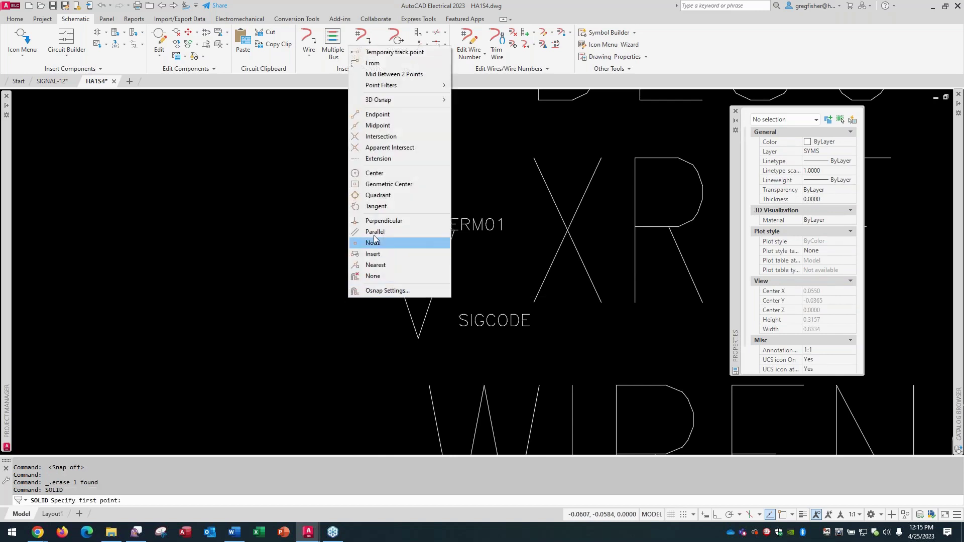
{"action": "left_click", "coordinate": [394, 136]}
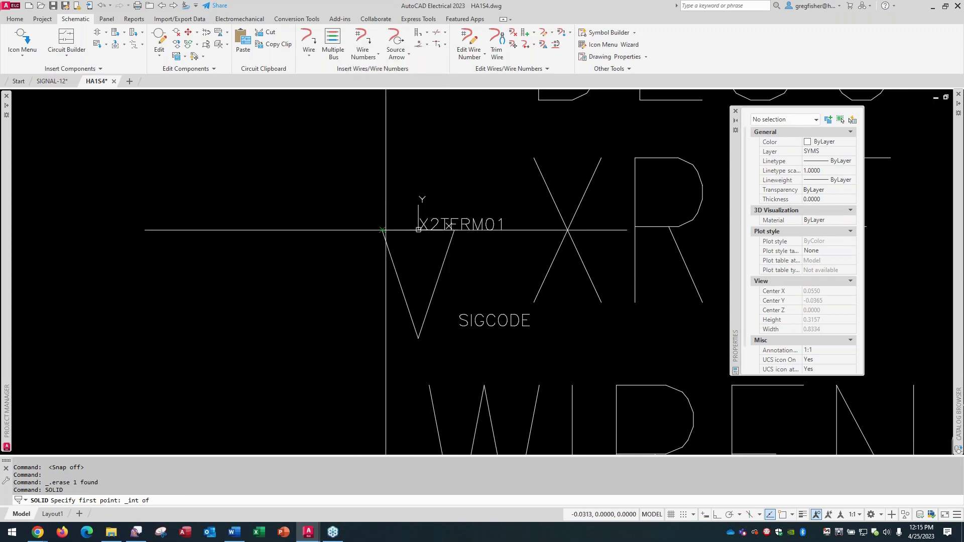
{"action": "left_click", "coordinate": [385, 231]}
{"action": "right_click", "coordinate": [352, 307], "text": "shift"}
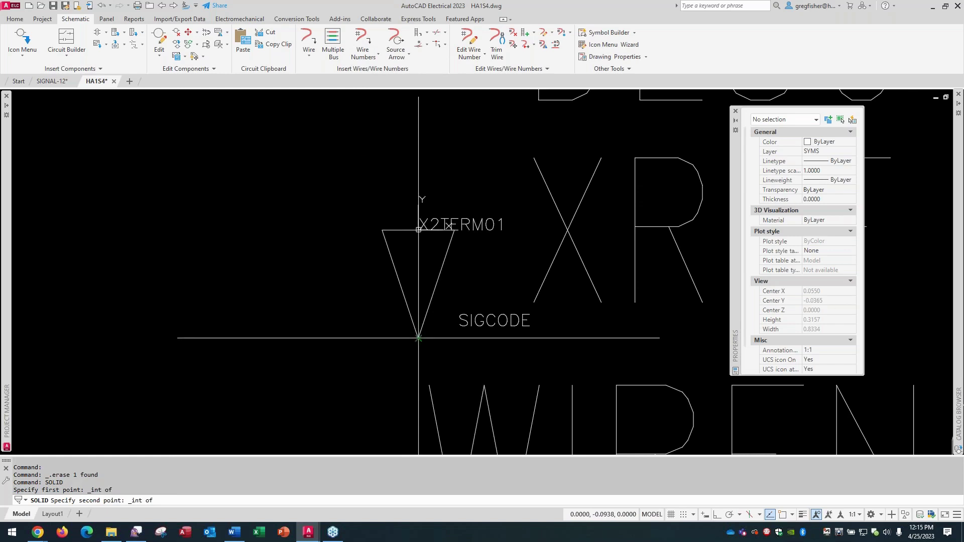
{"action": "left_click", "coordinate": [419, 301]}
{"action": "right_click", "coordinate": [425, 269], "text": "shift"}
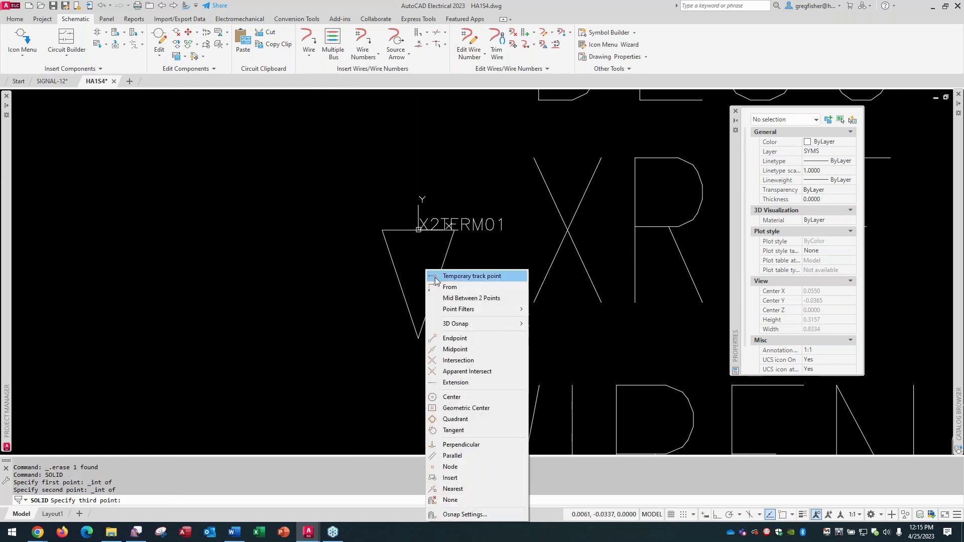
{"action": "left_click", "coordinate": [466, 362]}
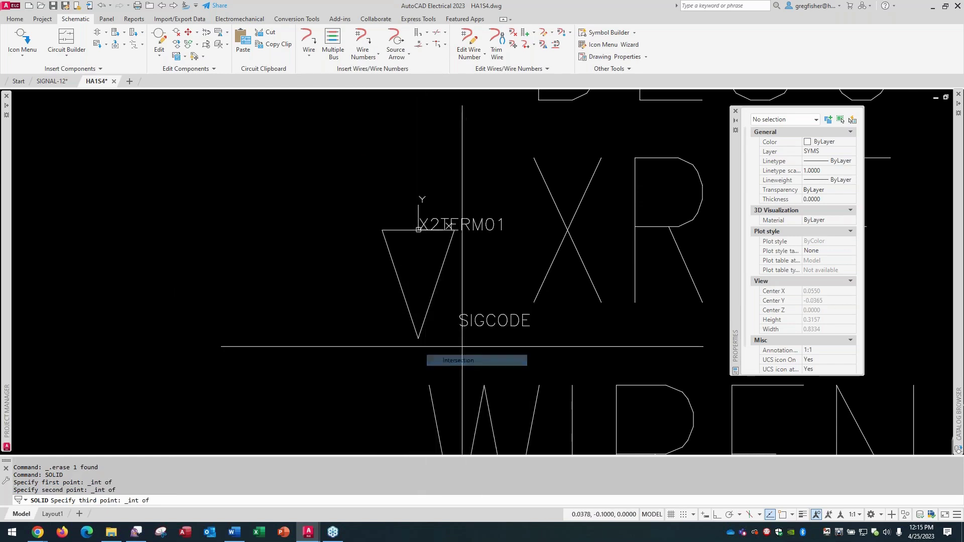
{"action": "left_click", "coordinate": [454, 234]}
{"action": "key", "text": "Return"}
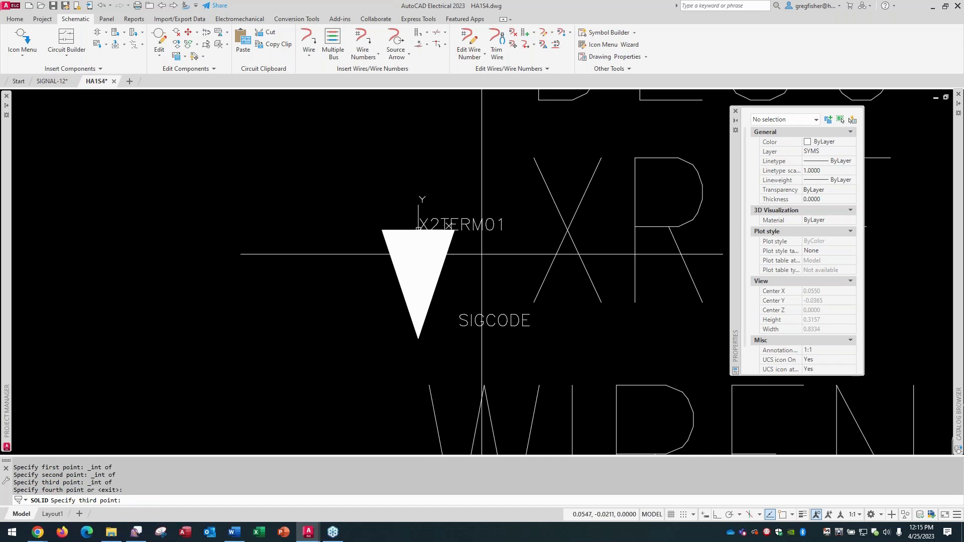
{"action": "key", "text": "Escape"}
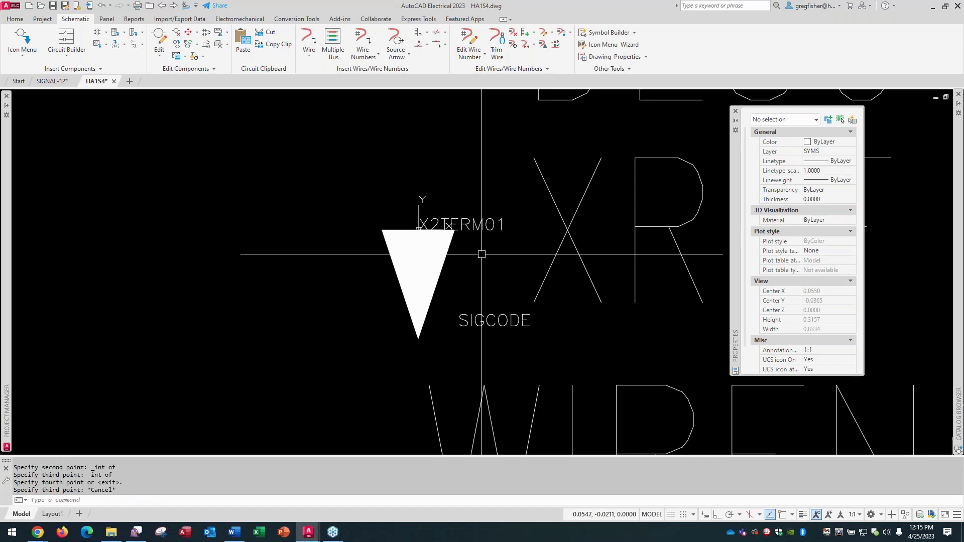
Close the HA1S4 drawing and save its changes
{"action": "middle_click", "coordinate": [398, 157]}
{"action": "middle_click", "coordinate": [398, 157]}
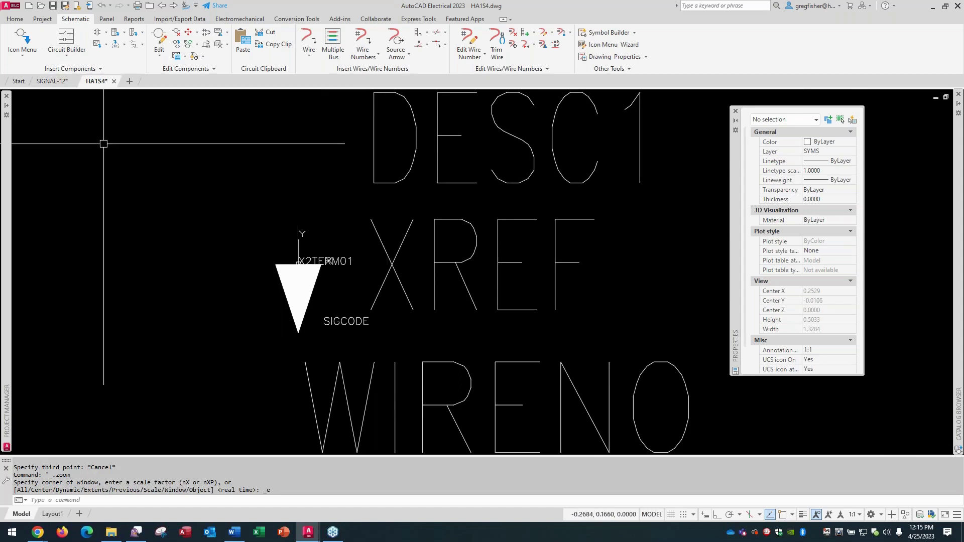
{"action": "left_click", "coordinate": [114, 81]}
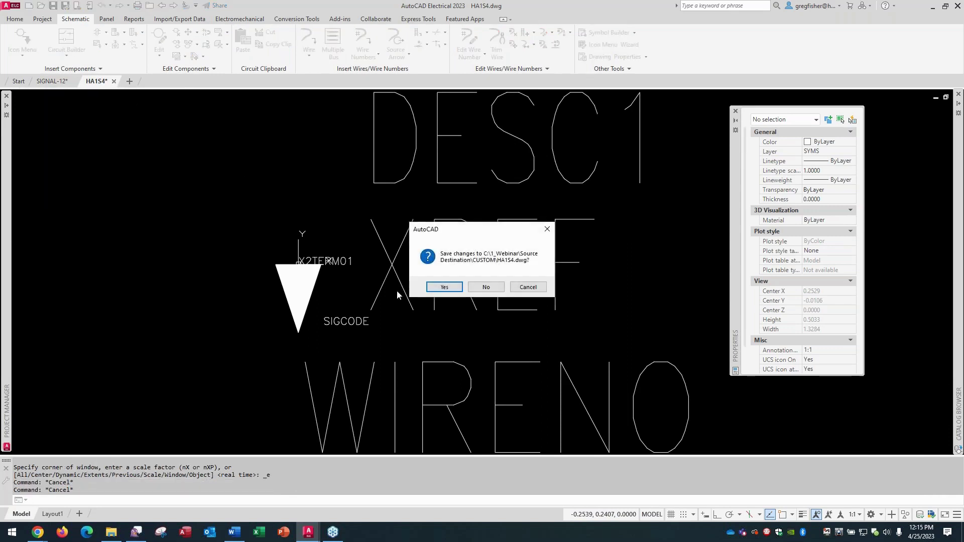
{"action": "left_click", "coordinate": [444, 287]}
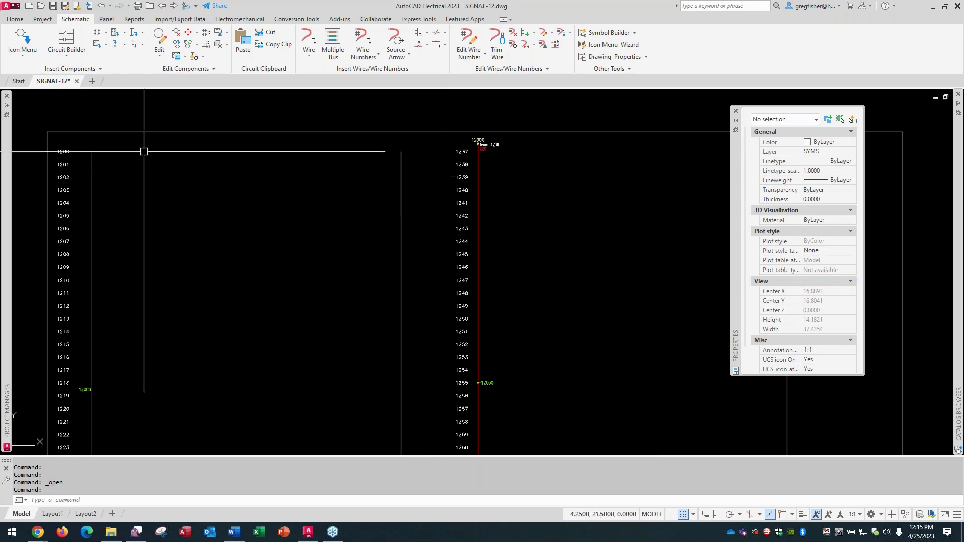
Open the drawing HA1D2.dwg from the CUSTOM folder and fit its contents in view
{"action": "left_click", "coordinate": [43, 7]}
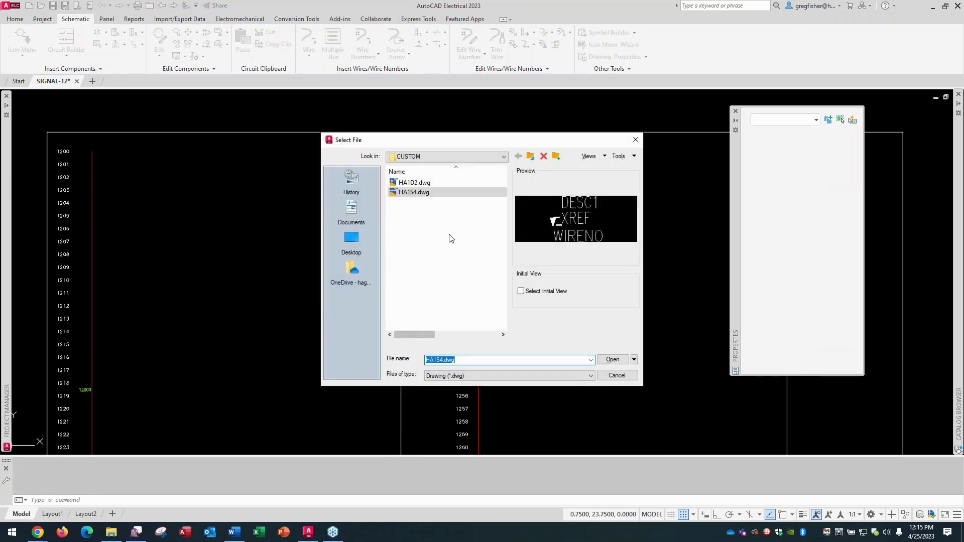
{"action": "left_click", "coordinate": [428, 184]}
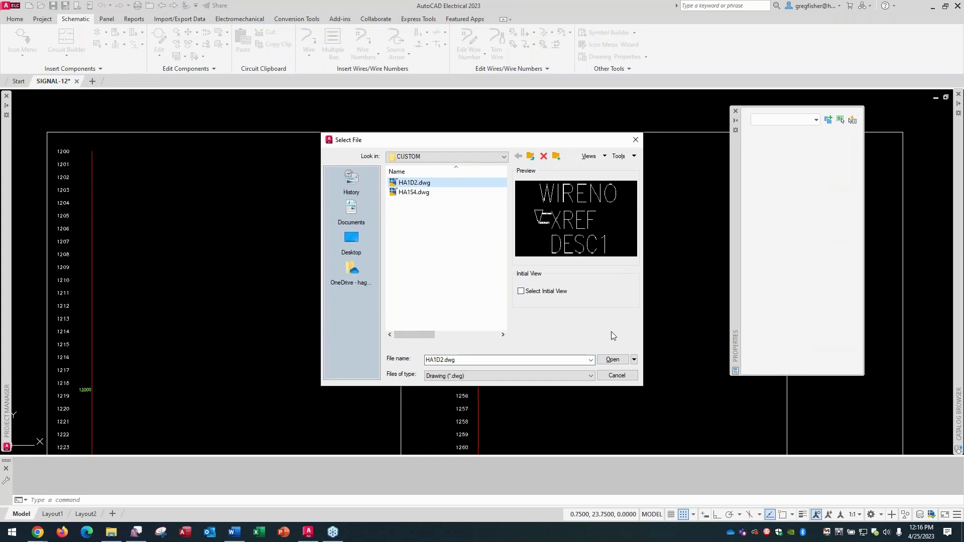
{"action": "left_click", "coordinate": [613, 360]}
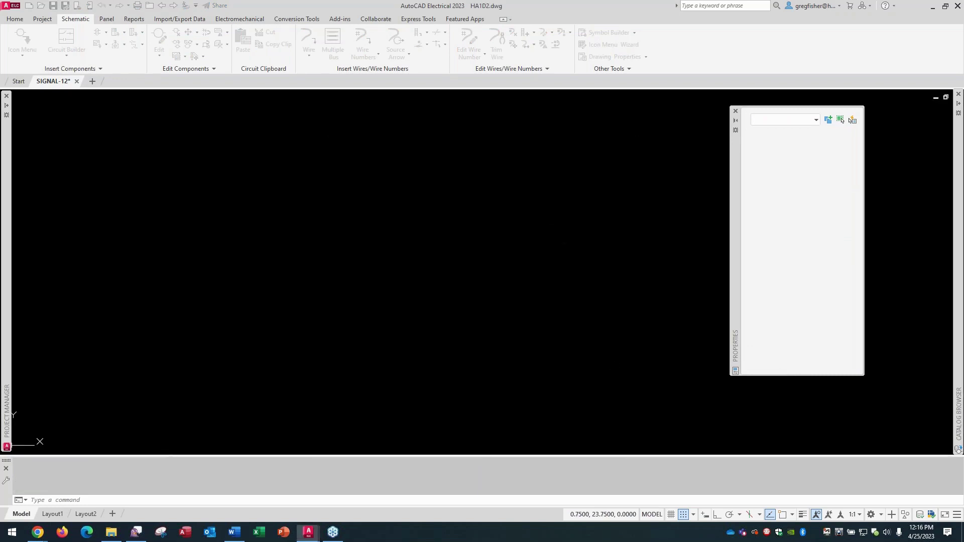
{"action": "middle_click", "coordinate": [408, 295]}
{"action": "middle_click", "coordinate": [407, 295]}
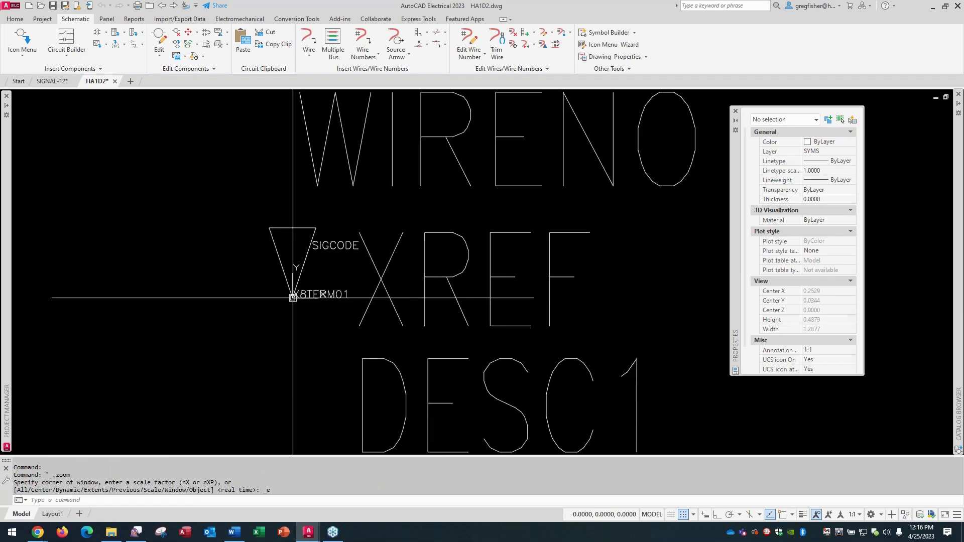
Set the grid snap spacing of HA1D2 to 0.0625 in both X and Y
{"action": "scroll", "coordinate": [293, 298], "scroll_direction": "down", "scroll_amount": 4}
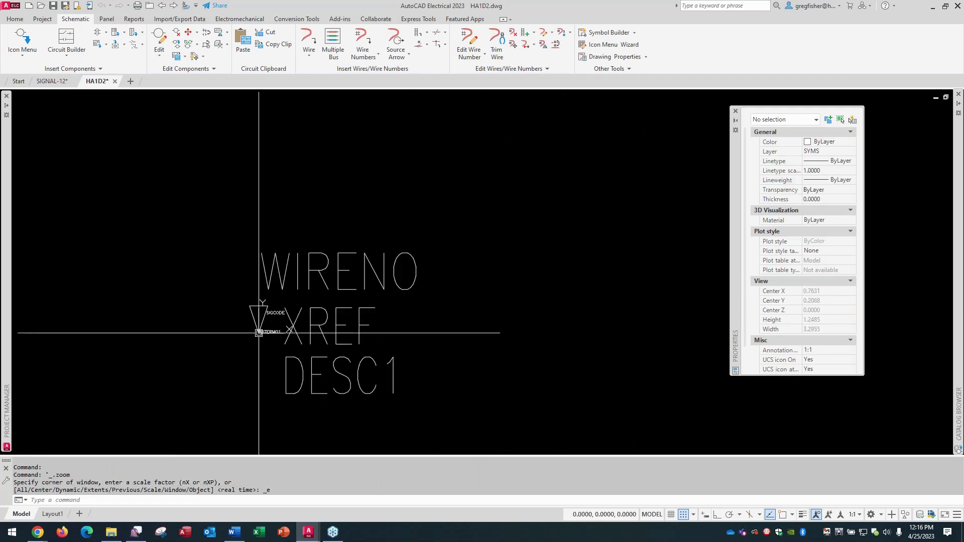
{"action": "left_click", "coordinate": [694, 515]}
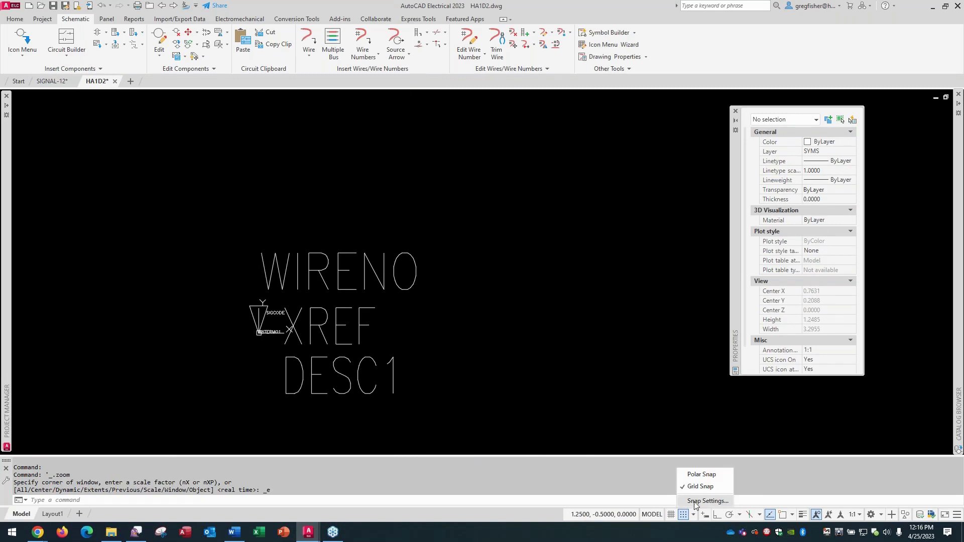
{"action": "left_click", "coordinate": [695, 502]}
{"action": "left_click", "coordinate": [471, 208]}
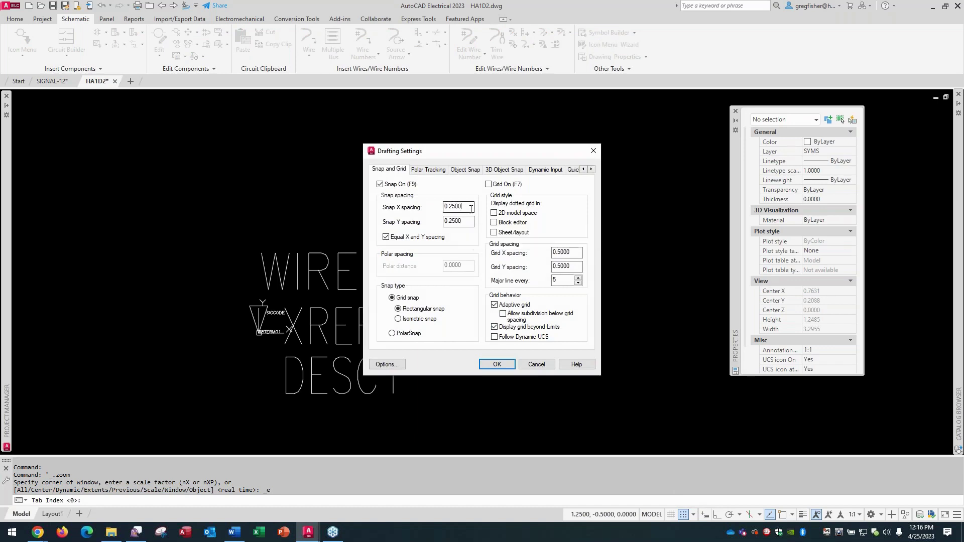
{"action": "left_click_drag", "start_coordinate": [471, 208], "coordinate": [438, 217]}
{"action": "type", "text": ".0625"}
{"action": "key", "text": "Tab"}
{"action": "left_click", "coordinate": [495, 365]}
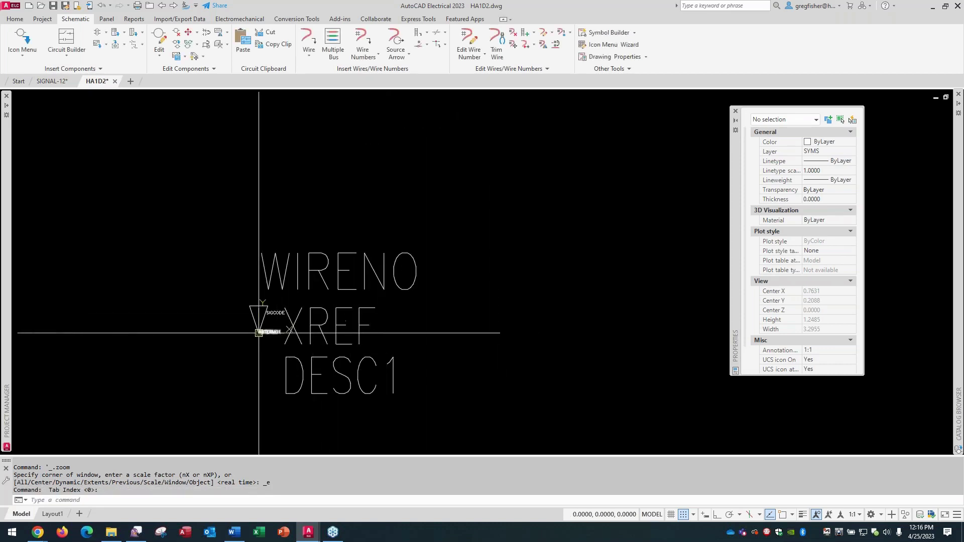
Turn grid snapping off and fill the destination arrow's triangle with the SOLID command, picking its three corners with the Intersection object snap
{"action": "scroll", "coordinate": [259, 332], "scroll_direction": "up", "scroll_amount": 4}
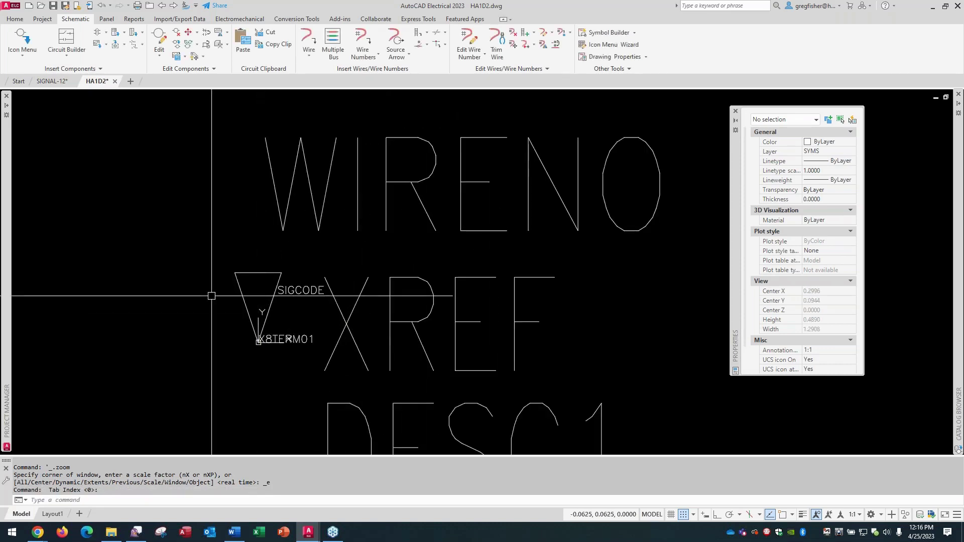
{"action": "middle_click_drag", "start_coordinate": [211, 295], "coordinate": [301, 240]}
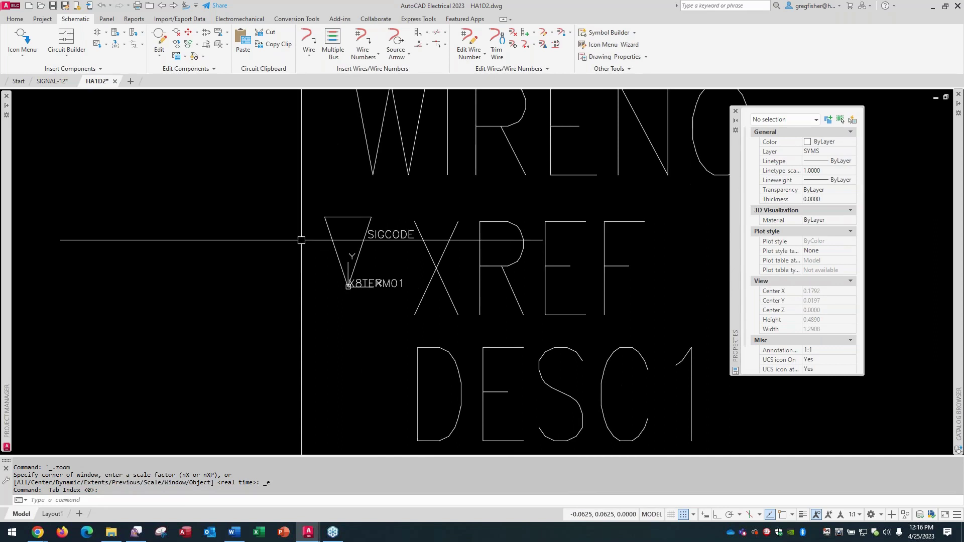
{"action": "key", "text": "F9"}
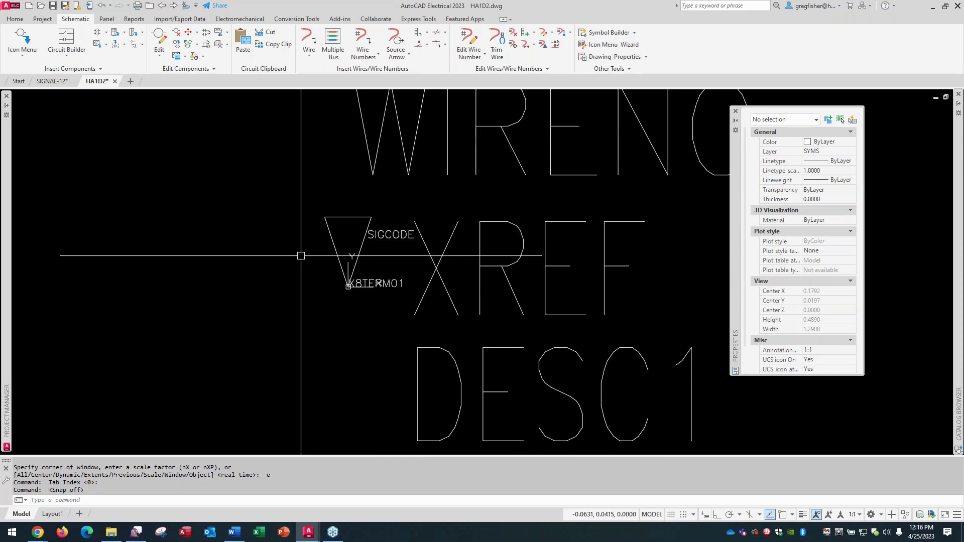
{"action": "type", "text": "SOLID"}
{"action": "key", "text": "Return"}
{"action": "right_click", "coordinate": [348, 284], "text": "shift"}
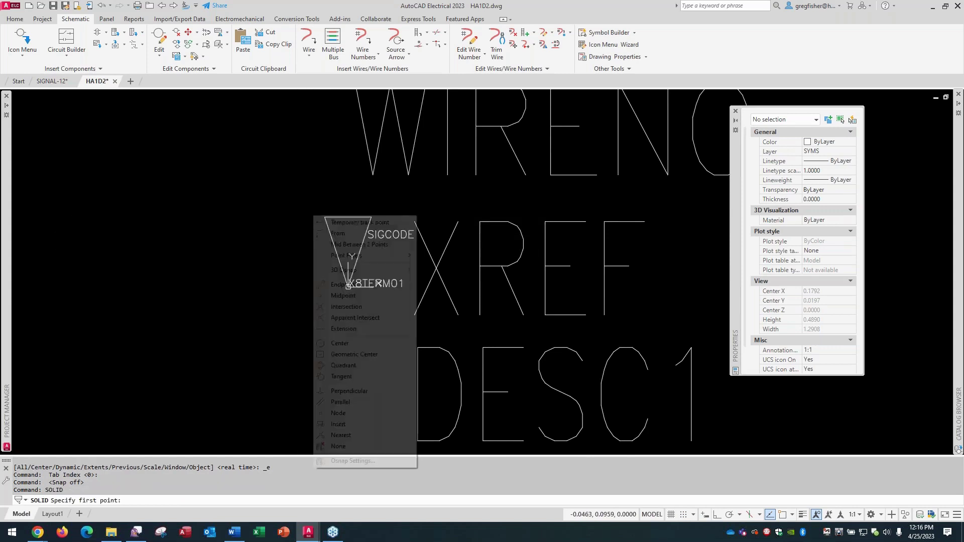
{"action": "left_click", "coordinate": [354, 307]}
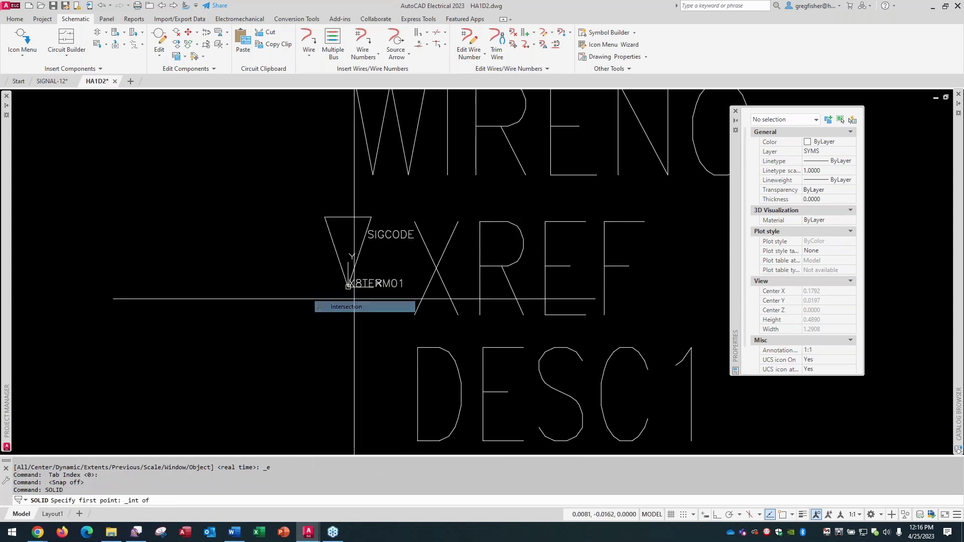
{"action": "left_click", "coordinate": [324, 228]}
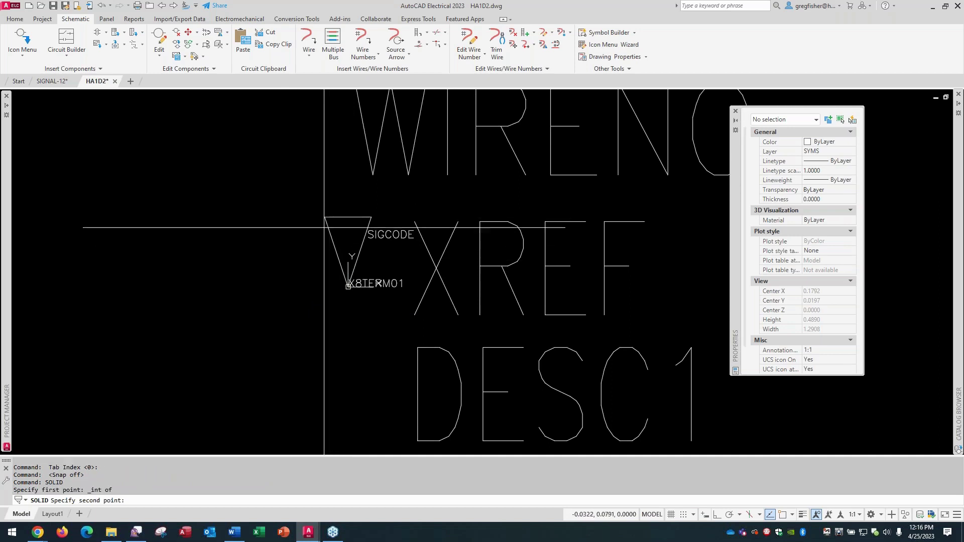
{"action": "right_click", "coordinate": [310, 262], "text": "shift"}
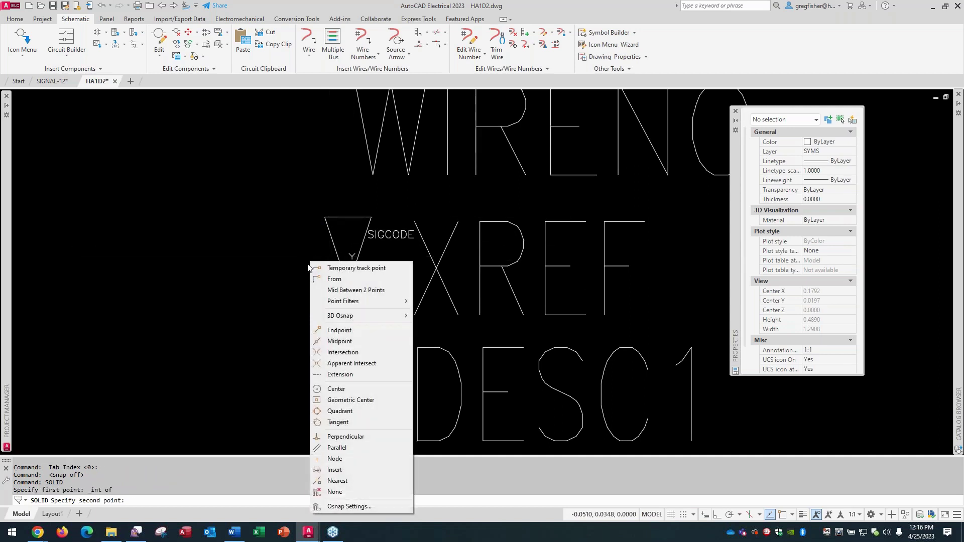
{"action": "left_click", "coordinate": [345, 353]}
{"action": "left_click", "coordinate": [348, 287]}
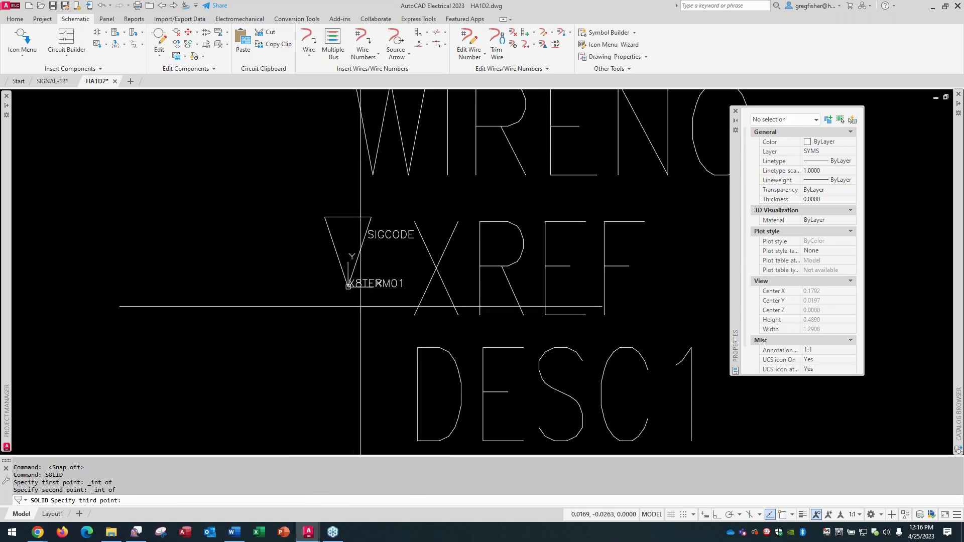
{"action": "right_click", "coordinate": [377, 321], "text": "shift"}
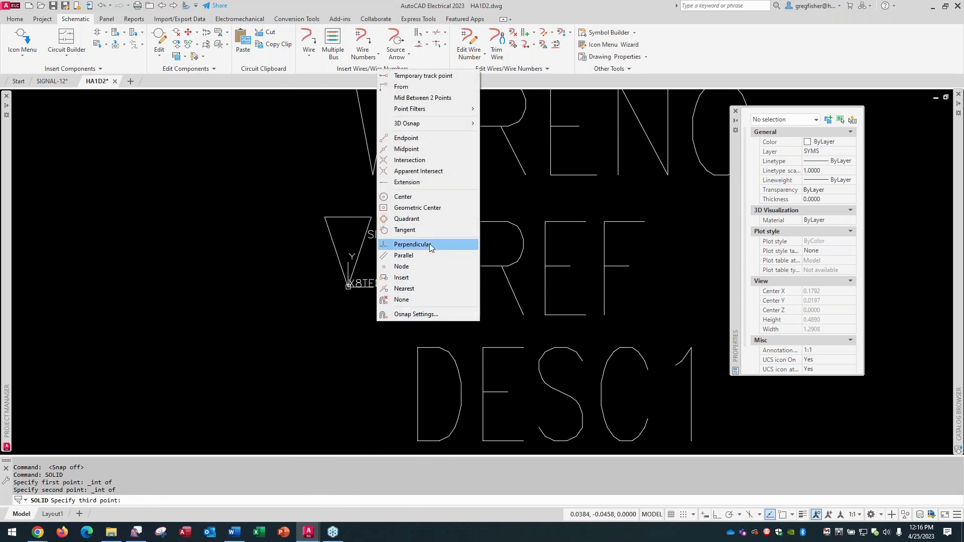
{"action": "left_click", "coordinate": [424, 161]}
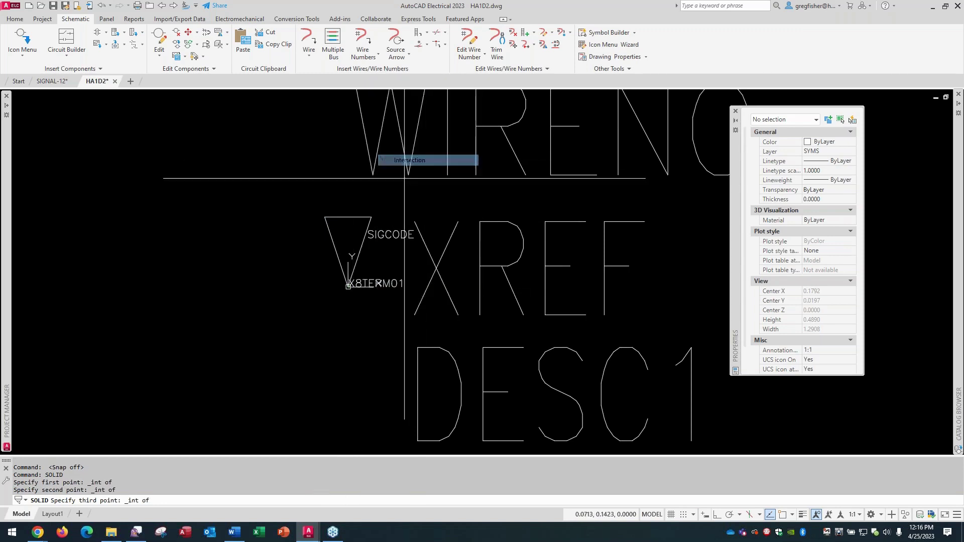
{"action": "left_click", "coordinate": [372, 217]}
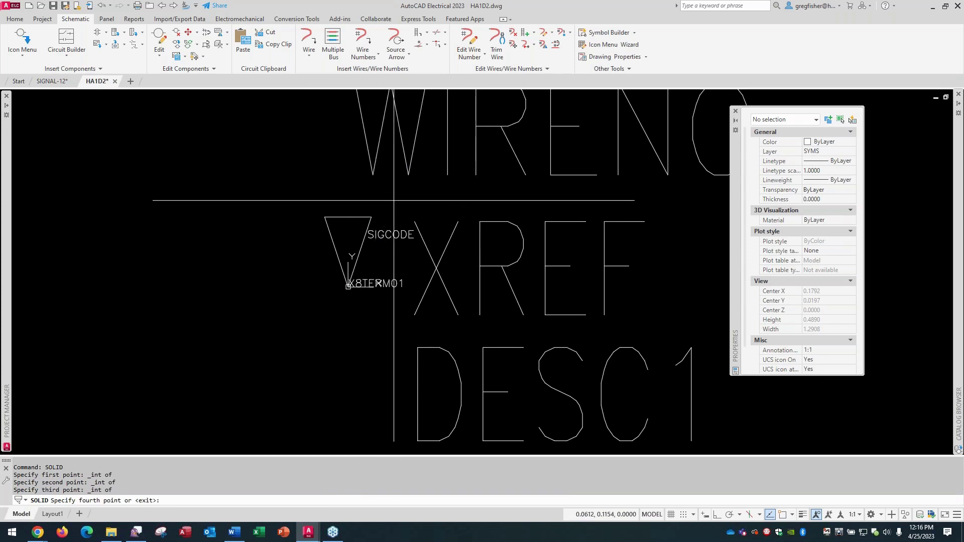
{"action": "key", "text": "Return"}
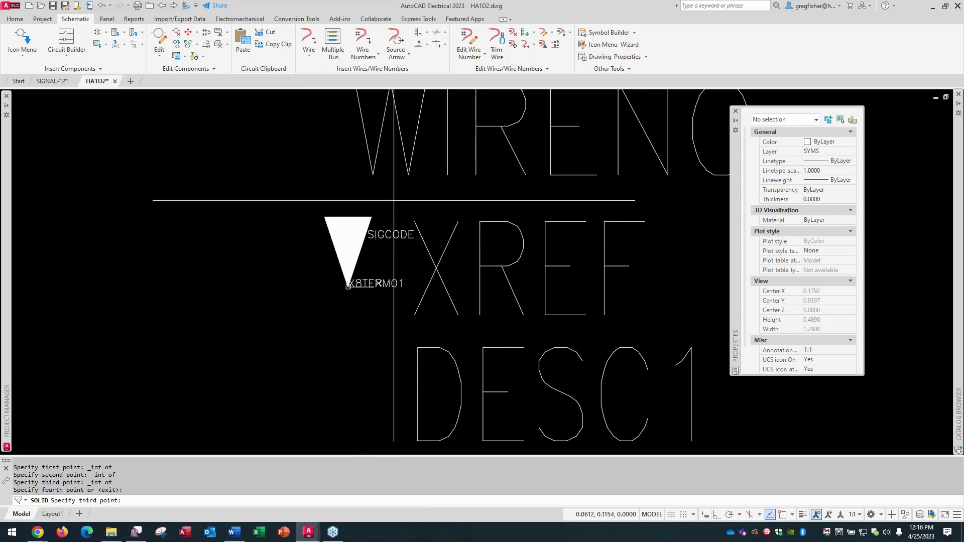
{"action": "key", "text": "Escape"}
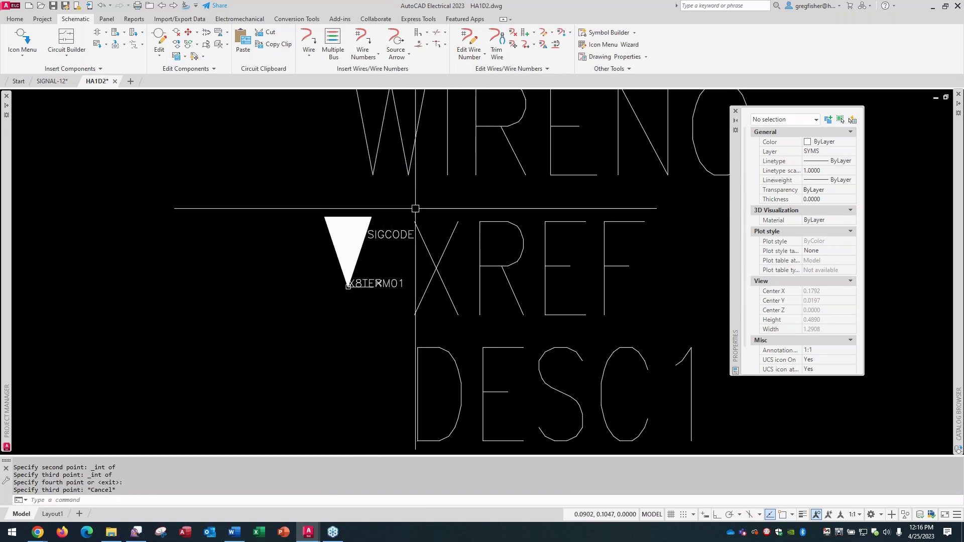
Fit the HA1D2 block in view, close the Properties palette, and close the drawing with its changes saved
{"action": "middle_click", "coordinate": [415, 208]}
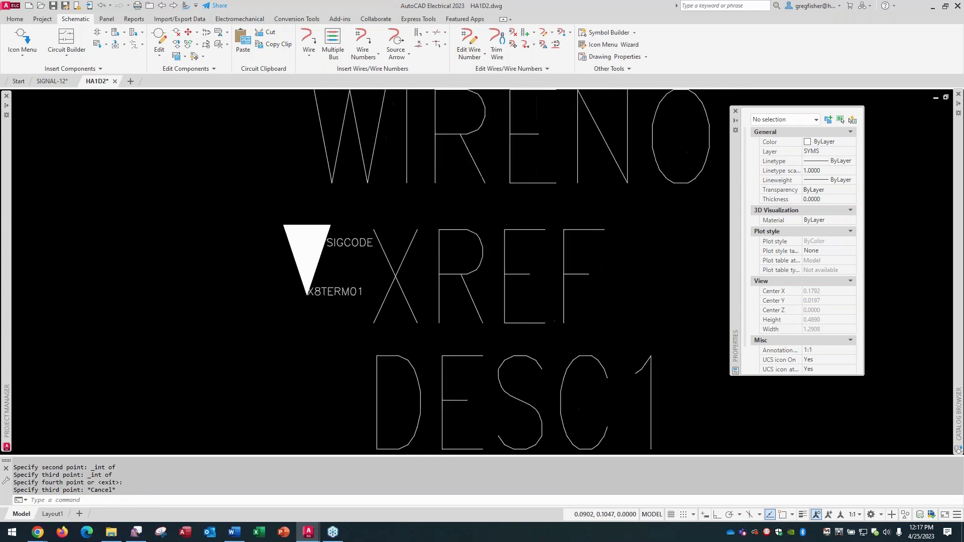
{"action": "left_click", "coordinate": [737, 111]}
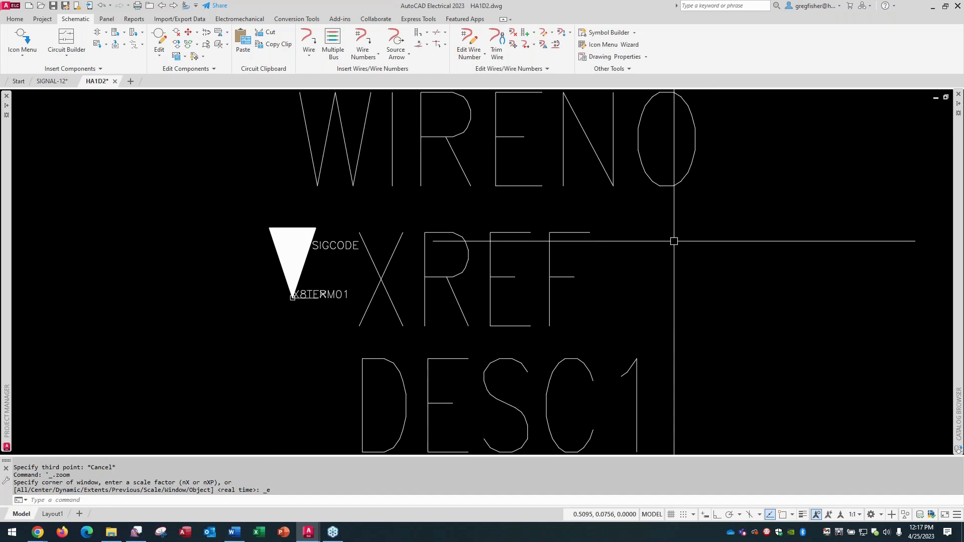
{"action": "left_click", "coordinate": [114, 82]}
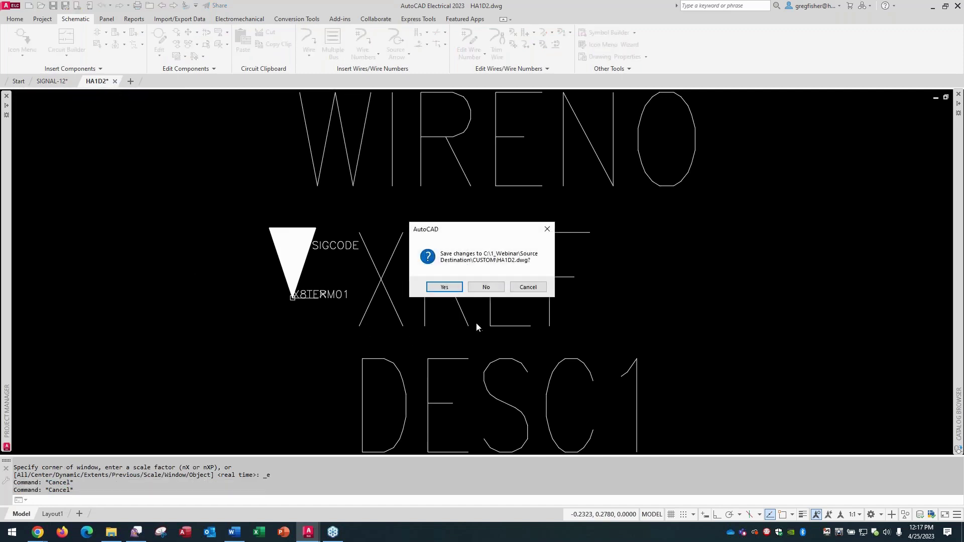
{"action": "left_click", "coordinate": [445, 286]}
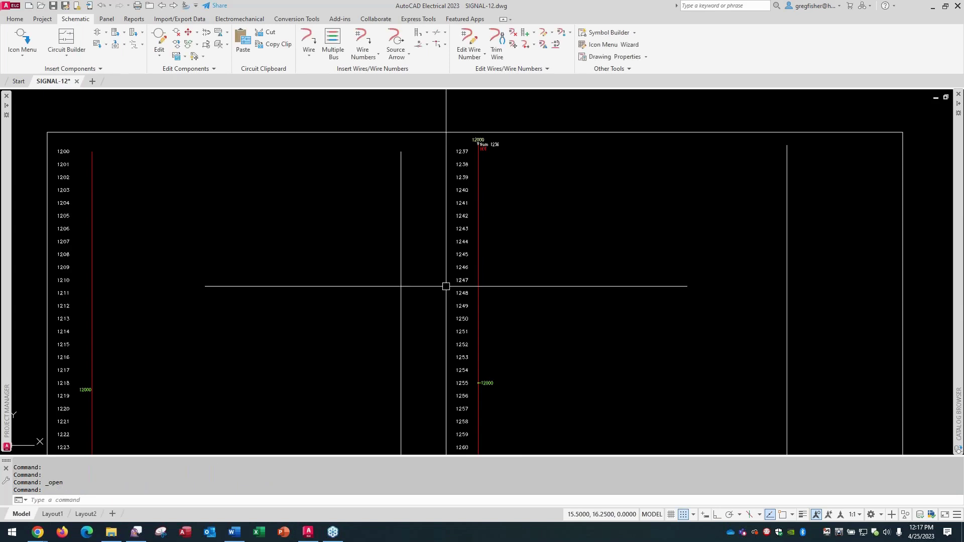
Switch to the project's next drawing, SIGNAL-13, and view the upper part of its ladders
{"action": "left_click", "coordinate": [174, 7]}
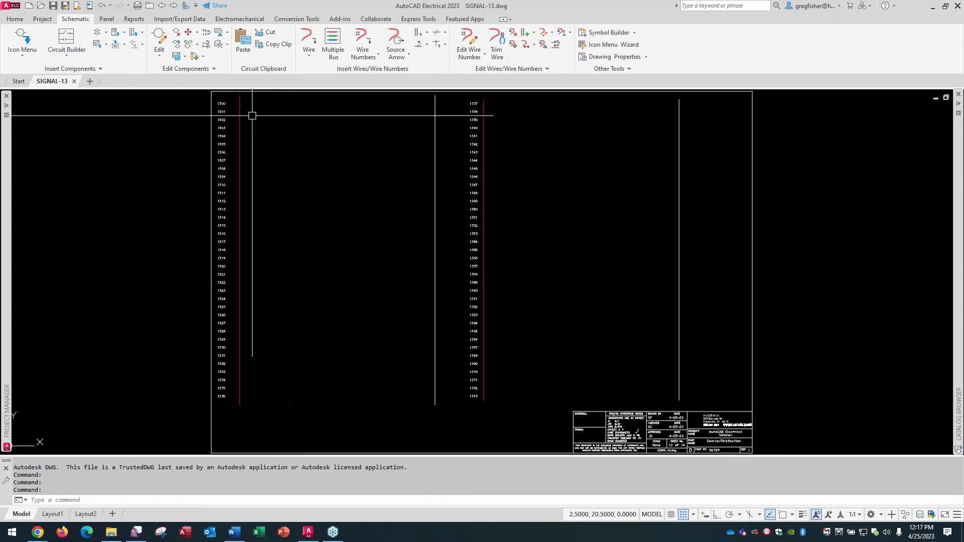
{"action": "scroll", "coordinate": [253, 106], "scroll_direction": "up", "scroll_amount": 3}
{"action": "middle_click_drag", "start_coordinate": [252, 107], "coordinate": [254, 174]}
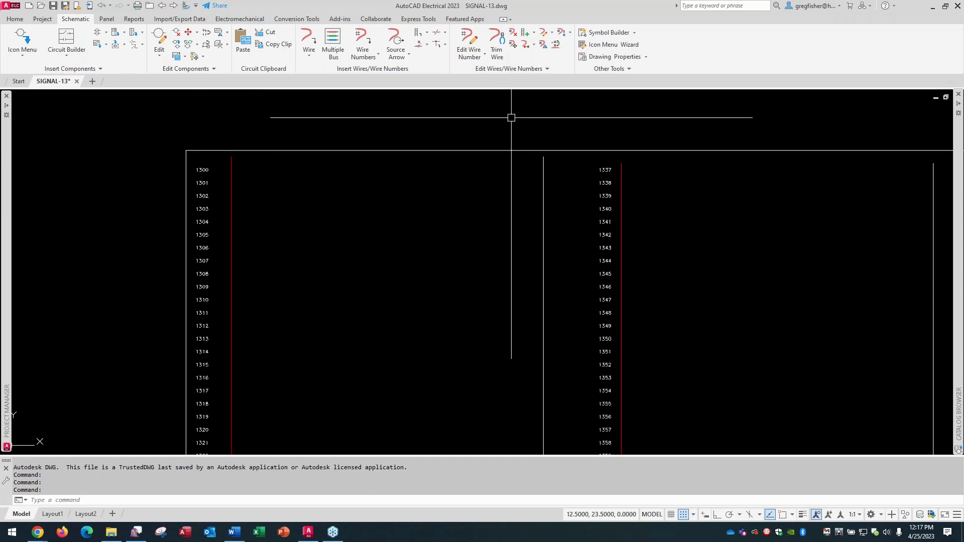
Stretch the top ends of the first ladder's two vertical rails down to line reference 1300, using a crossing window and grid snap
{"action": "type", "text": "s"}
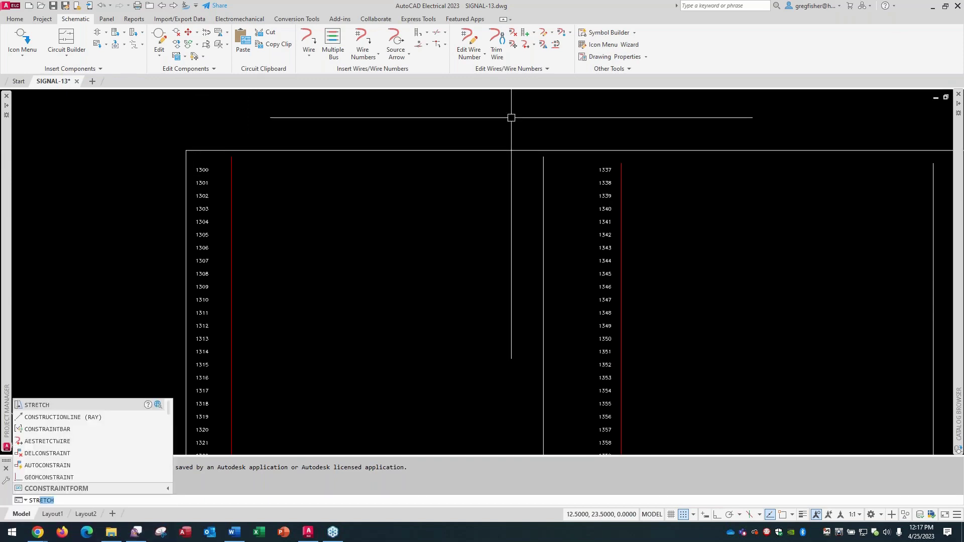
{"action": "type", "text": "tr"}
{"action": "key", "text": "Return"}
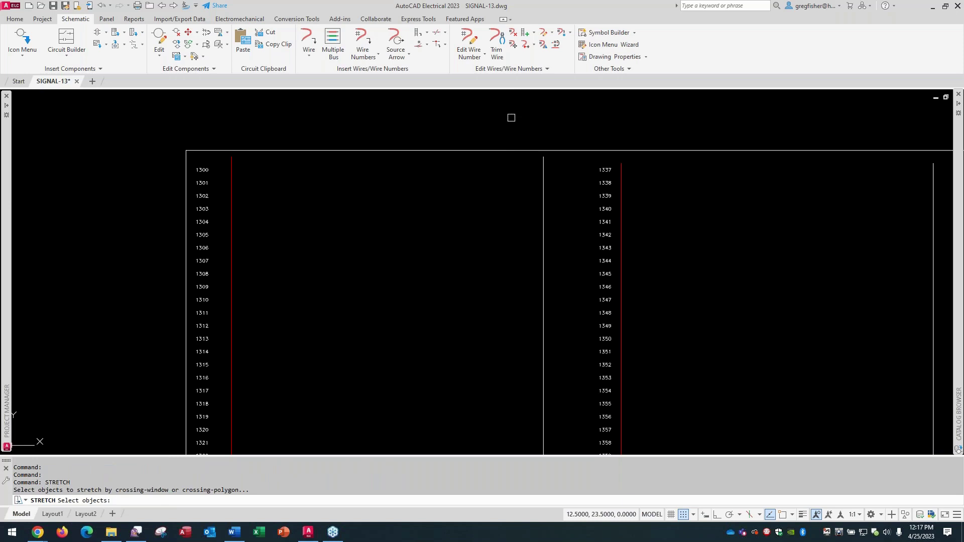
{"action": "key", "text": "F9"}
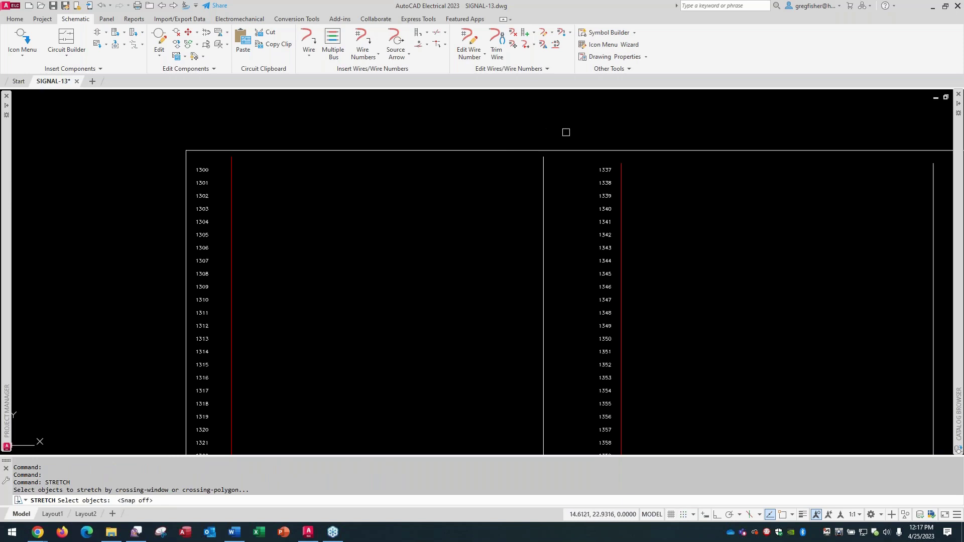
{"action": "type", "text": "C"}
{"action": "key", "text": "Return"}
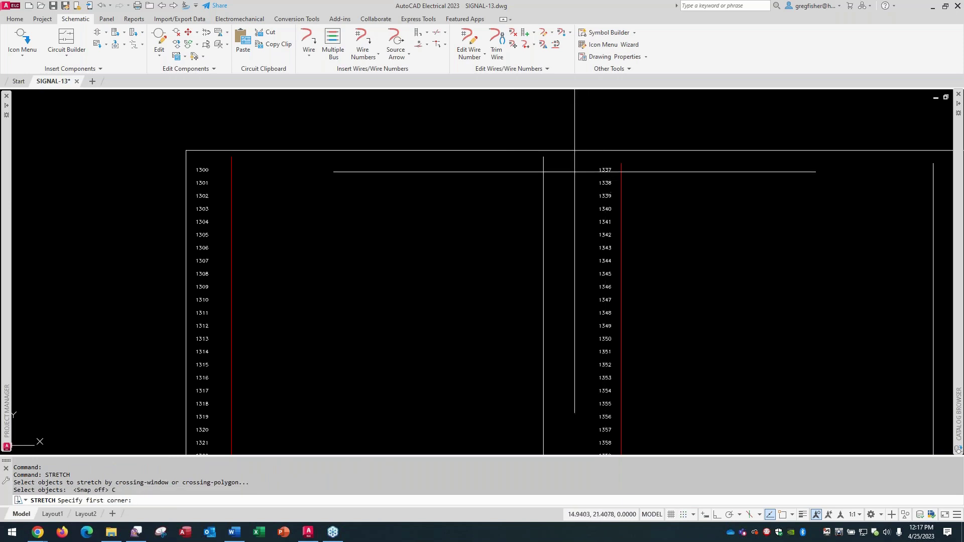
{"action": "left_click", "coordinate": [555, 151]}
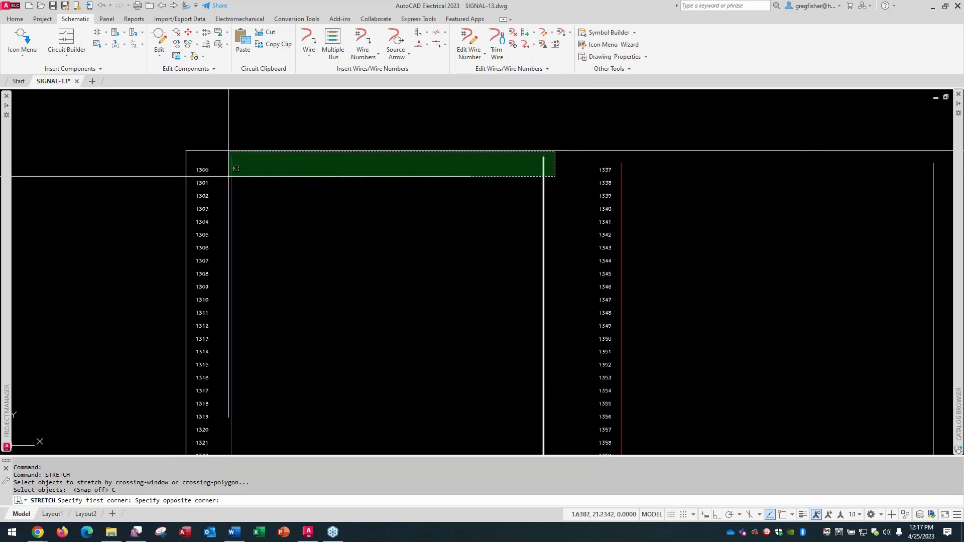
{"action": "left_click", "coordinate": [226, 187]}
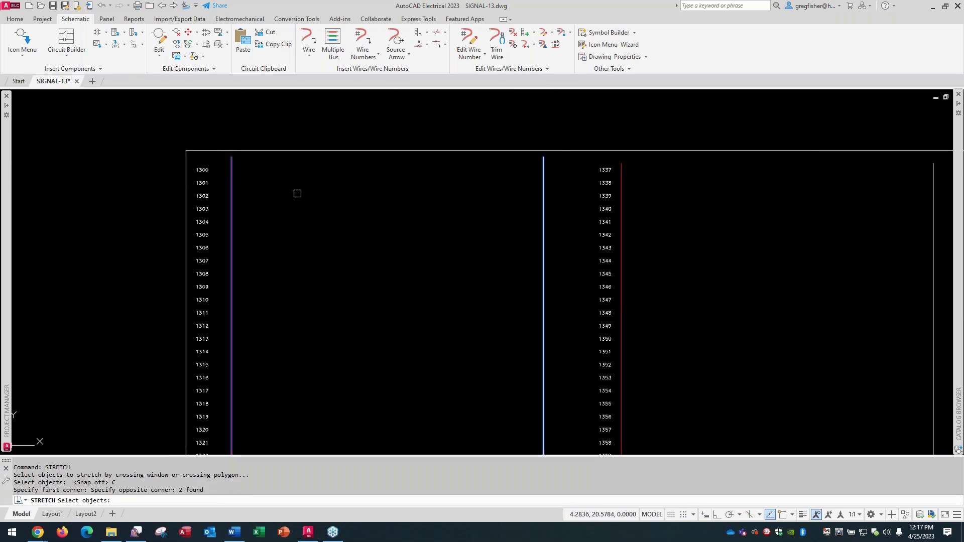
{"action": "key", "text": "F9"}
{"action": "key", "text": "Return"}
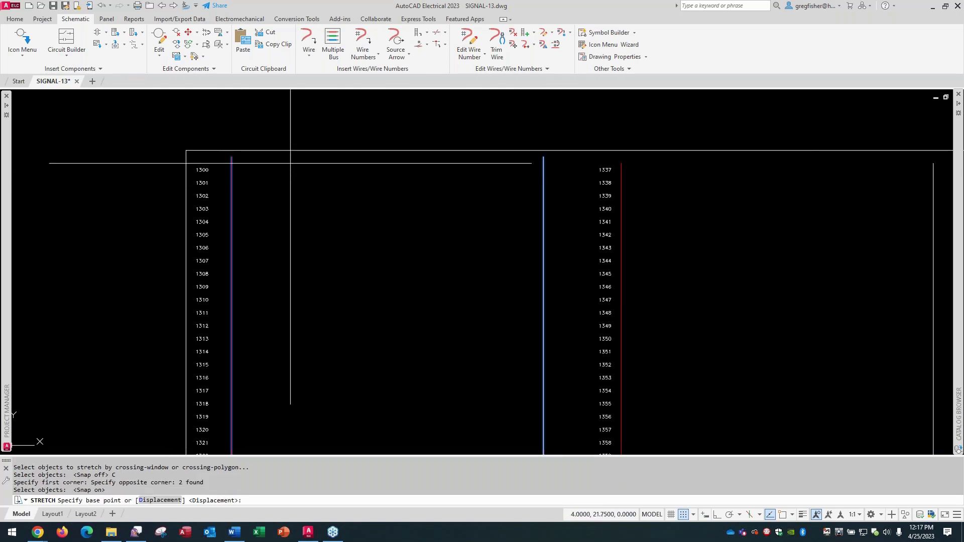
{"action": "left_click", "coordinate": [291, 157]}
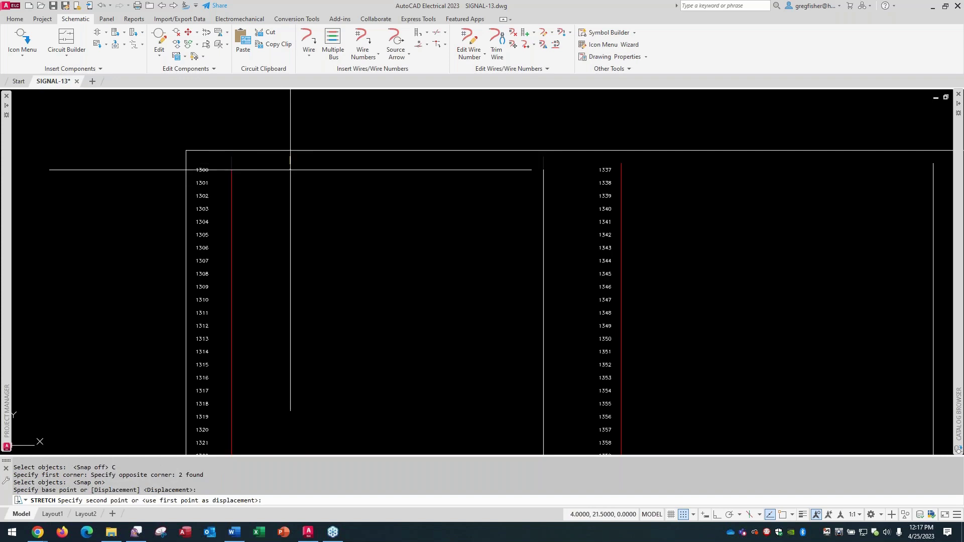
{"action": "left_click", "coordinate": [290, 169]}
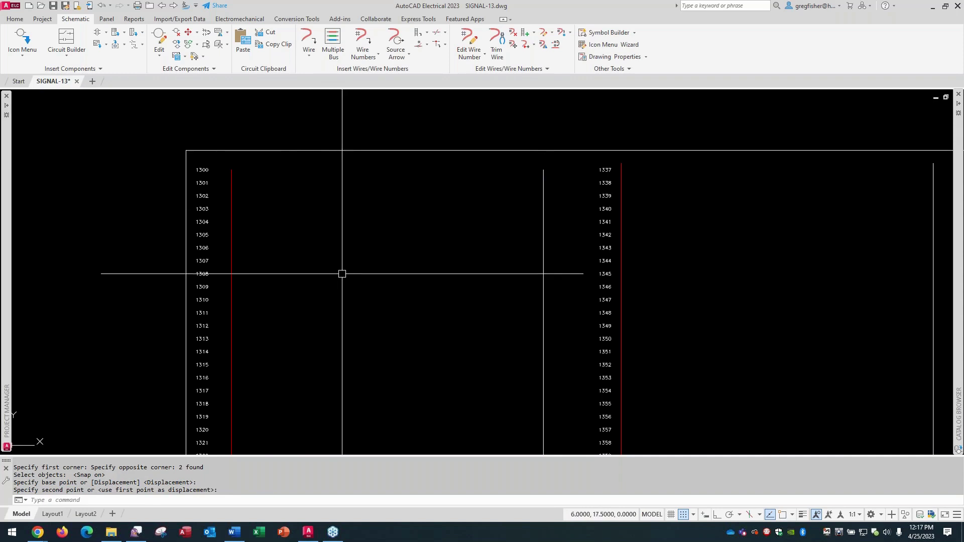
Insert a source arrow at the lower end of the first ladder's red rail with code TEST-11, description HOT and arrow style 1
{"action": "scroll", "coordinate": [342, 274], "scroll_direction": "down", "scroll_amount": 2}
{"action": "middle_click_drag", "start_coordinate": [344, 342], "coordinate": [329, 212]}
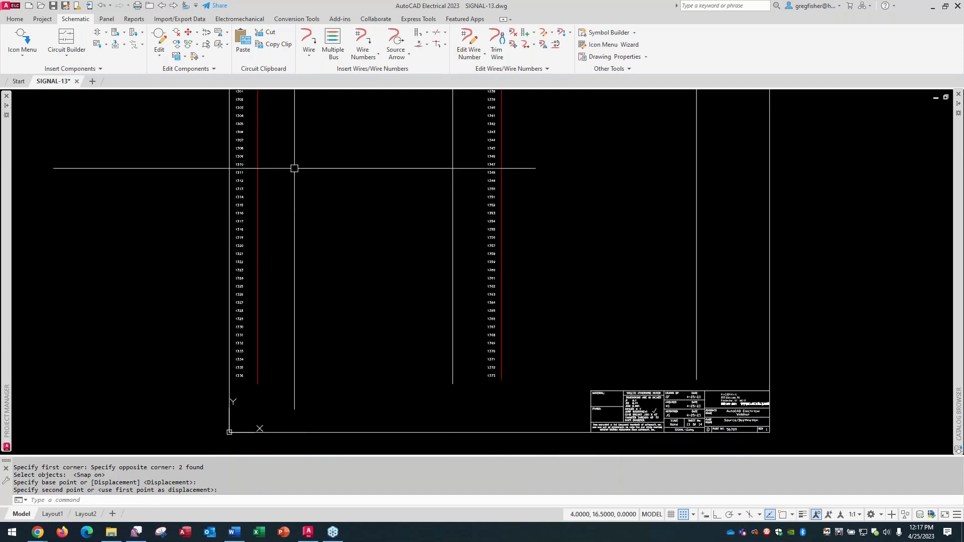
{"action": "scroll", "coordinate": [284, 403], "scroll_direction": "up", "scroll_amount": 4}
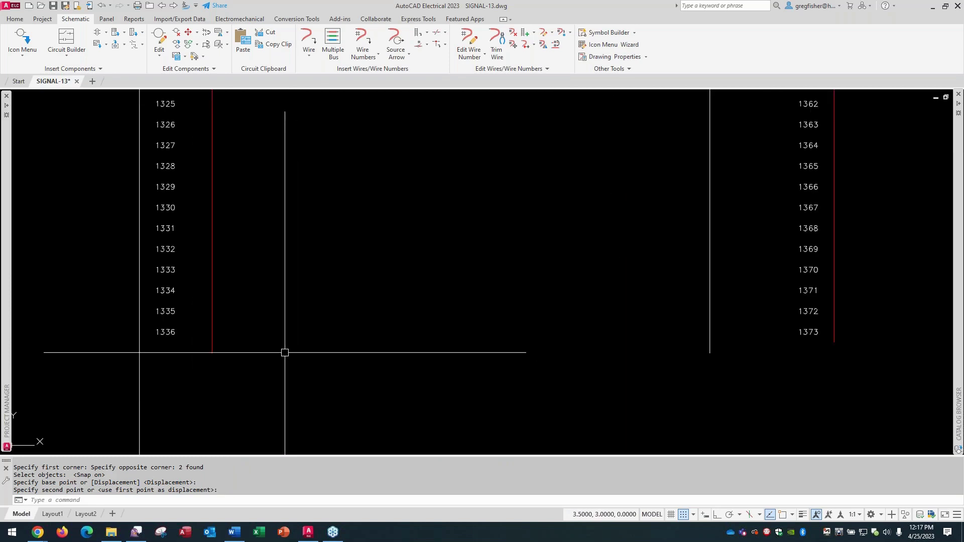
{"action": "mouse_move", "coordinate": [284, 351]}
{"action": "middle_mouse_down"}
{"action": "mouse_move", "coordinate": [288, 358]}
{"action": "mouse_move", "coordinate": [318, 296]}
{"action": "middle_mouse_up"}
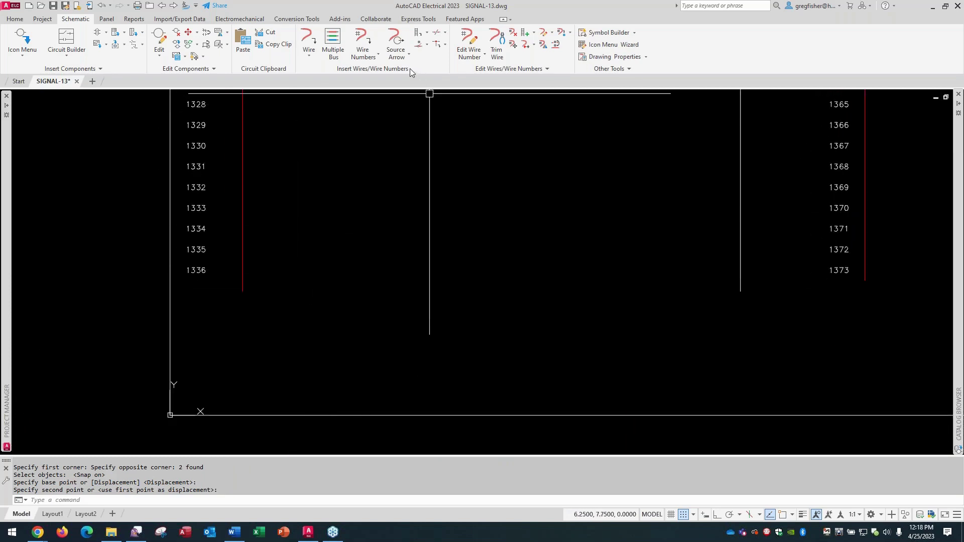
{"action": "left_click", "coordinate": [397, 56]}
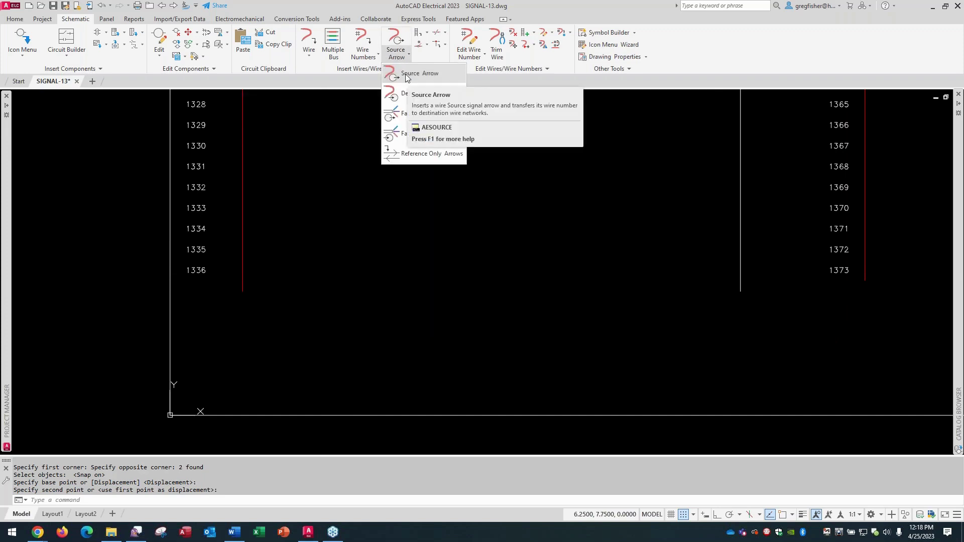
{"action": "left_click", "coordinate": [406, 76]}
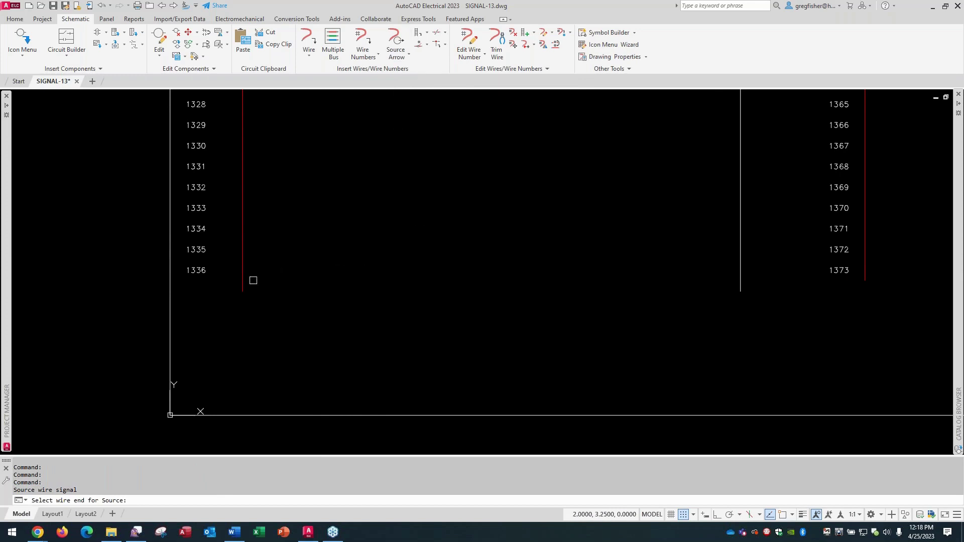
{"action": "left_click", "coordinate": [243, 280]}
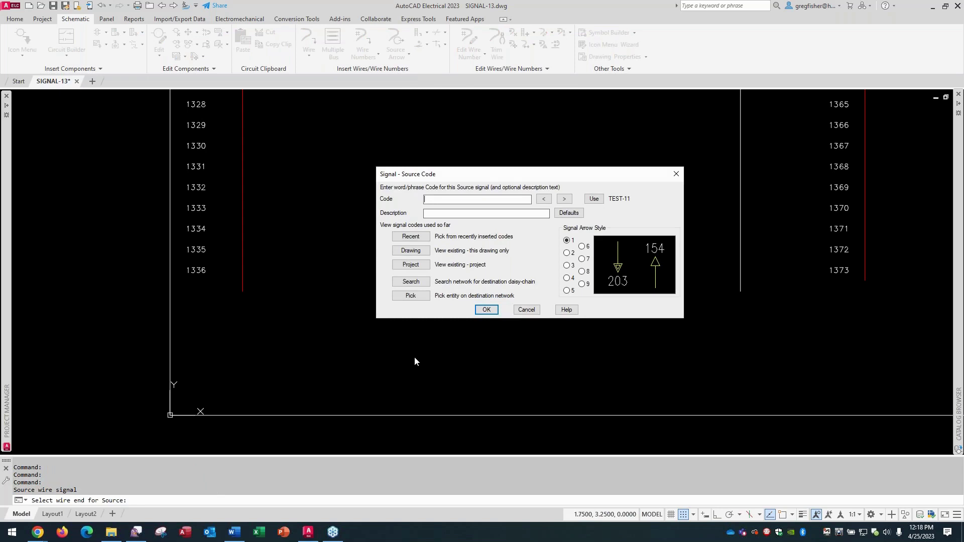
{"action": "left_click", "coordinate": [596, 199]}
{"action": "left_click", "coordinate": [459, 217]}
{"action": "type", "text": "HOT"}
{"action": "left_click", "coordinate": [487, 310]}
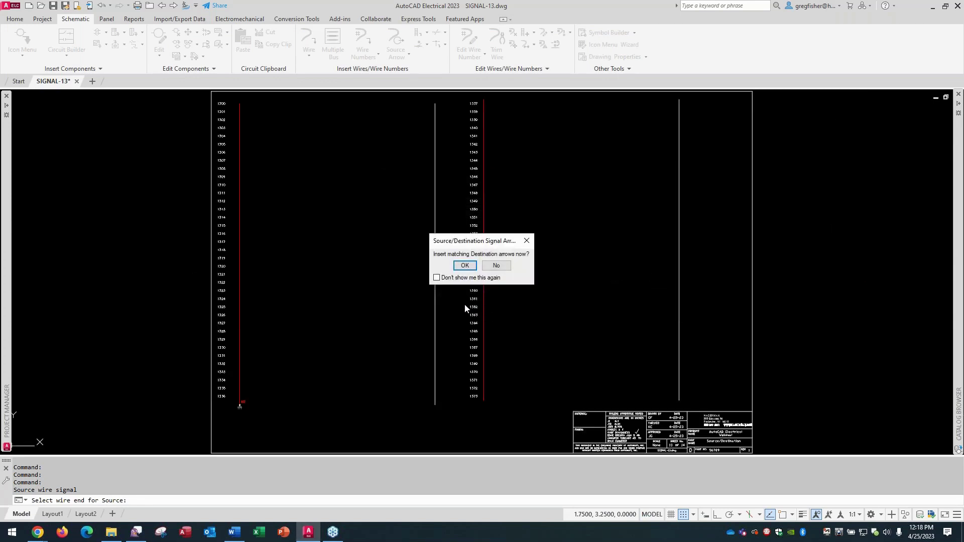
Insert the matching TEST-11 destination arrow at the upper end of the second ladder's red rail
{"action": "left_click", "coordinate": [464, 266]}
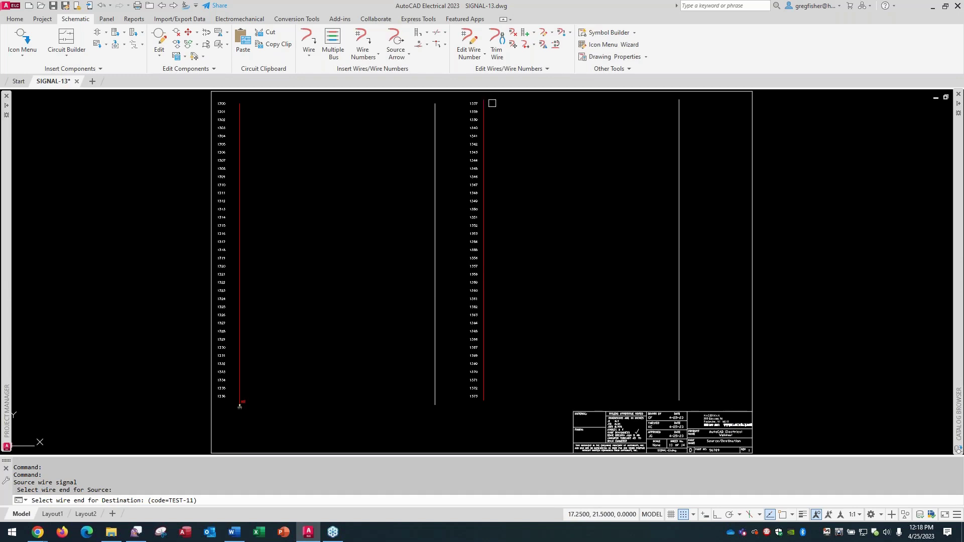
{"action": "left_click", "coordinate": [484, 103]}
{"action": "scroll", "coordinate": [241, 402], "scroll_direction": "up", "scroll_amount": 4}
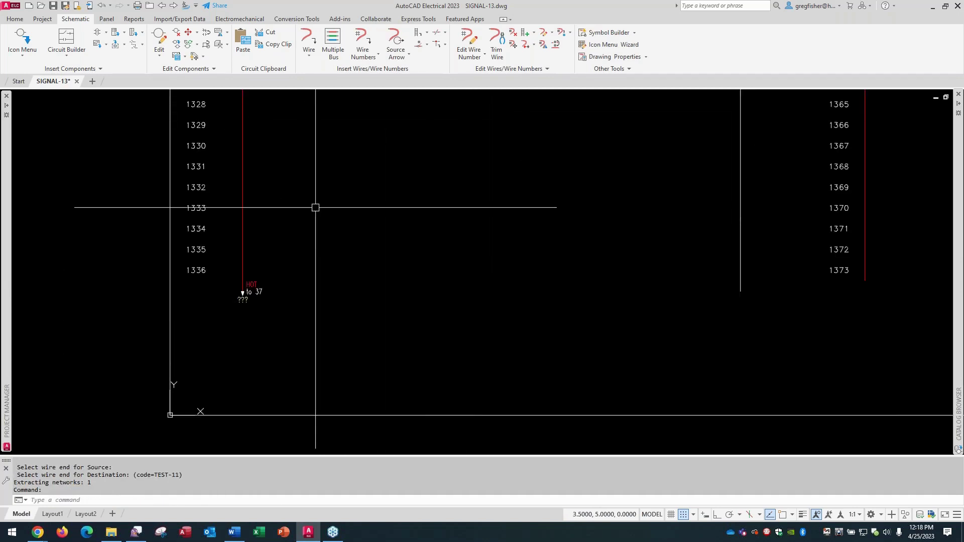
Assign a line-reference wire number to the first ladder's red hot wire, picking that wire individually
{"action": "left_click", "coordinate": [361, 44]}
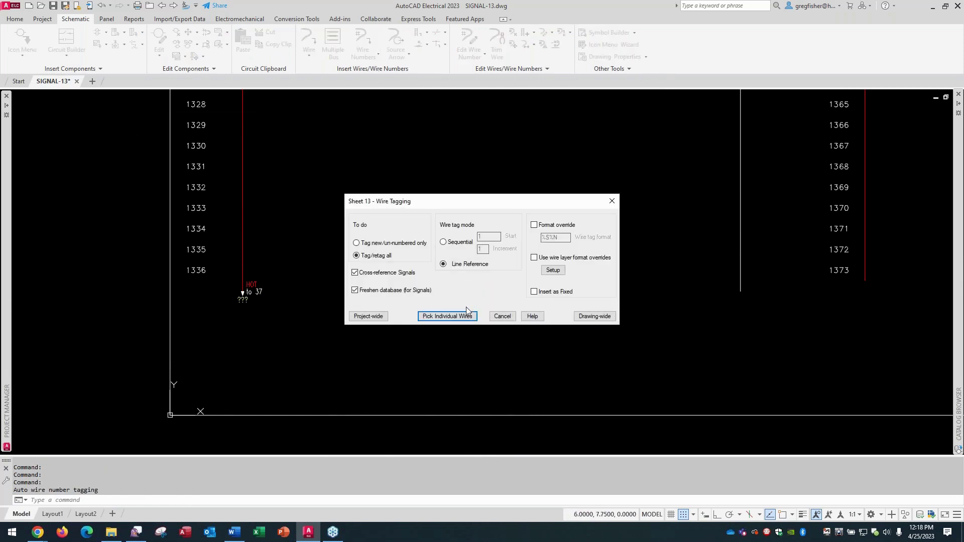
{"action": "left_click", "coordinate": [447, 317]}
{"action": "left_click", "coordinate": [243, 208]}
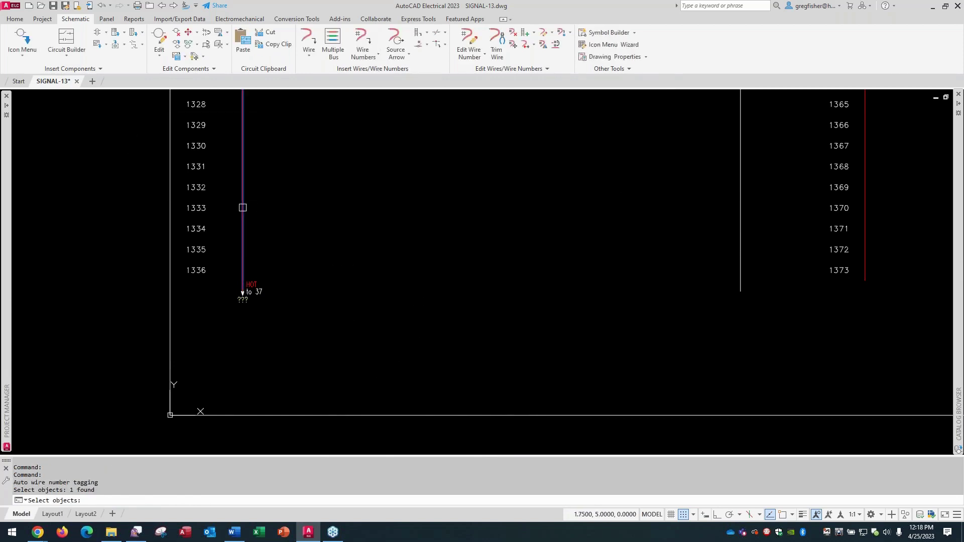
{"action": "key", "text": "Return"}
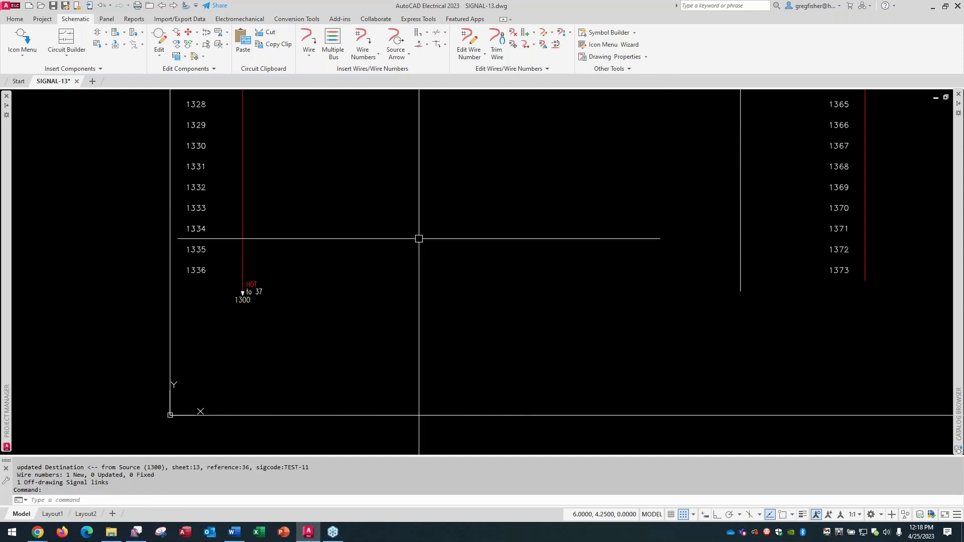
Inspect the numbered source arrow below line reference 1336 up close and view the schematic symbol menu for inserting components
{"action": "scroll", "coordinate": [211, 329], "scroll_direction": "up", "scroll_amount": 6}
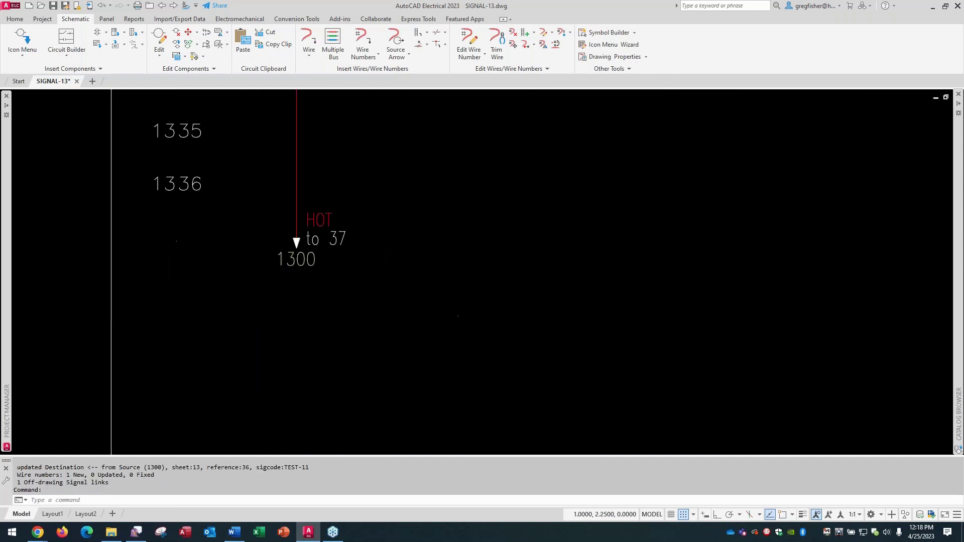
{"action": "scroll", "coordinate": [311, 184], "scroll_direction": "up", "scroll_amount": 2}
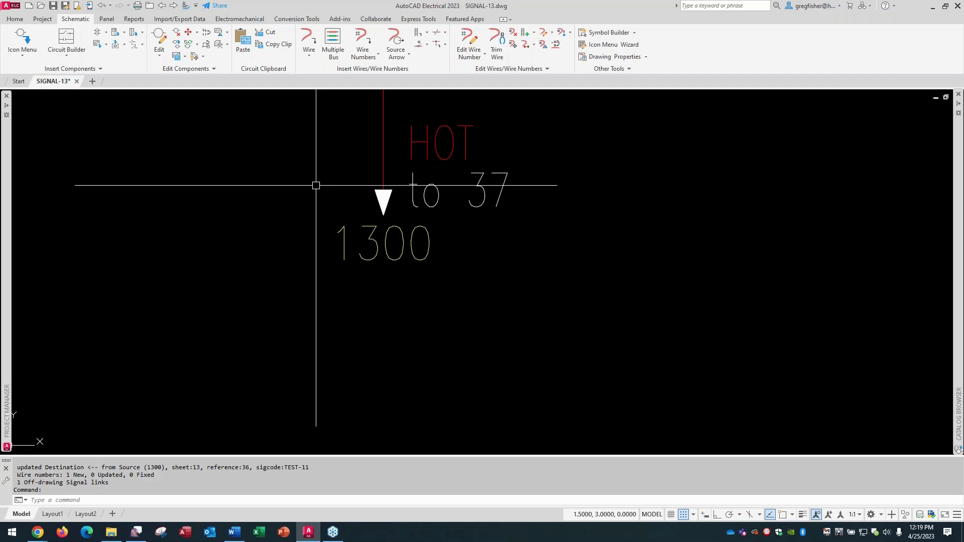
{"action": "scroll", "coordinate": [315, 185], "scroll_direction": "down", "scroll_amount": 2}
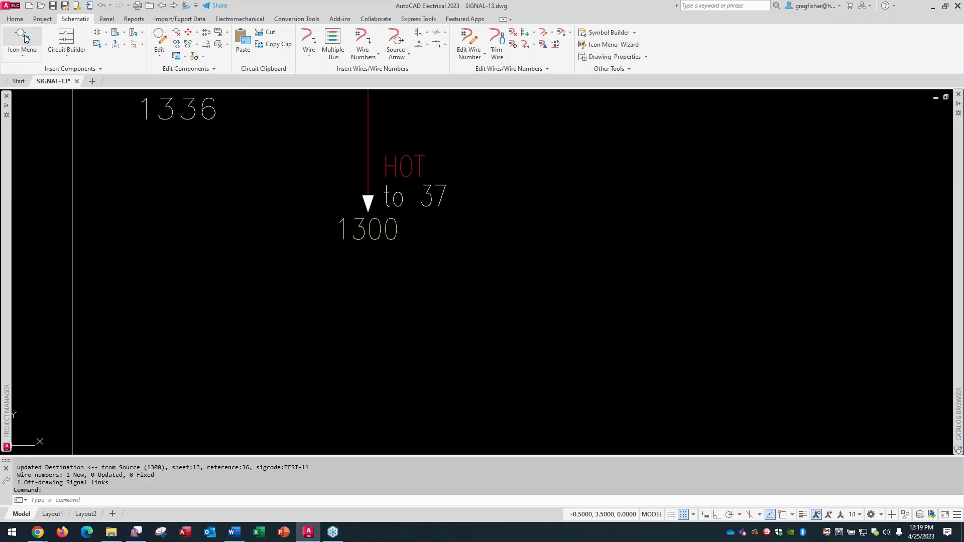
{"action": "left_click", "coordinate": [41, 49]}
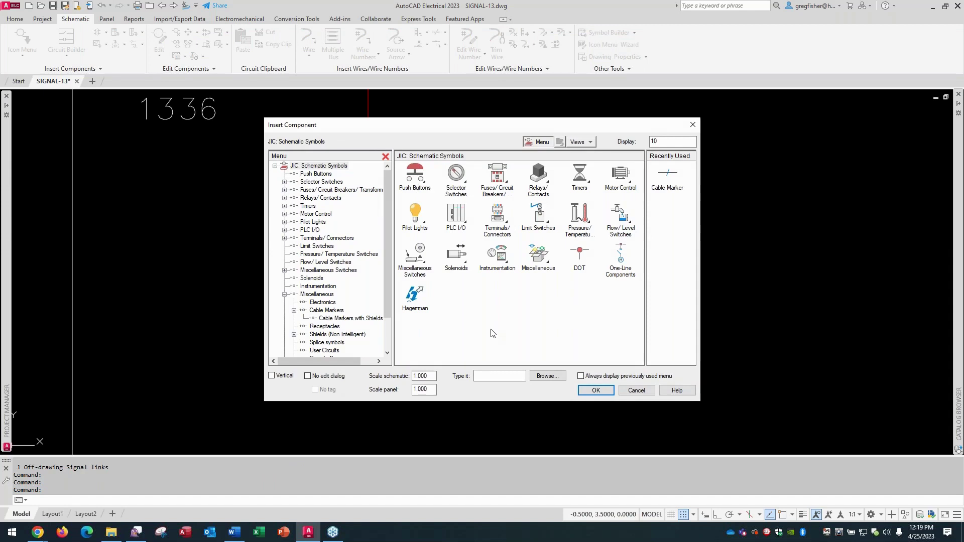
{"action": "left_click", "coordinate": [636, 391]}
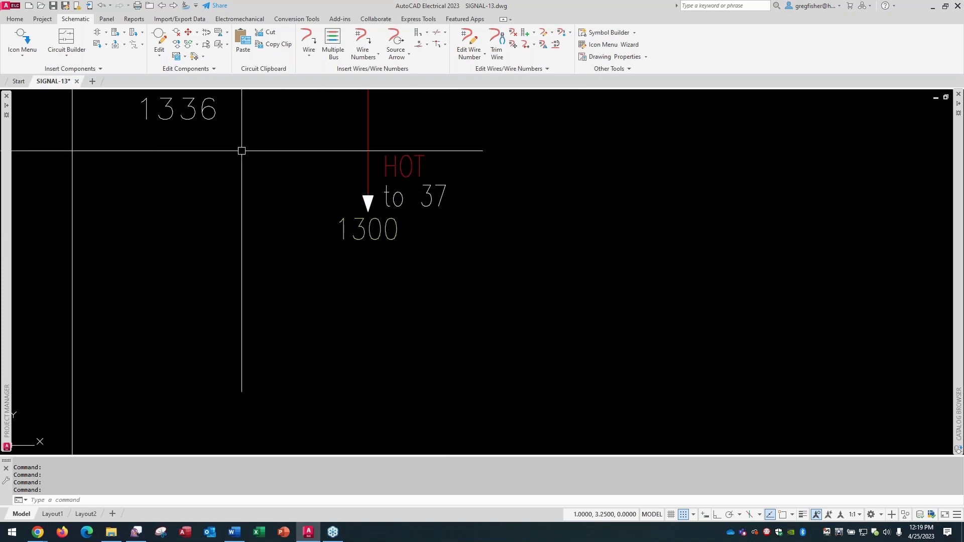
Examine the order of the schematic library paths in the SIGNAL project's properties, comparing the CUSTOM folder with the jic125 library
{"action": "mouse_move", "coordinate": [5, 164]}
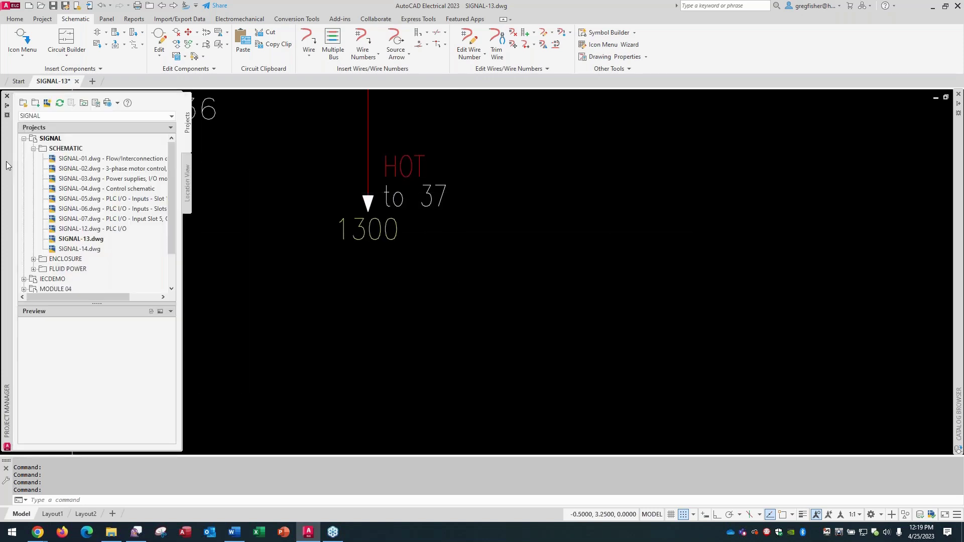
{"action": "right_click", "coordinate": [56, 141]}
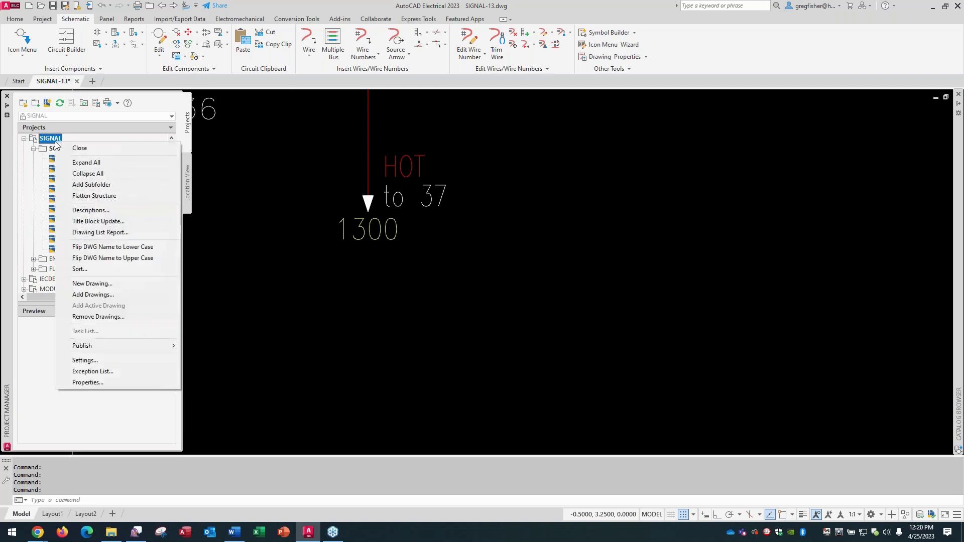
{"action": "left_click", "coordinate": [92, 382]}
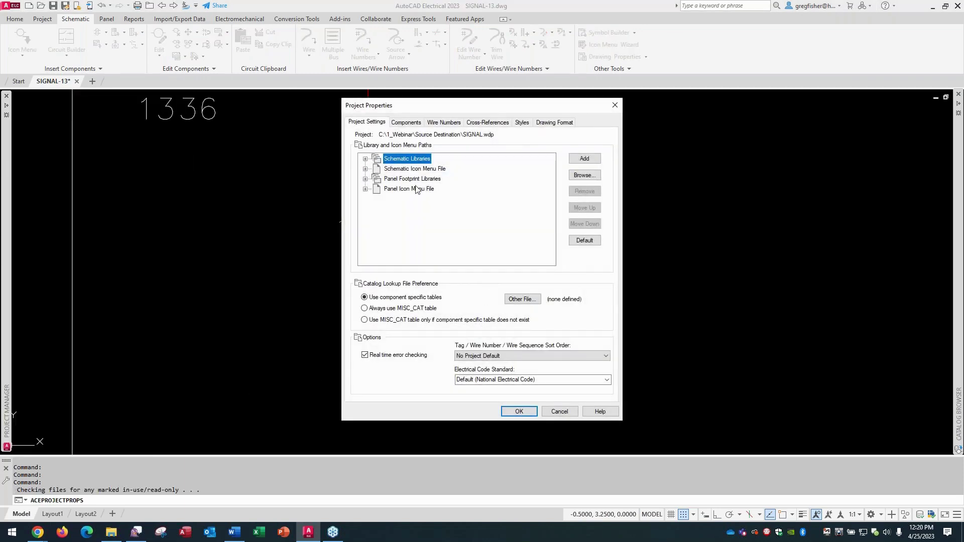
{"action": "left_click", "coordinate": [366, 159]}
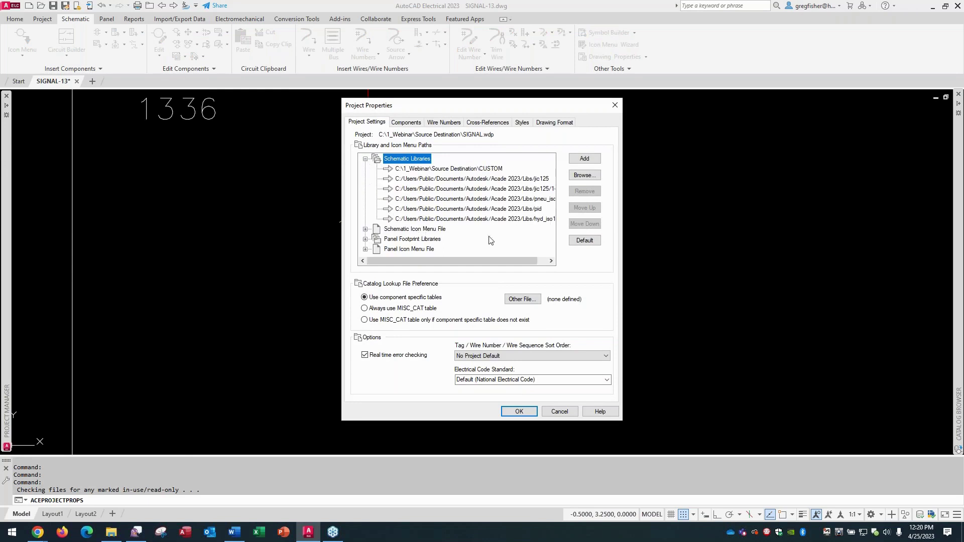
{"action": "left_click", "coordinate": [489, 170]}
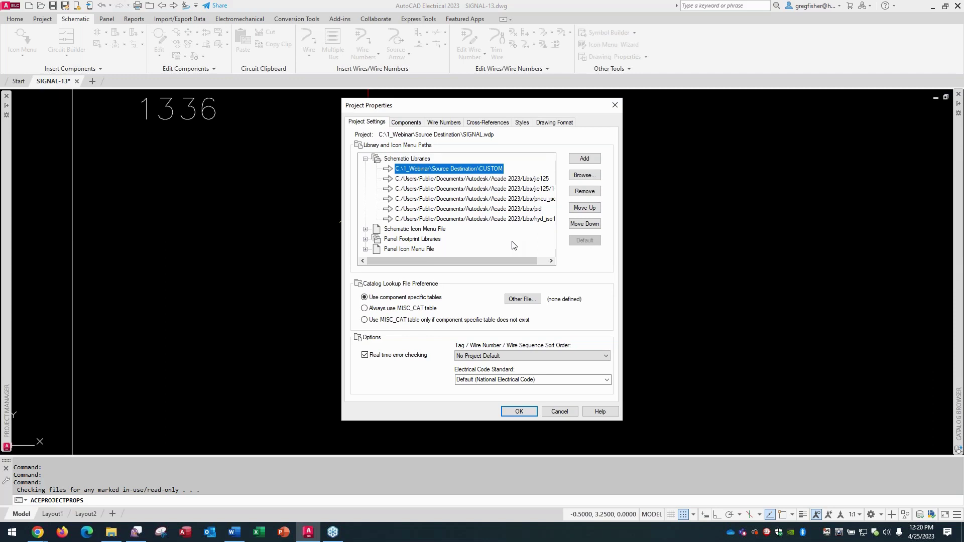
{"action": "left_click", "coordinate": [500, 179]}
{"action": "left_click_drag", "start_coordinate": [500, 179], "coordinate": [495, 210]}
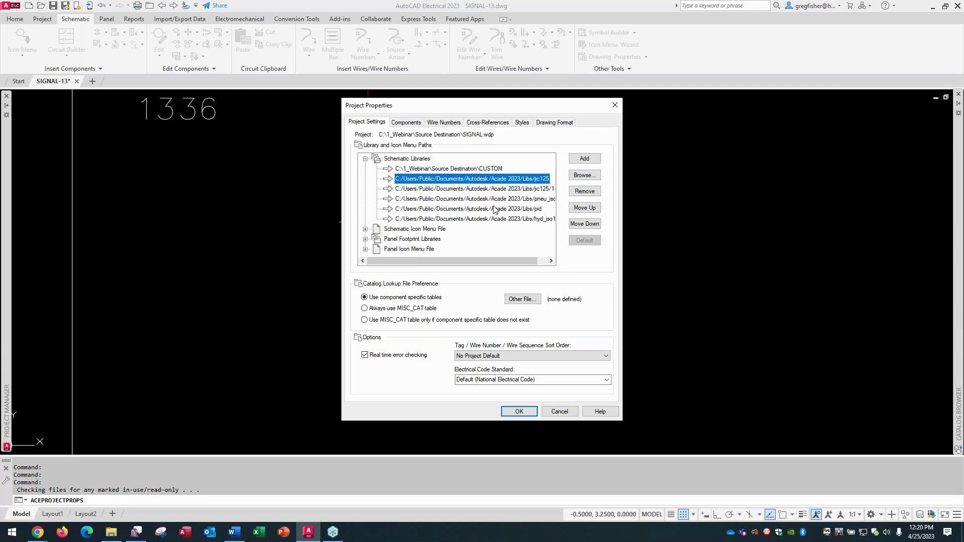
{"action": "left_click", "coordinate": [491, 171]}
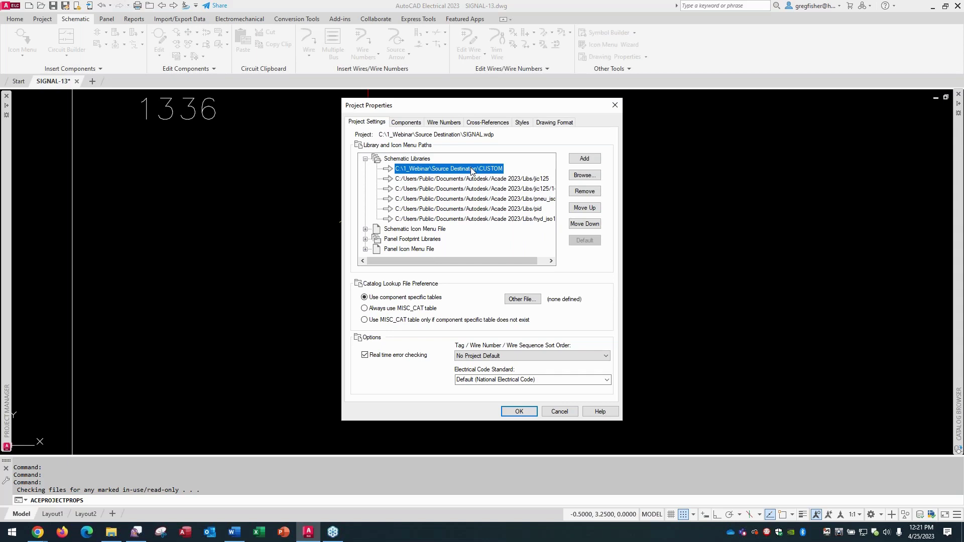
{"action": "left_click", "coordinate": [559, 412]}
View the whole SIGNAL-13 sheet with its linked arrows and switch to the project's next drawing, SIGNAL-14
{"action": "scroll", "coordinate": [526, 275], "scroll_direction": "down", "scroll_amount": 5}
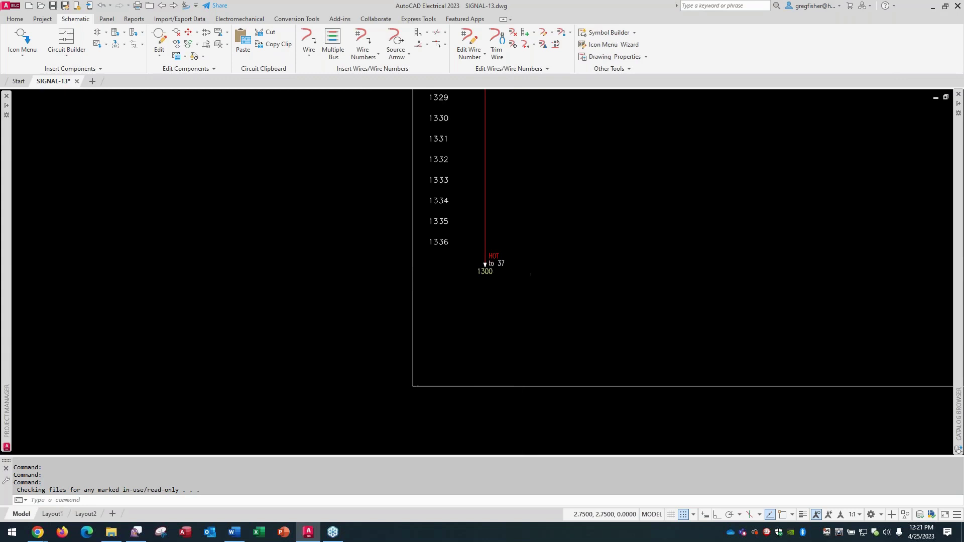
{"action": "scroll", "coordinate": [526, 273], "scroll_direction": "up", "scroll_amount": 2}
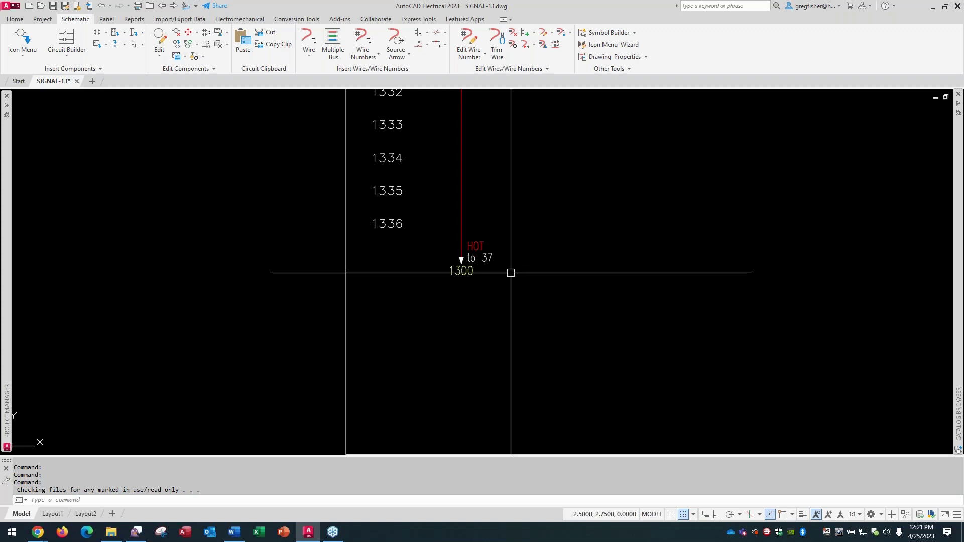
{"action": "middle_click", "coordinate": [511, 273]}
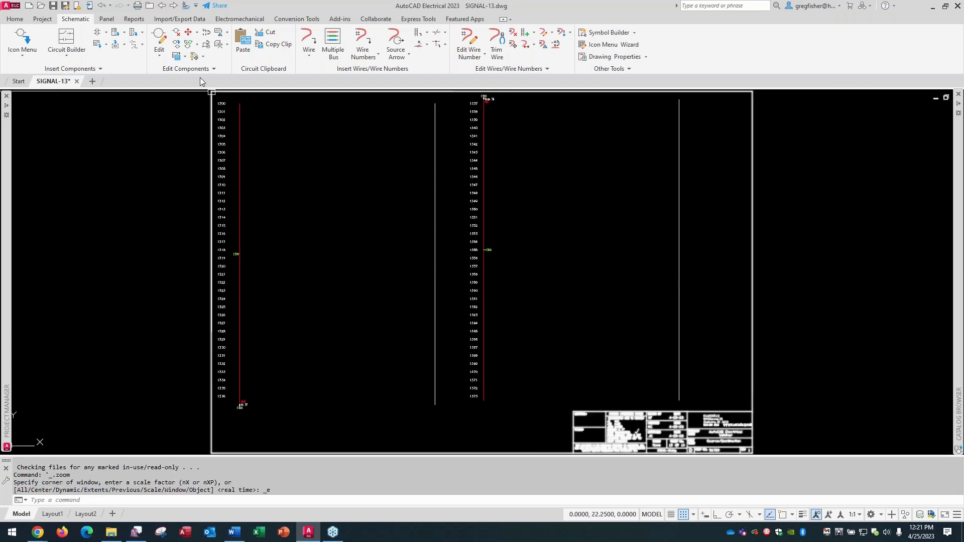
{"action": "left_click", "coordinate": [176, 10]}
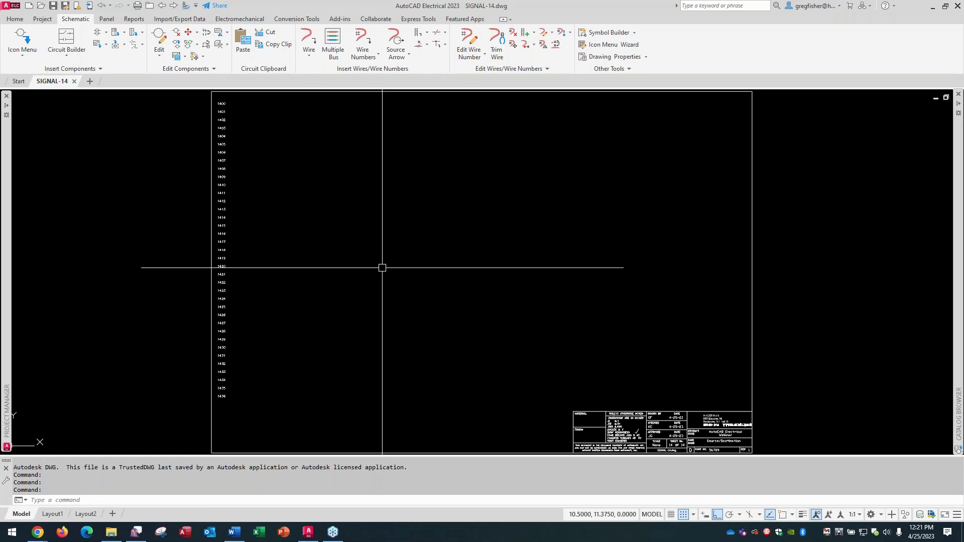
{"action": "left_click", "coordinate": [406, 56]}
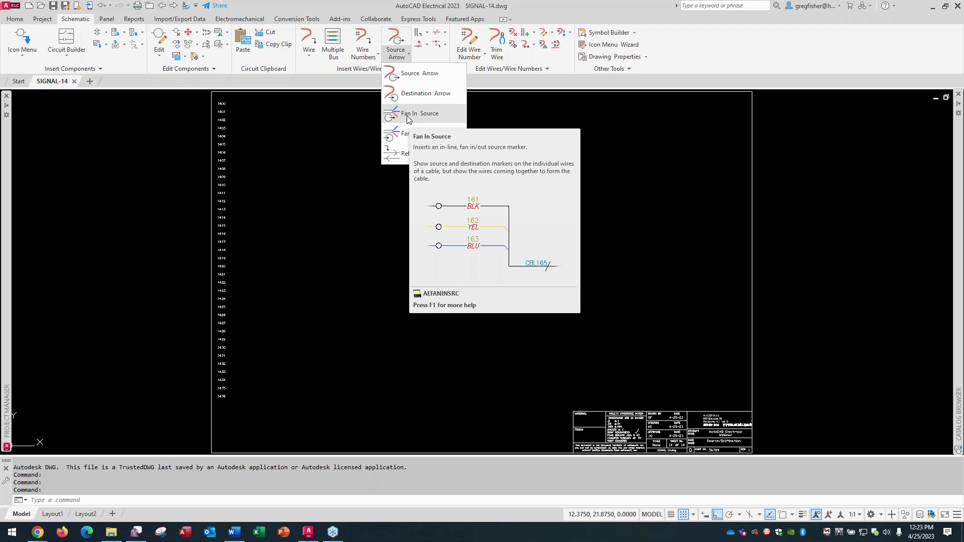
{"action": "left_click", "coordinate": [408, 116]}
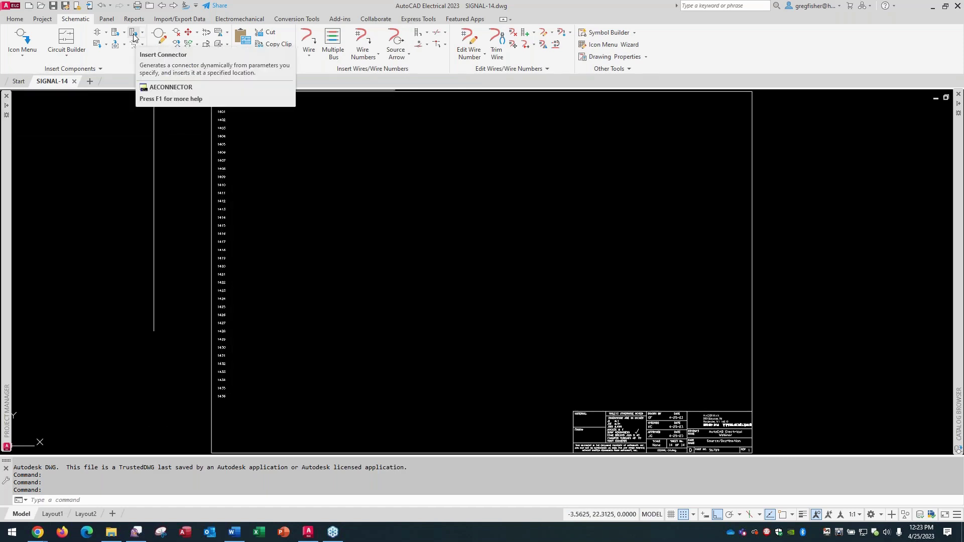
Insert a flipped five-pin connector with 1.0000 fixed pin spacing and pin list 1, placing its first pin at line reference 1405
{"action": "scroll", "coordinate": [296, 143], "scroll_direction": "up", "scroll_amount": 4}
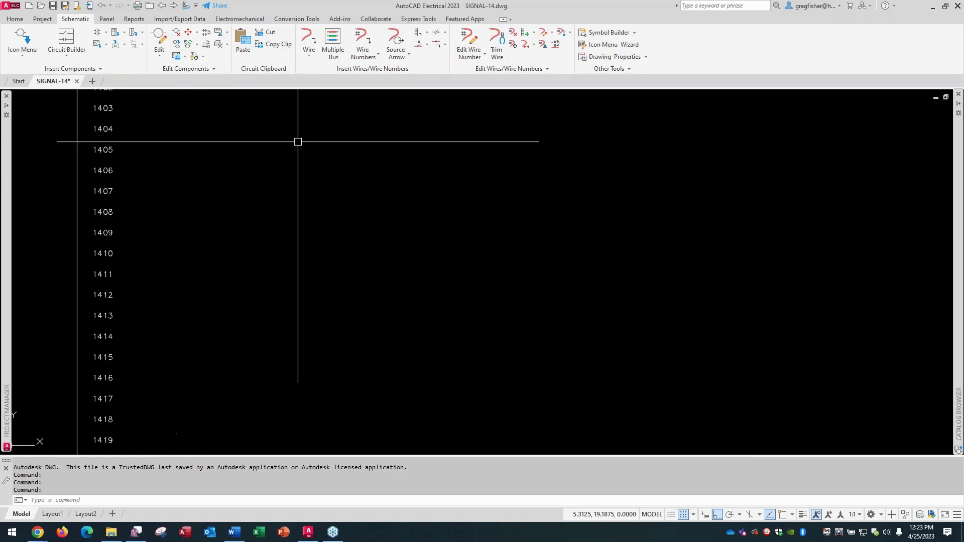
{"action": "mouse_move", "coordinate": [312, 157]}
{"action": "middle_mouse_down"}
{"action": "mouse_move", "coordinate": [322, 202]}
{"action": "mouse_move", "coordinate": [299, 221]}
{"action": "middle_mouse_up"}
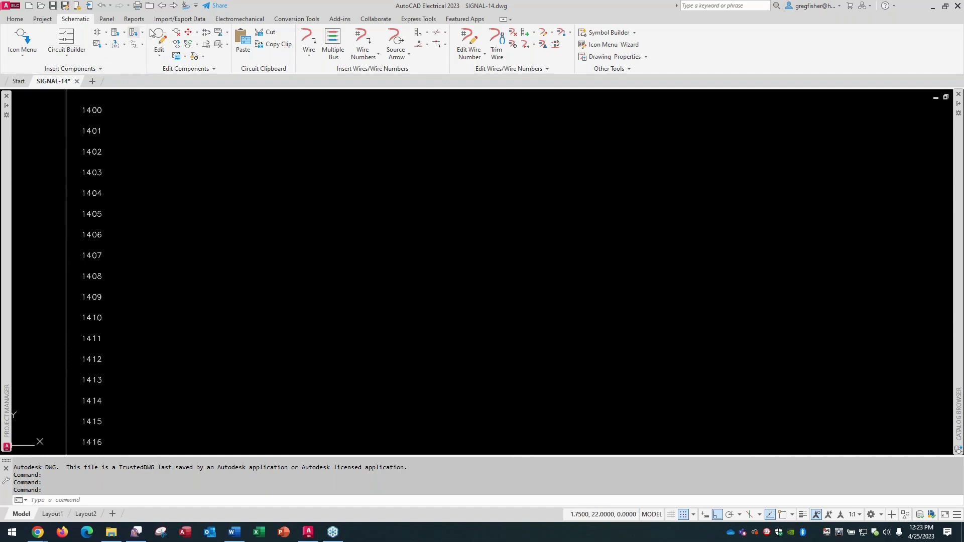
{"action": "left_click", "coordinate": [134, 34]}
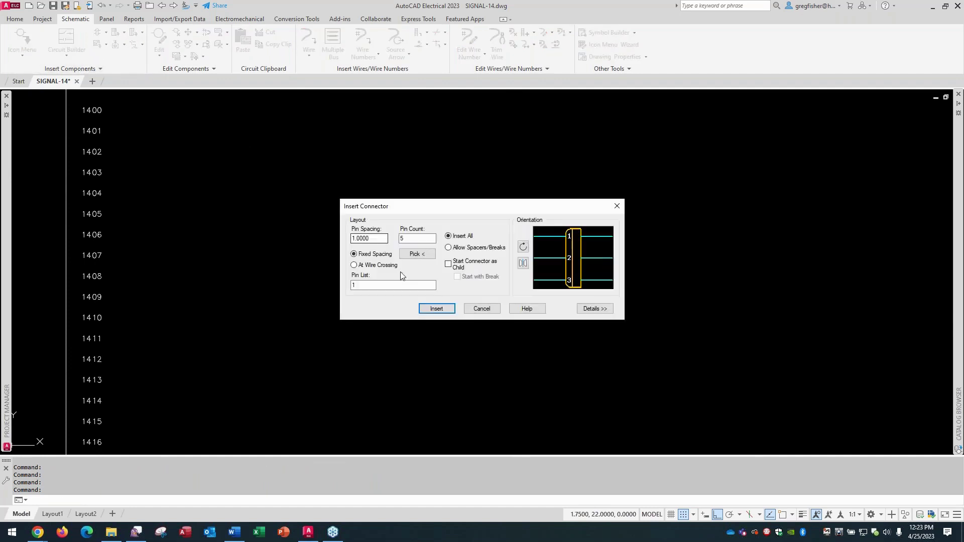
{"action": "double_click", "coordinate": [418, 239]}
{"action": "key", "text": "shift+Tab"}
{"action": "key", "text": "Tab"}
{"action": "left_click", "coordinate": [524, 264]}
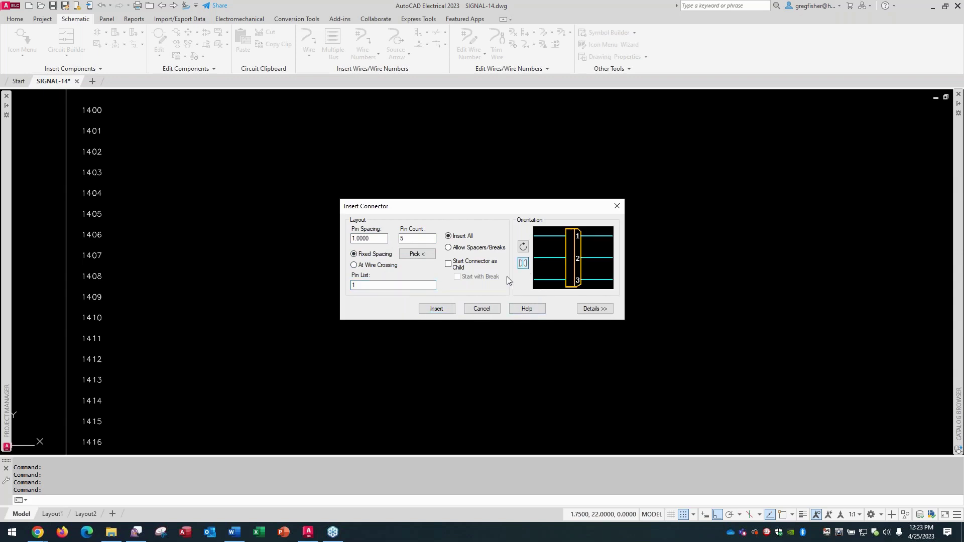
{"action": "left_click", "coordinate": [438, 309]}
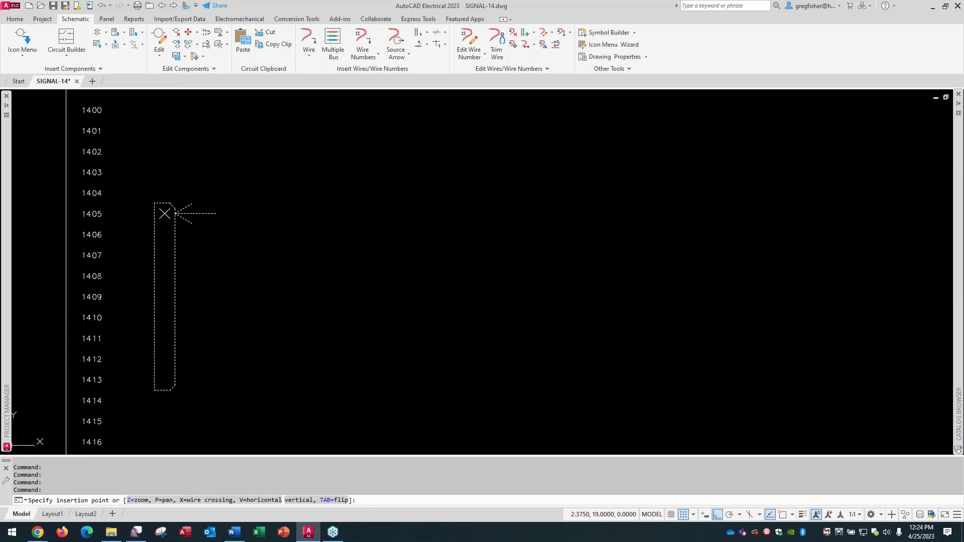
{"action": "left_click", "coordinate": [165, 214]}
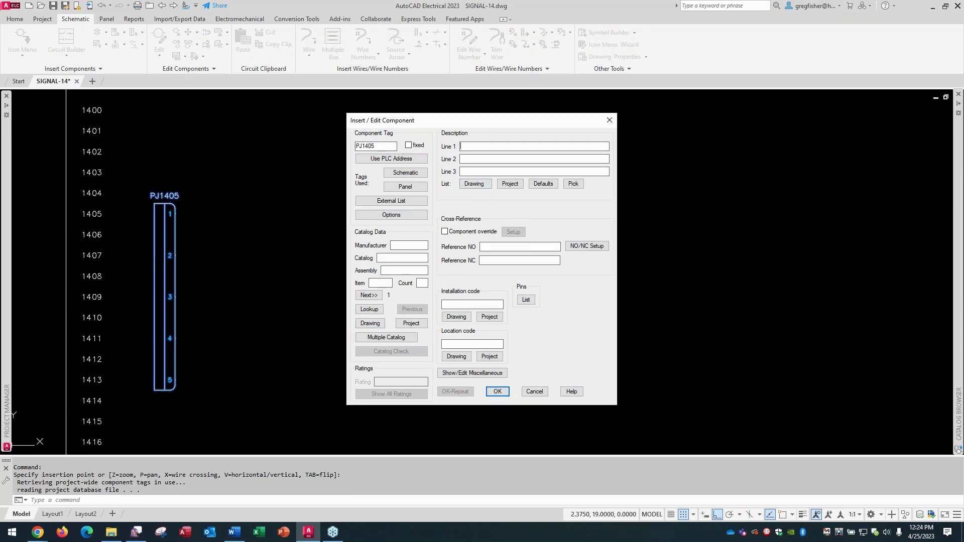
Assign the project location code MCAB5 to the new connector and accept its component data
{"action": "left_click", "coordinate": [490, 357]}
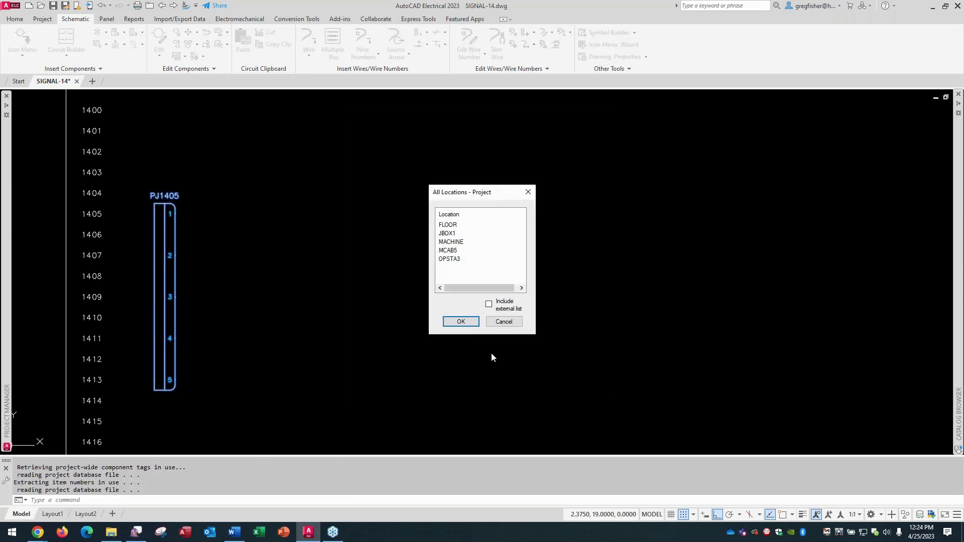
{"action": "left_click", "coordinate": [459, 251]}
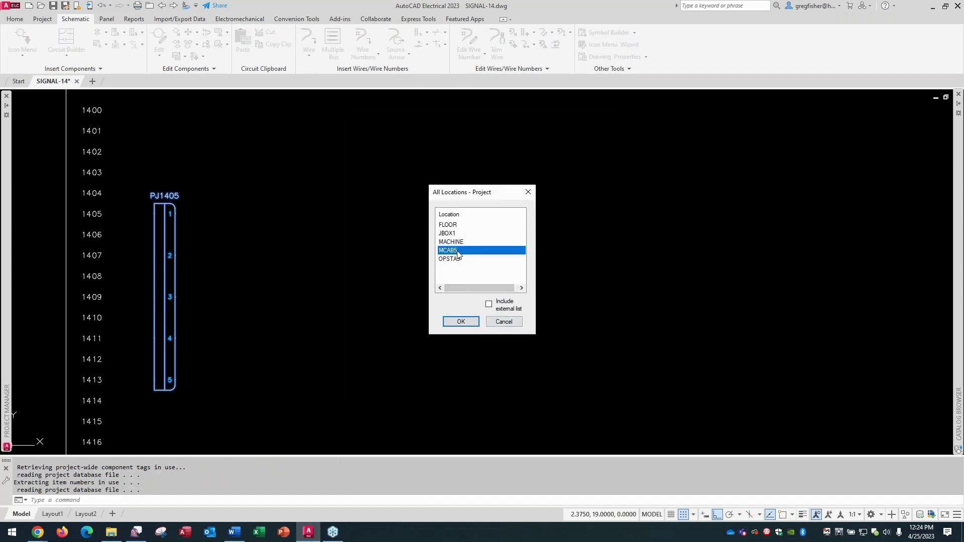
{"action": "left_click", "coordinate": [450, 319]}
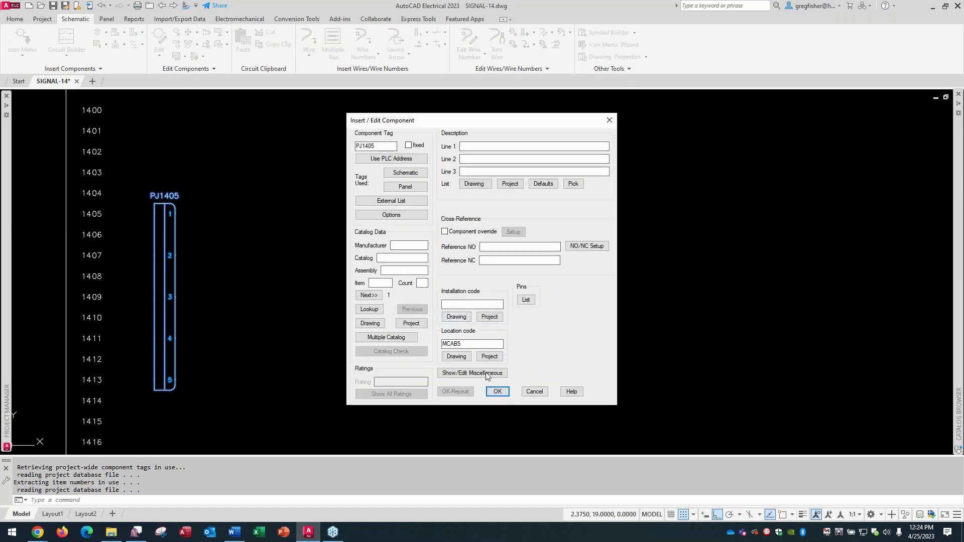
{"action": "left_click", "coordinate": [498, 392]}
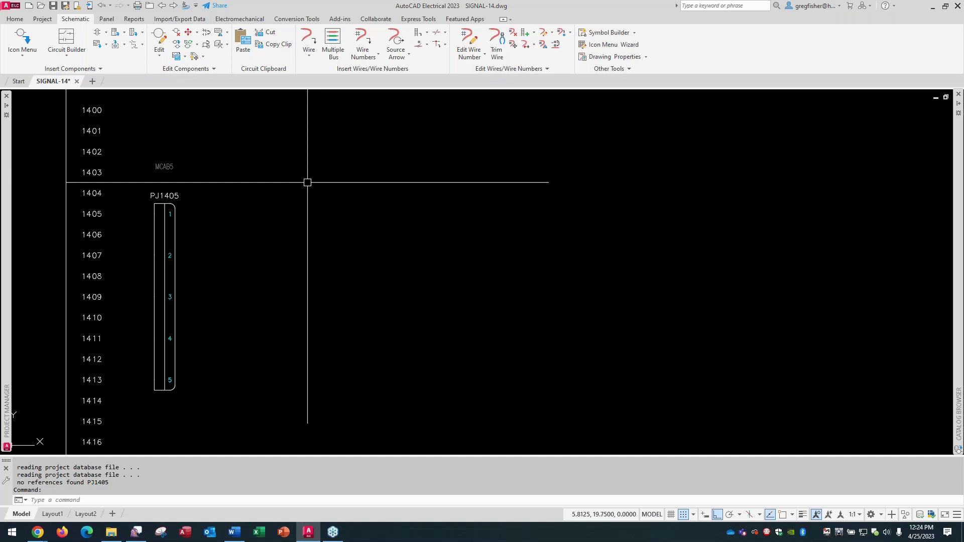
Draw a multiple wire bus from the connector's five right-side pins, running the horizontal wires about 7.5 units to the right
{"action": "left_click", "coordinate": [333, 43]}
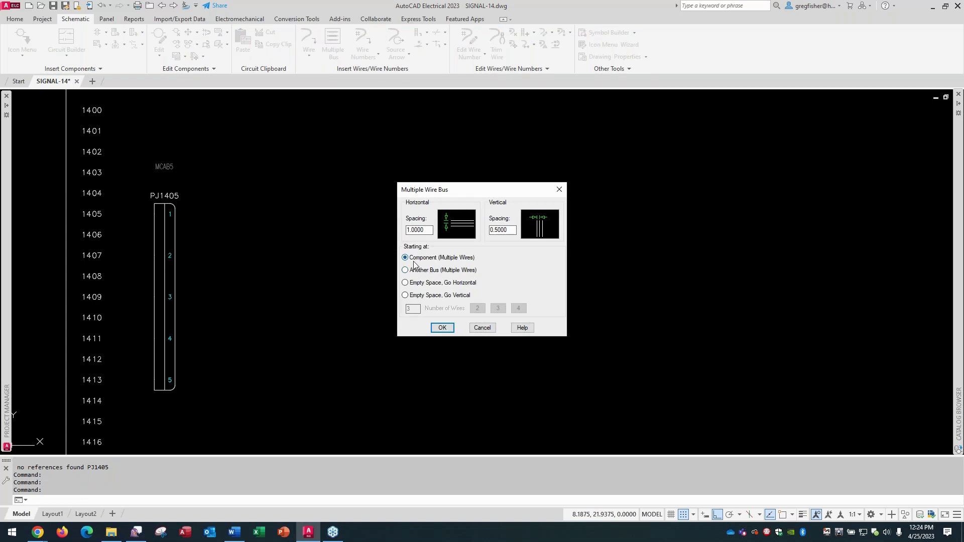
{"action": "left_click", "coordinate": [442, 328]}
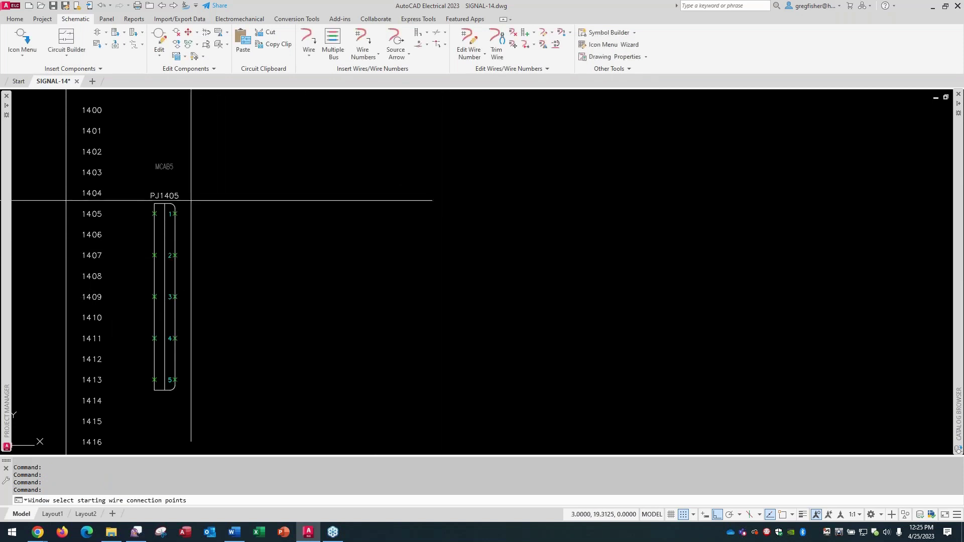
{"action": "left_click", "coordinate": [165, 183]}
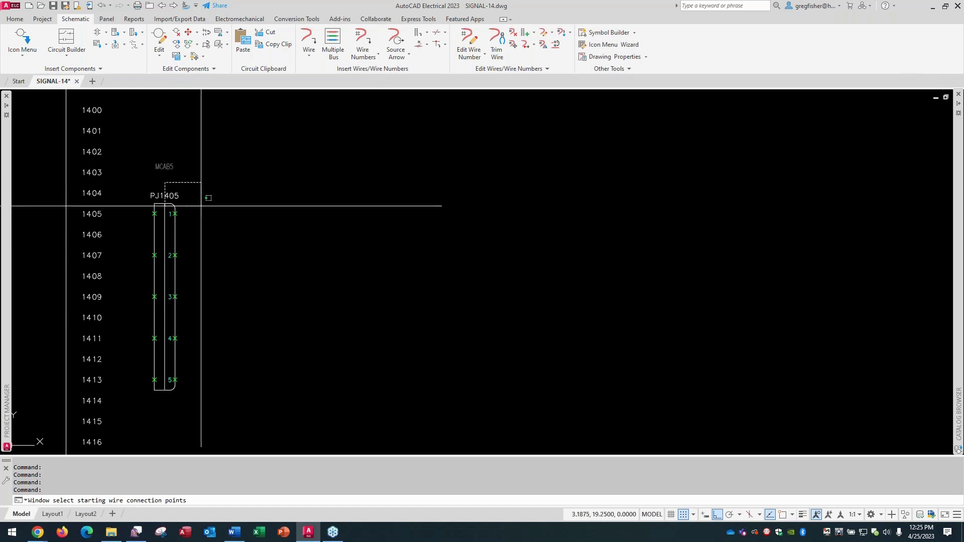
{"action": "left_click", "coordinate": [227, 405]}
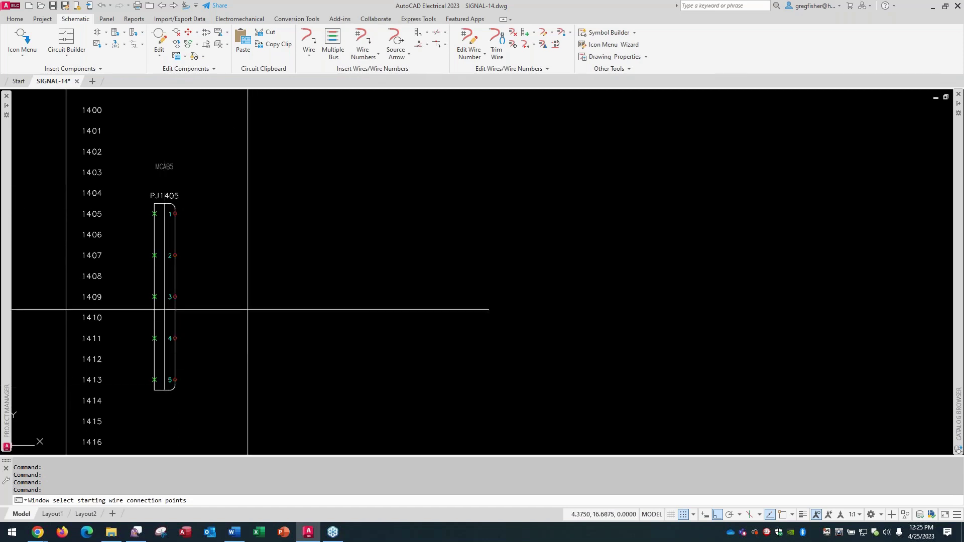
{"action": "key", "text": "Return"}
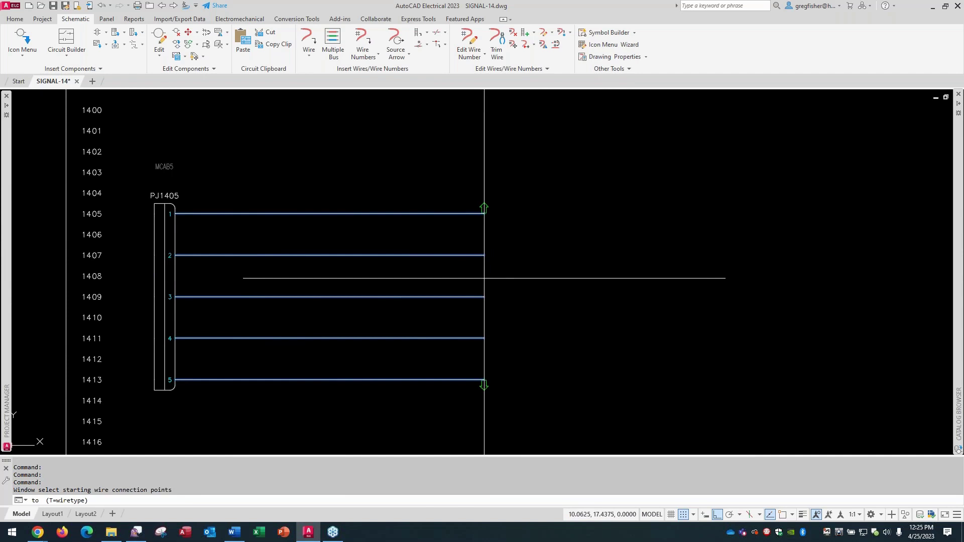
{"action": "left_click", "coordinate": [484, 278]}
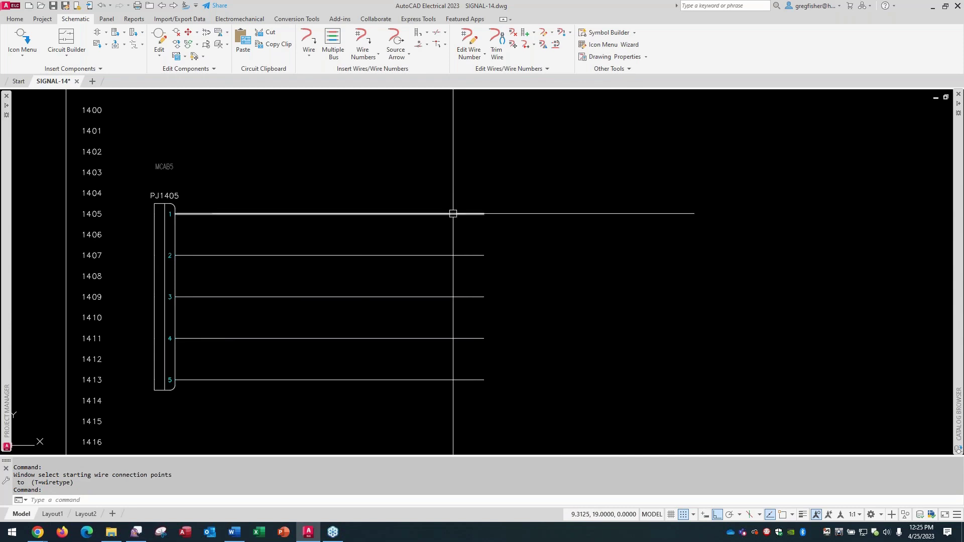
Review the available wire colors, sizes and layer names in the Create/Edit Wire Type list without changing anything
{"action": "mouse_move", "coordinate": [453, 213]}
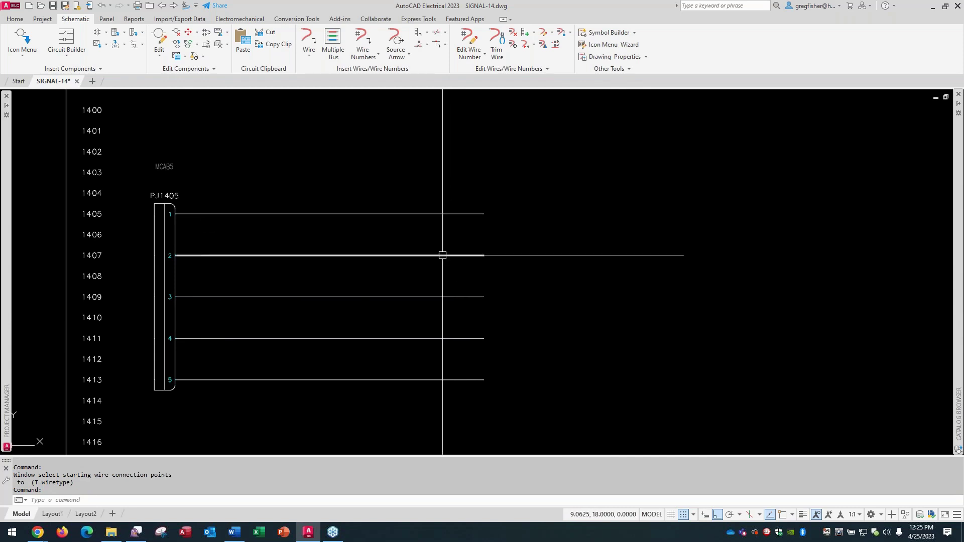
{"action": "mouse_move", "coordinate": [443, 255]}
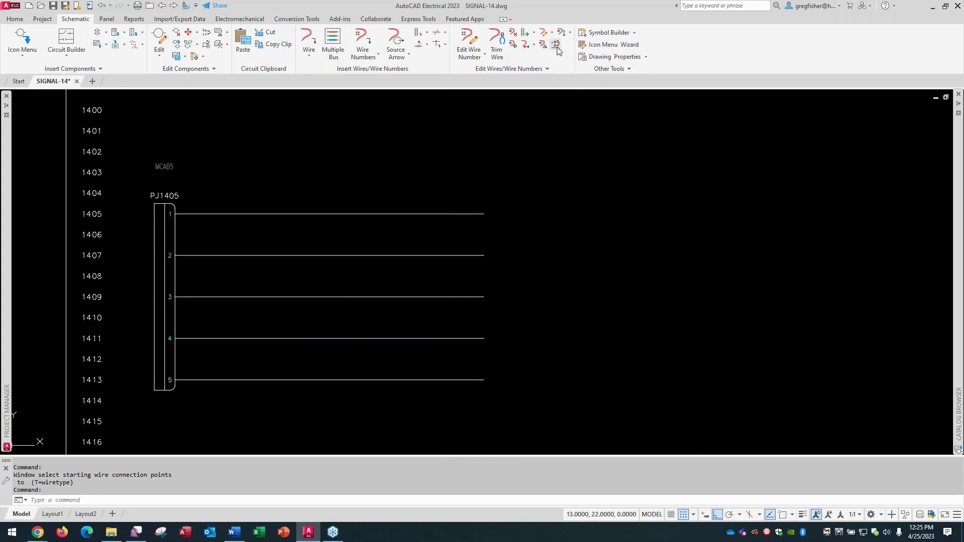
{"action": "left_click", "coordinate": [544, 33]}
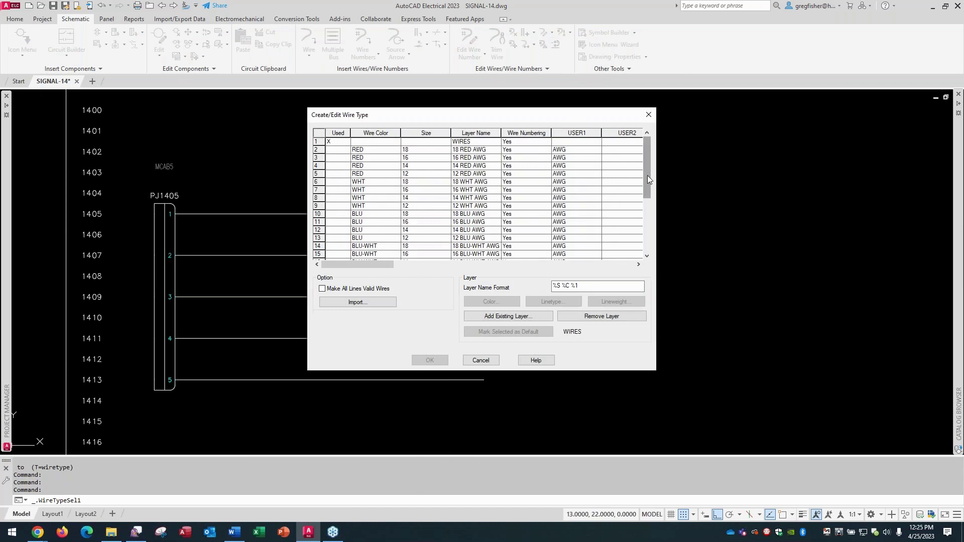
{"action": "mouse_move", "coordinate": [647, 175]}
{"action": "left_mouse_down"}
{"action": "mouse_move", "coordinate": [648, 240]}
{"action": "mouse_move", "coordinate": [648, 161]}
{"action": "left_mouse_up"}
{"action": "left_click", "coordinate": [481, 361]}
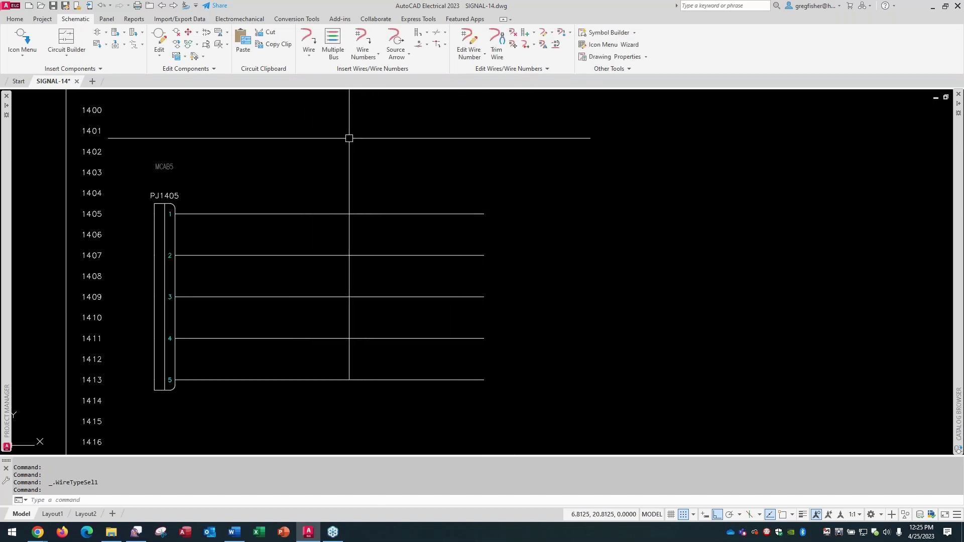
Insert a parent cable marker near the middle of the connector's pin 1 wire at line reference 1405
{"action": "left_click", "coordinate": [438, 33]}
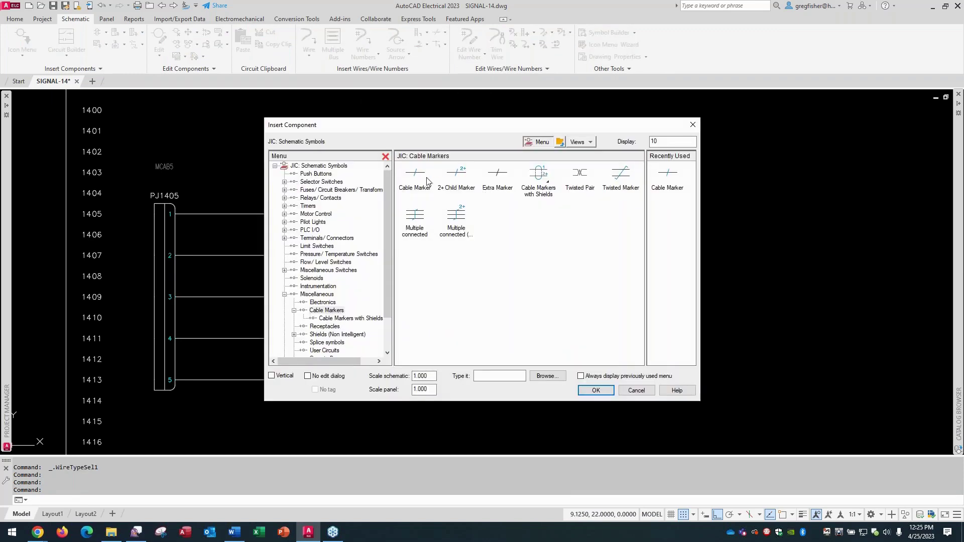
{"action": "double_click", "coordinate": [417, 176]}
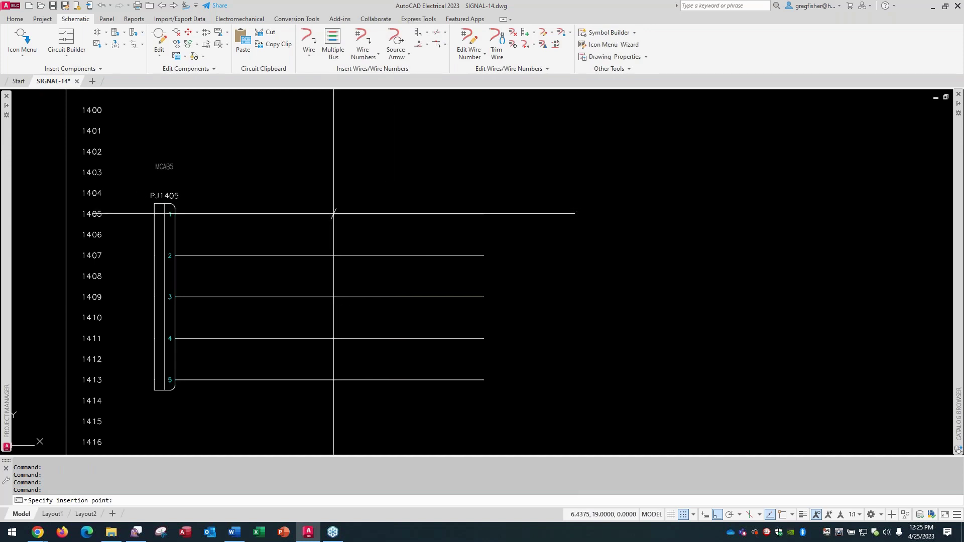
{"action": "left_click", "coordinate": [333, 214]}
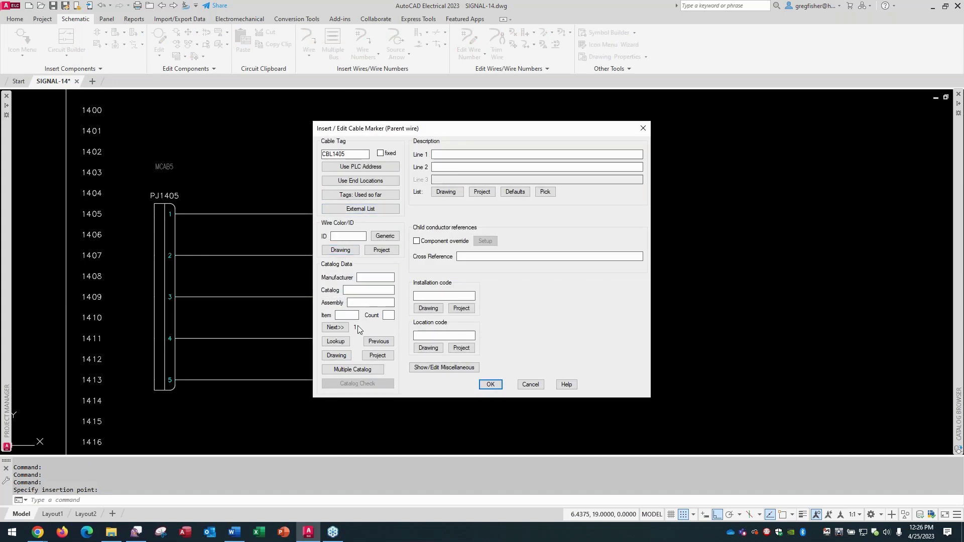
Look up ANIXTER "EPR/CPE CONTROL CABLE" 14AWG in the catalog and assign the 5-conductor cable 2MR-1405 to the marker
{"action": "left_click", "coordinate": [343, 346]}
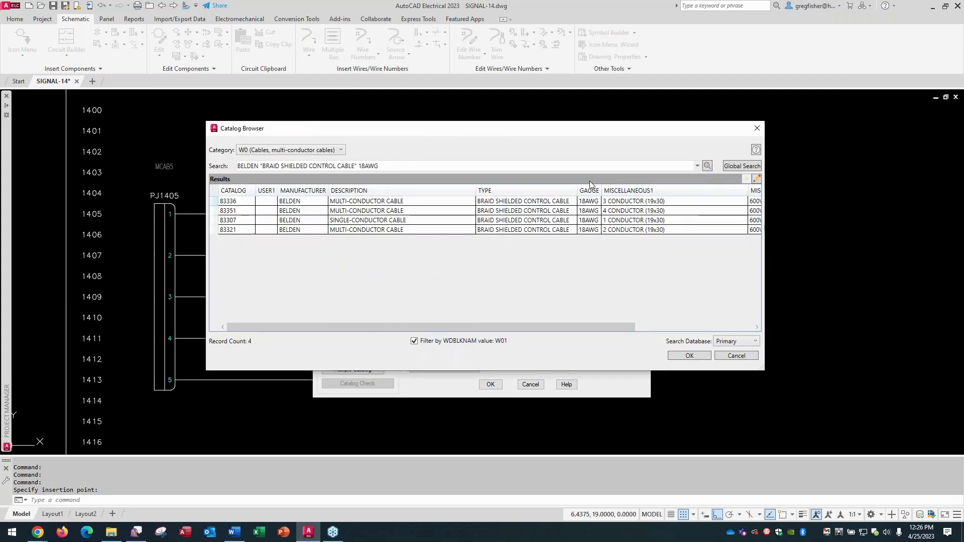
{"action": "left_click", "coordinate": [697, 166]}
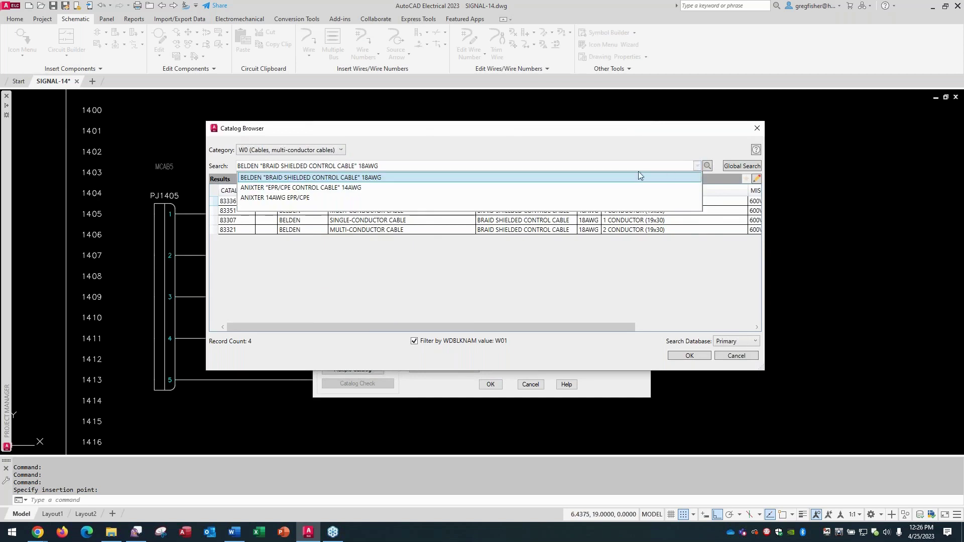
{"action": "left_click", "coordinate": [551, 190]}
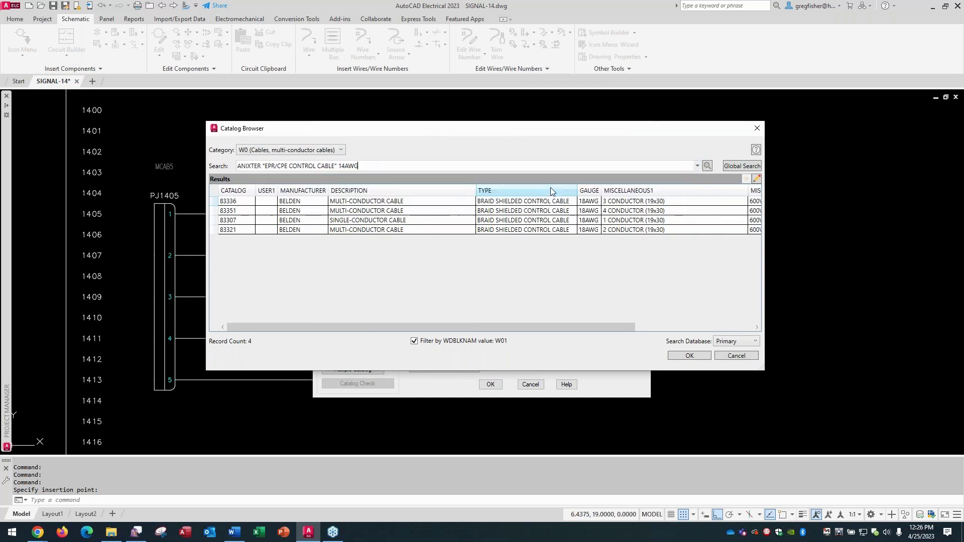
{"action": "left_click", "coordinate": [708, 166]}
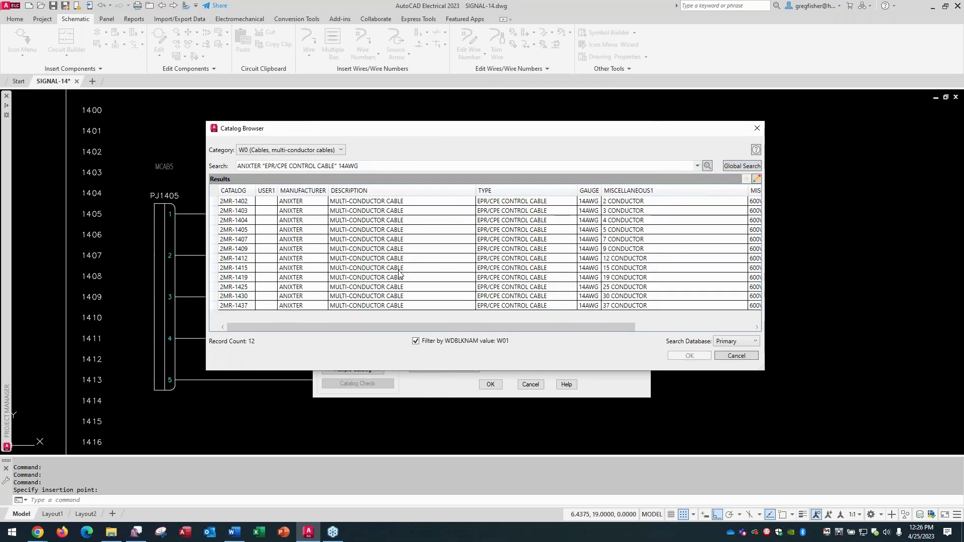
{"action": "left_click", "coordinate": [413, 232]}
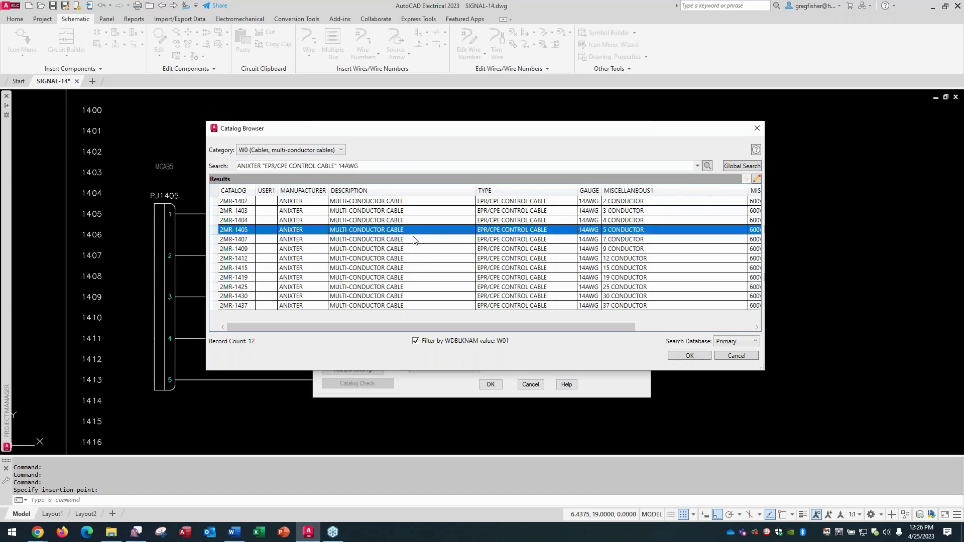
{"action": "left_click", "coordinate": [683, 356]}
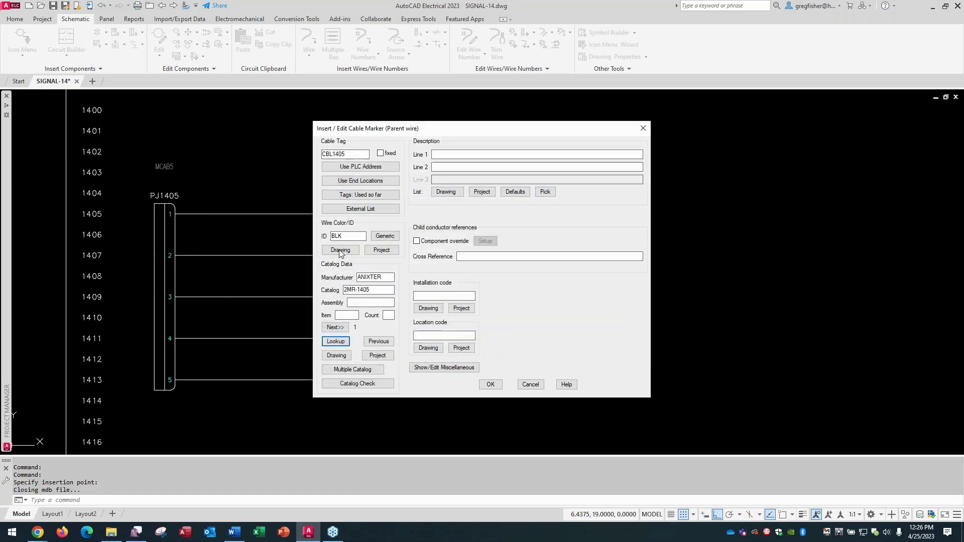
Assign the project location code MCAB5 to the cable marker and accept its data with the BLK conductor
{"action": "left_click_drag", "start_coordinate": [352, 236], "coordinate": [317, 242]}
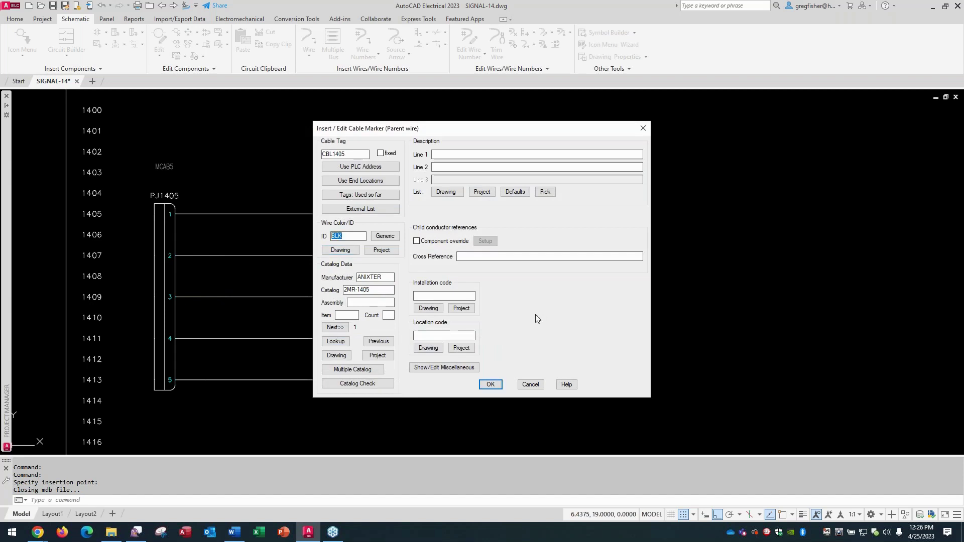
{"action": "left_click", "coordinate": [469, 351]}
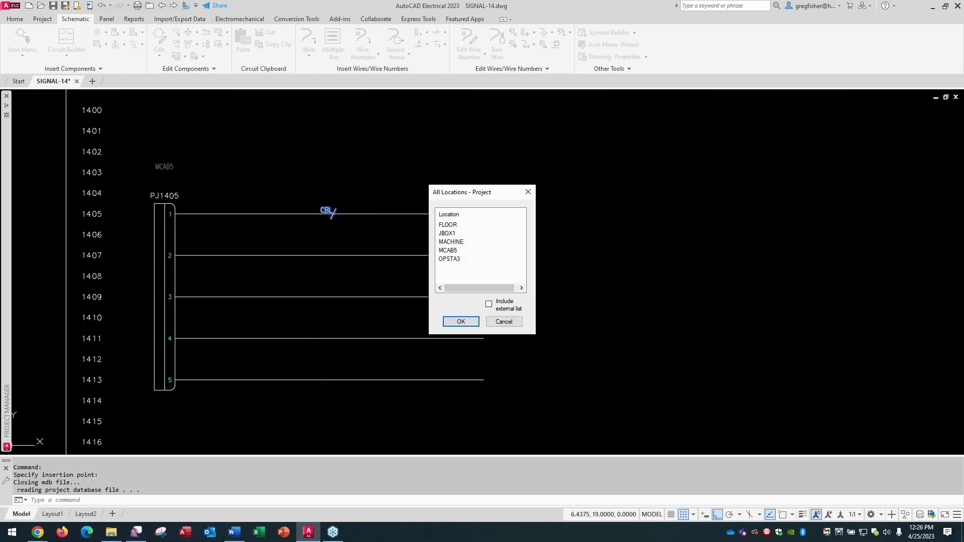
{"action": "left_click", "coordinate": [454, 251]}
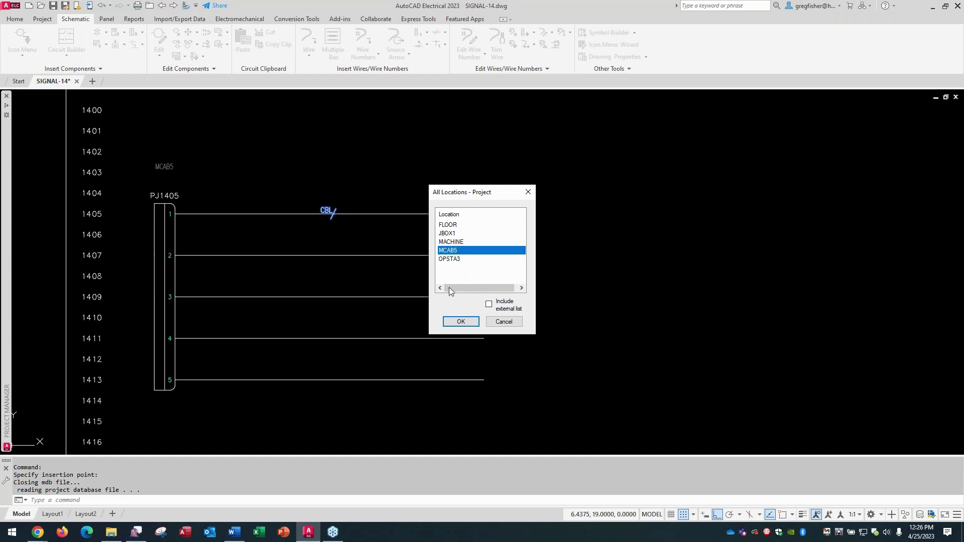
{"action": "left_click", "coordinate": [461, 321]}
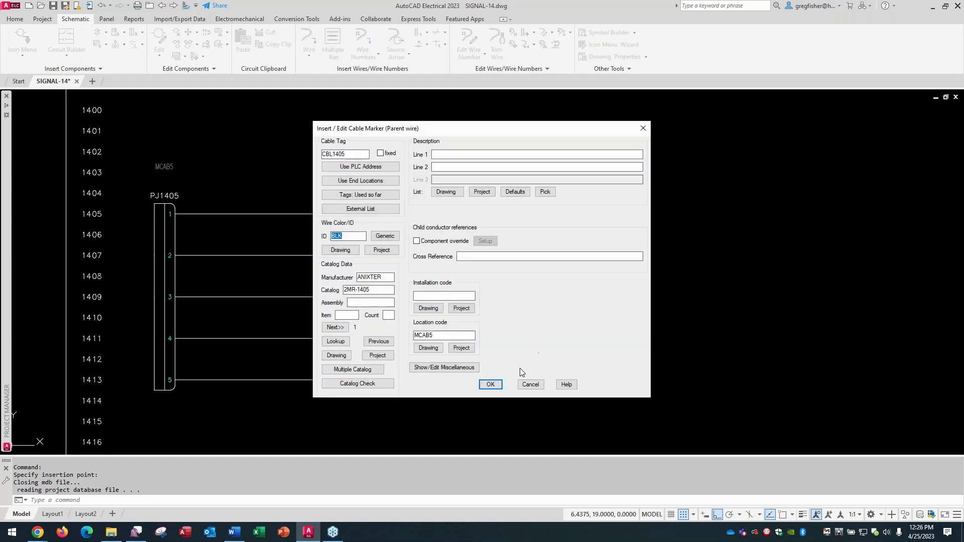
{"action": "left_click", "coordinate": [501, 384]}
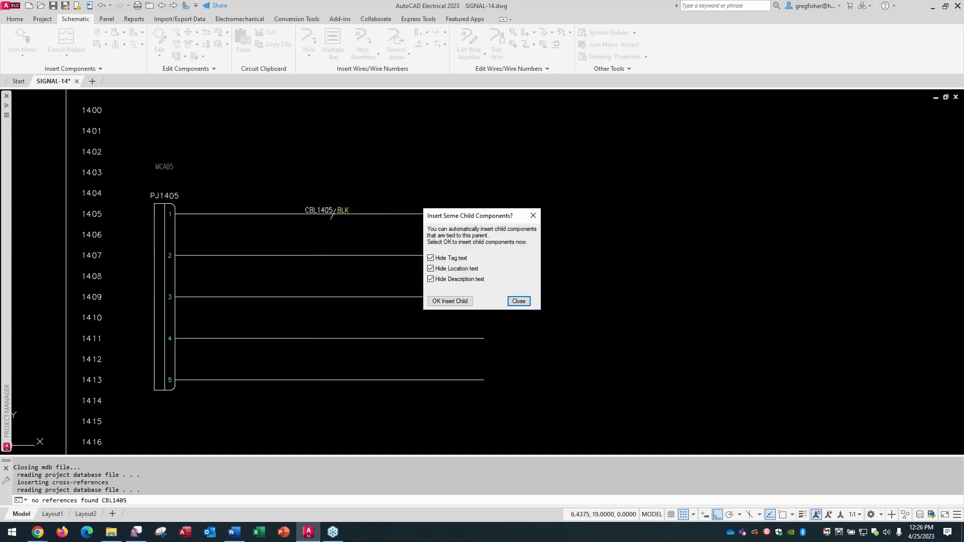
Insert child cable markers of CBL1405 on the pin 2 and pin 3 wires with conductors RED and BLU
{"action": "left_click", "coordinate": [450, 302]}
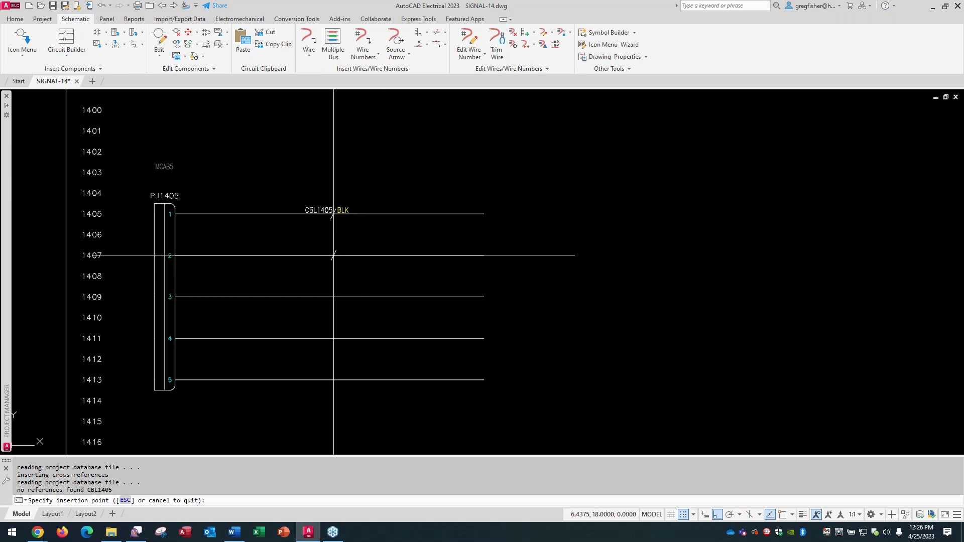
{"action": "left_click", "coordinate": [334, 255]}
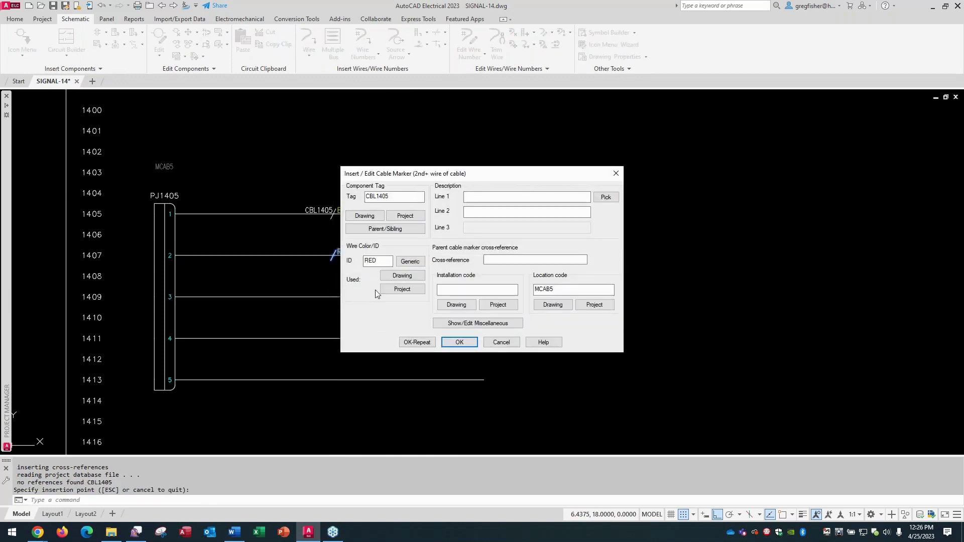
{"action": "double_click", "coordinate": [374, 261]}
{"action": "left_click", "coordinate": [458, 343]}
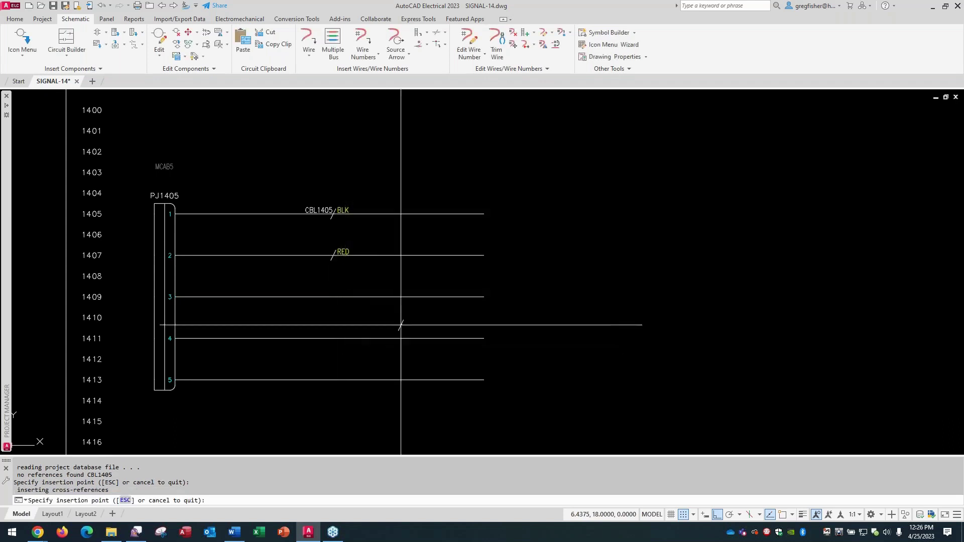
{"action": "left_click", "coordinate": [334, 297]}
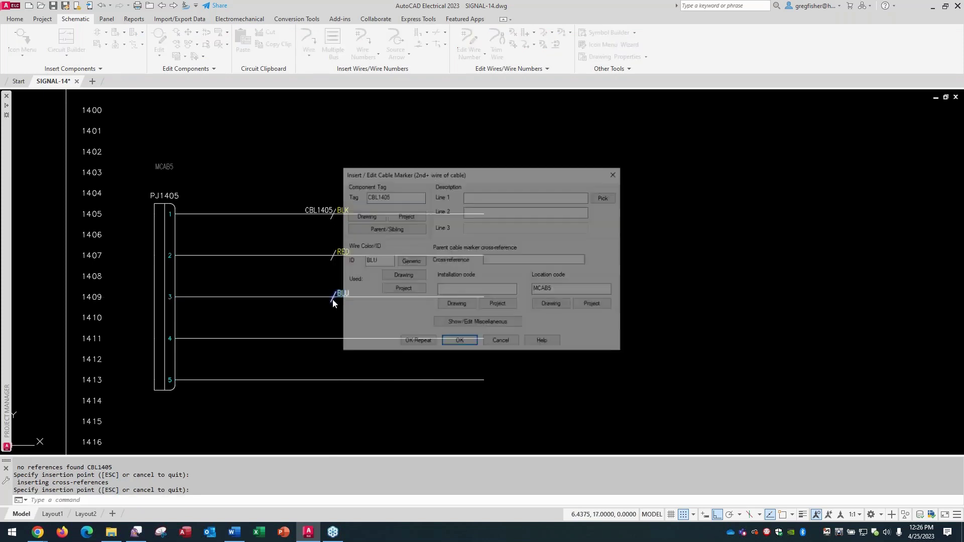
{"action": "left_click", "coordinate": [457, 342]}
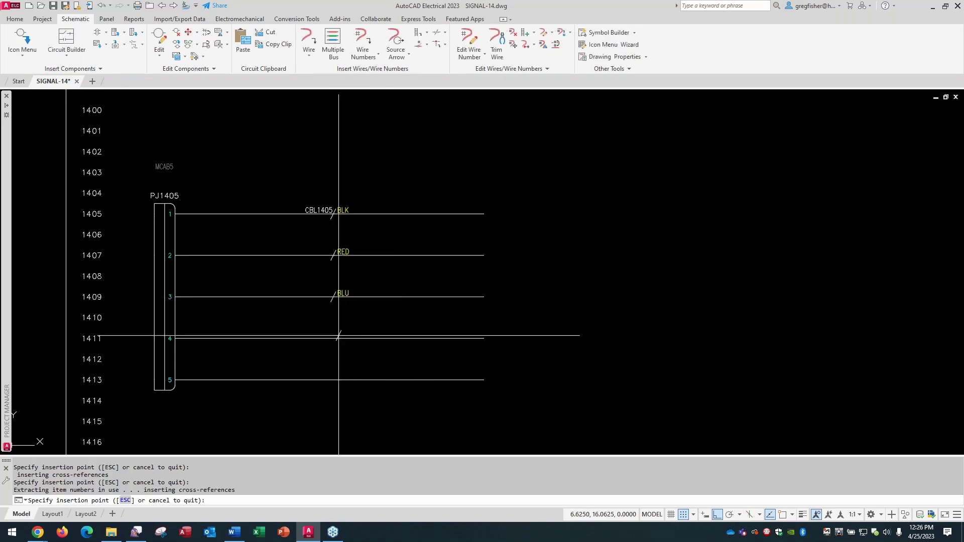
Insert child cable markers on the pin 4 and pin 5 wires with conductors ORG and YEL, and finish the marker insertion
{"action": "left_click", "coordinate": [333, 339]}
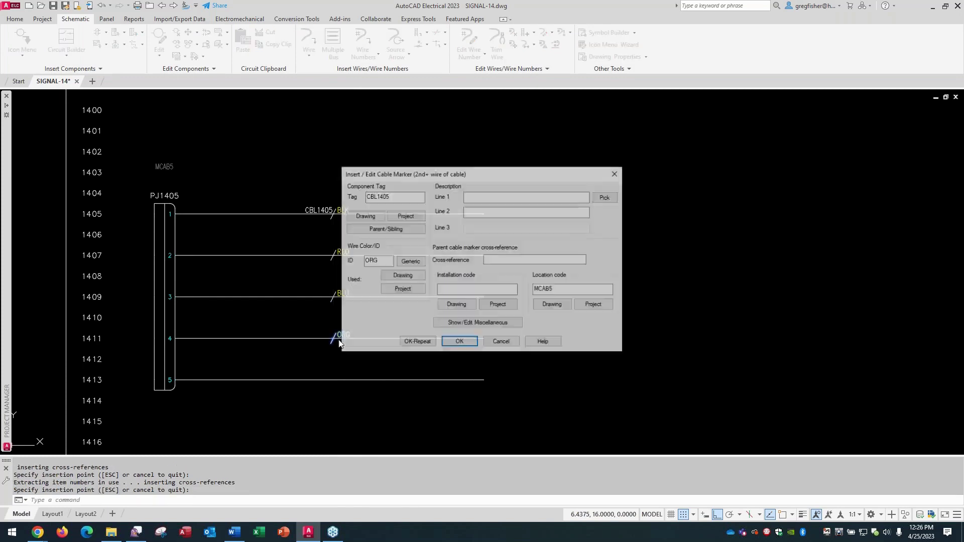
{"action": "key", "text": "Return"}
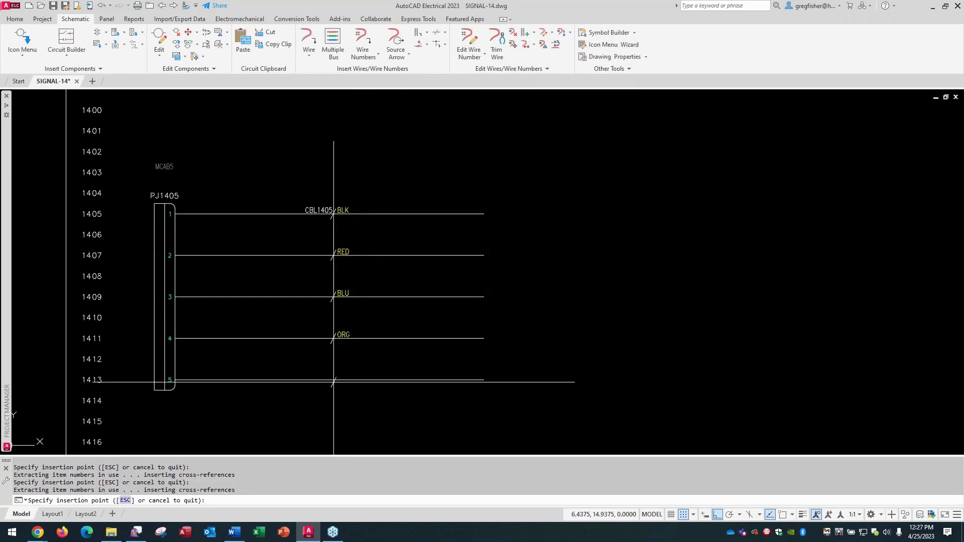
{"action": "left_click", "coordinate": [334, 382]}
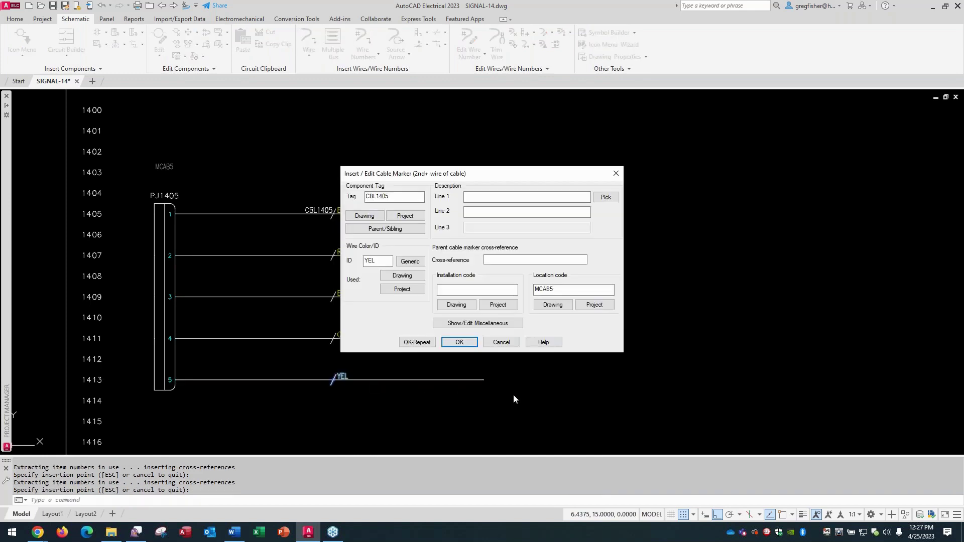
{"action": "left_click", "coordinate": [459, 342]}
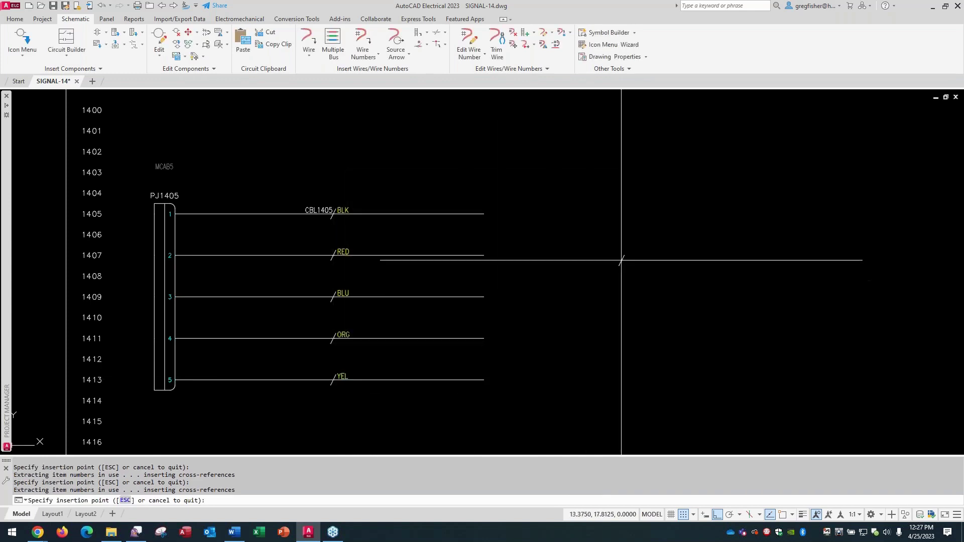
{"action": "key", "text": "Escape"}
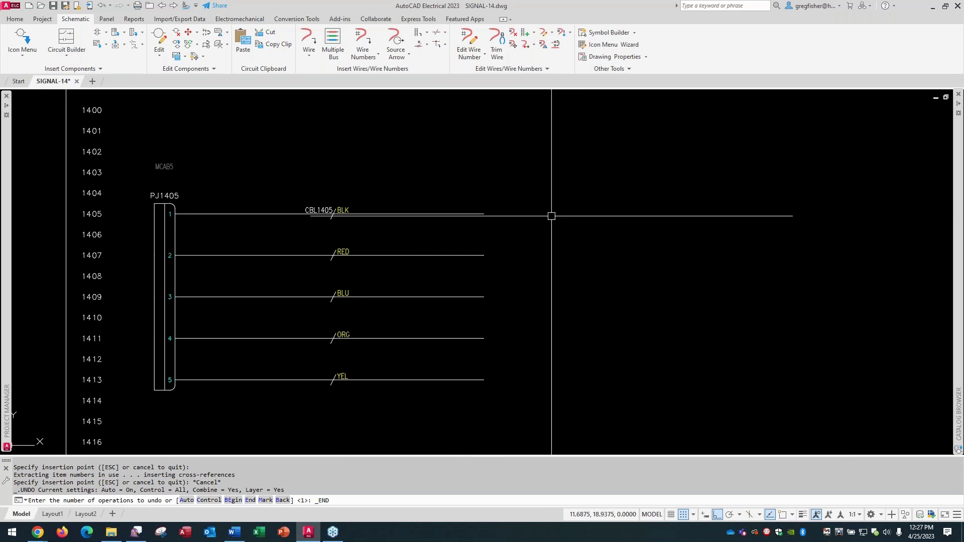
Place a Fan In Source marker in the 1=Solid style on the pin 1 wire, past the BLK marker, oriented for wires arriving from the connector
{"action": "scroll", "coordinate": [551, 216], "scroll_direction": "down", "scroll_amount": 4}
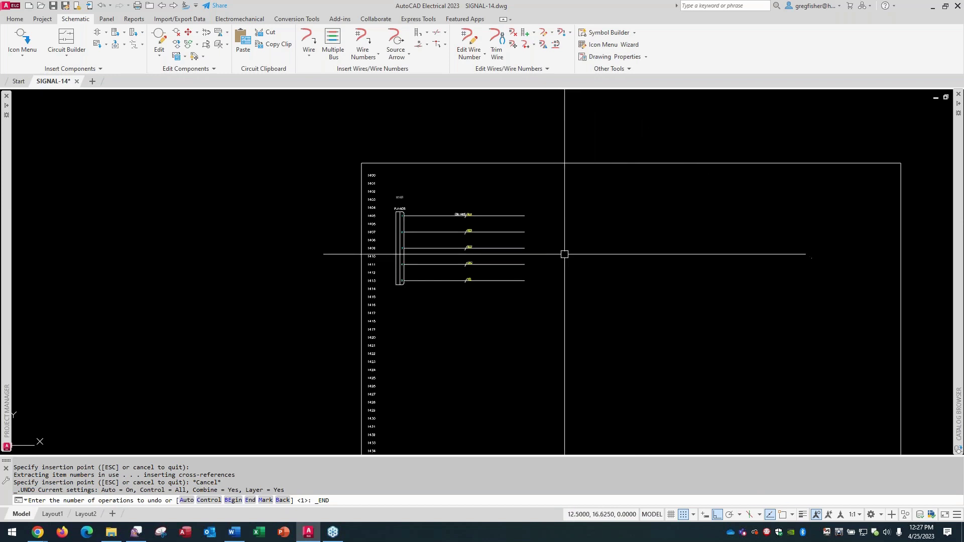
{"action": "scroll", "coordinate": [549, 241], "scroll_direction": "up", "scroll_amount": 2}
{"action": "scroll", "coordinate": [549, 242], "scroll_direction": "up", "scroll_amount": 2}
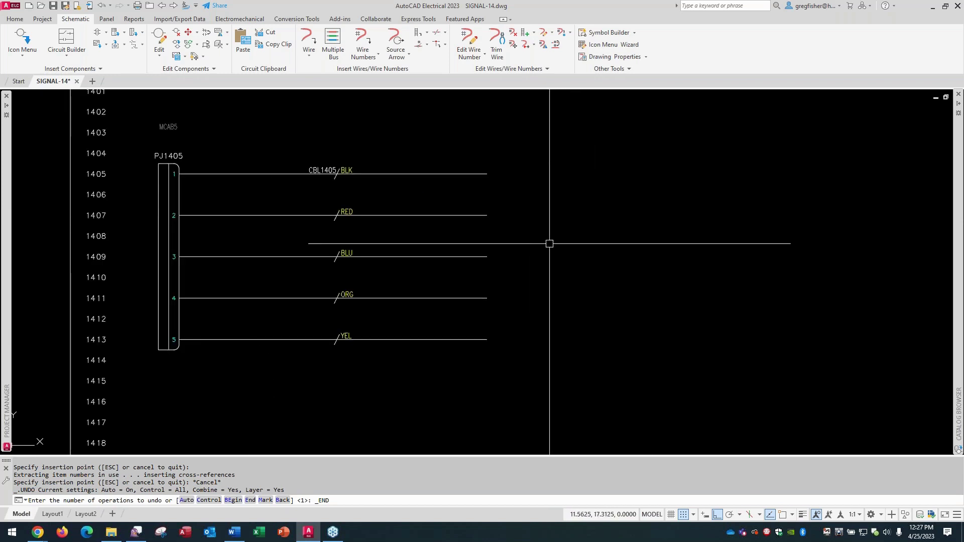
{"action": "left_click", "coordinate": [401, 59]}
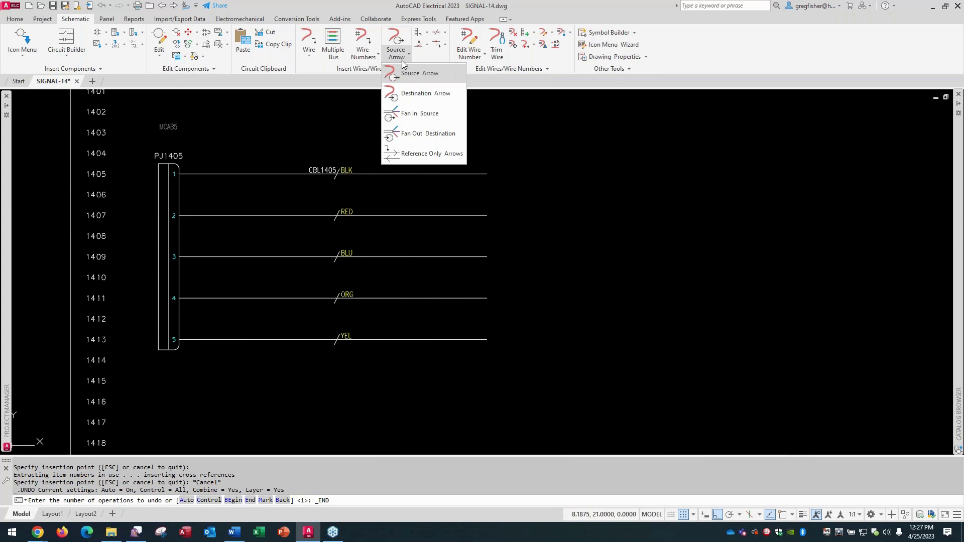
{"action": "left_click", "coordinate": [417, 115]}
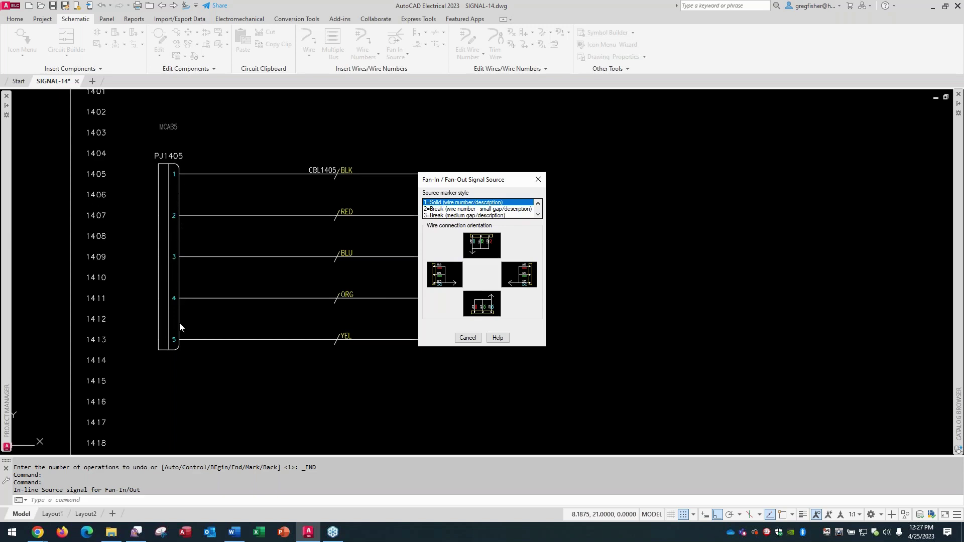
{"action": "left_click", "coordinate": [443, 276]}
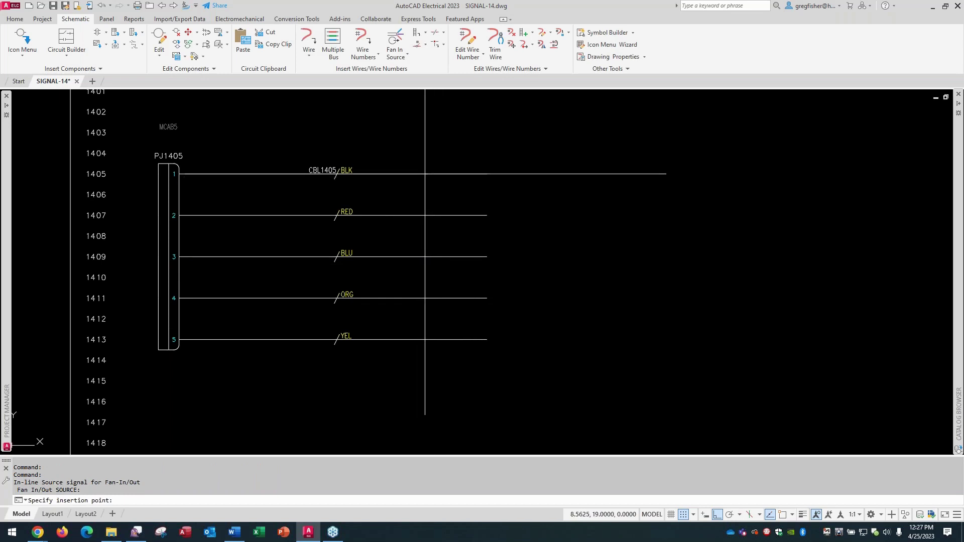
{"action": "left_click", "coordinate": [425, 174]}
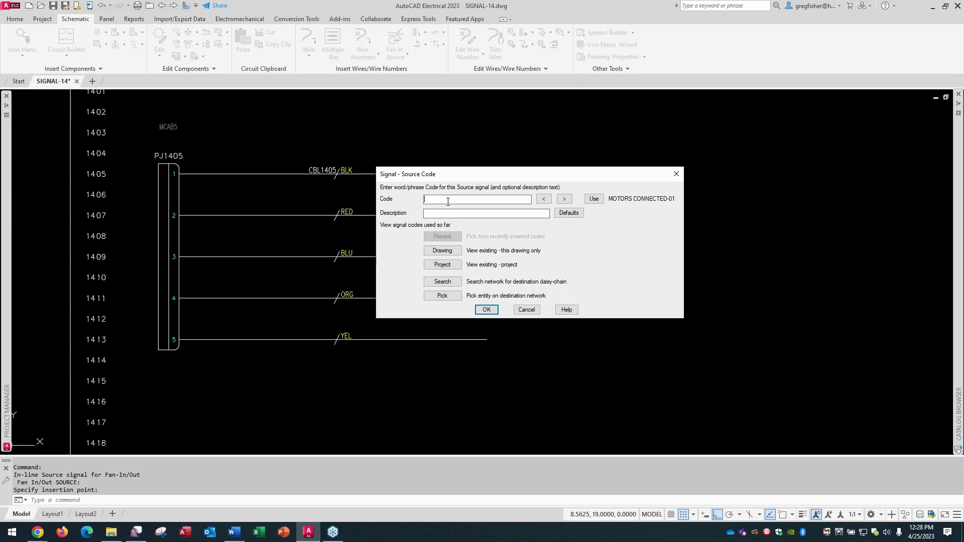
Give the pin 1 source signal the code CBL1405-01 and the description ROBOT
{"action": "type", "text": "10"}
{"action": "key", "text": "BackSpace"}
{"action": "type", "text": "405"}
{"action": "type", "text": "-"}
{"action": "type", "text": "01"}
{"action": "type", "text": "CBL"}
{"action": "type", "text": "ROB"}
{"action": "type", "text": "OT"}
{"action": "left_click", "coordinate": [485, 310]}
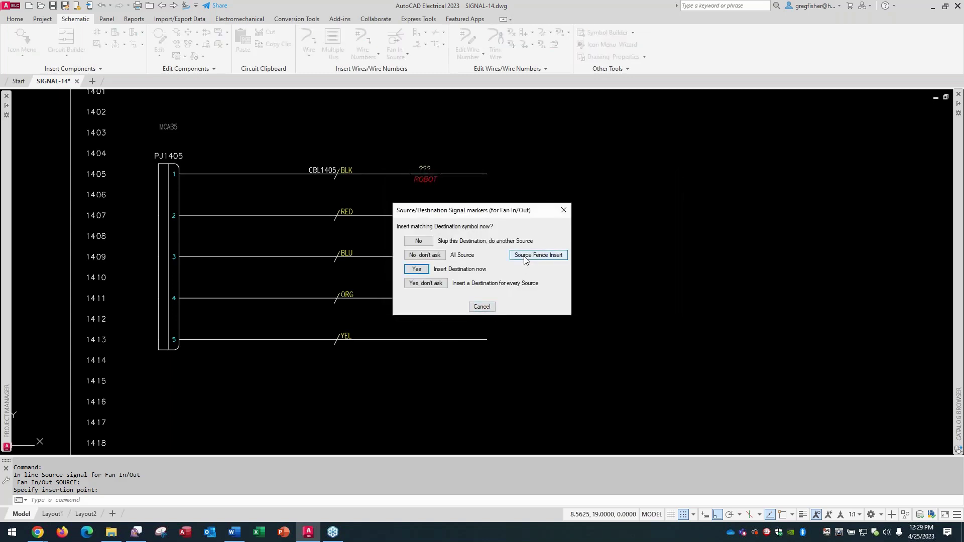
Run a Source Fence Insert vertically across the wires of pins 2 through 5, in line with the pin 1 source marker
{"action": "left_click", "coordinate": [525, 258]}
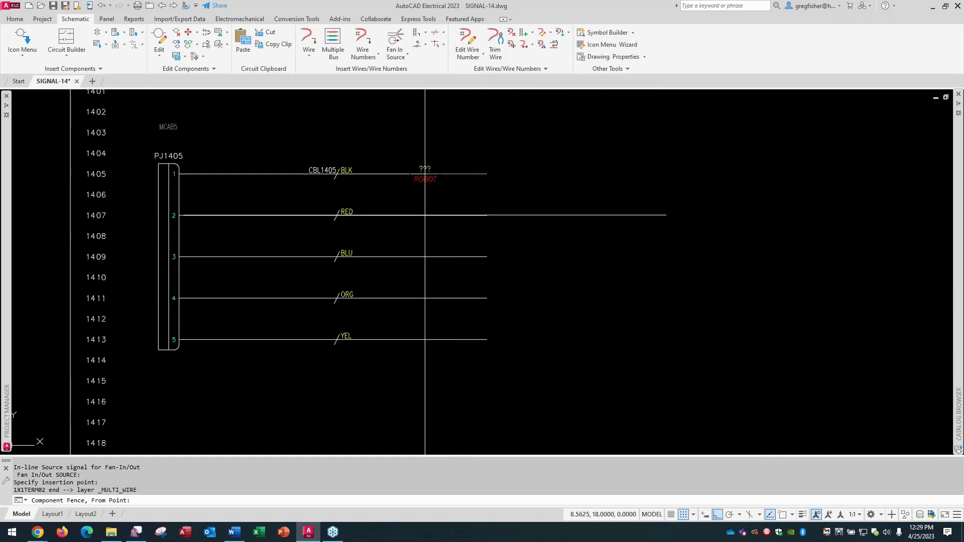
{"action": "left_click", "coordinate": [425, 207]}
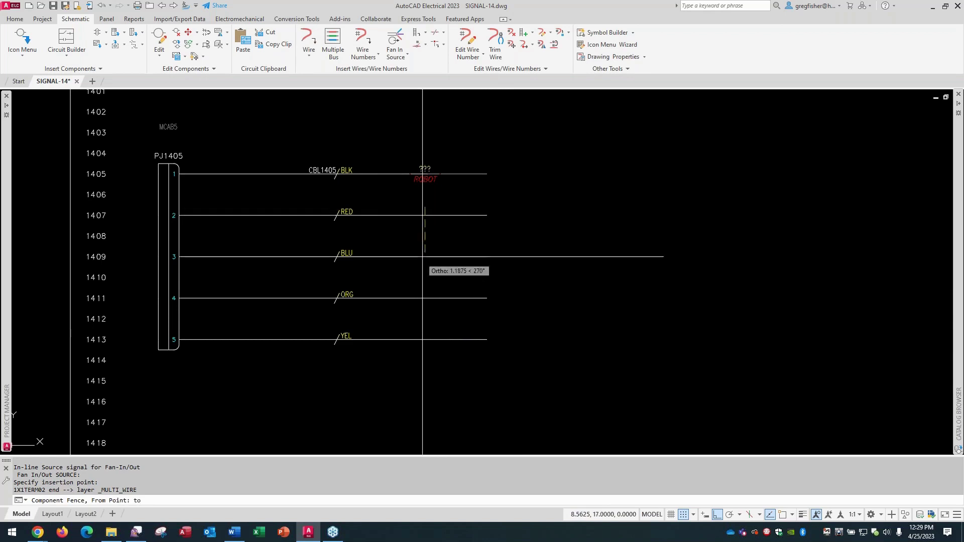
{"action": "left_click", "coordinate": [428, 361]}
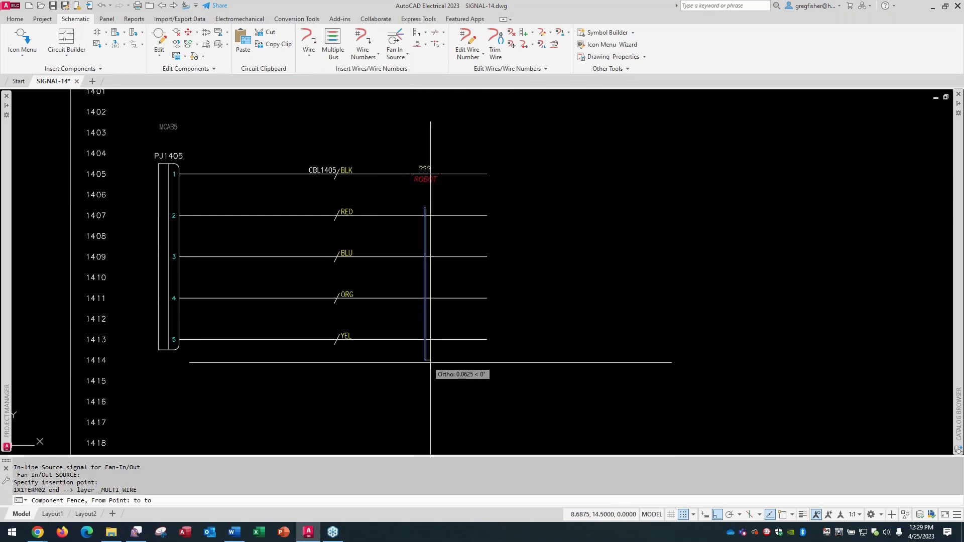
{"action": "key", "text": "Return"}
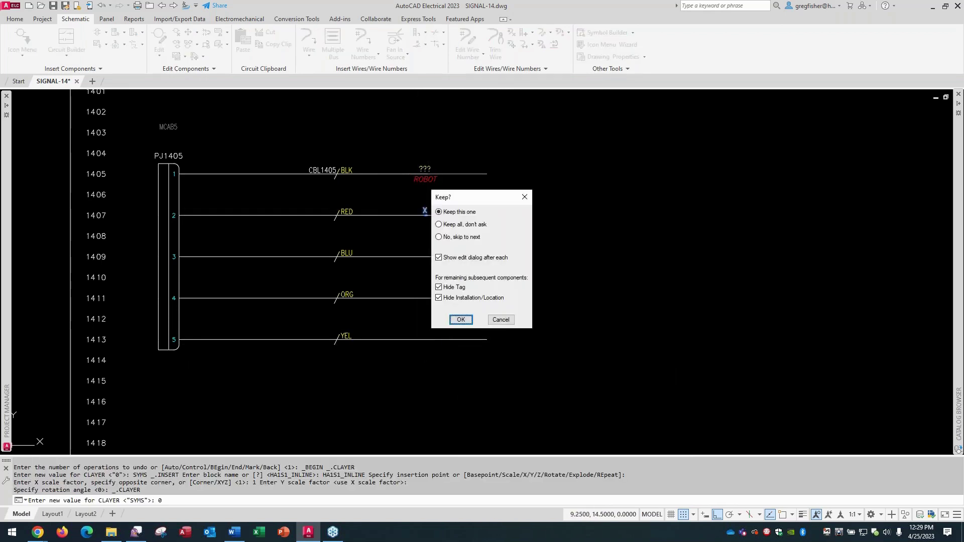
Keep the source markers on the pin 2 to 5 wires, accepting codes CBL1405-02 through CBL1405-05 with description ROBOT
{"action": "left_click", "coordinate": [461, 320]}
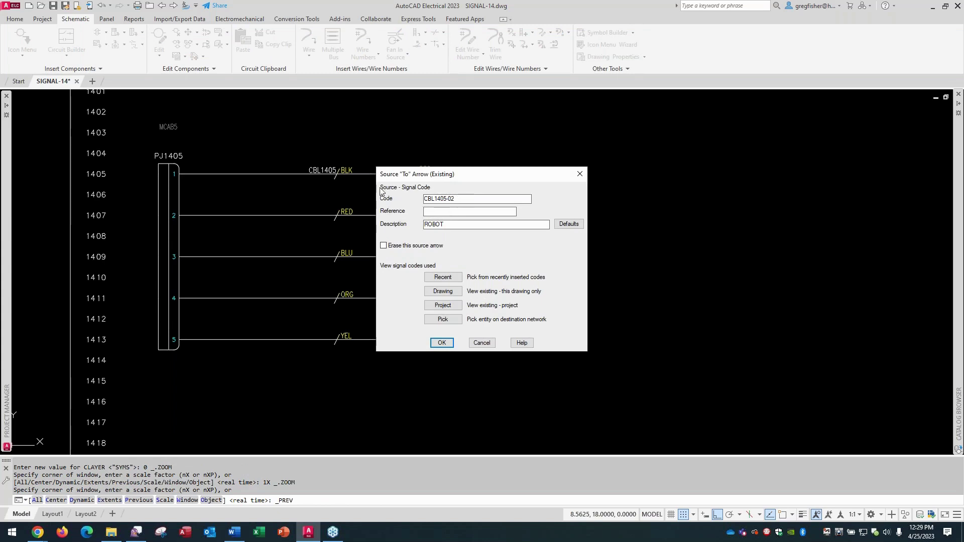
{"action": "left_click", "coordinate": [442, 343]}
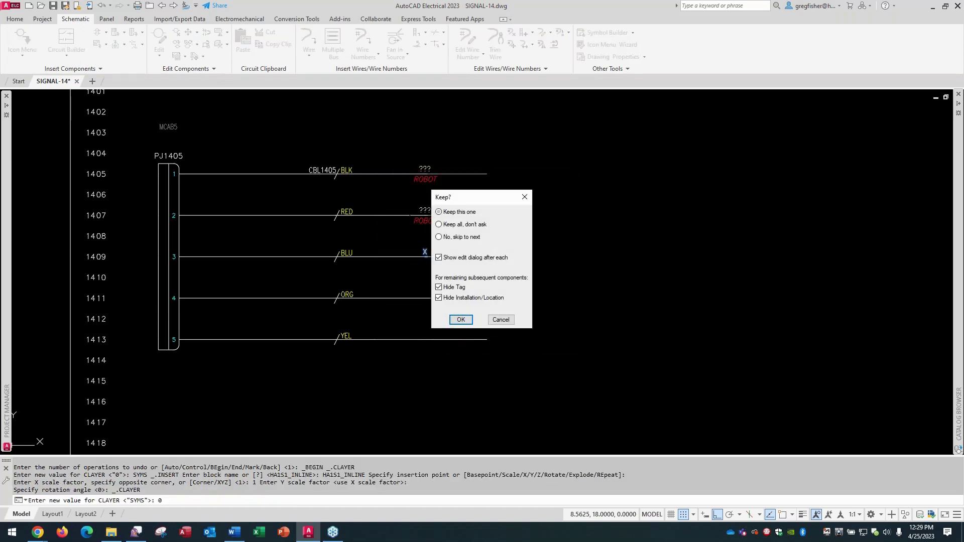
{"action": "left_click", "coordinate": [460, 320]}
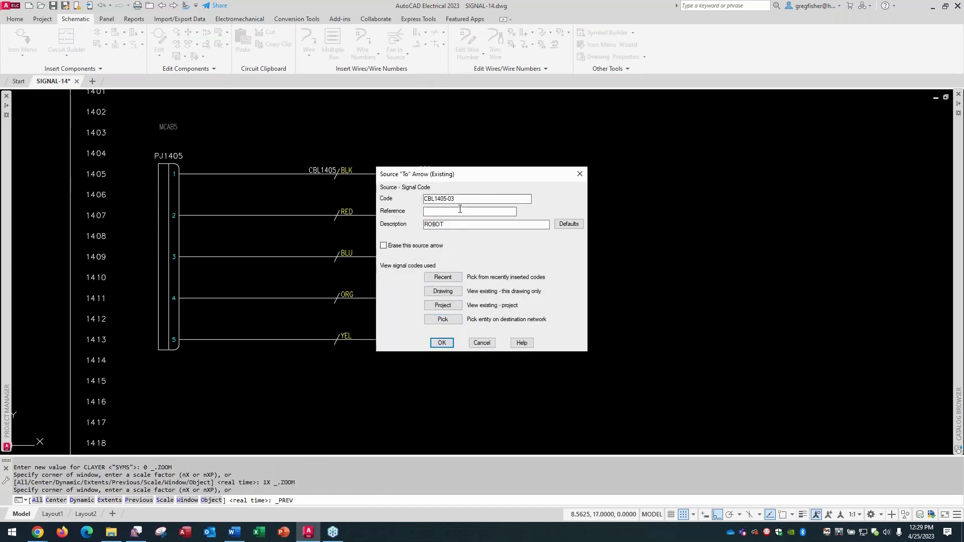
{"action": "left_click", "coordinate": [442, 343]}
{"action": "left_click", "coordinate": [461, 324]}
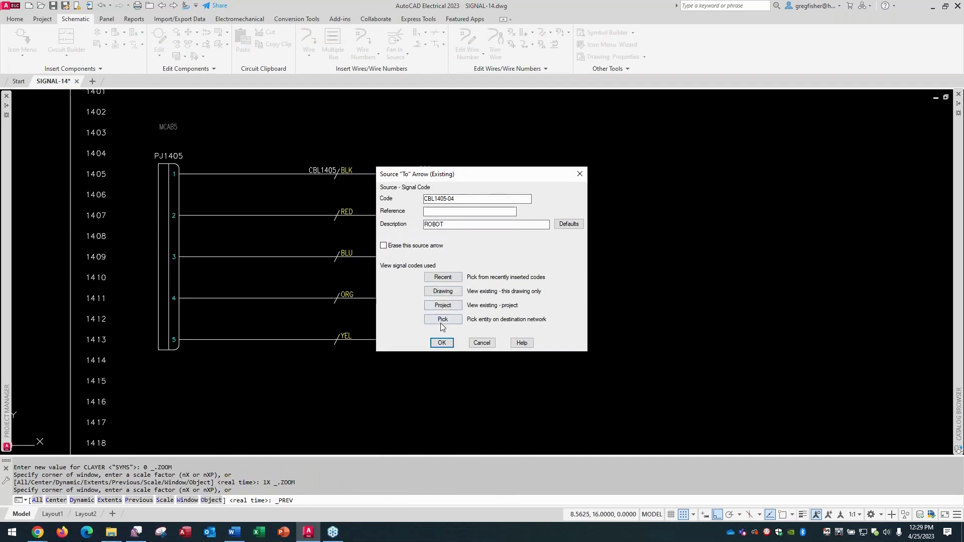
{"action": "left_click", "coordinate": [444, 343]}
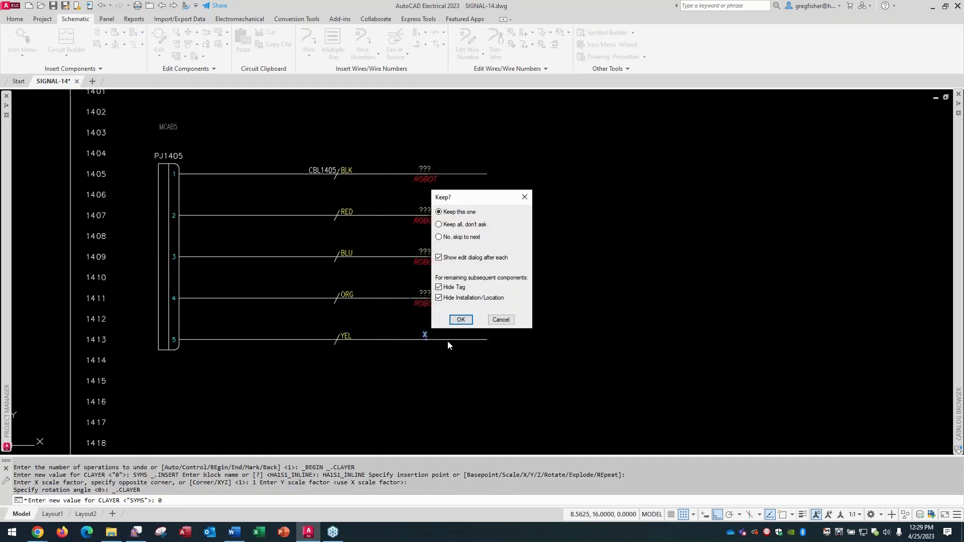
{"action": "left_click", "coordinate": [461, 320]}
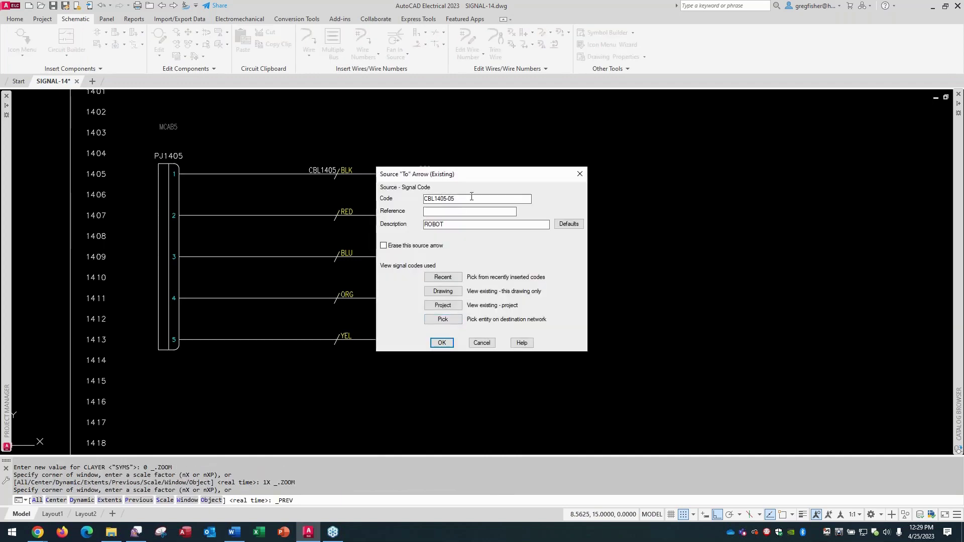
{"action": "left_click", "coordinate": [442, 343]}
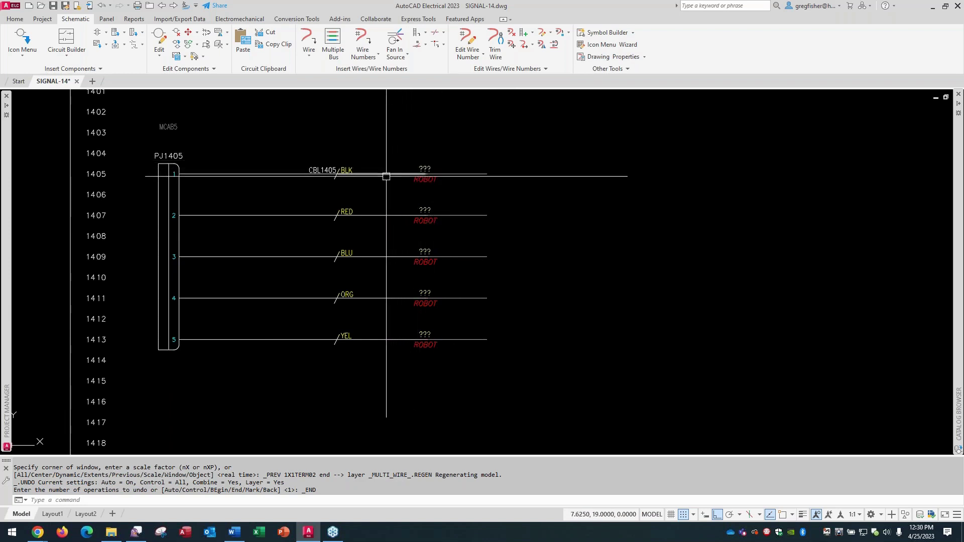
Insert a horizontally flipped five-pin connector with 1.0000 pin spacing below PJ1405, with its first pin on line reference 1425
{"action": "mouse_move", "coordinate": [386, 173]}
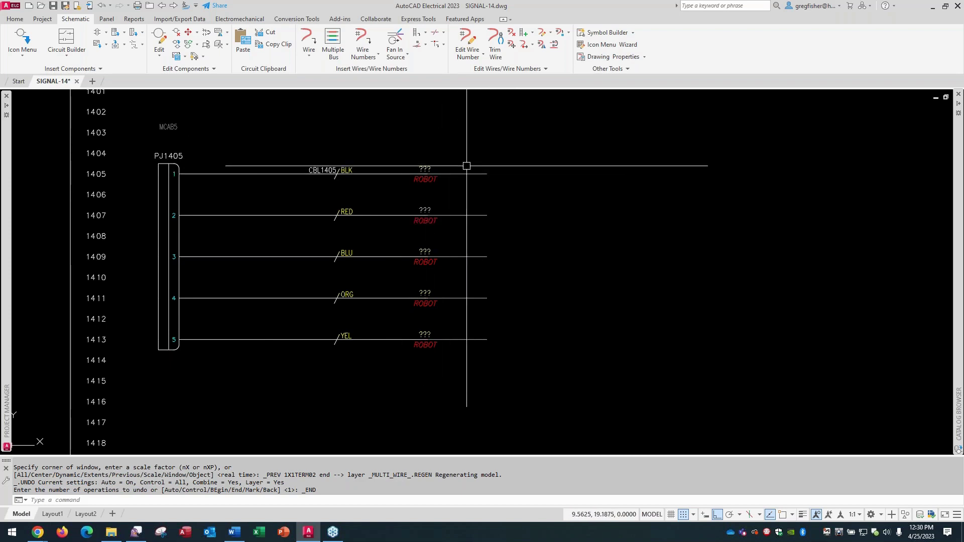
{"action": "mouse_move", "coordinate": [466, 173]}
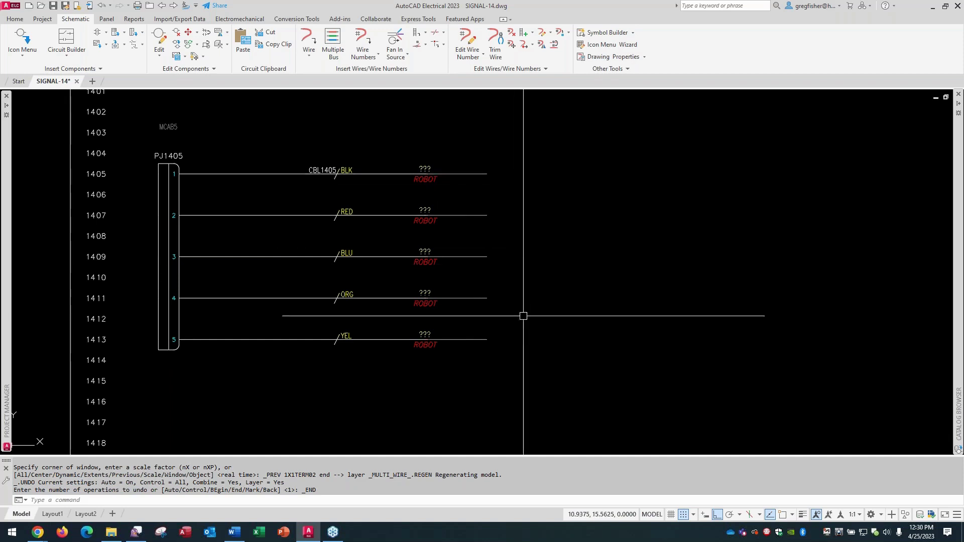
{"action": "scroll", "coordinate": [516, 338], "scroll_direction": "down", "scroll_amount": 2}
{"action": "middle_click_drag", "start_coordinate": [551, 372], "coordinate": [364, 243]}
{"action": "scroll", "coordinate": [359, 258], "scroll_direction": "down", "scroll_amount": 2}
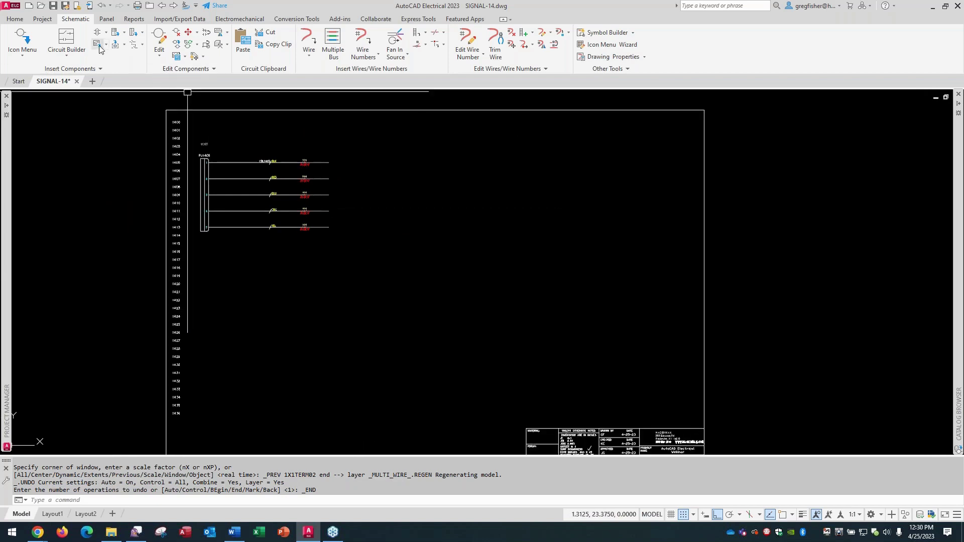
{"action": "left_click", "coordinate": [132, 36]}
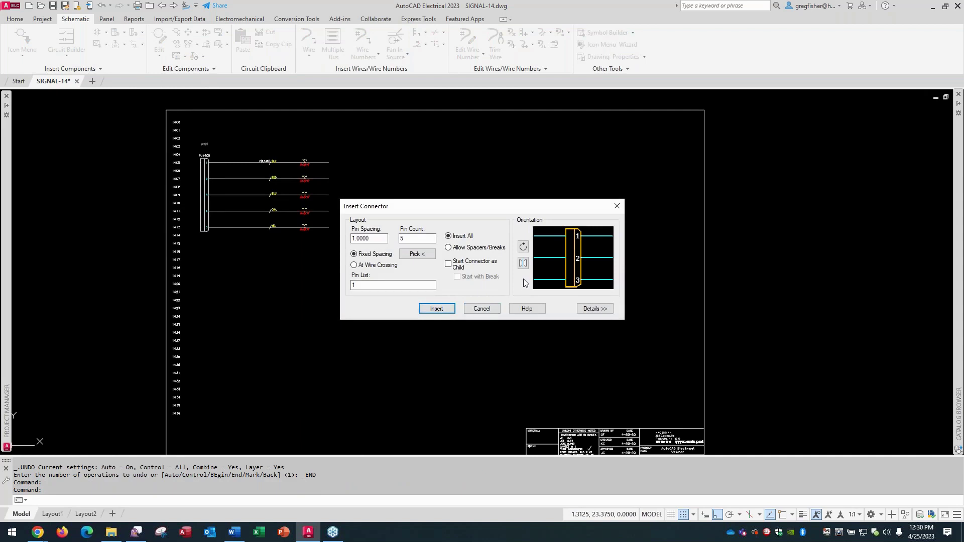
{"action": "left_click", "coordinate": [524, 263]}
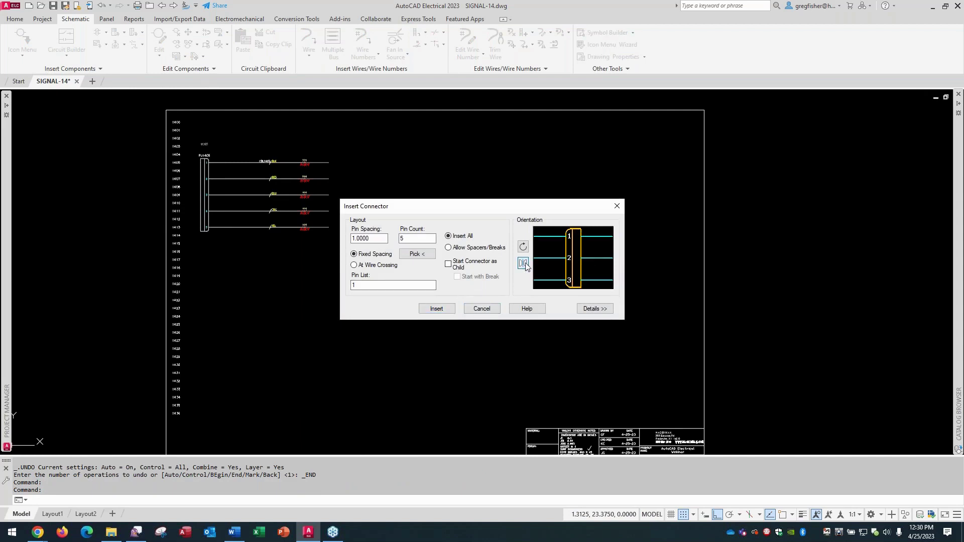
{"action": "left_click", "coordinate": [437, 309]}
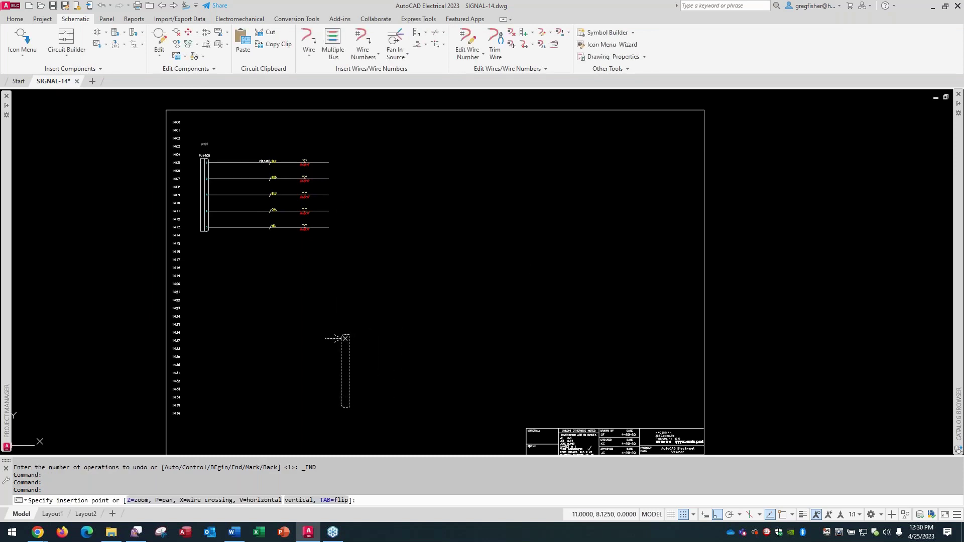
{"action": "scroll", "coordinate": [211, 336], "scroll_direction": "up", "scroll_amount": 2}
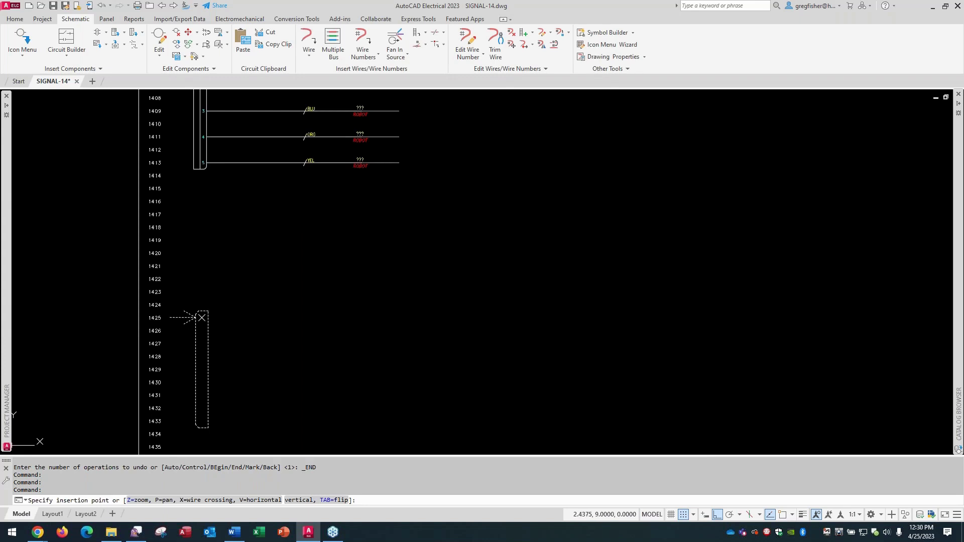
{"action": "left_click", "coordinate": [202, 317]}
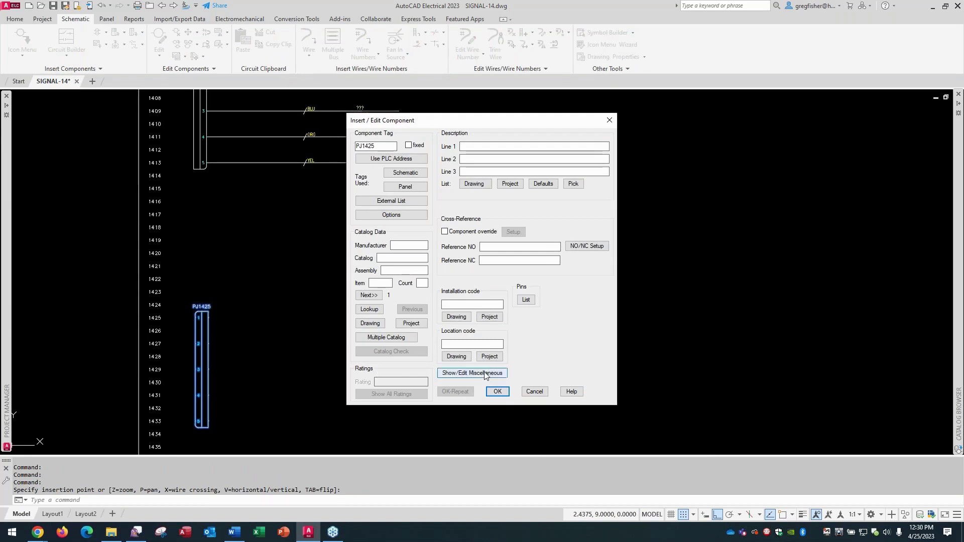
Assign the project location code MACHINE to the new connector and accept its component data
{"action": "left_click", "coordinate": [490, 357]}
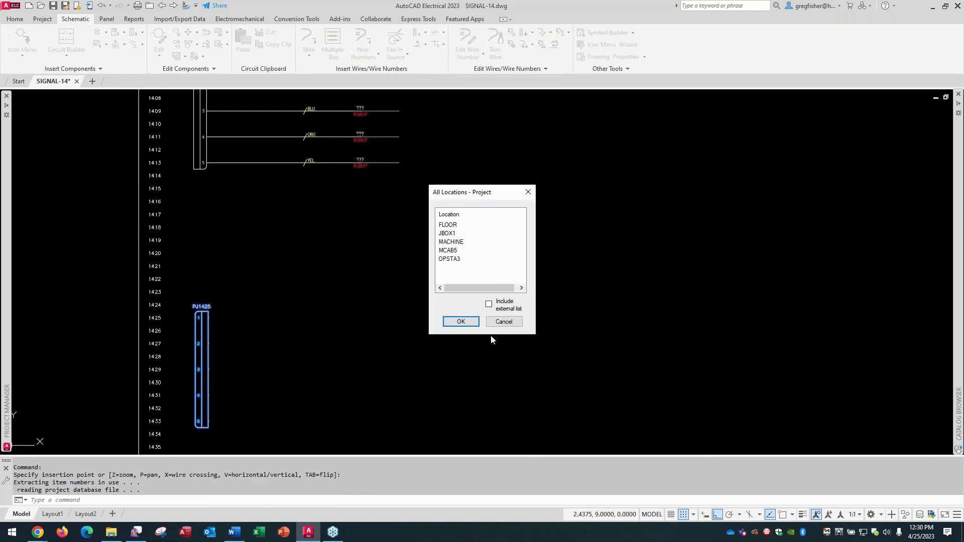
{"action": "left_click", "coordinate": [461, 243]}
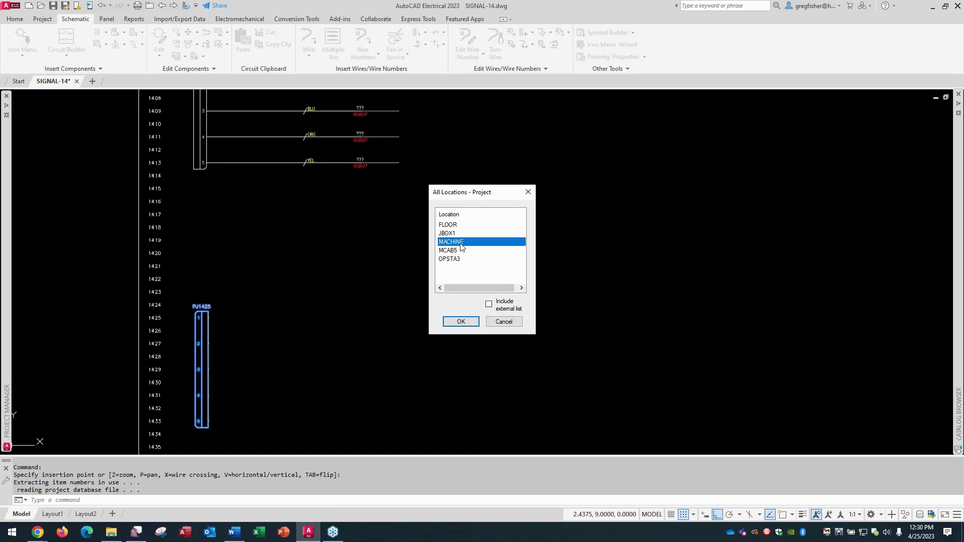
{"action": "left_click", "coordinate": [457, 322]}
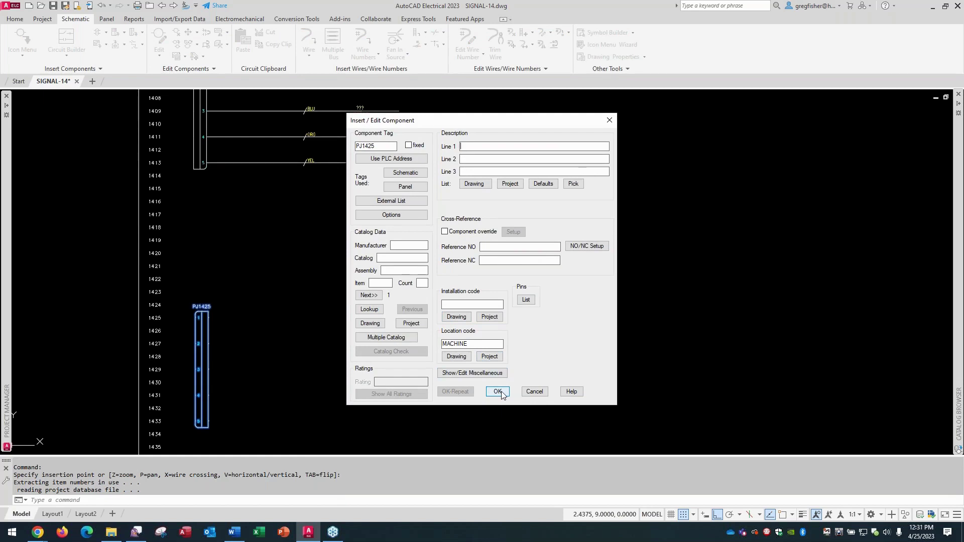
{"action": "left_click", "coordinate": [498, 392]}
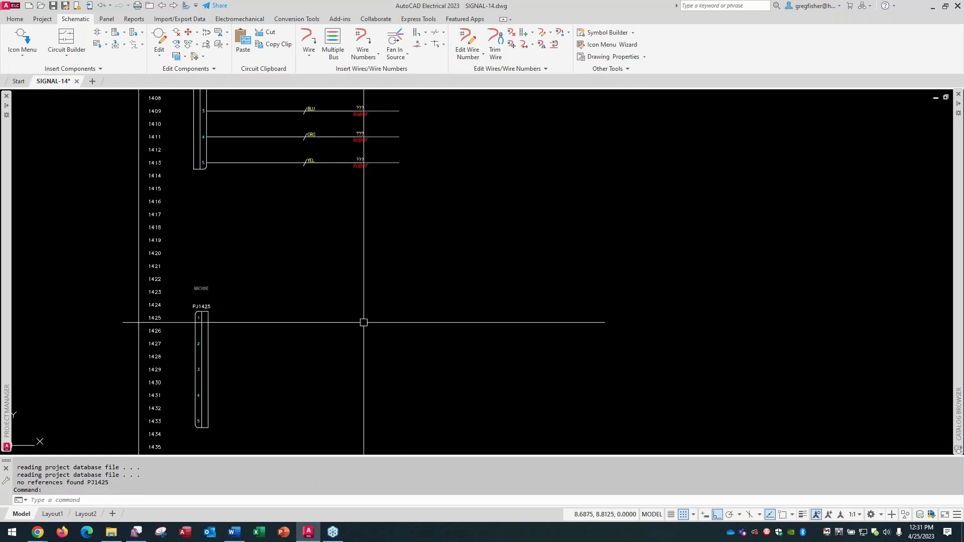
Move connector PJ1425 about 17.5 units horizontally along line 1425 to the right side of the sheet
{"action": "right_click", "coordinate": [202, 313]}
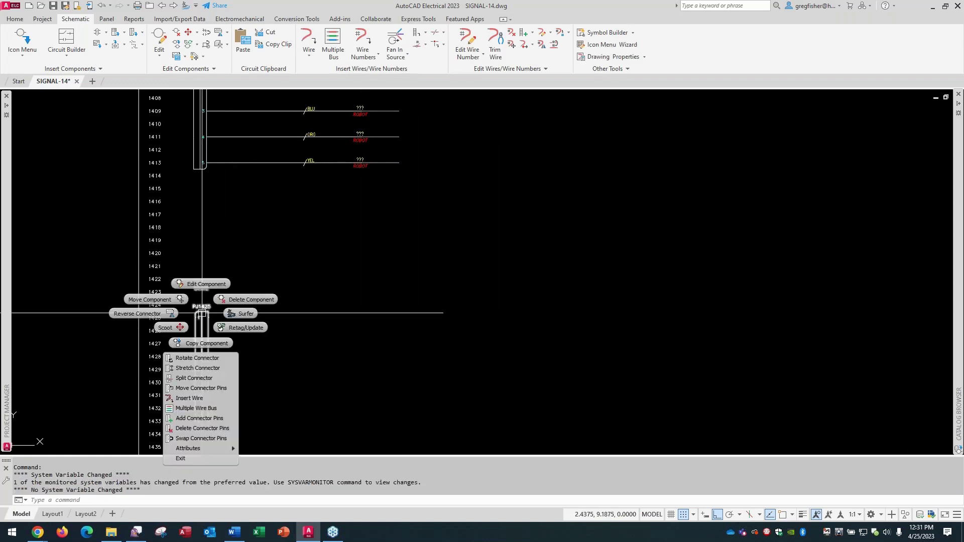
{"action": "left_click", "coordinate": [150, 300]}
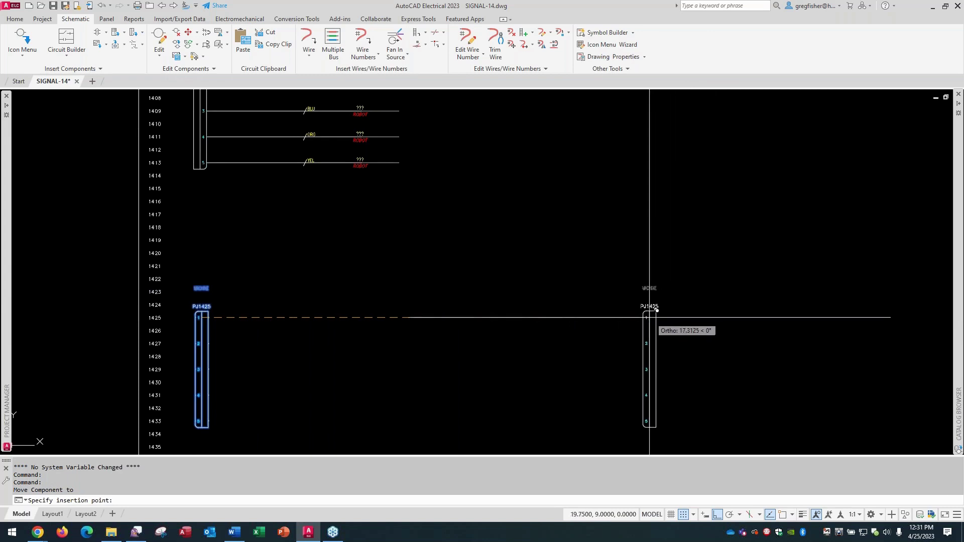
{"action": "left_click", "coordinate": [654, 317]}
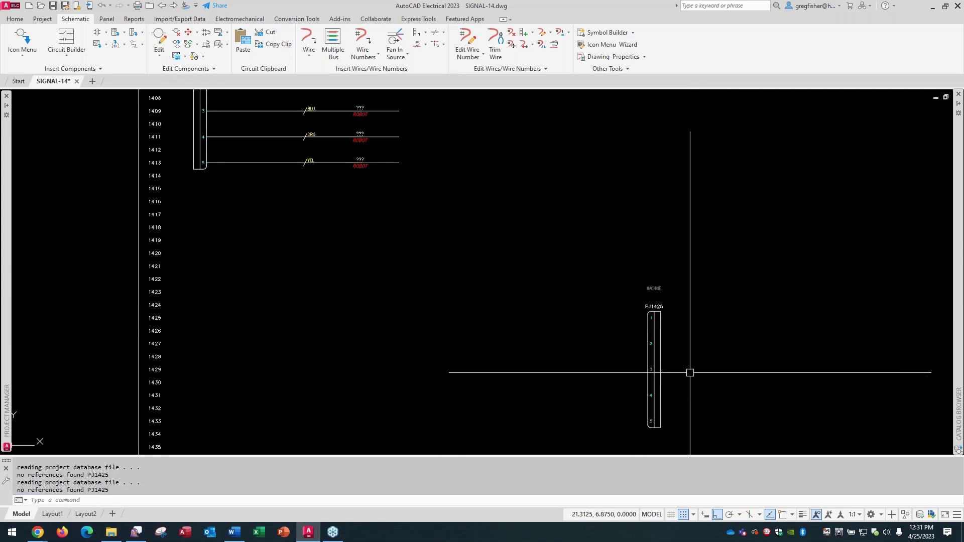
{"action": "middle_click_drag", "start_coordinate": [689, 372], "coordinate": [654, 321]}
{"action": "scroll", "coordinate": [653, 319], "scroll_direction": "down", "scroll_amount": 2}
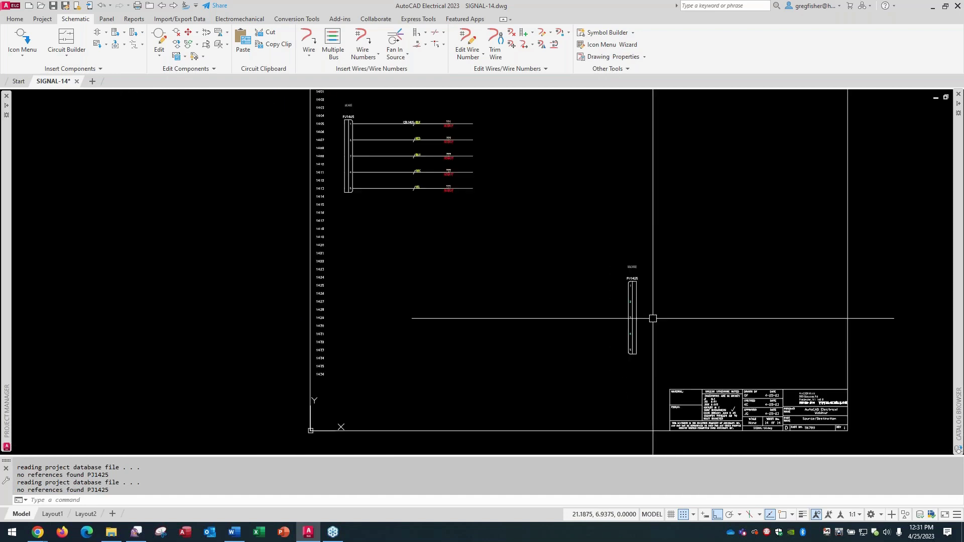
{"action": "scroll", "coordinate": [653, 319], "scroll_direction": "up", "scroll_amount": 2}
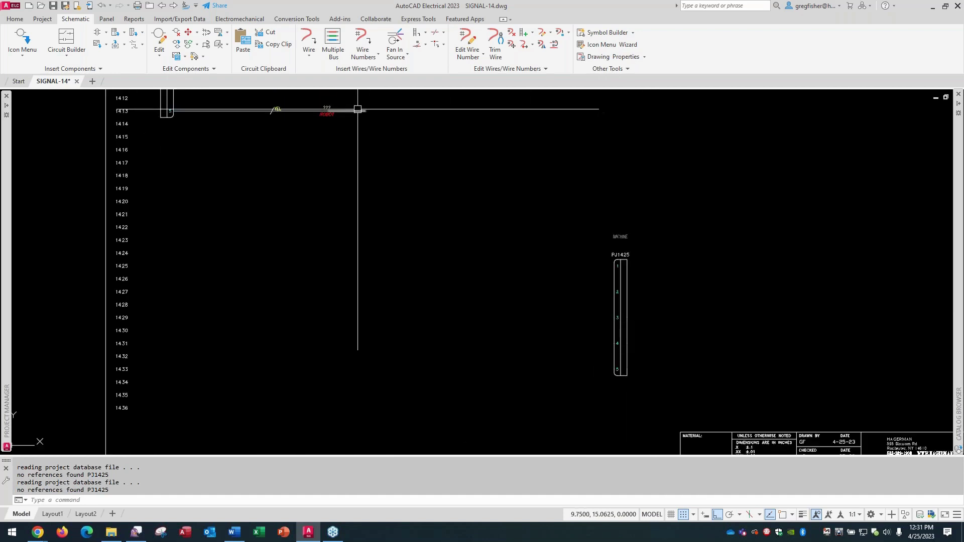
Draw a five-wire horizontal bus, starting at the component, from the left-side pins 1–5 of connector PJ1425 out to about X 14.69
{"action": "left_click", "coordinate": [331, 50]}
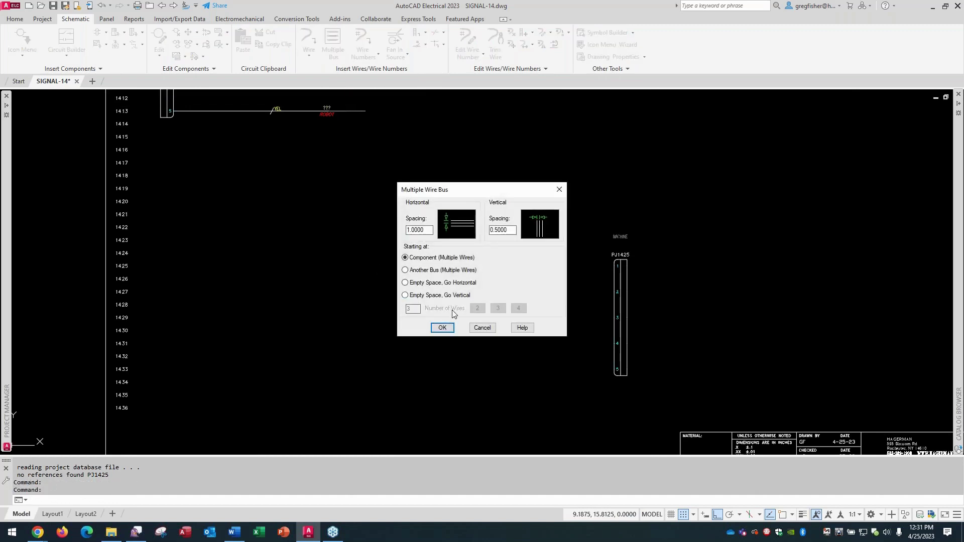
{"action": "left_click", "coordinate": [442, 328]}
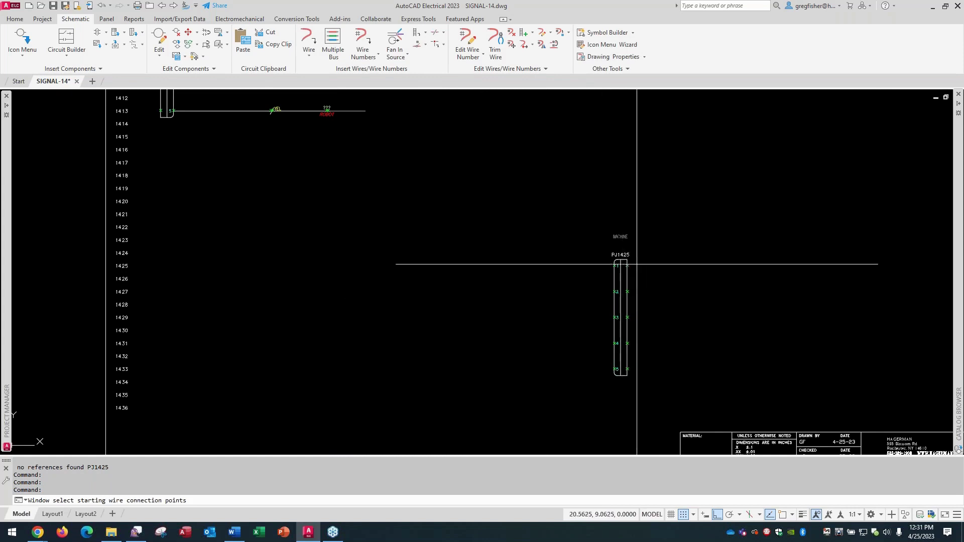
{"action": "scroll", "coordinate": [621, 254], "scroll_direction": "up", "scroll_amount": 2}
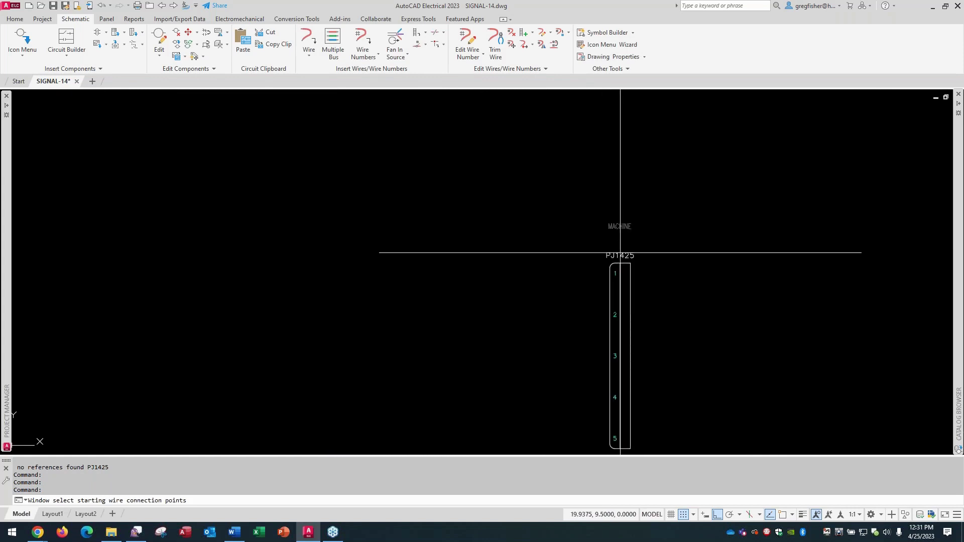
{"action": "middle_click_drag", "start_coordinate": [623, 253], "coordinate": [603, 181]}
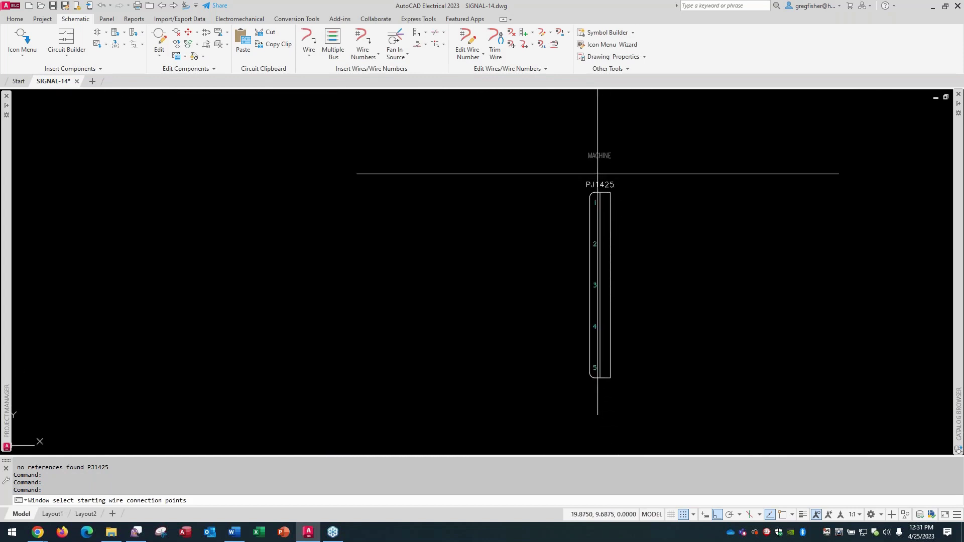
{"action": "left_click", "coordinate": [602, 174]}
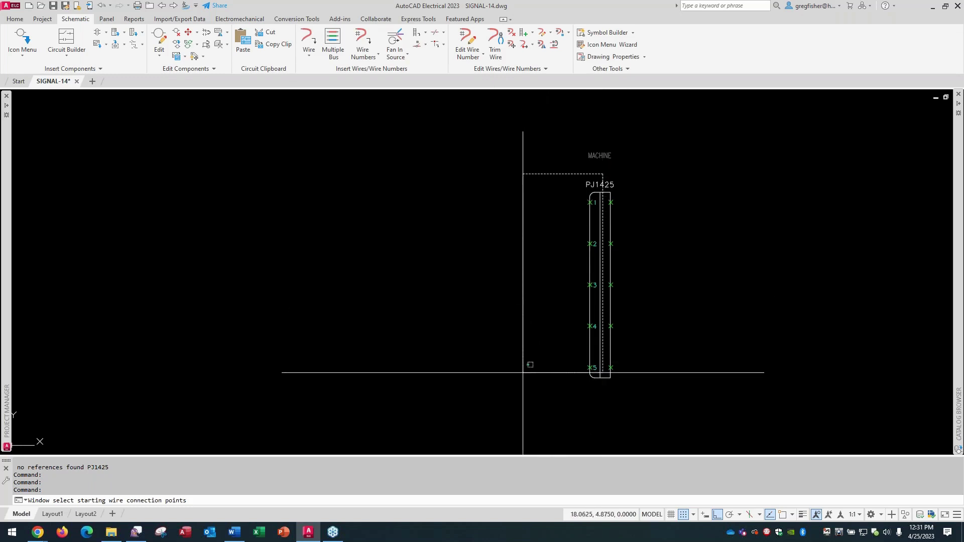
{"action": "left_click", "coordinate": [524, 398]}
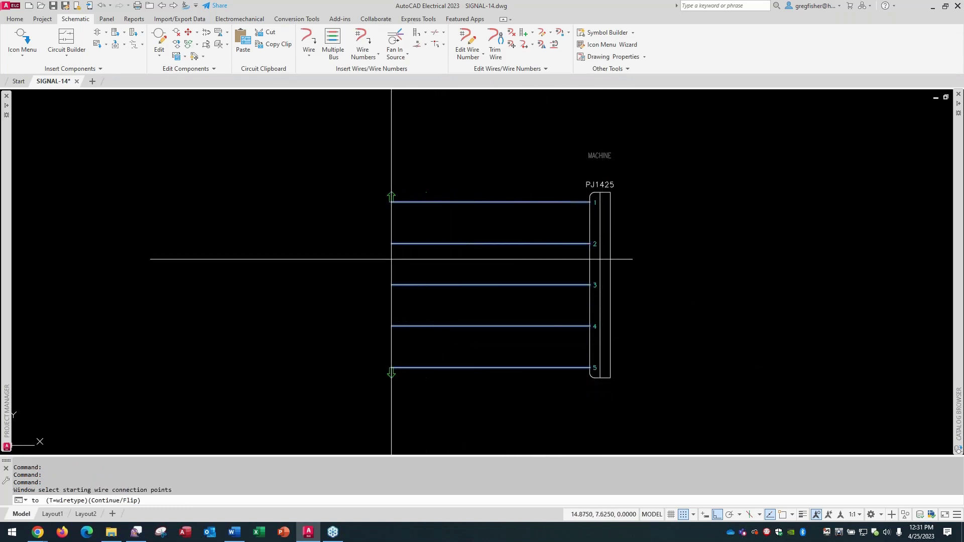
{"action": "scroll", "coordinate": [384, 259], "scroll_direction": "down", "scroll_amount": 3}
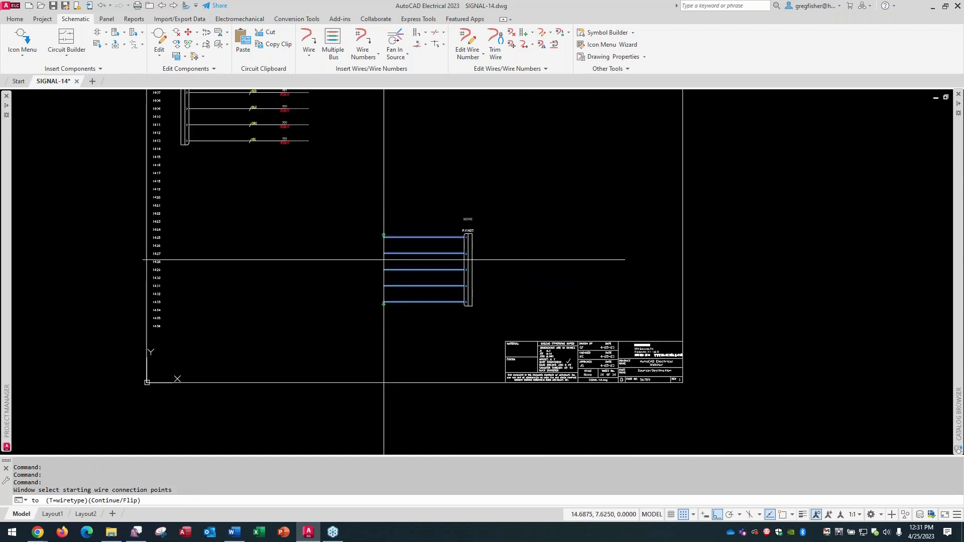
{"action": "left_click", "coordinate": [384, 259]}
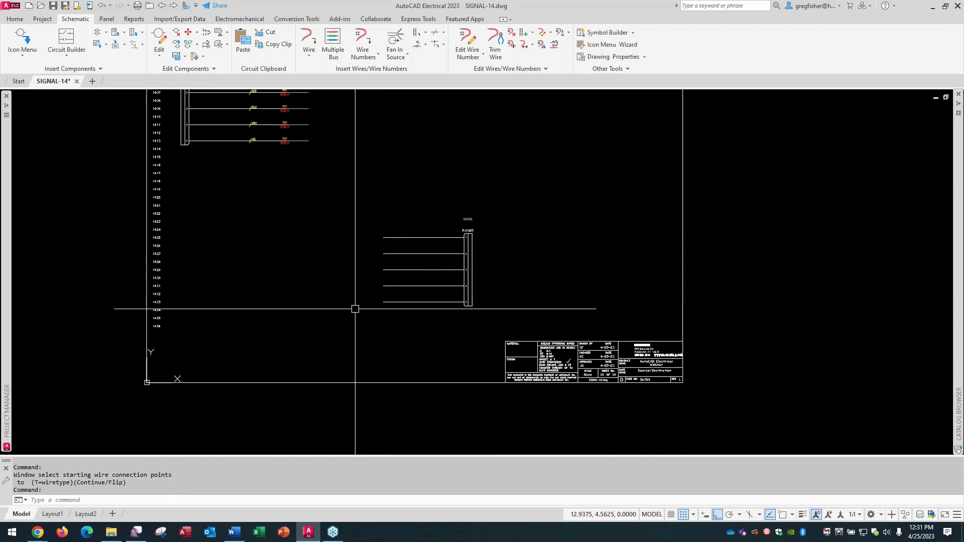
Insert a solid-style fan-out destination marker, oriented for a right-hand connector, on PJ1425's pin 1 wire and link it to this drawing's source code CBL1405-01
{"action": "scroll", "coordinate": [434, 250], "scroll_direction": "up", "scroll_amount": 2}
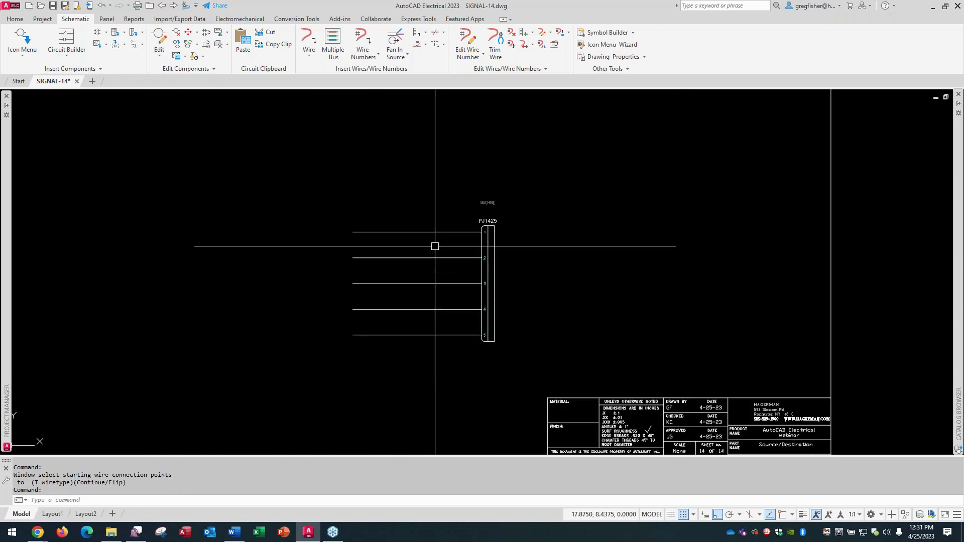
{"action": "scroll", "coordinate": [435, 246], "scroll_direction": "up", "scroll_amount": 2}
{"action": "middle_click_drag", "start_coordinate": [437, 239], "coordinate": [459, 198]}
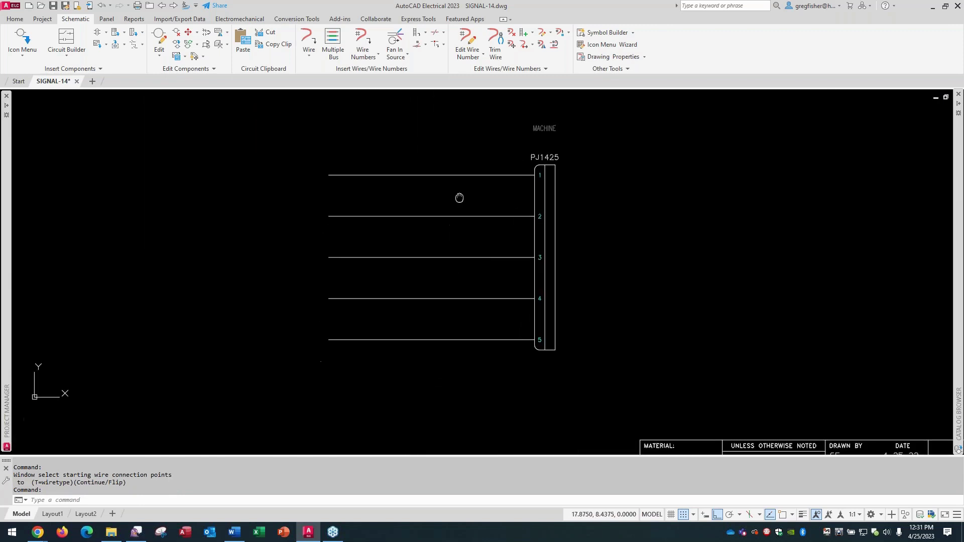
{"action": "left_click", "coordinate": [406, 56]}
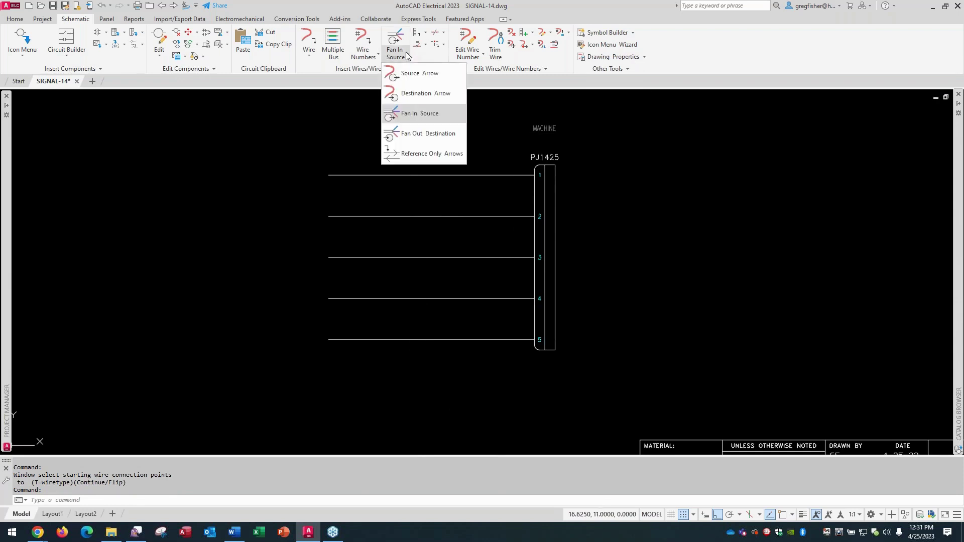
{"action": "left_click", "coordinate": [420, 135]}
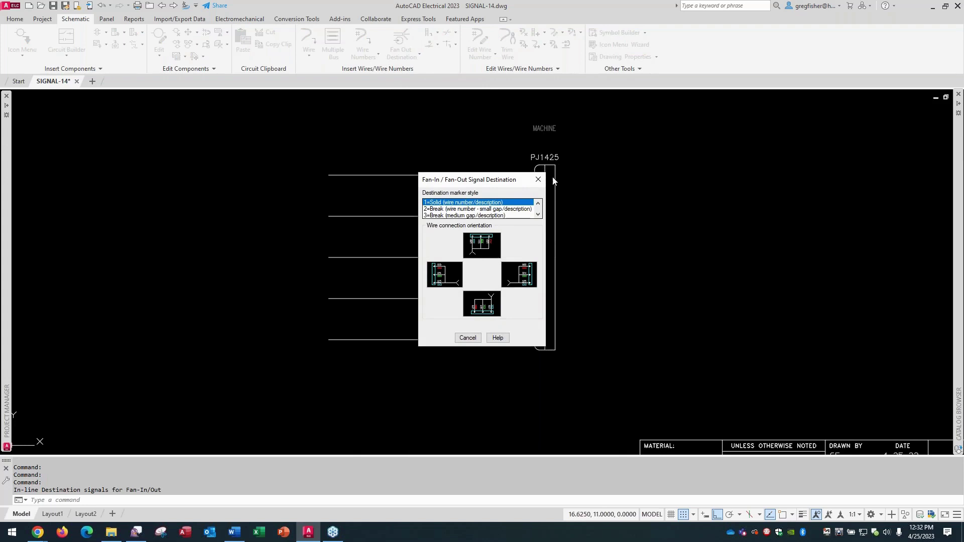
{"action": "left_click", "coordinate": [524, 280]}
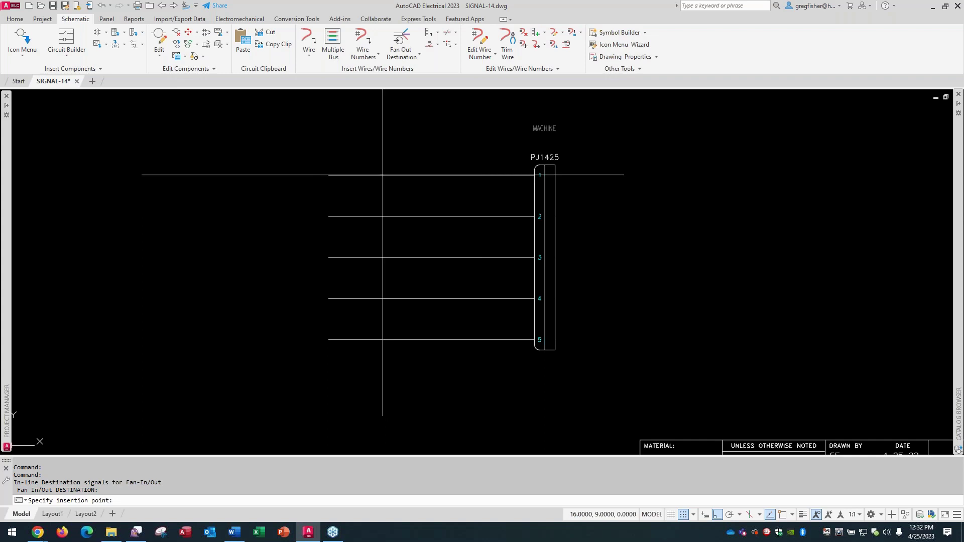
{"action": "left_click", "coordinate": [383, 175]}
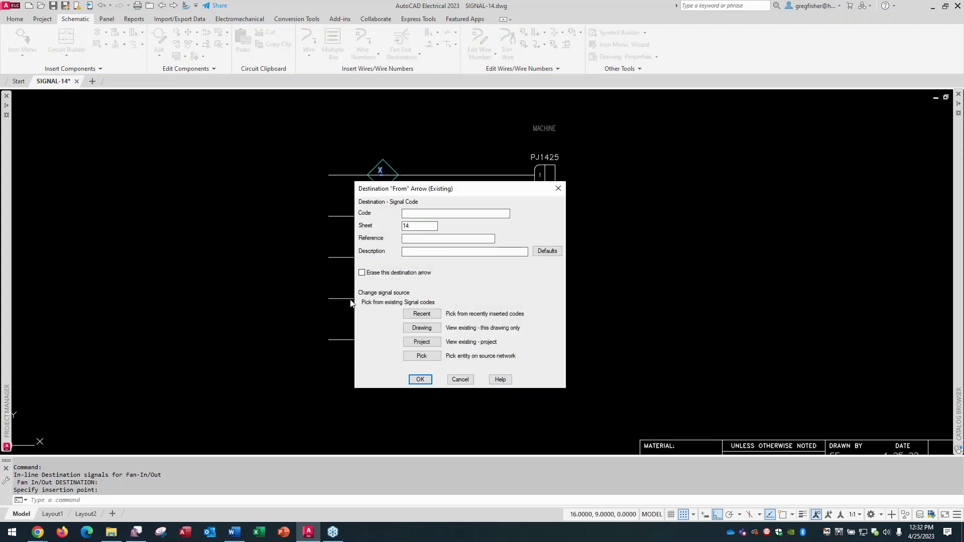
{"action": "left_click", "coordinate": [418, 329]}
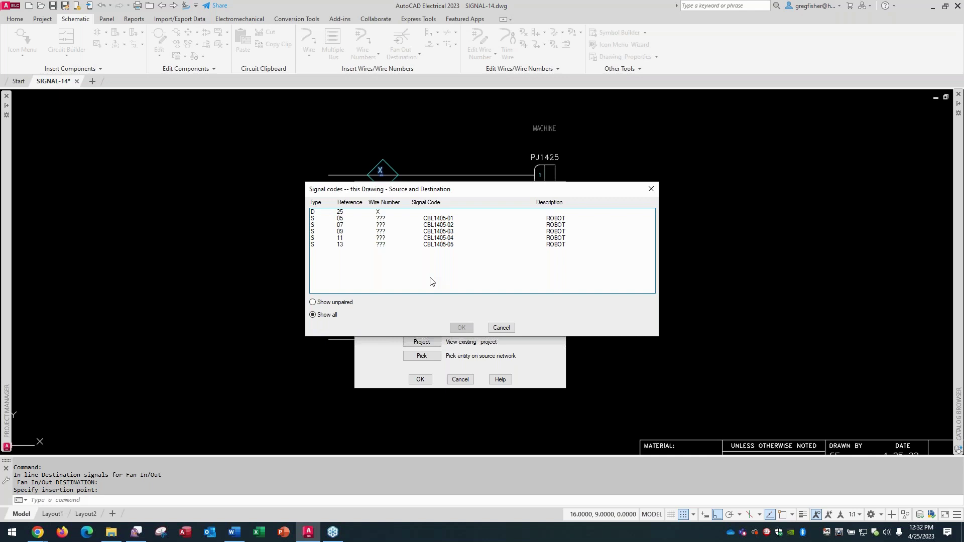
{"action": "left_click", "coordinate": [440, 222]}
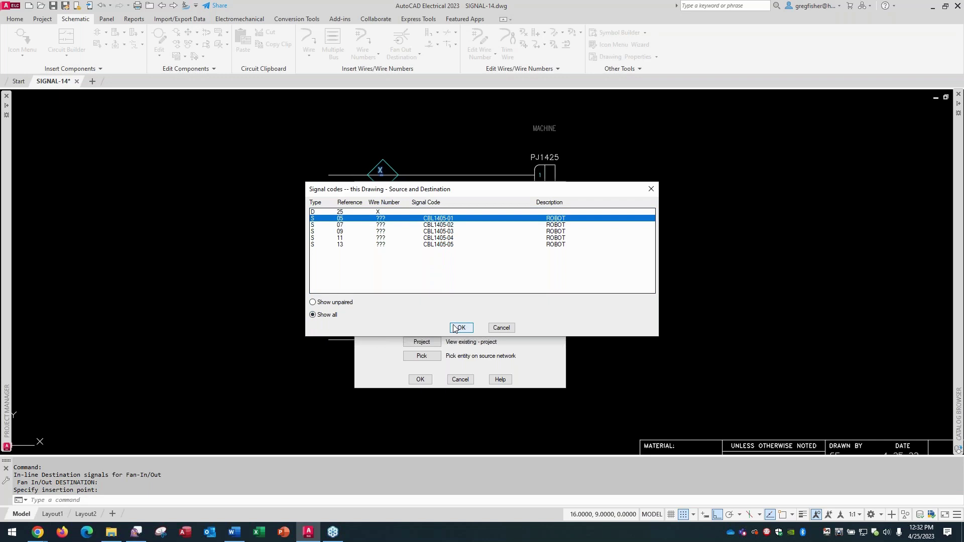
{"action": "left_click", "coordinate": [454, 329]}
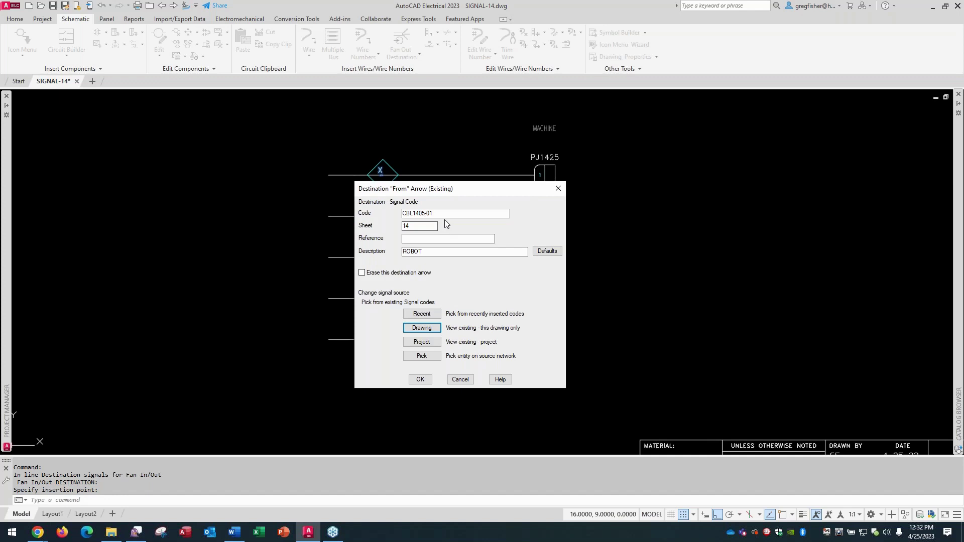
{"action": "left_click", "coordinate": [420, 380]}
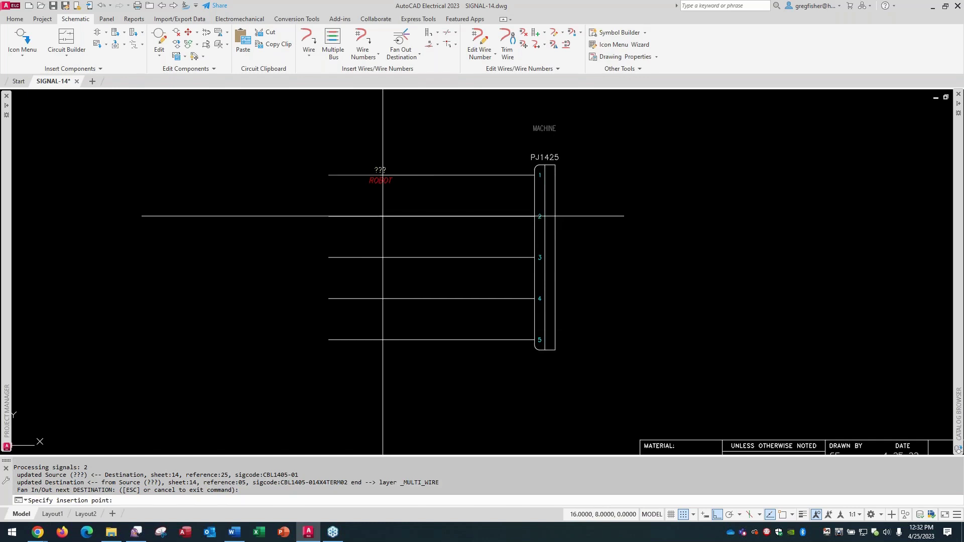
Place a fan-out destination marker on the pin 2 wire, aligned with the marker above, and link it to source signal CBL1405-02
{"action": "left_click", "coordinate": [383, 216]}
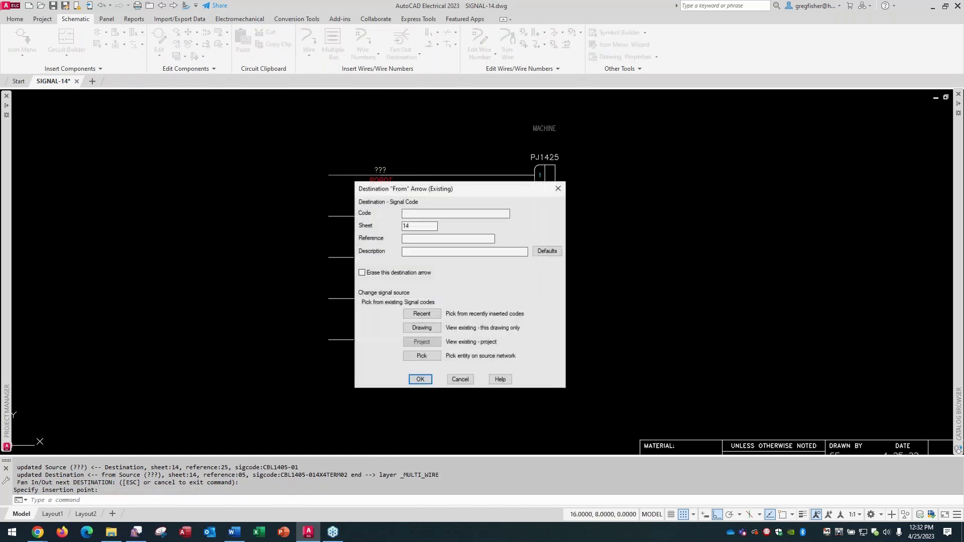
{"action": "left_click", "coordinate": [437, 328]}
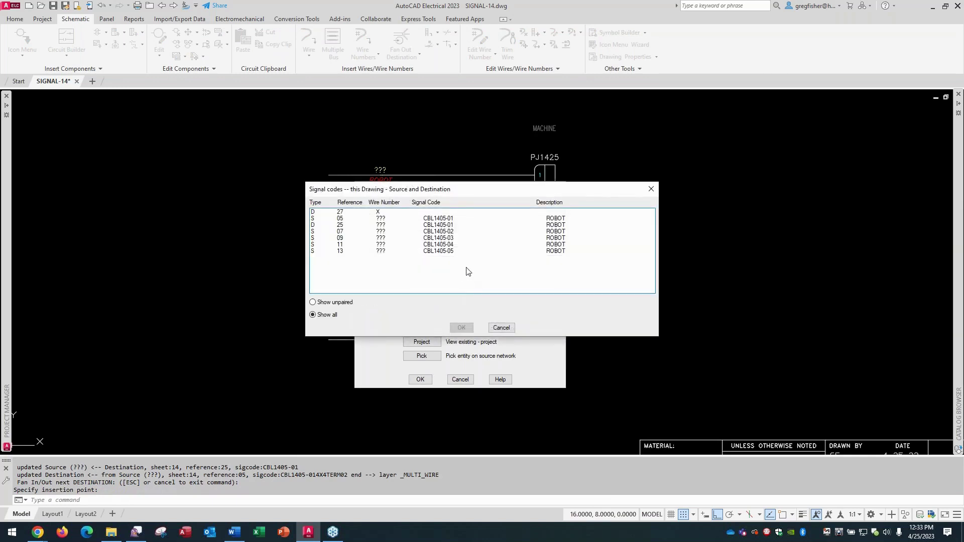
{"action": "left_click", "coordinate": [457, 231]}
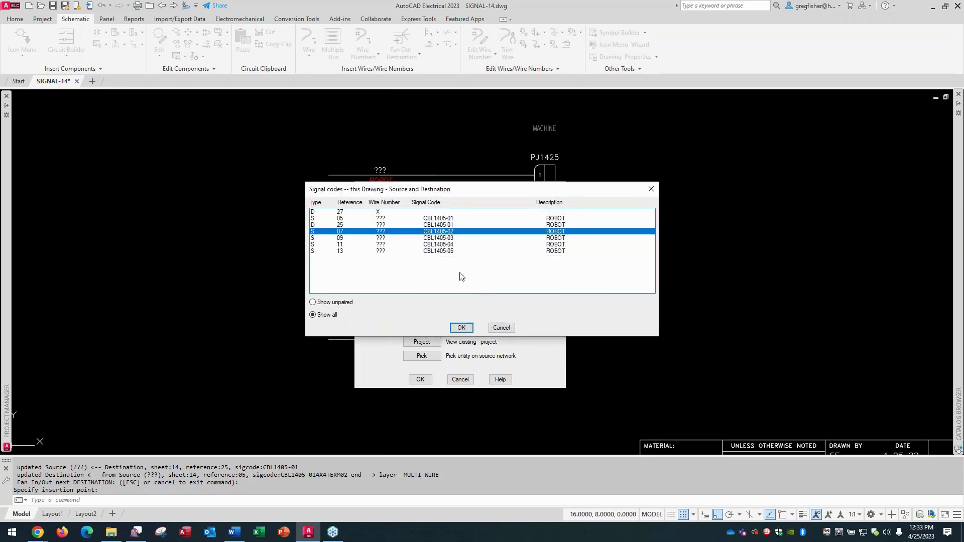
{"action": "left_click", "coordinate": [461, 328]}
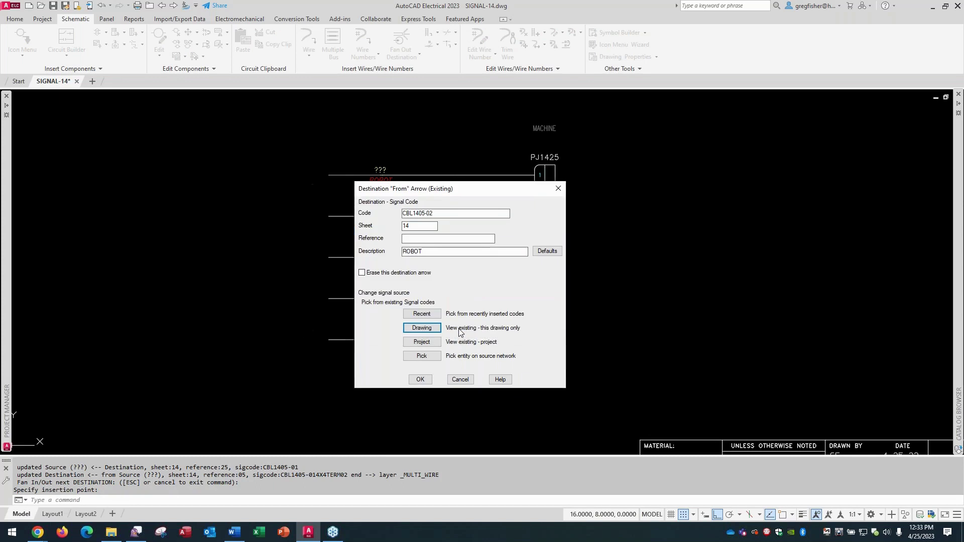
{"action": "left_click", "coordinate": [421, 380]}
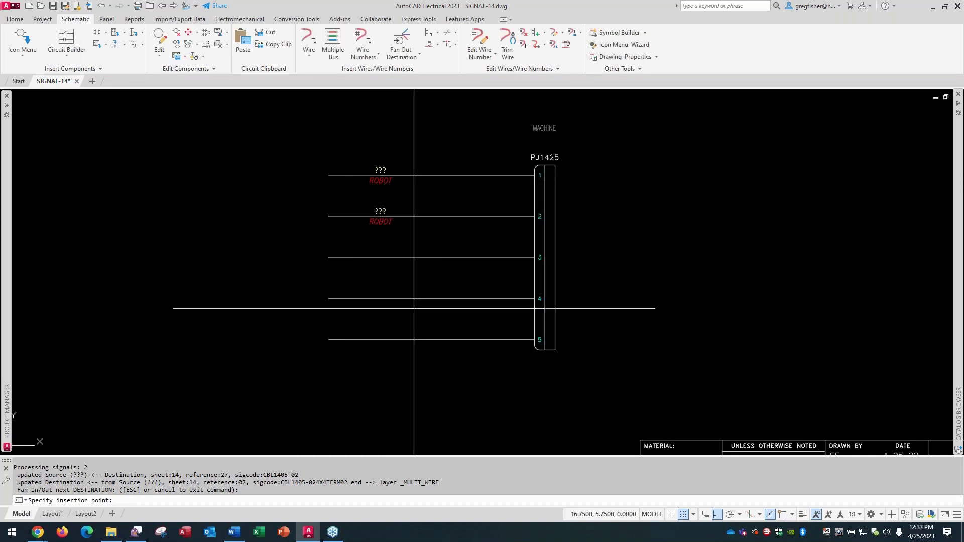
Place a fan-out destination marker on the pin 3 wire below the existing two and assign it source signal CBL1405-03
{"action": "scroll", "coordinate": [398, 255], "scroll_direction": "up", "scroll_amount": 2}
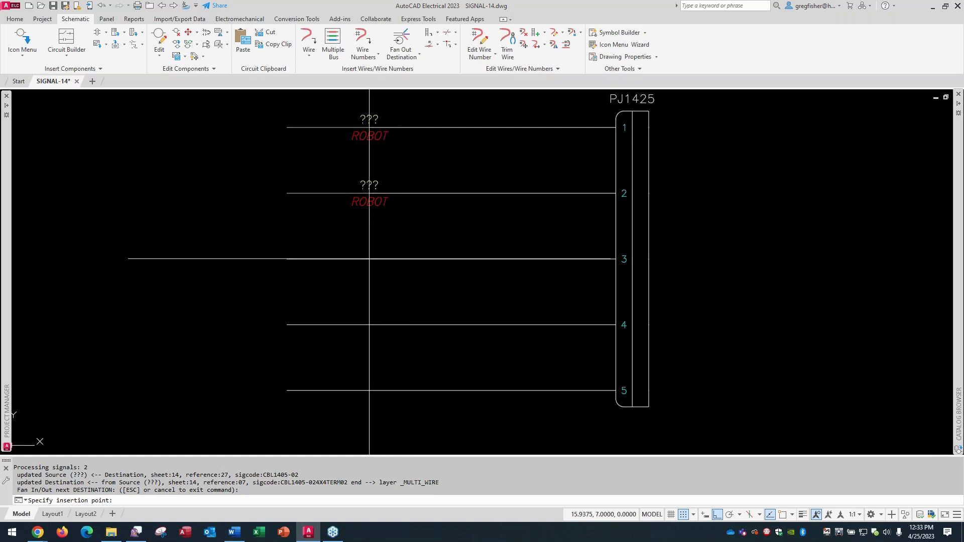
{"action": "left_click", "coordinate": [370, 259]}
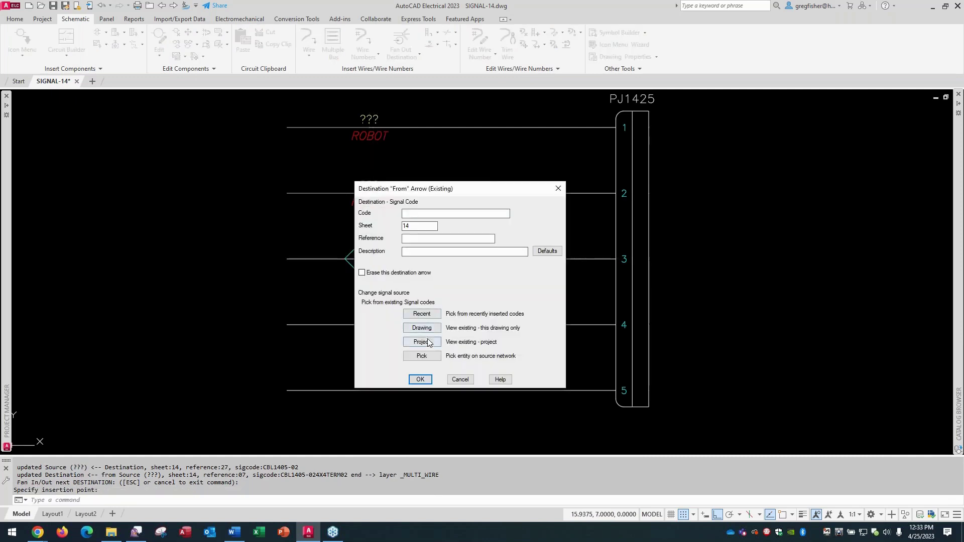
{"action": "left_click", "coordinate": [424, 327]}
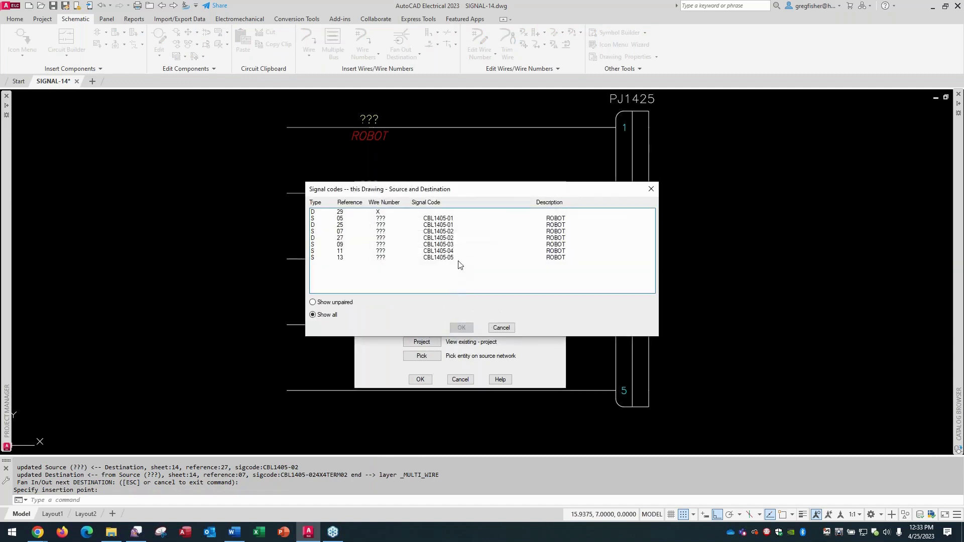
{"action": "left_click", "coordinate": [455, 246]}
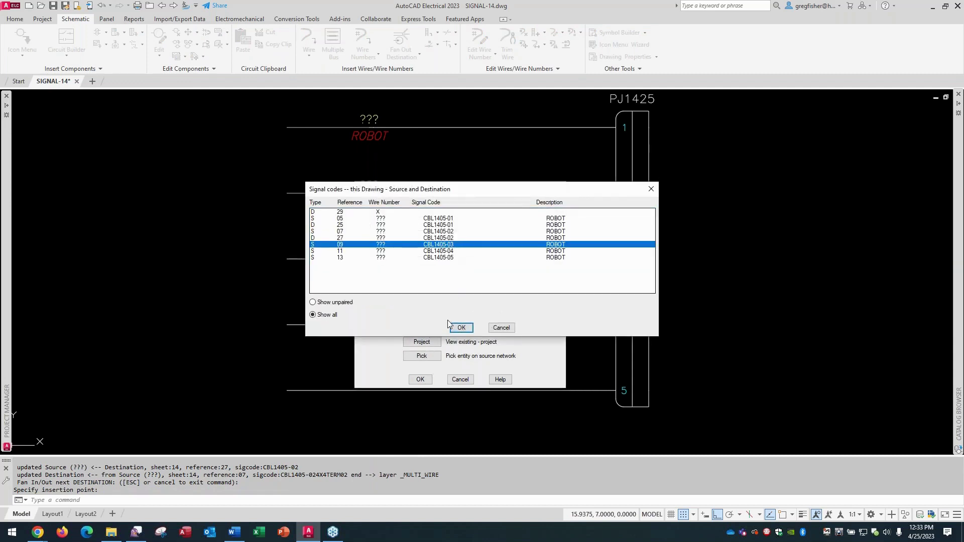
{"action": "left_click", "coordinate": [461, 328]}
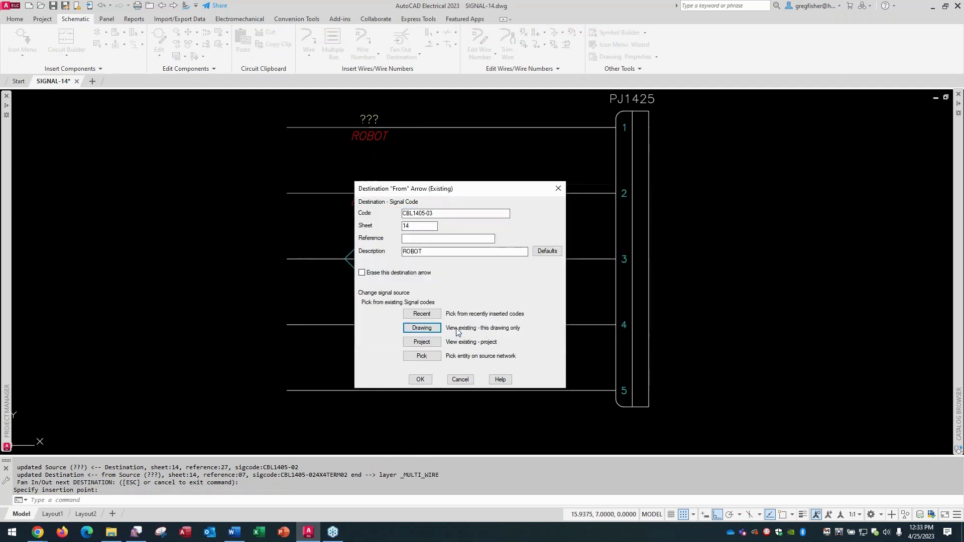
{"action": "left_click", "coordinate": [422, 379]}
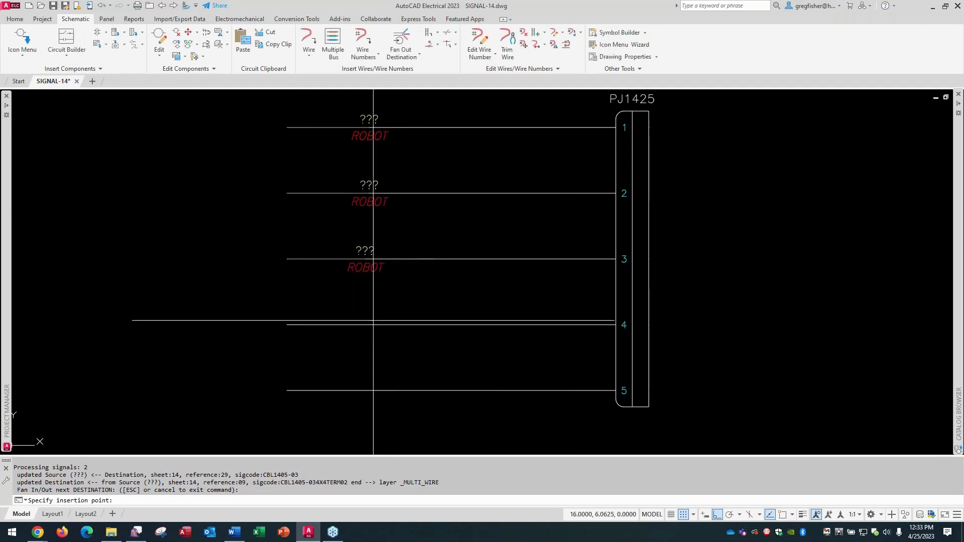
Place a fan-out destination marker on the pin 4 wire below the pin 3 marker and assign it source signal CBL1405-04
{"action": "left_click", "coordinate": [366, 324]}
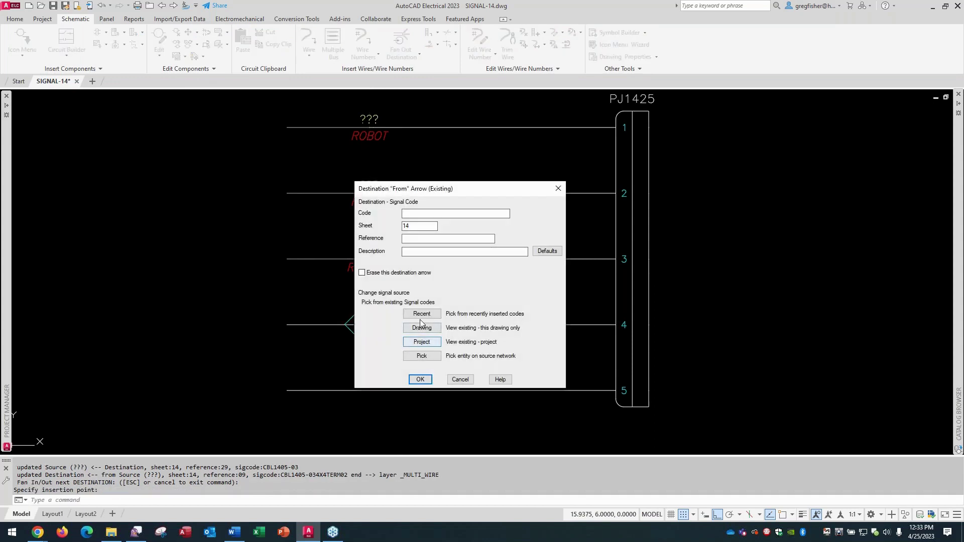
{"action": "left_click", "coordinate": [422, 329]}
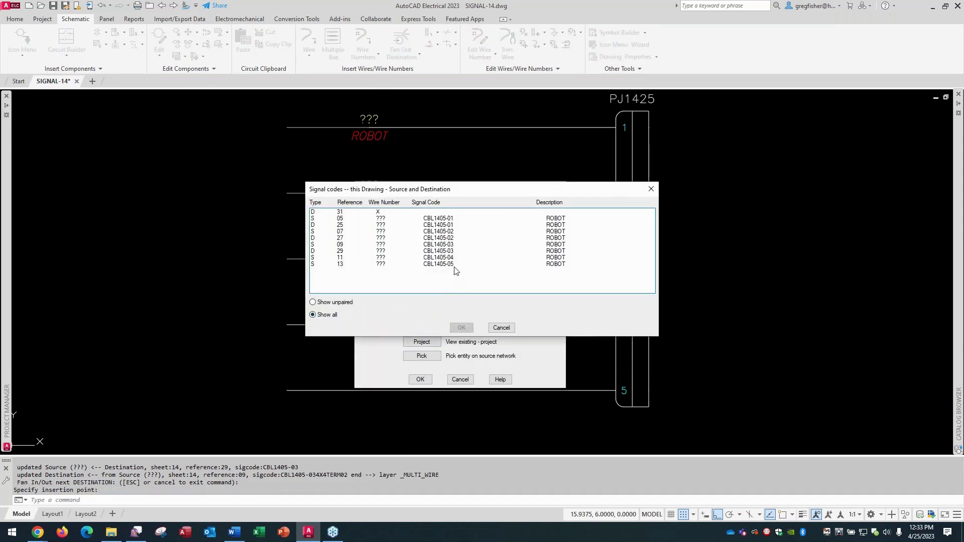
{"action": "left_click", "coordinate": [454, 258]}
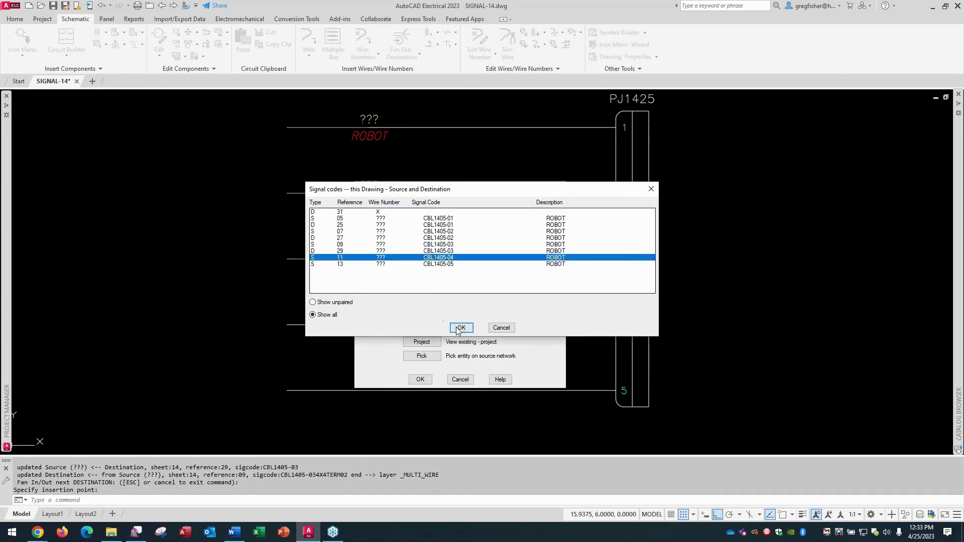
{"action": "left_click", "coordinate": [459, 328]}
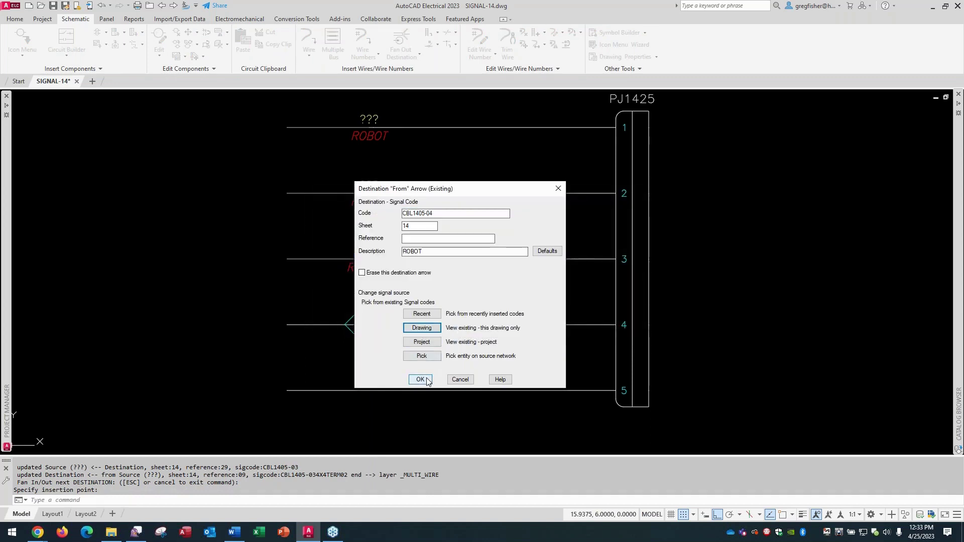
{"action": "left_click", "coordinate": [421, 379]}
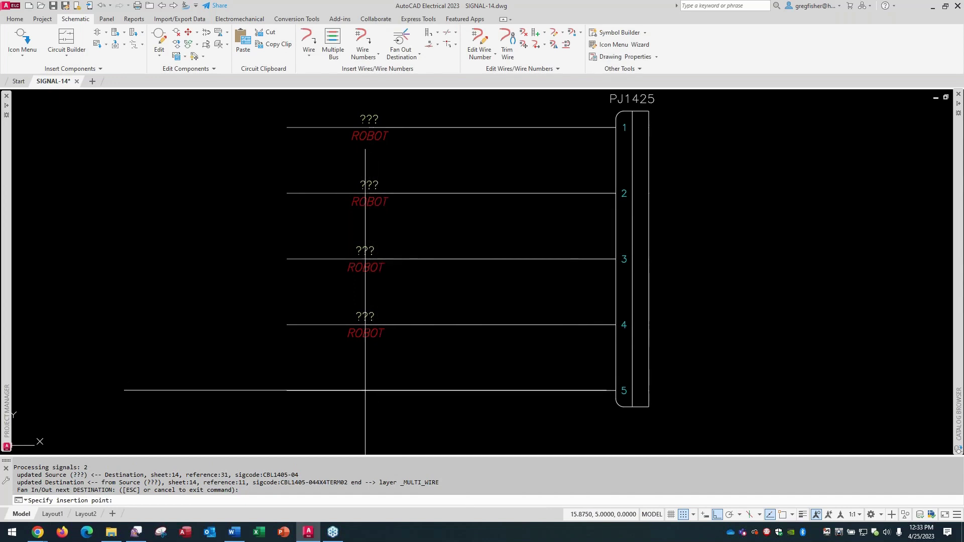
Place a fan-out destination marker on the pin 5 wire below the others and link it to source signal CBL1405-05
{"action": "left_click", "coordinate": [369, 390]}
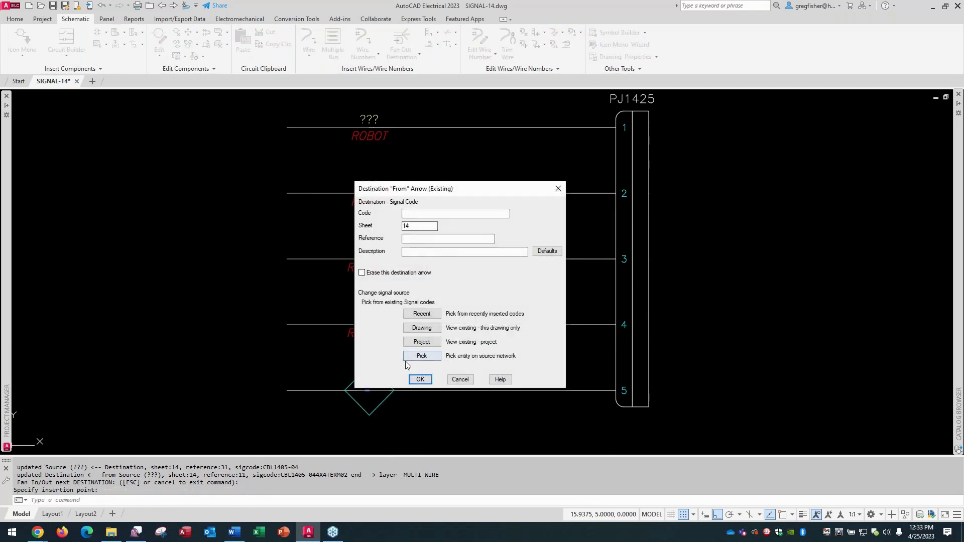
{"action": "left_click", "coordinate": [425, 329]}
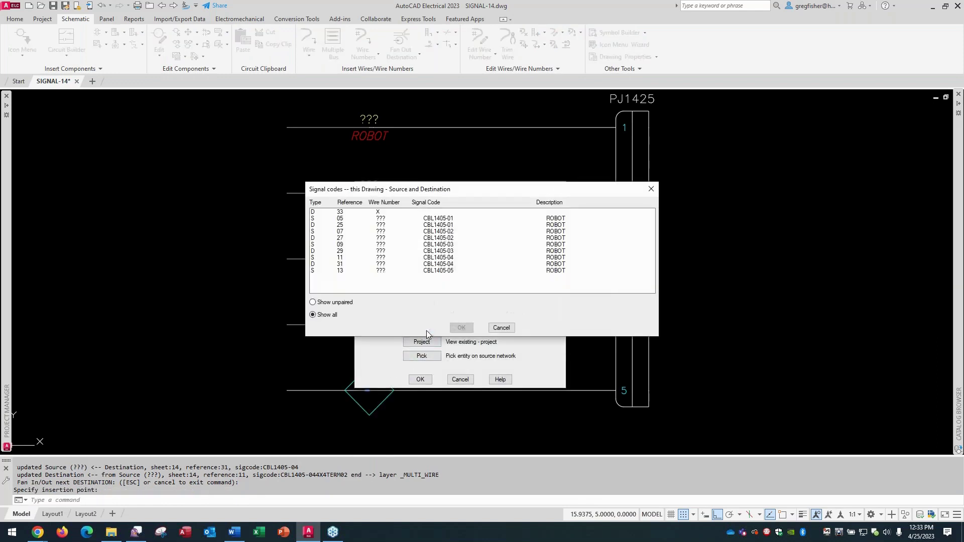
{"action": "left_click", "coordinate": [459, 271]}
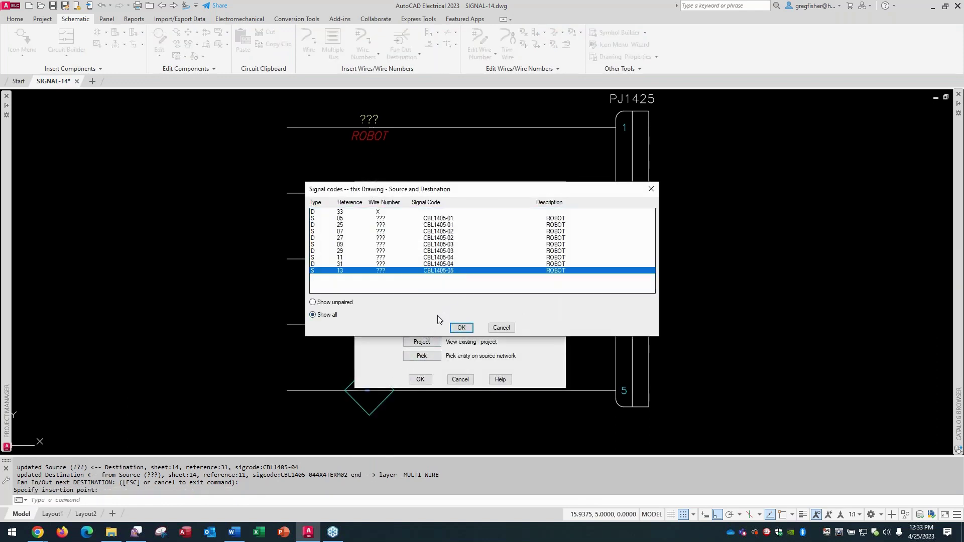
{"action": "left_click", "coordinate": [462, 329]}
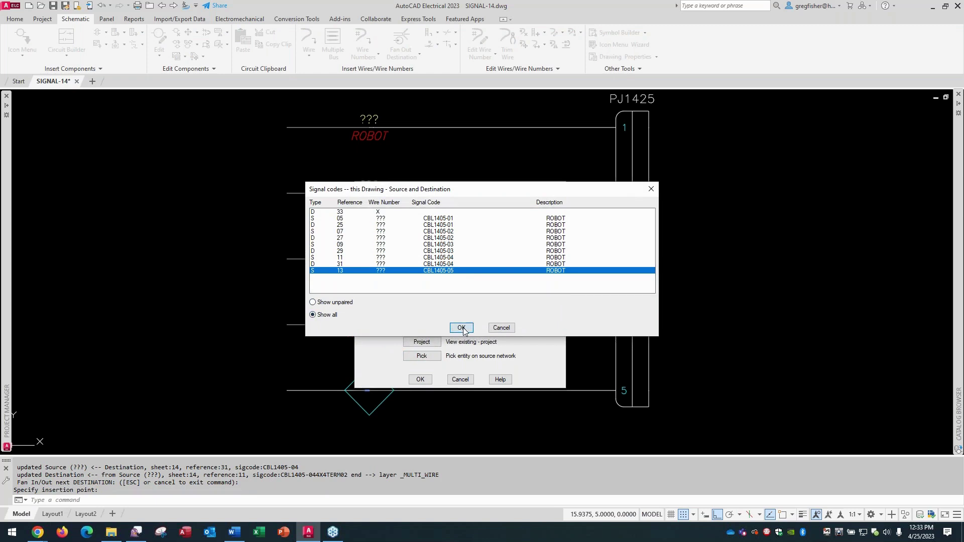
{"action": "left_click", "coordinate": [419, 380]}
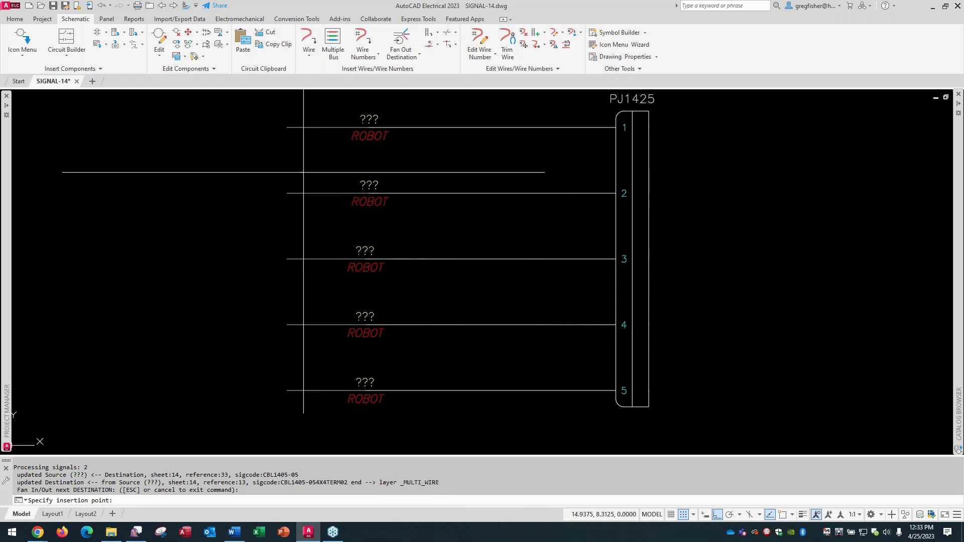
{"action": "key", "text": "Escape"}
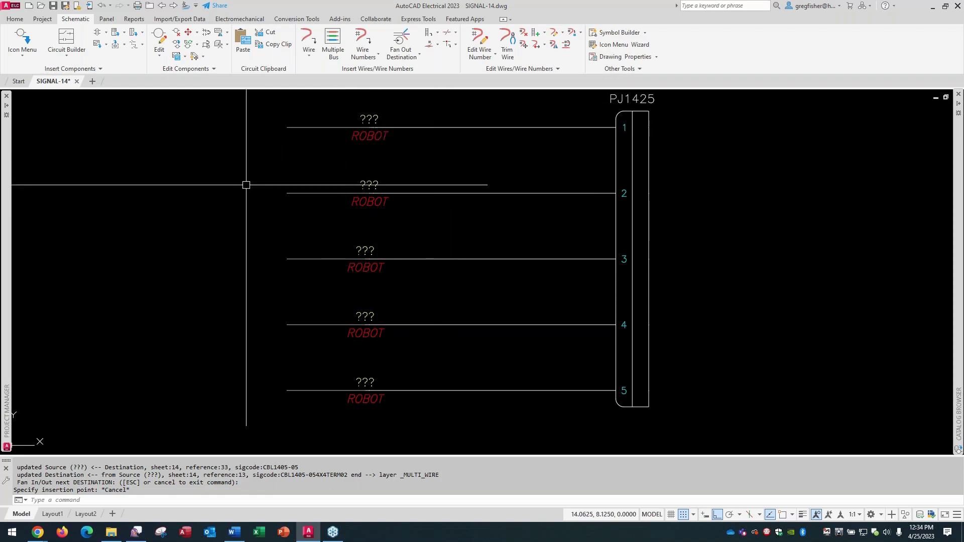
Start a schematic Cable From/To report covering all of the active drawing
{"action": "scroll", "coordinate": [246, 186], "scroll_direction": "down", "scroll_amount": 6}
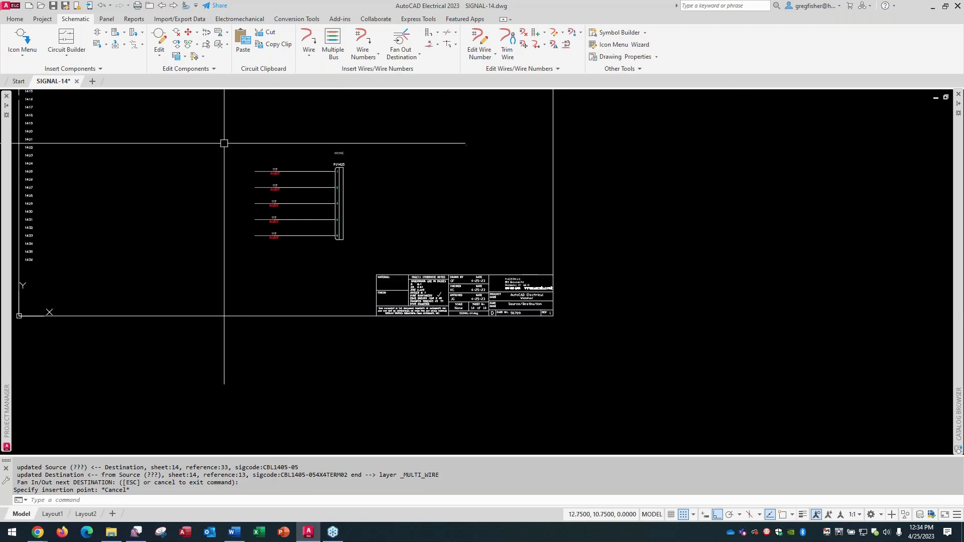
{"action": "mouse_move", "coordinate": [224, 144]}
{"action": "middle_mouse_down"}
{"action": "mouse_move", "coordinate": [371, 213]}
{"action": "mouse_move", "coordinate": [401, 254]}
{"action": "middle_mouse_up"}
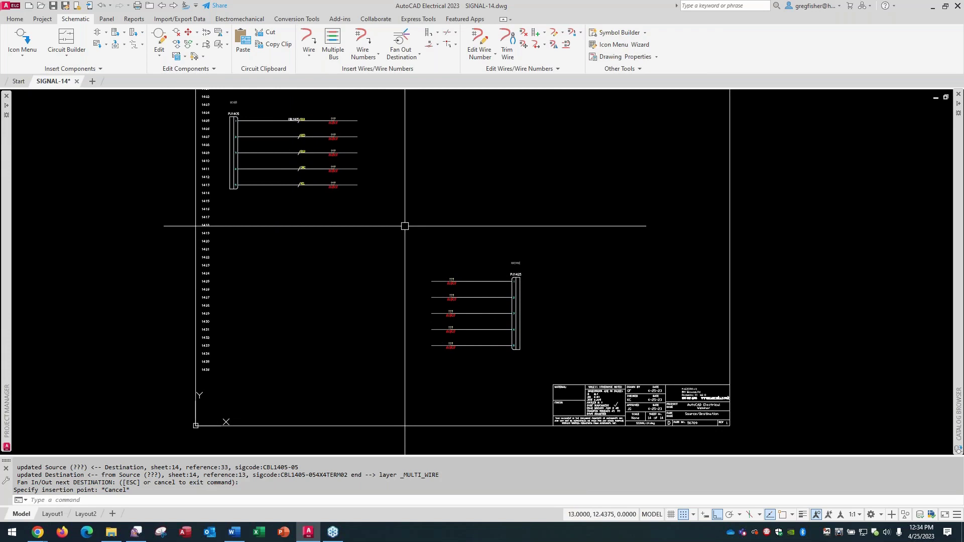
{"action": "scroll", "coordinate": [405, 226], "scroll_direction": "up", "scroll_amount": 2}
{"action": "middle_click_drag", "start_coordinate": [404, 226], "coordinate": [408, 286]}
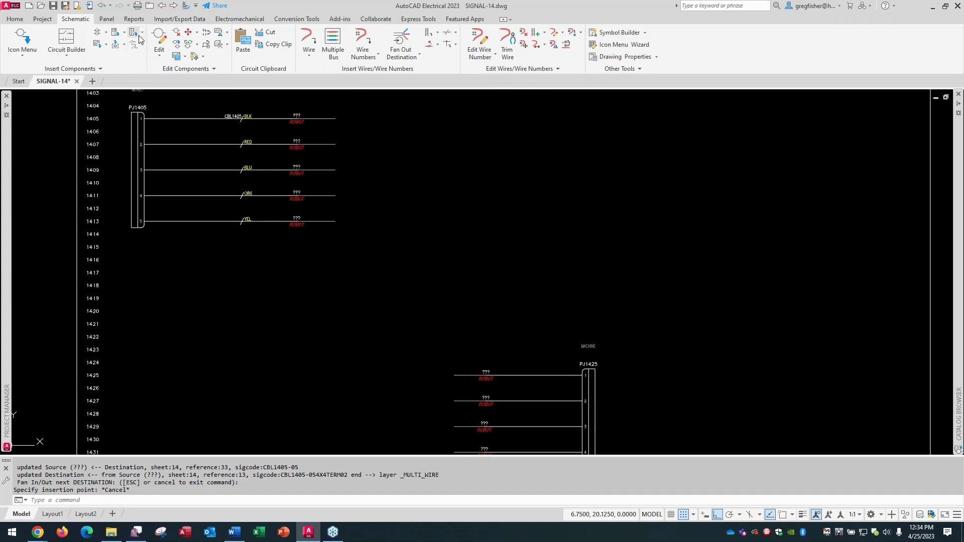
{"action": "left_click", "coordinate": [133, 19]}
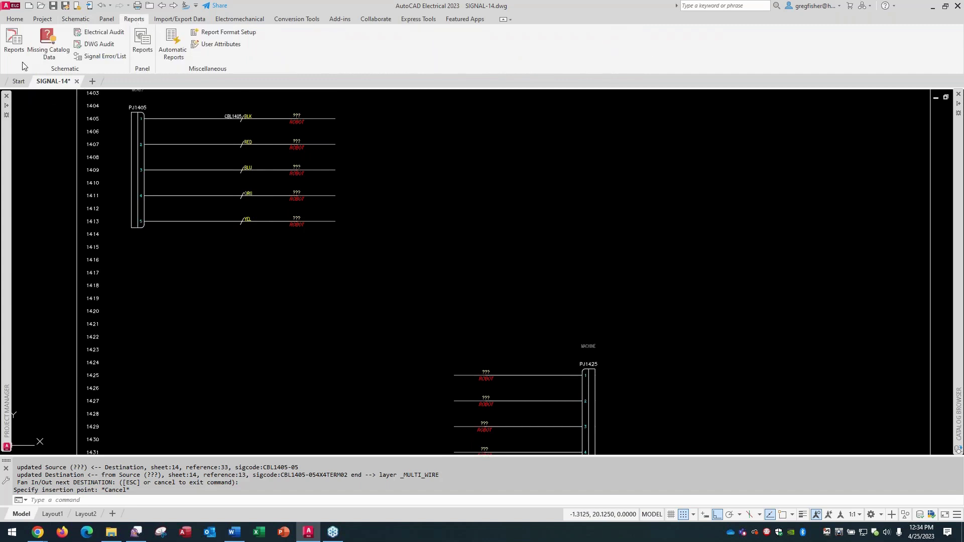
{"action": "left_click", "coordinate": [15, 49]}
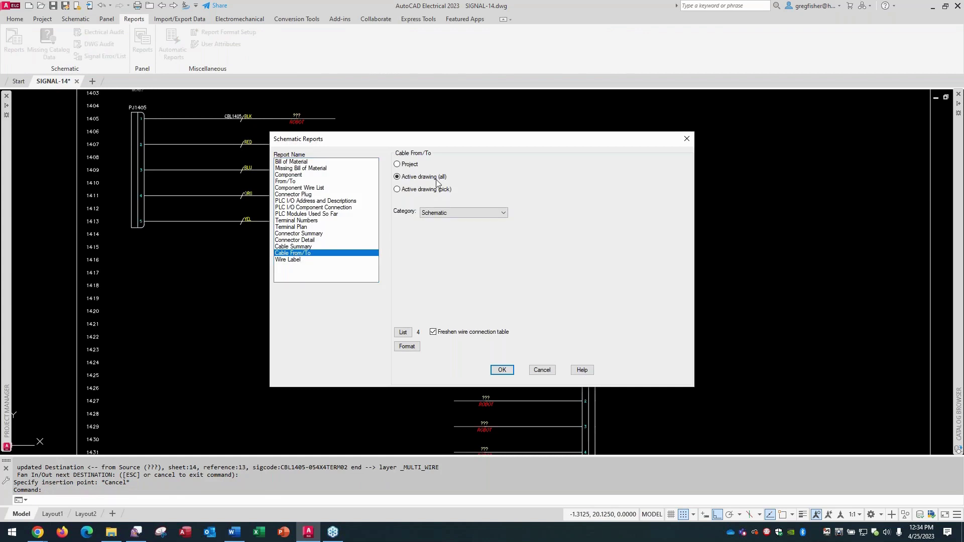
{"action": "left_click", "coordinate": [498, 371]}
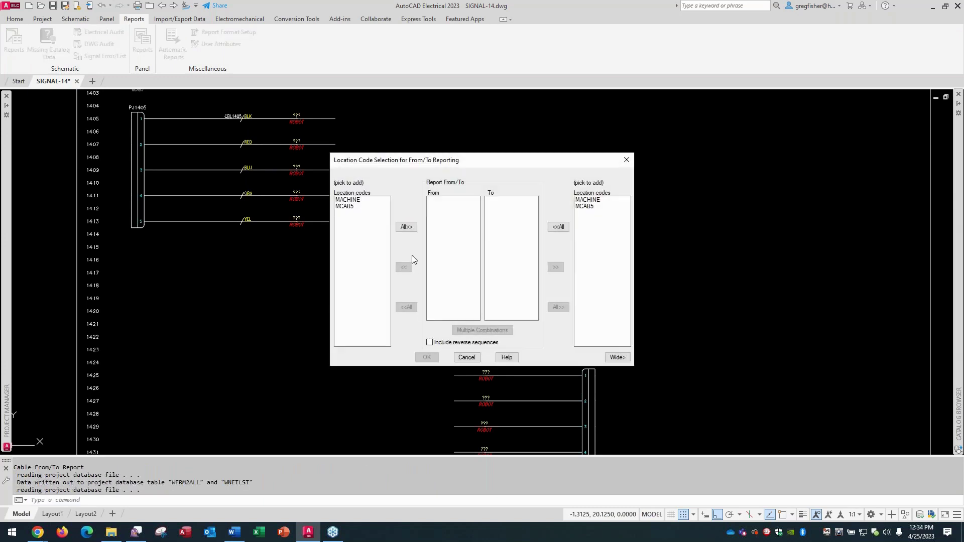
Include all location codes on both the From and To sides, review the generated cable report, and exit reporting
{"action": "left_click", "coordinate": [409, 230]}
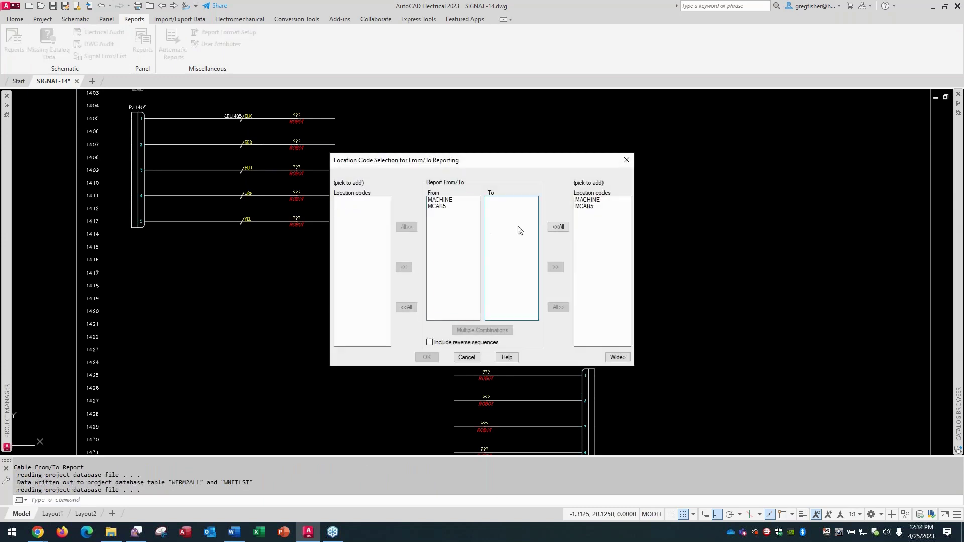
{"action": "left_click", "coordinate": [551, 227]}
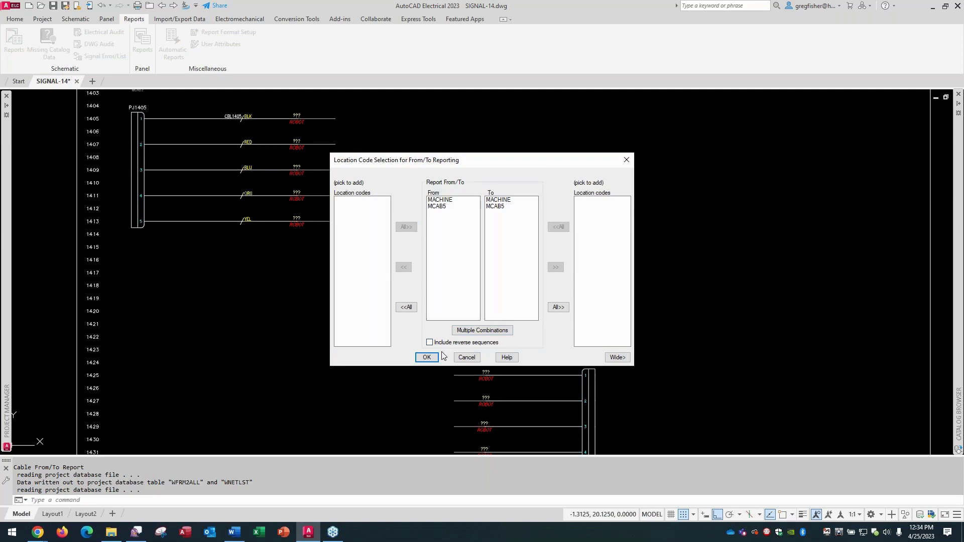
{"action": "left_click", "coordinate": [427, 358]}
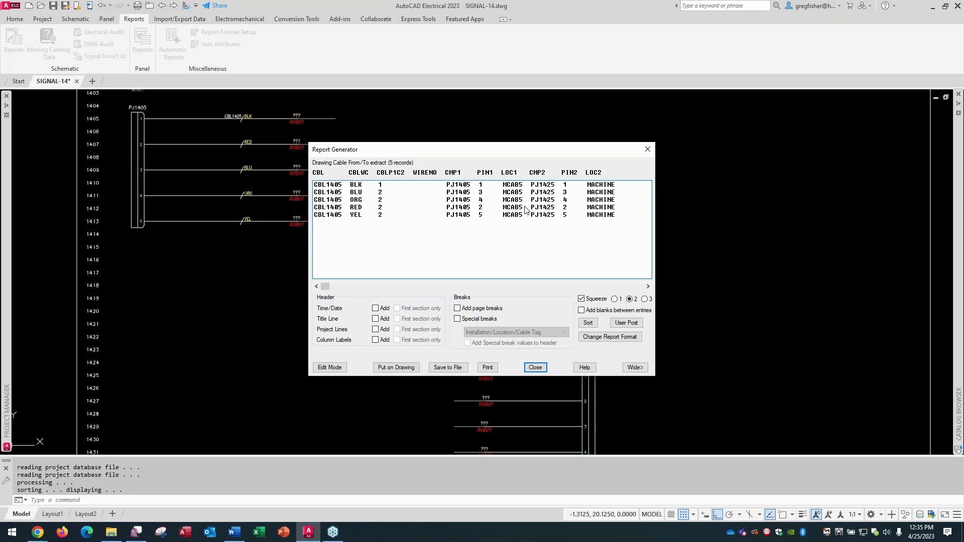
{"action": "left_click", "coordinate": [535, 368]}
{"action": "left_click", "coordinate": [467, 360]}
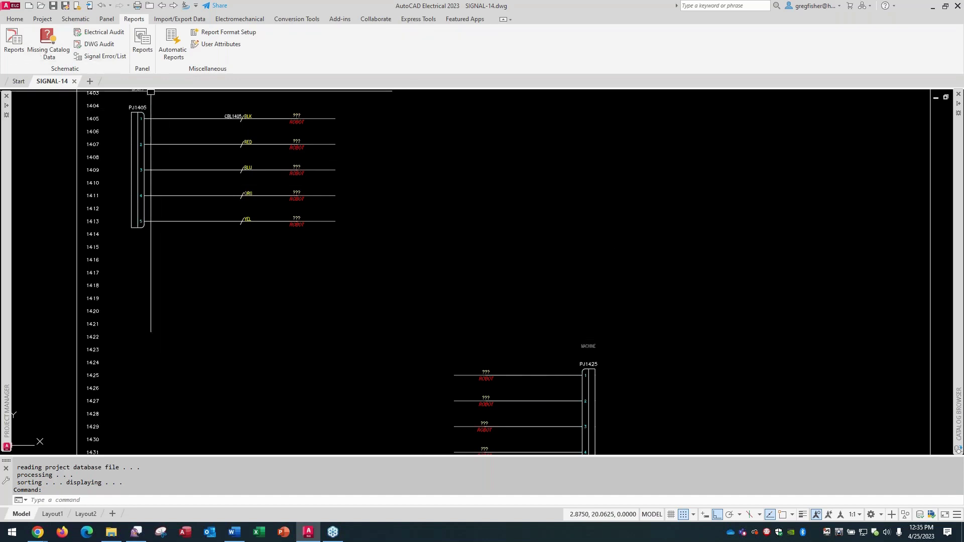
Draw a vertical line 6.5 units down from the free end of PJ1405's pin 1 wire to line reference 1418
{"action": "left_click", "coordinate": [14, 21]}
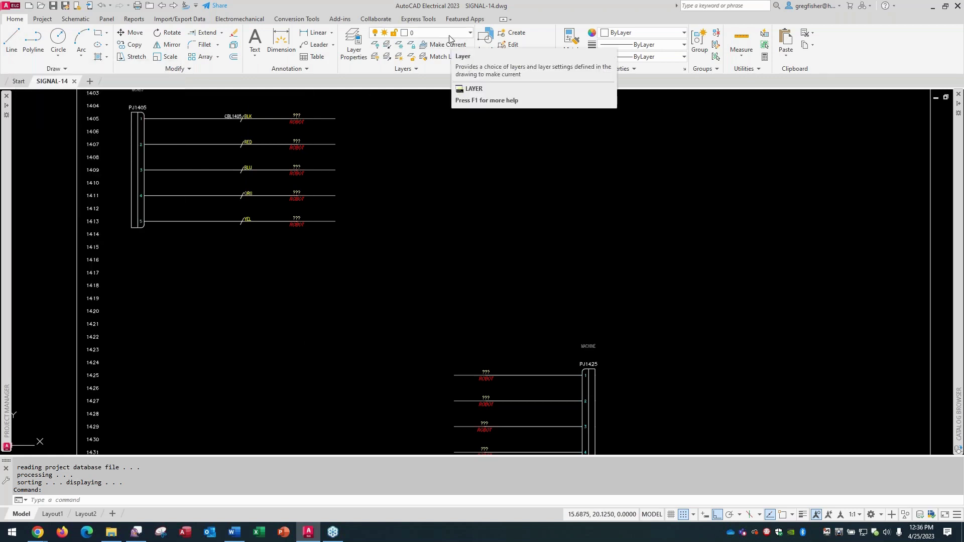
{"action": "left_click", "coordinate": [18, 49]}
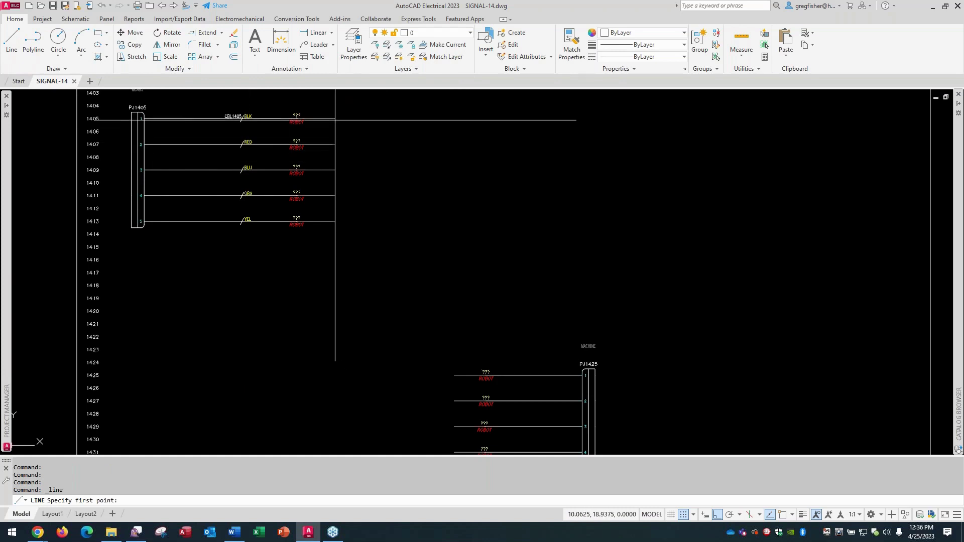
{"action": "scroll", "coordinate": [340, 122], "scroll_direction": "up", "scroll_amount": 6}
{"action": "left_click", "coordinate": [336, 117]}
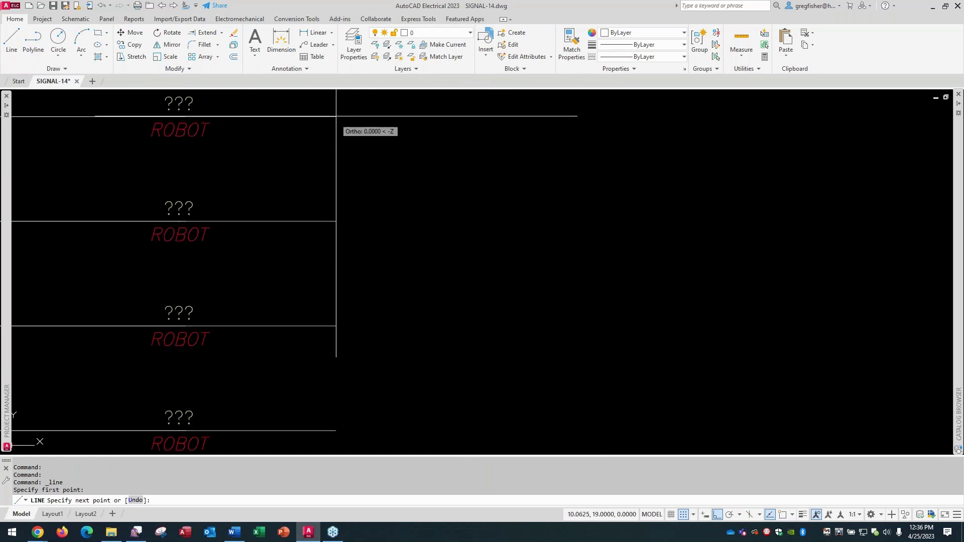
{"action": "scroll", "coordinate": [354, 145], "scroll_direction": "down", "scroll_amount": 4}
{"action": "scroll", "coordinate": [404, 238], "scroll_direction": "down", "scroll_amount": 4}
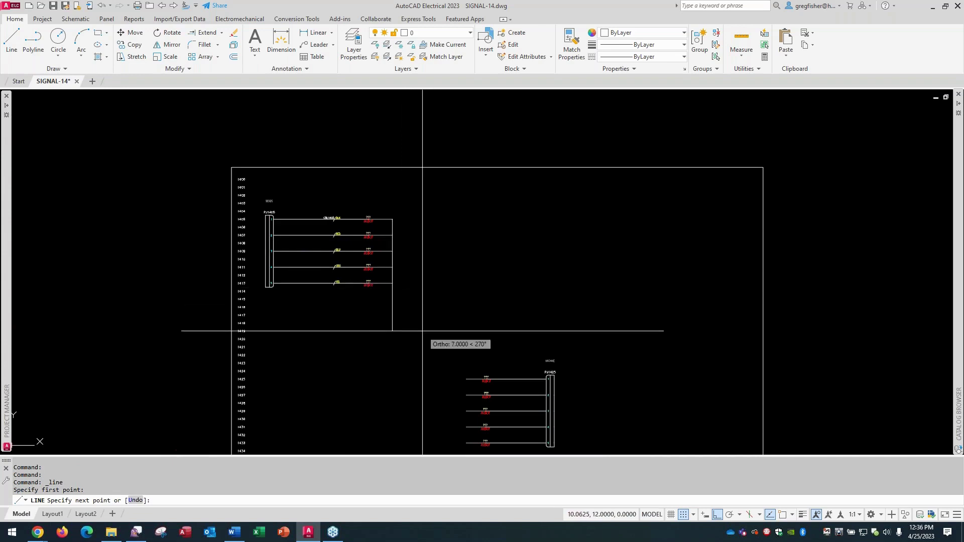
{"action": "scroll", "coordinate": [422, 331], "scroll_direction": "up", "scroll_amount": 4}
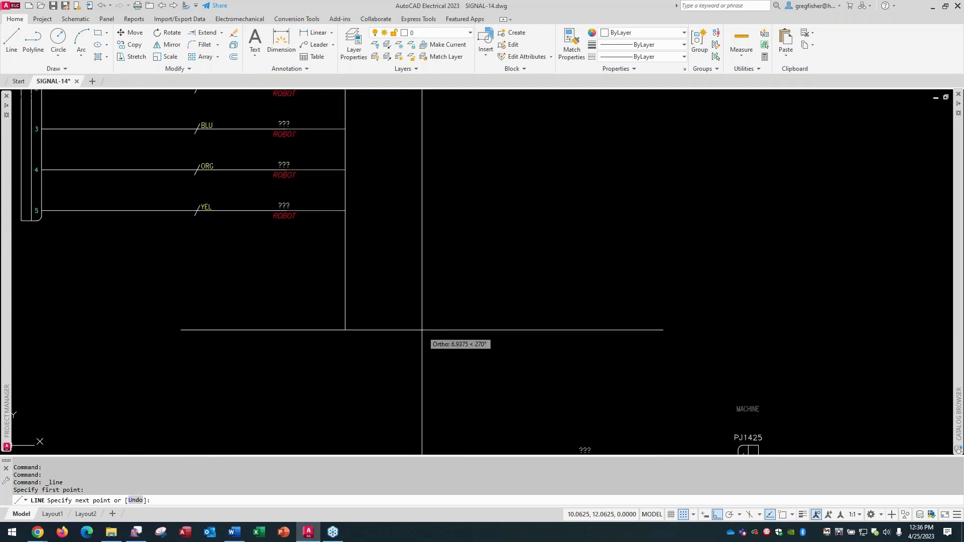
{"action": "mouse_move", "coordinate": [422, 330]}
{"action": "middle_mouse_down"}
{"action": "mouse_move", "coordinate": [536, 190]}
{"action": "mouse_move", "coordinate": [527, 206]}
{"action": "middle_mouse_up"}
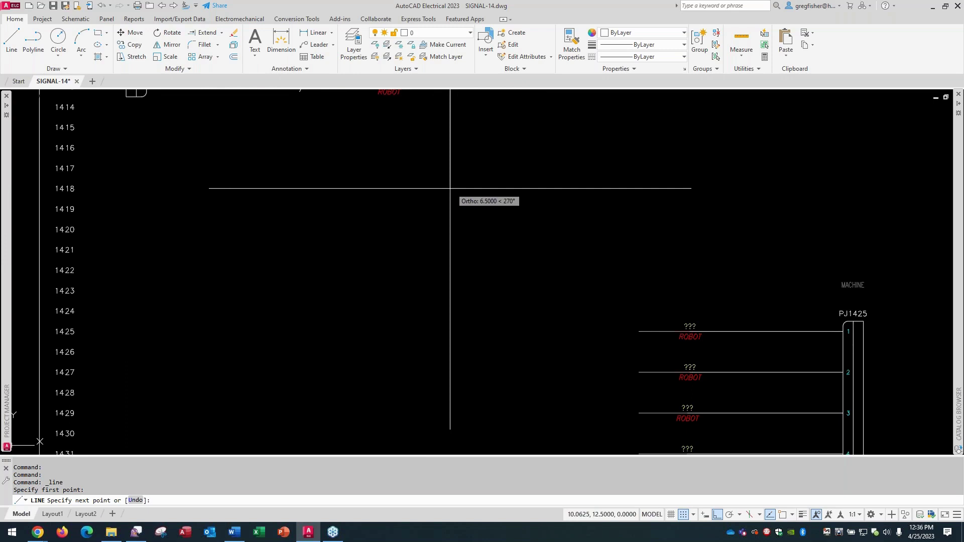
{"action": "left_click", "coordinate": [450, 188]}
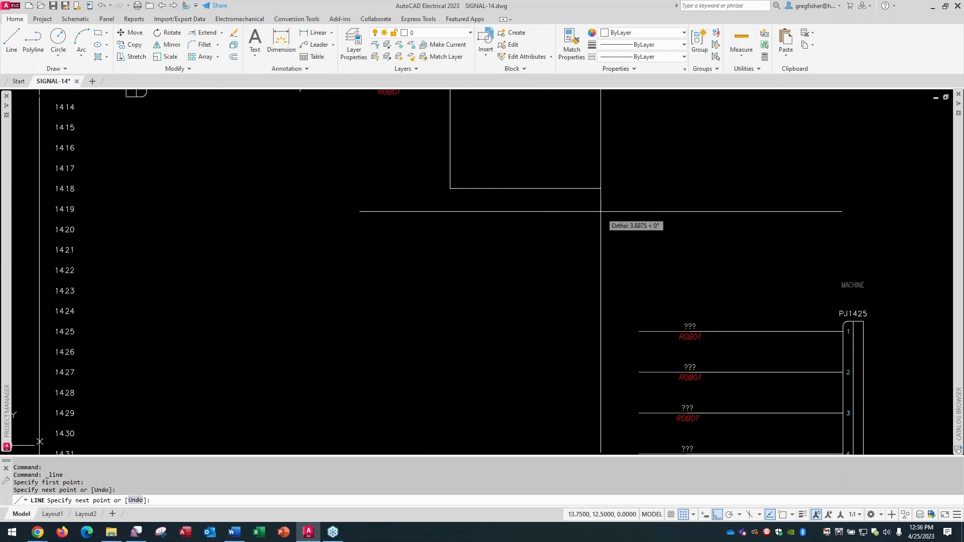
Continue the line horizontally to above PJ1425's wire ends, then straight down to the end of its pin 5 wire, and finish it
{"action": "left_click", "coordinate": [639, 209]}
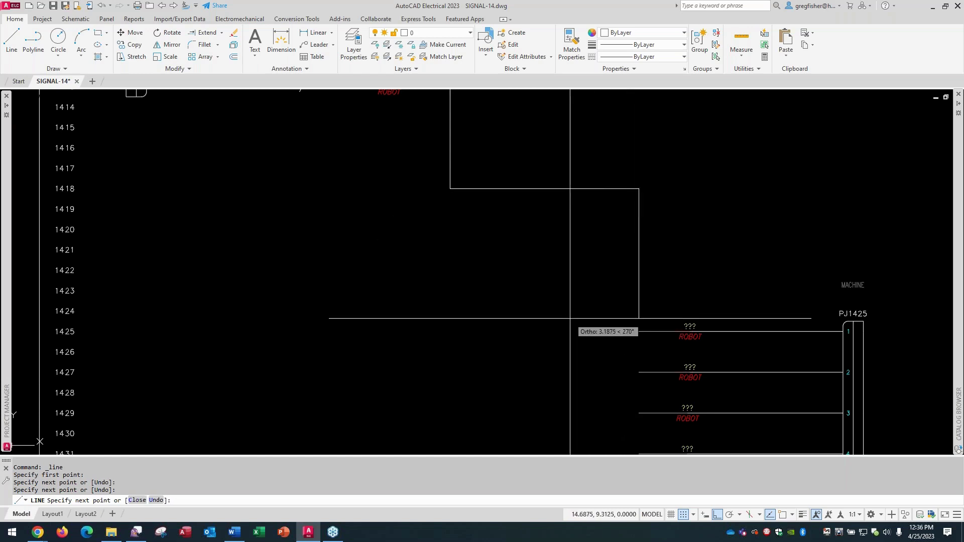
{"action": "middle_click_drag", "start_coordinate": [568, 318], "coordinate": [557, 163]}
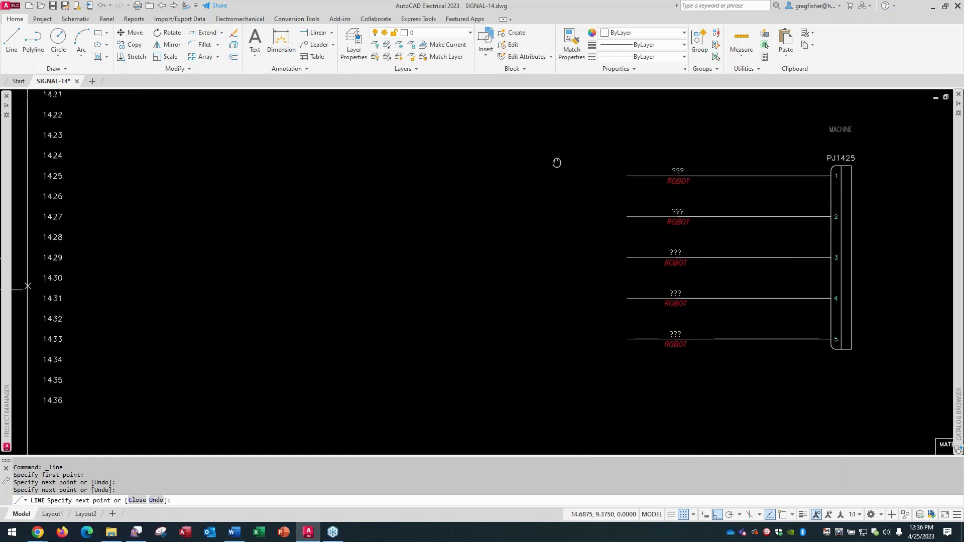
{"action": "left_click", "coordinate": [626, 339]}
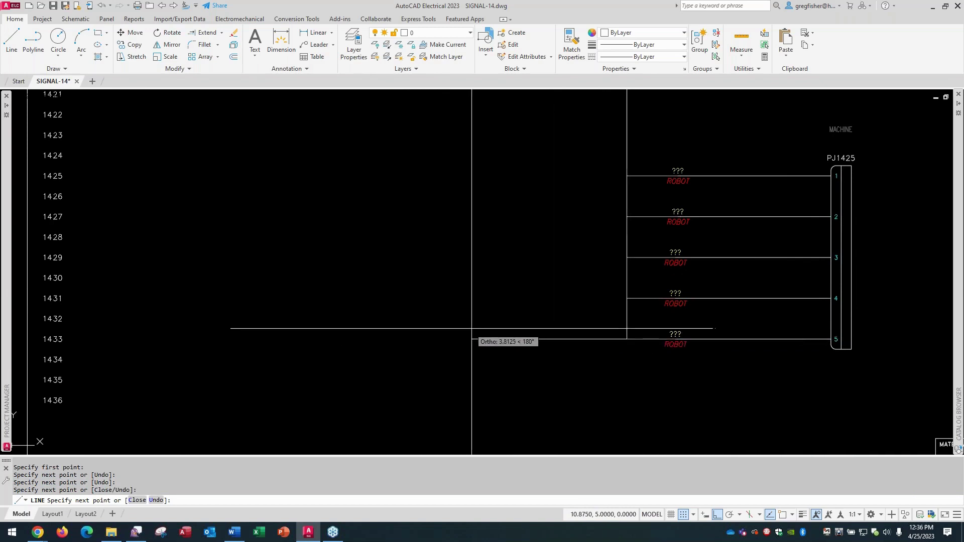
{"action": "key", "text": "Return"}
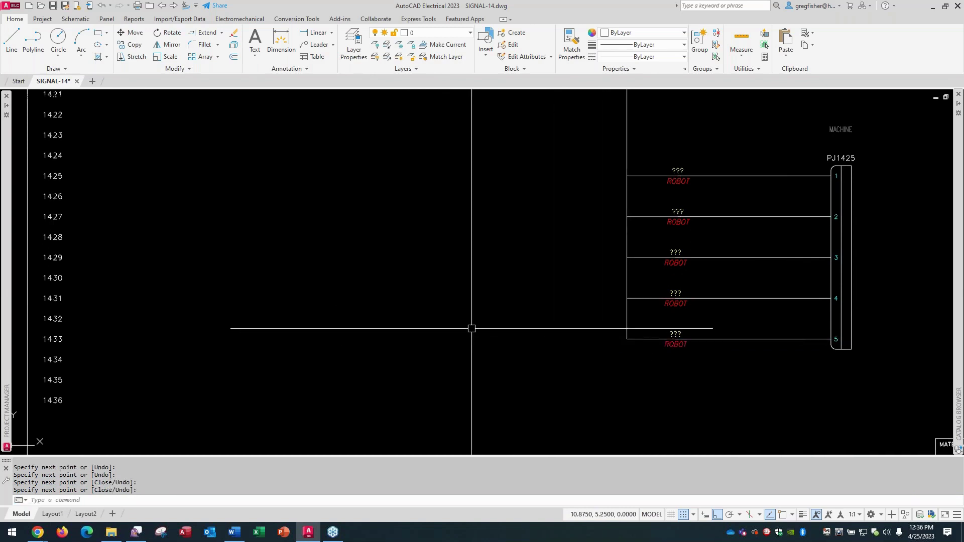
{"action": "key", "text": "Return"}
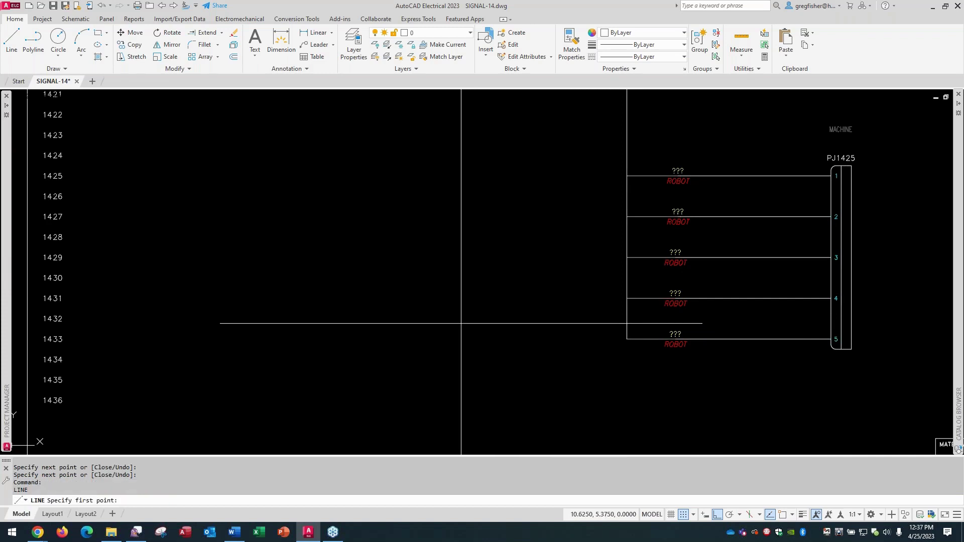
{"action": "key", "text": "Escape"}
Fillet the corner between PJ1405's pin 1 wire and the vertical cable line with a 0.25 radius
{"action": "scroll", "coordinate": [444, 216], "scroll_direction": "down", "scroll_amount": 2}
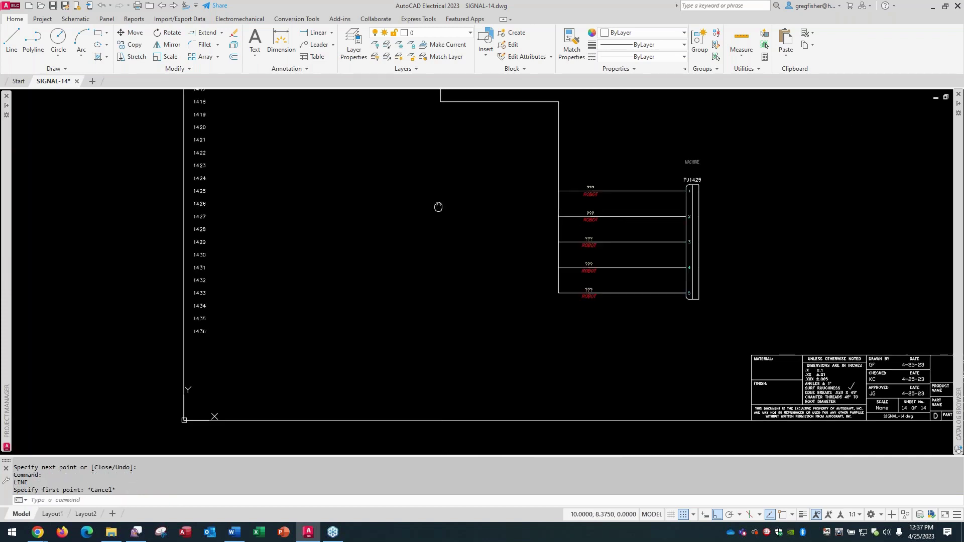
{"action": "middle_click_drag", "start_coordinate": [437, 206], "coordinate": [412, 395]}
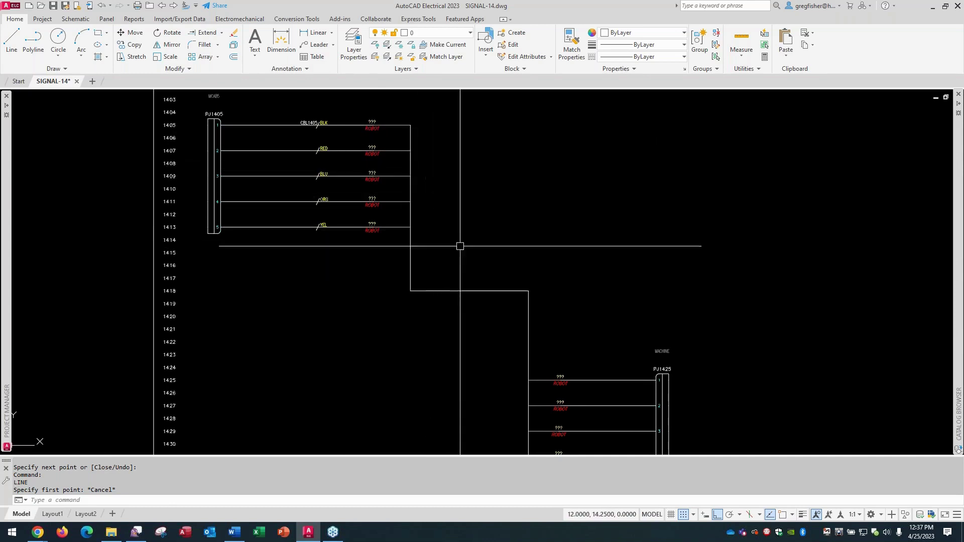
{"action": "middle_click_drag", "start_coordinate": [512, 389], "coordinate": [476, 233]}
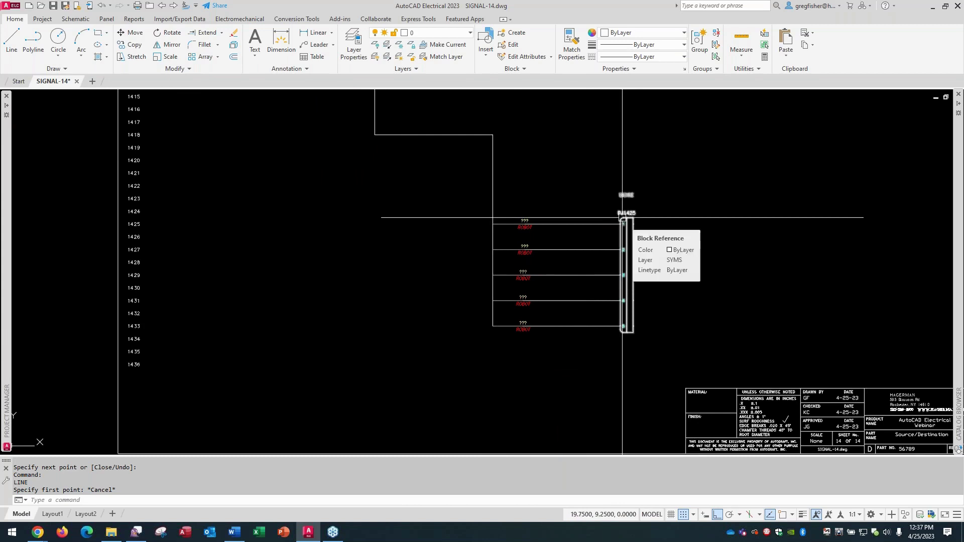
{"action": "middle_click_drag", "start_coordinate": [346, 134], "coordinate": [348, 297]}
{"action": "scroll", "coordinate": [415, 227], "scroll_direction": "up", "scroll_amount": 2}
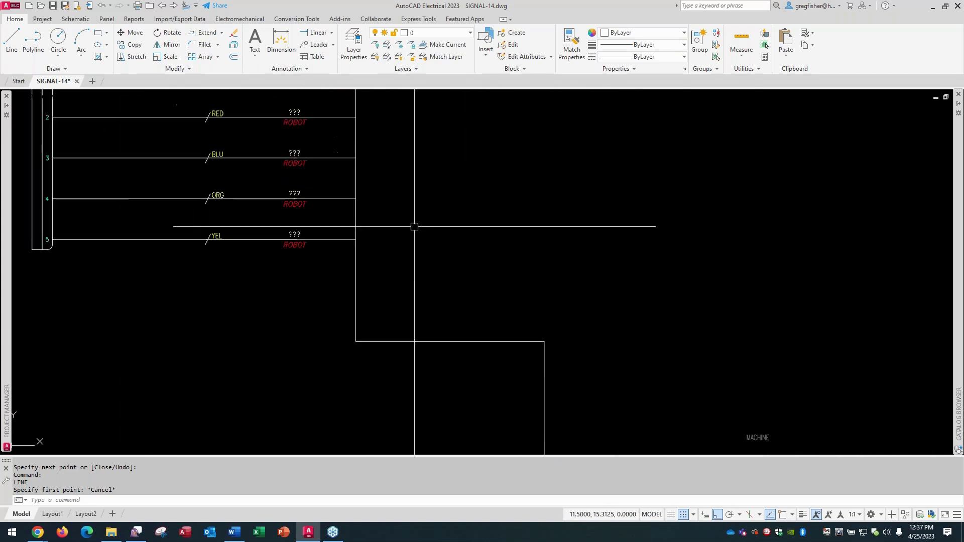
{"action": "middle_click_drag", "start_coordinate": [415, 226], "coordinate": [486, 276]}
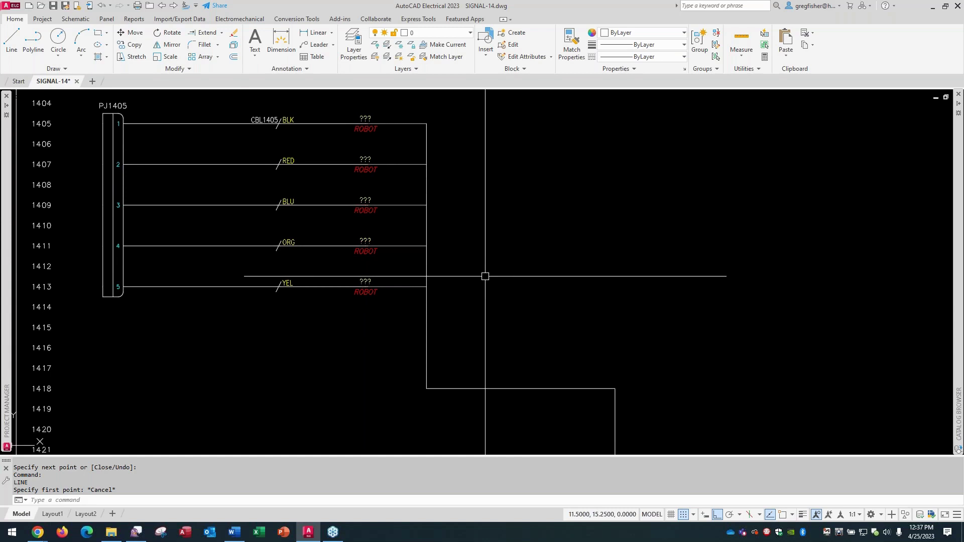
{"action": "left_click", "coordinate": [201, 47]}
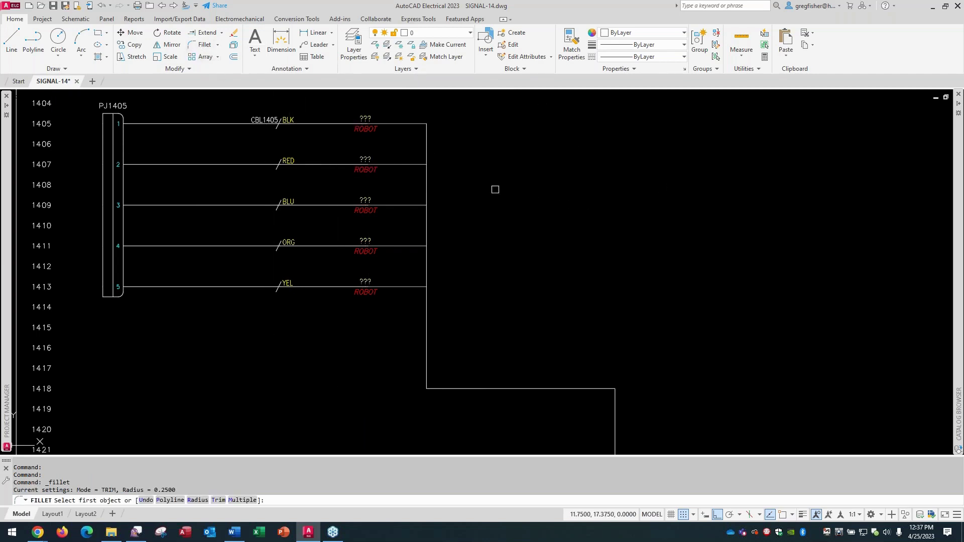
{"action": "left_click", "coordinate": [416, 123]}
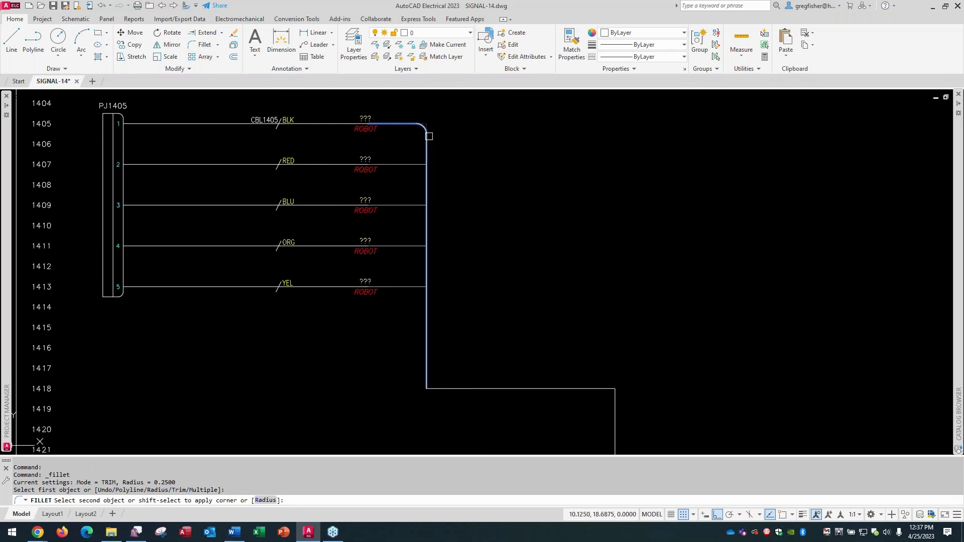
{"action": "left_click", "coordinate": [430, 136]}
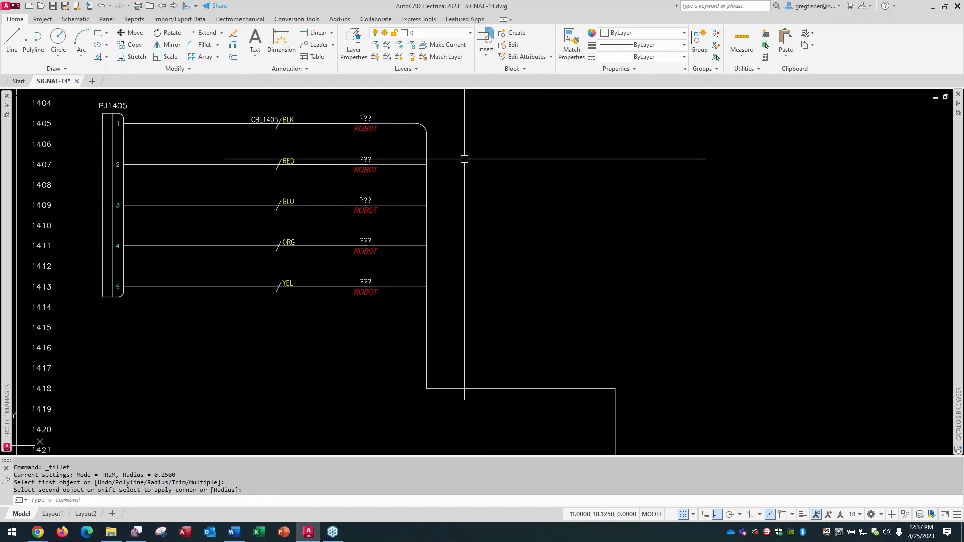
Fillet PJ1405's pin 2, 3, 4 and 5 wires in turn into the vertical cable line with a 0.25 radius, using the Multiple option
{"action": "key", "text": "Return"}
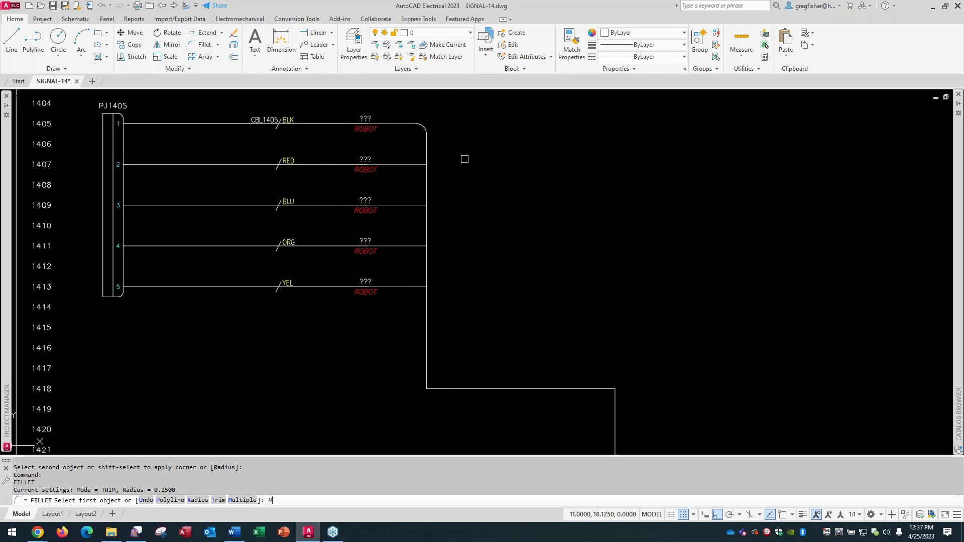
{"action": "type", "text": "M"}
{"action": "key", "text": "Return"}
{"action": "left_click", "coordinate": [416, 164]}
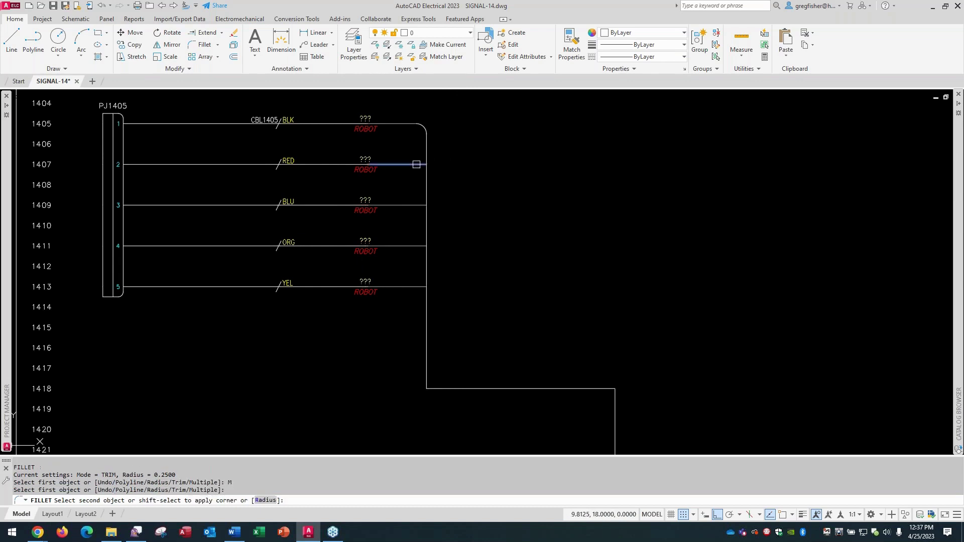
{"action": "left_click", "coordinate": [426, 180]}
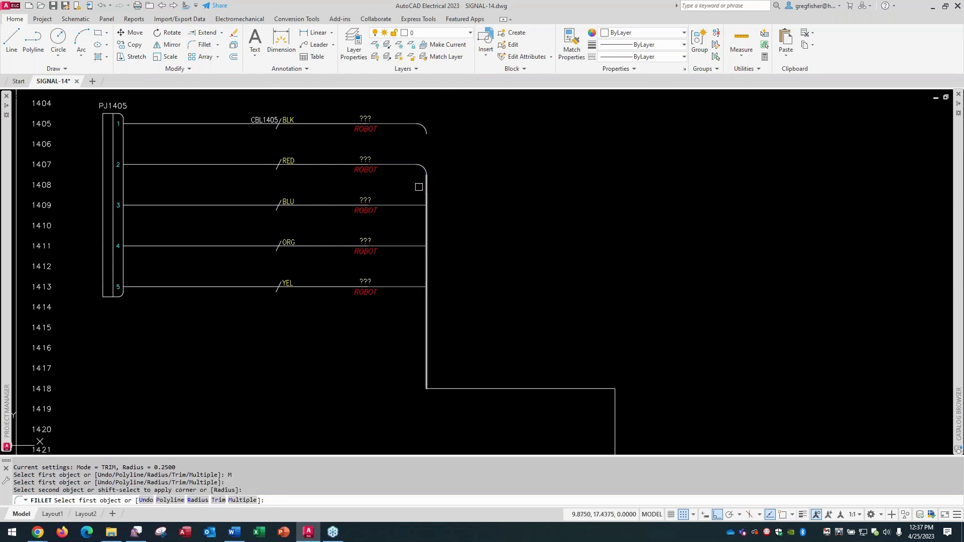
{"action": "left_click", "coordinate": [410, 205]}
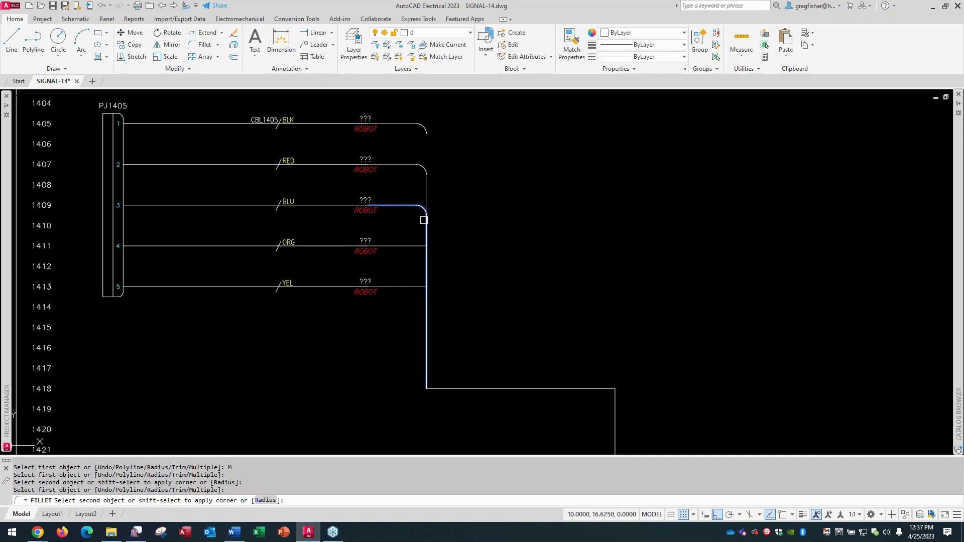
{"action": "left_click", "coordinate": [424, 220]}
{"action": "left_click", "coordinate": [417, 246]}
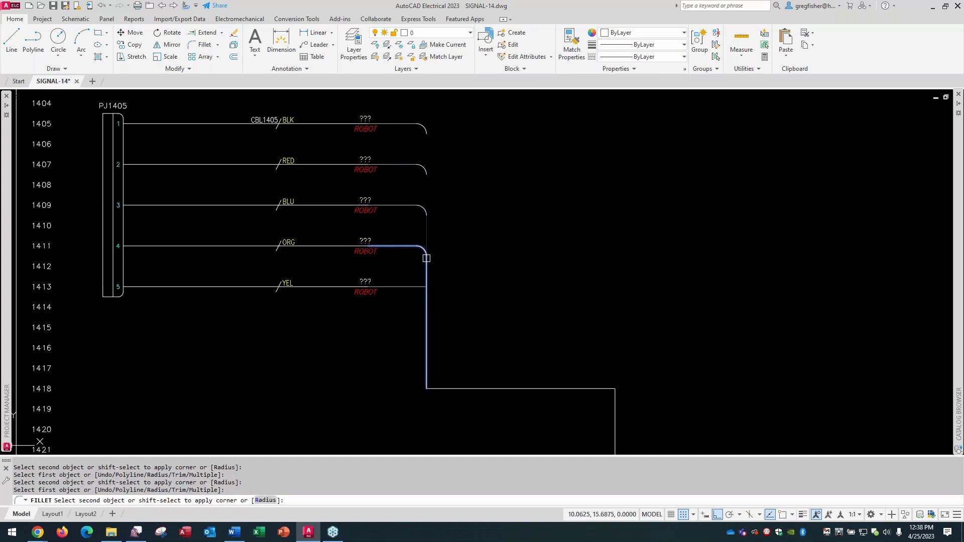
{"action": "left_click", "coordinate": [426, 258]}
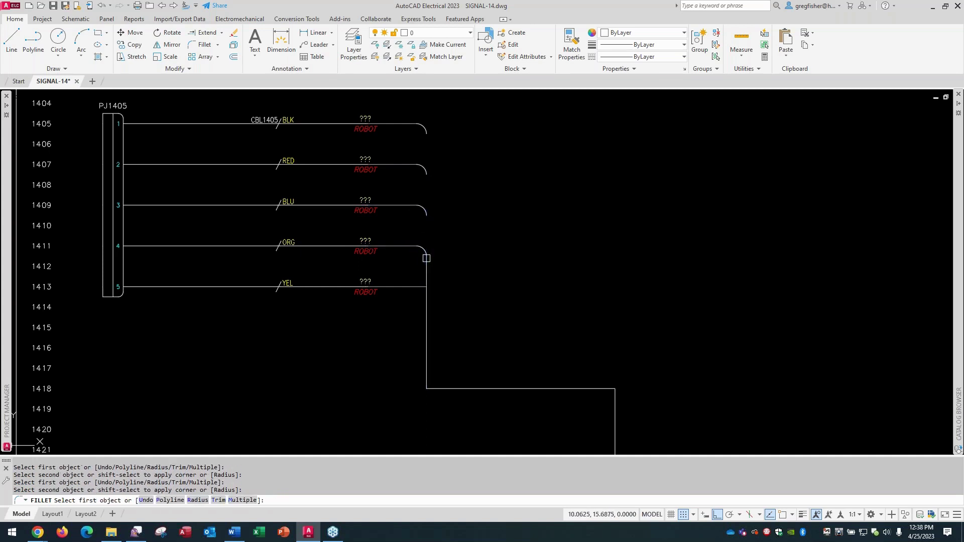
{"action": "left_click", "coordinate": [414, 289]}
{"action": "left_click", "coordinate": [426, 302]}
{"action": "key", "text": "Escape"}
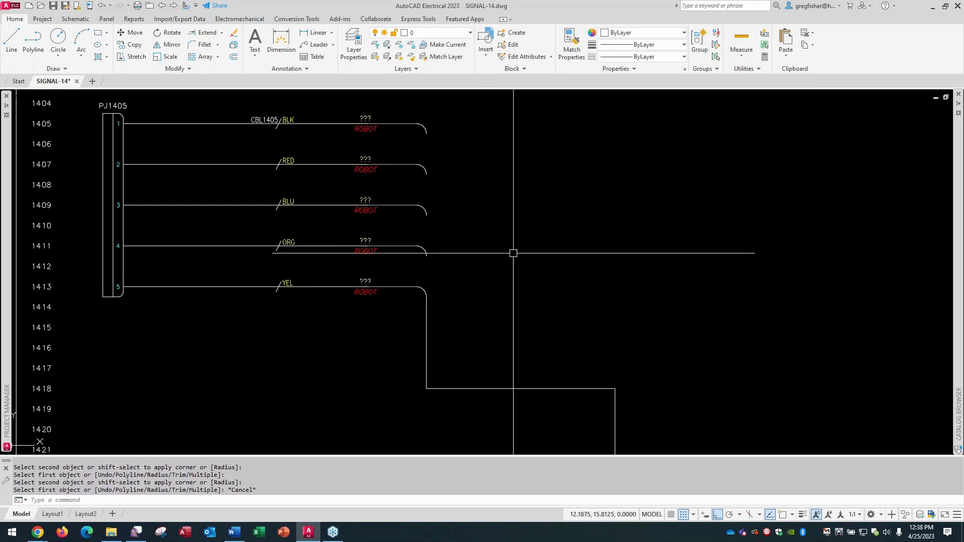
Extend the vertical cable line up to the fillet arc of PJ1405's pin 1 wire, using that arc as the boundary edge
{"action": "left_click", "coordinate": [206, 32]}
{"action": "right_click", "coordinate": [580, 167]}
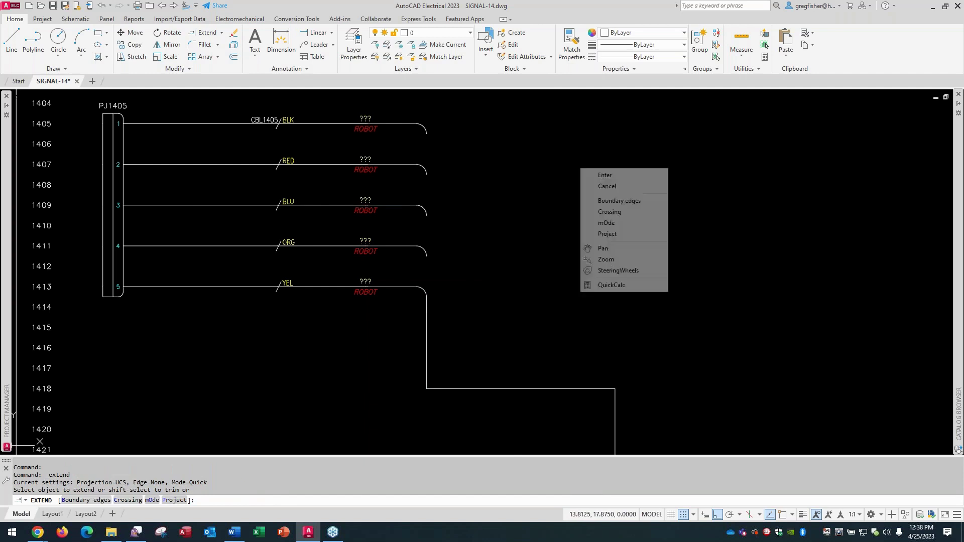
{"action": "left_click", "coordinate": [607, 201]}
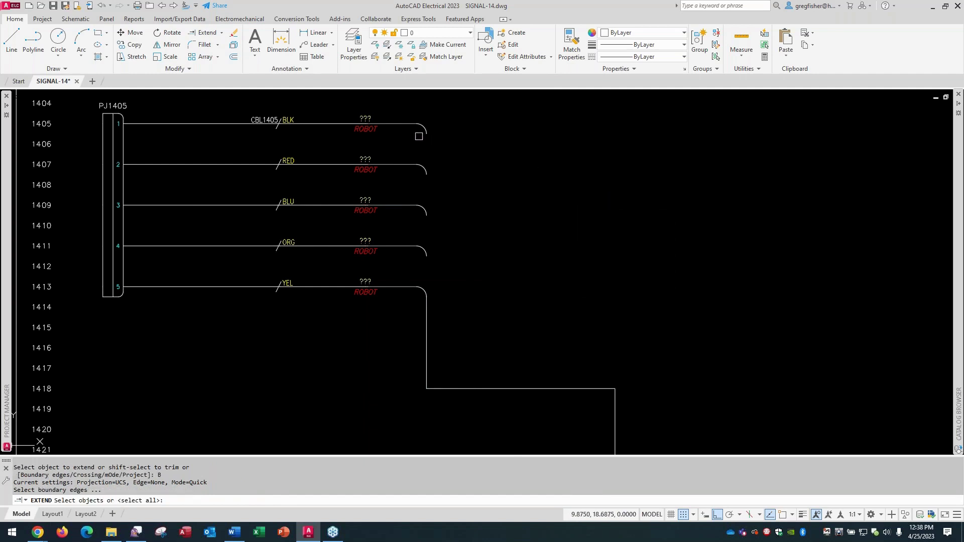
{"action": "left_click", "coordinate": [425, 129]}
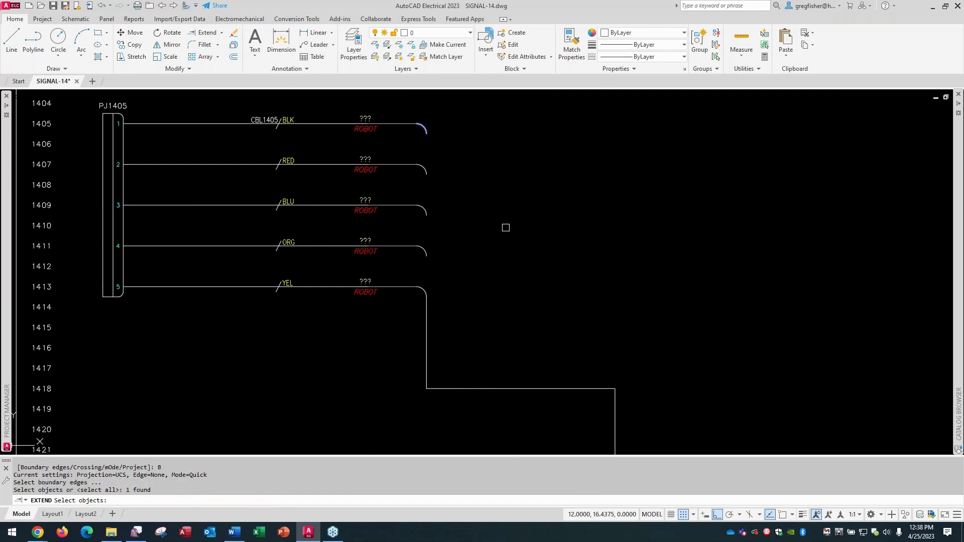
{"action": "key", "text": "Return"}
{"action": "left_click", "coordinate": [429, 312]}
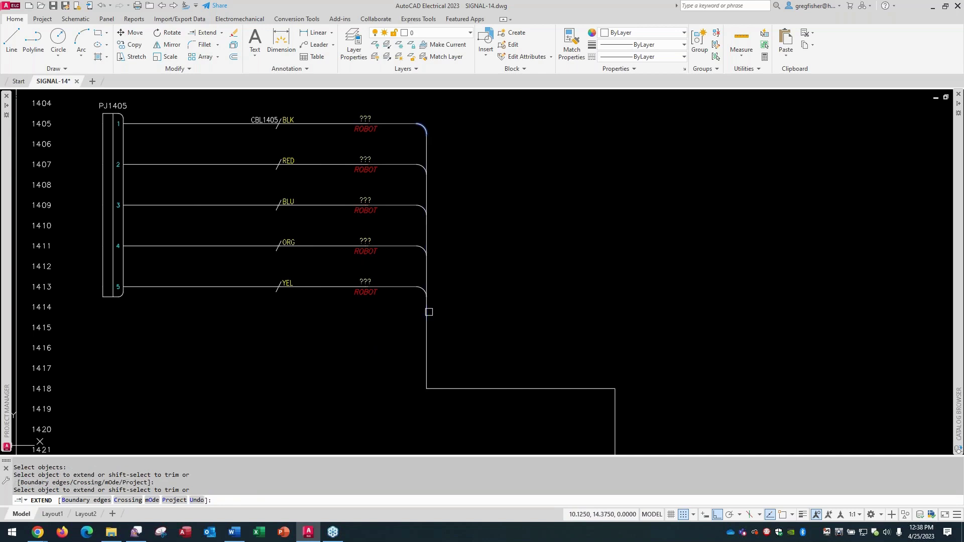
{"action": "left_click", "coordinate": [429, 312]}
{"action": "key", "text": "Escape"}
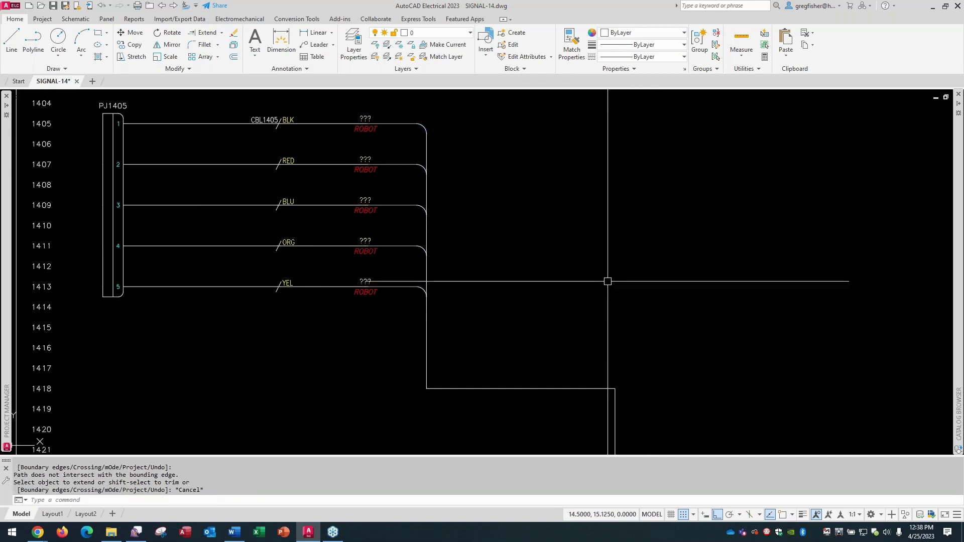
Fillet both ends of the horizontal cable segment at line reference 1418 into the adjoining vertical lines with a 0.25 radius
{"action": "middle_click_drag", "start_coordinate": [603, 276], "coordinate": [513, 121]}
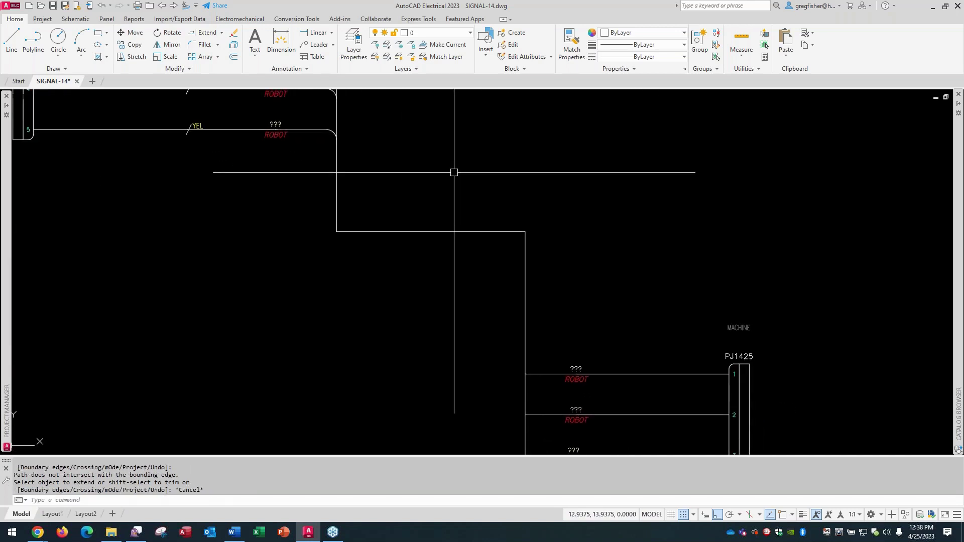
{"action": "left_click", "coordinate": [206, 46]}
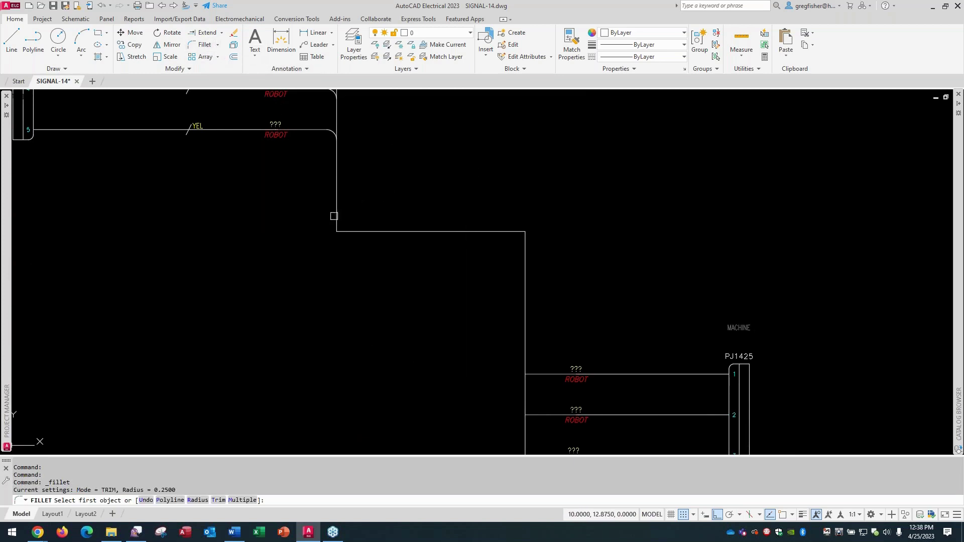
{"action": "left_click", "coordinate": [337, 213]}
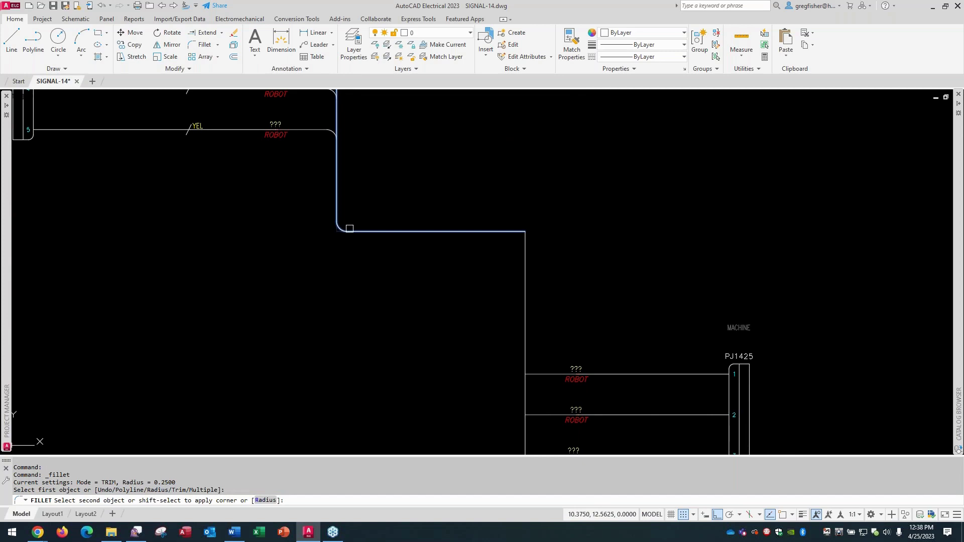
{"action": "left_click", "coordinate": [349, 230]}
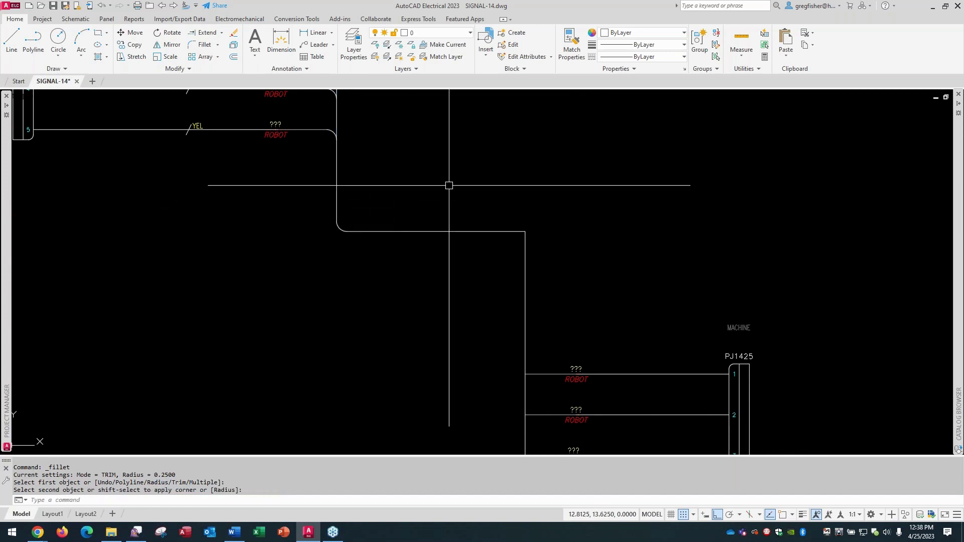
{"action": "key", "text": "Return"}
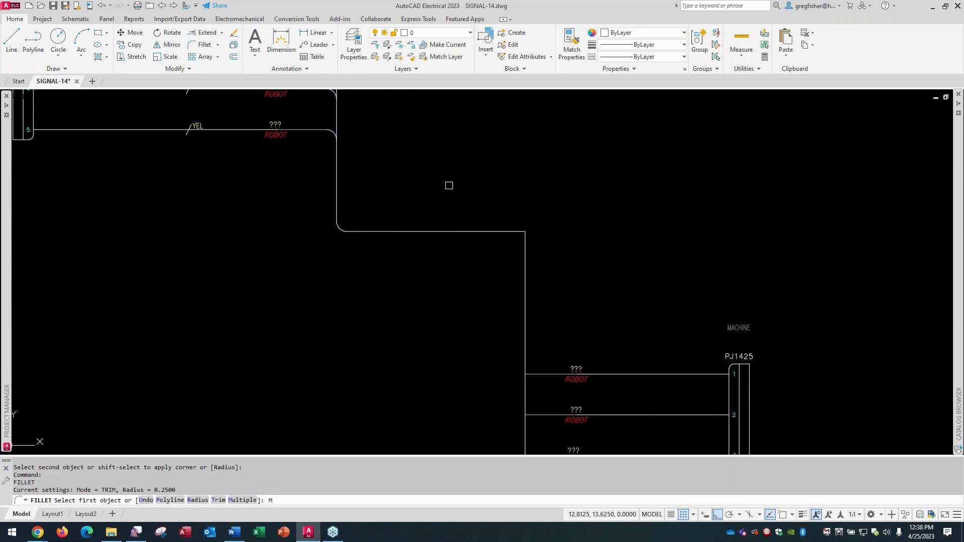
{"action": "type", "text": "M"}
{"action": "key", "text": "Return"}
{"action": "left_click", "coordinate": [513, 231]}
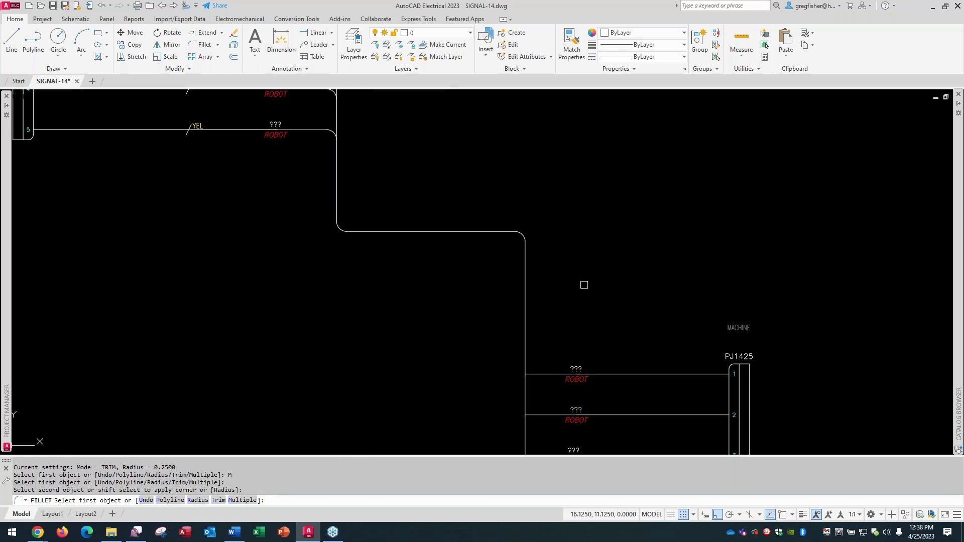
Fillet PJ1425's wires into the vertical cable line with a 0.25 radius, working upward from pin 5 to pin 1
{"action": "middle_click_drag", "start_coordinate": [583, 281], "coordinate": [540, 116]}
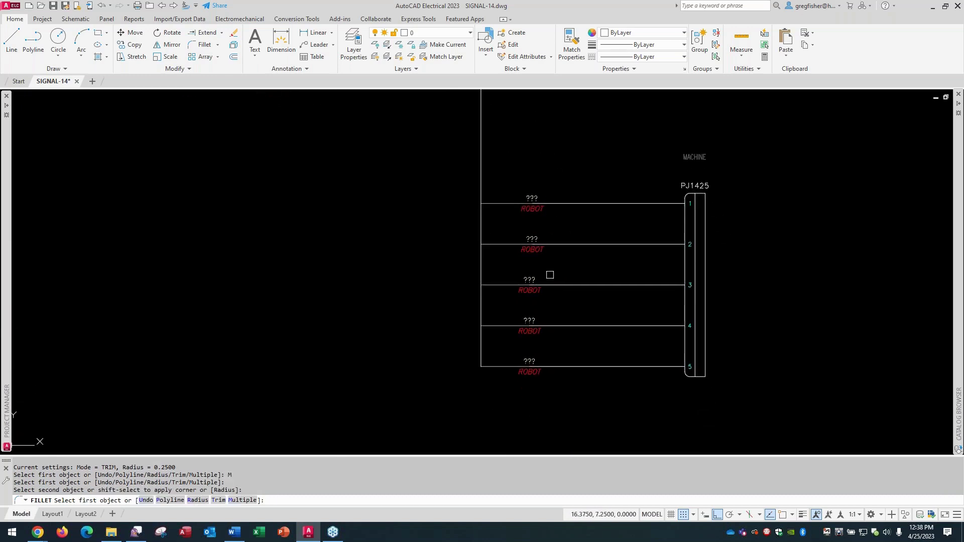
{"action": "left_click", "coordinate": [484, 351]}
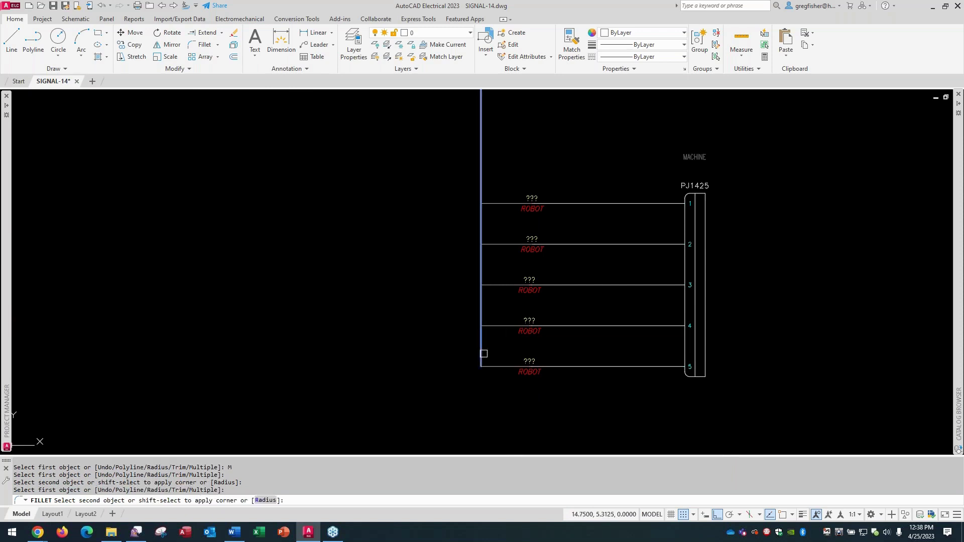
{"action": "left_click", "coordinate": [494, 366]}
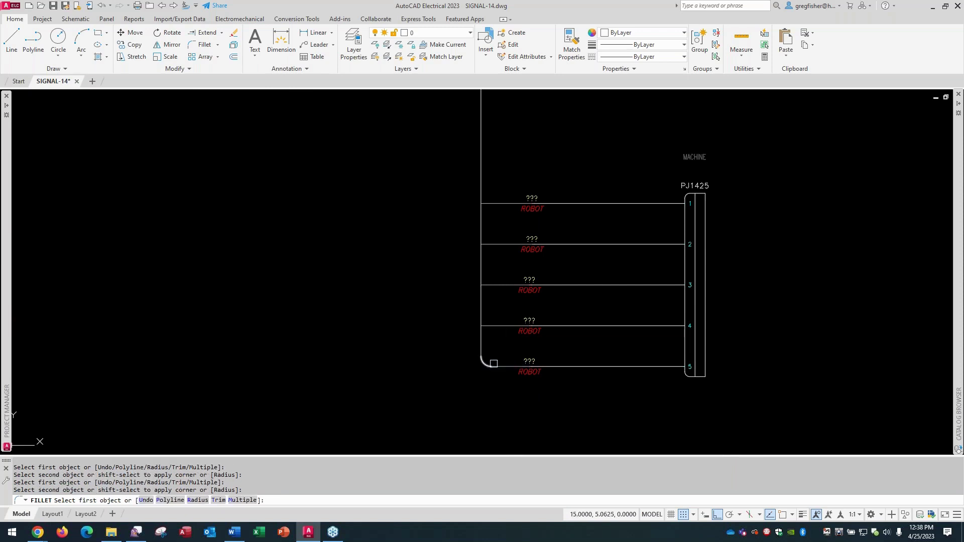
{"action": "left_click", "coordinate": [488, 326]}
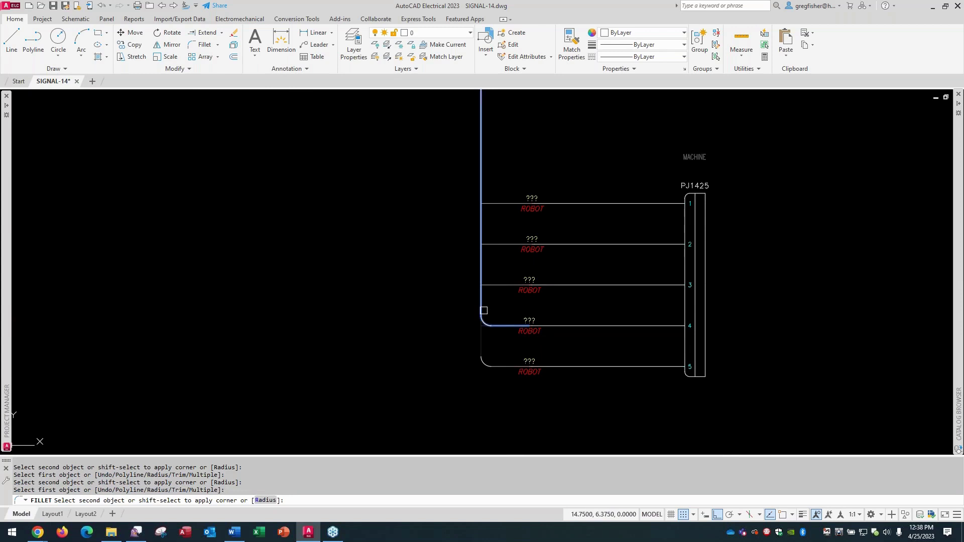
{"action": "left_click", "coordinate": [484, 310]}
{"action": "left_click", "coordinate": [494, 284]}
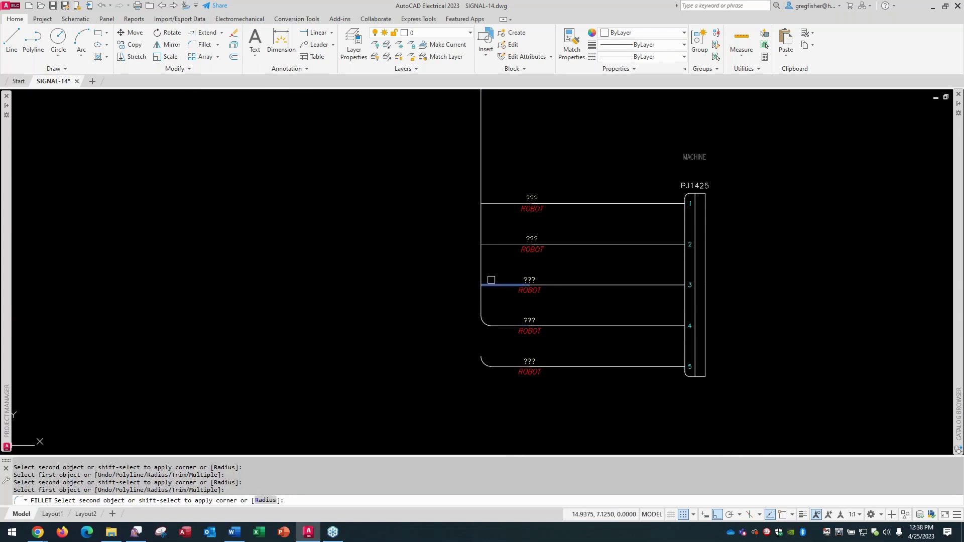
{"action": "left_click", "coordinate": [483, 272]}
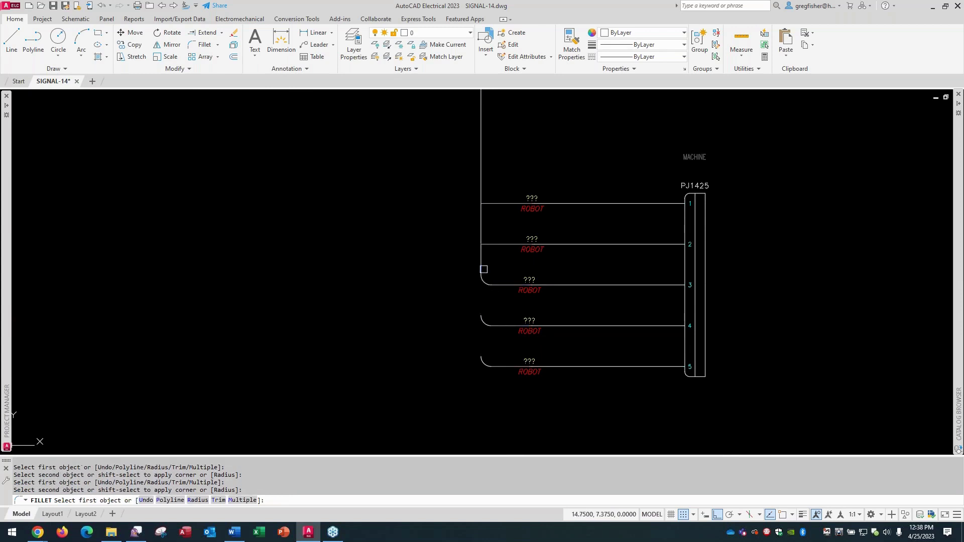
{"action": "left_click", "coordinate": [494, 244]}
{"action": "left_click", "coordinate": [481, 224]}
{"action": "left_click", "coordinate": [496, 203]}
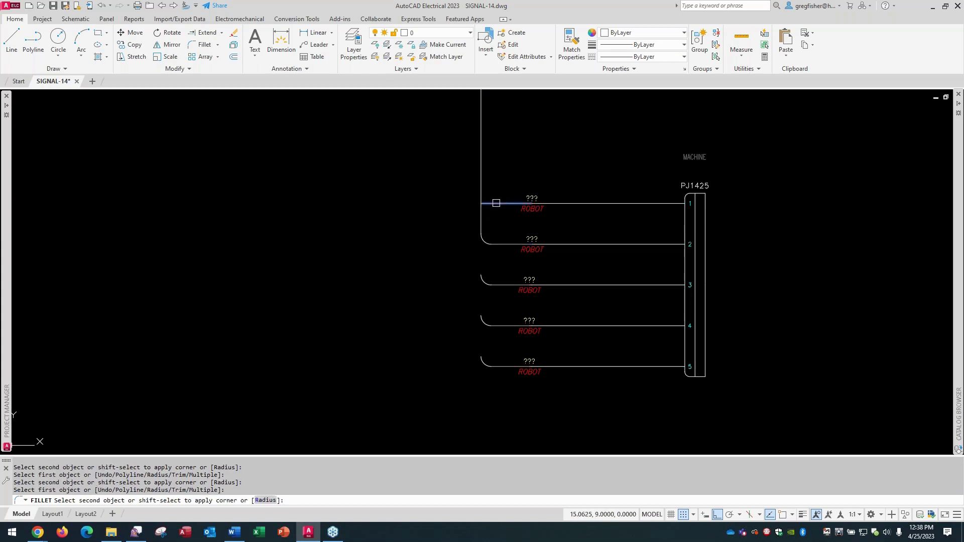
{"action": "left_click", "coordinate": [481, 185]}
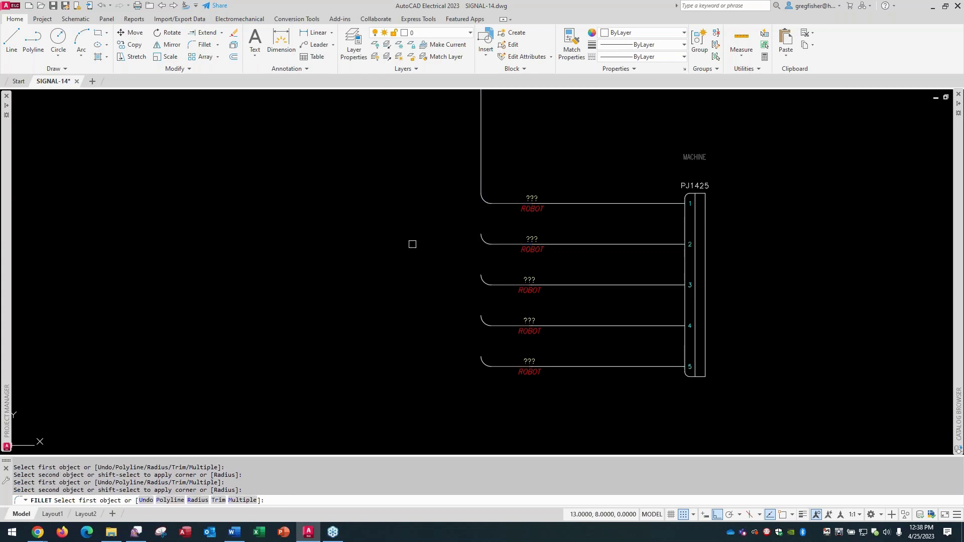
{"action": "key", "text": "Escape"}
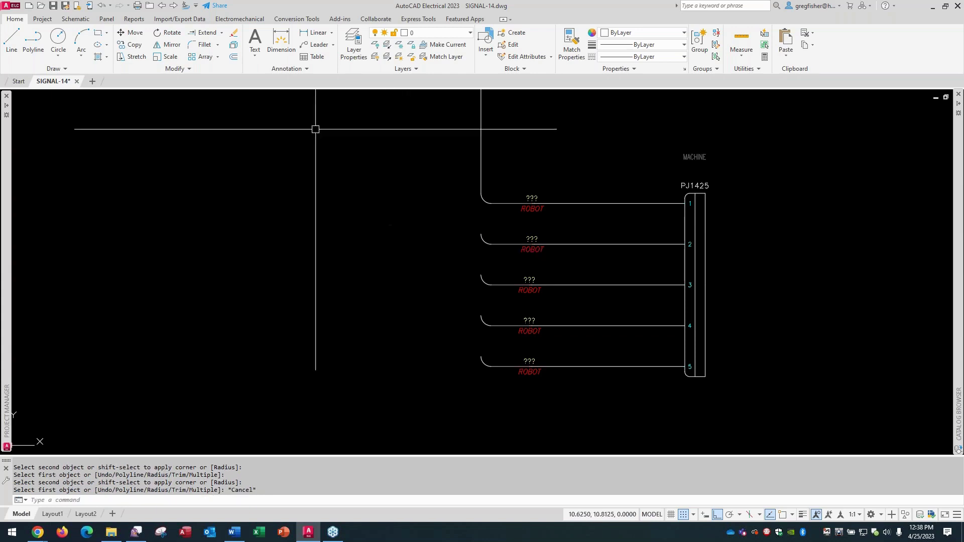
Extend the vertical cable line down to the fillet arc of PJ1425's pin 5 wire, using that arc as the boundary edge
{"action": "left_click", "coordinate": [206, 34]}
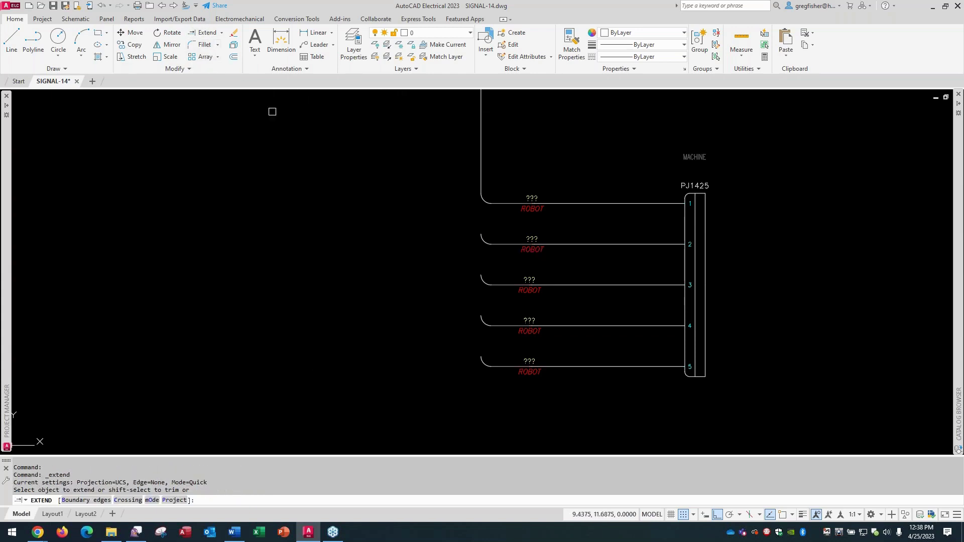
{"action": "right_click", "coordinate": [288, 175]}
{"action": "left_click", "coordinate": [336, 207]}
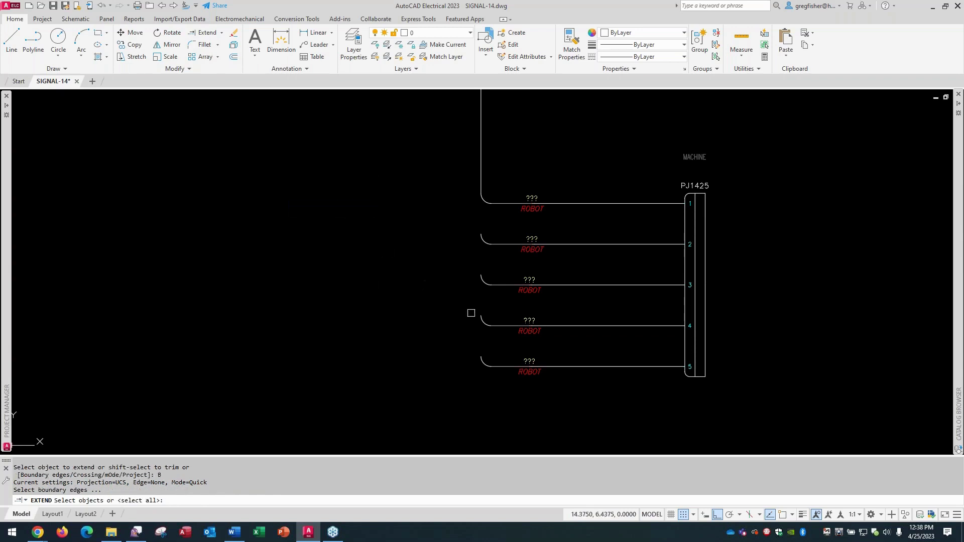
{"action": "left_click", "coordinate": [483, 353]}
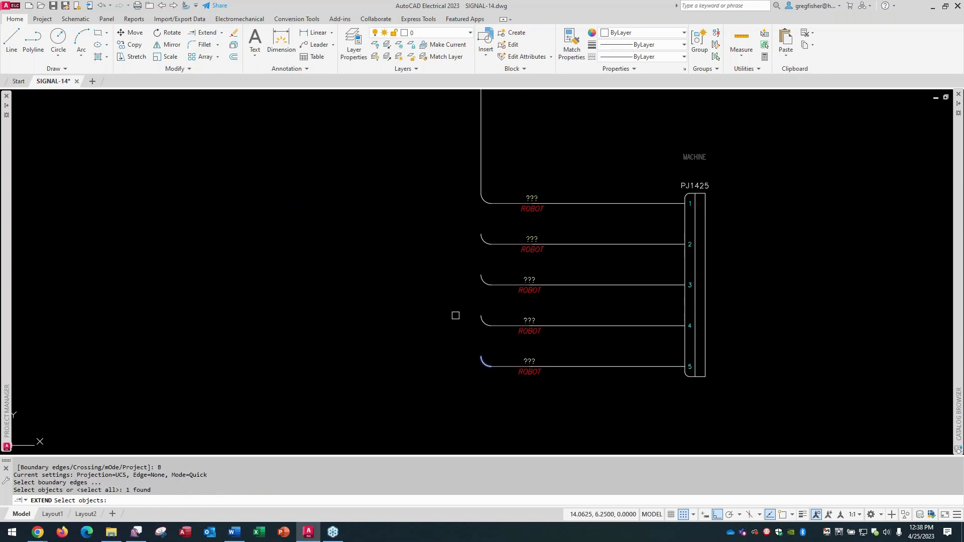
{"action": "key", "text": "Return"}
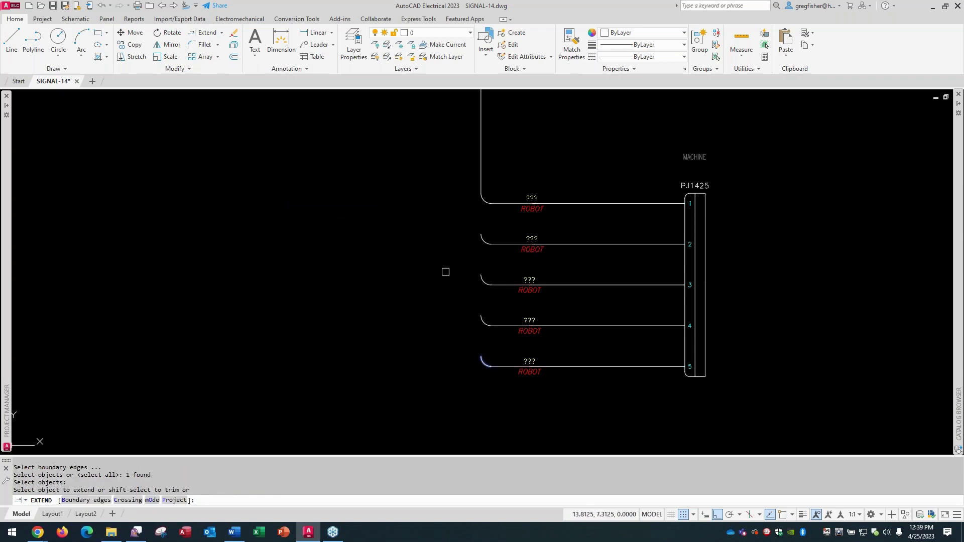
{"action": "left_click", "coordinate": [480, 179]}
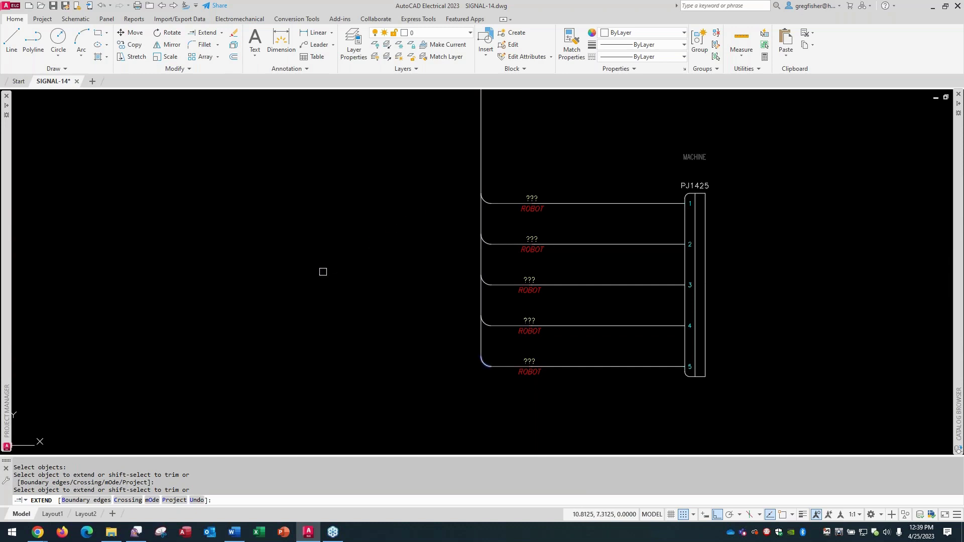
{"action": "key", "text": "Escape"}
Convert PJ1405's vertical cable line into a polyline with Edit Polyline and join the remaining cable lines and the two corner arcs to it
{"action": "scroll", "coordinate": [324, 280], "scroll_direction": "down", "scroll_amount": 2}
{"action": "mouse_move", "coordinate": [324, 279]}
{"action": "middle_mouse_down"}
{"action": "mouse_move", "coordinate": [424, 357]}
{"action": "mouse_move", "coordinate": [433, 375]}
{"action": "mouse_move", "coordinate": [421, 397]}
{"action": "middle_mouse_up"}
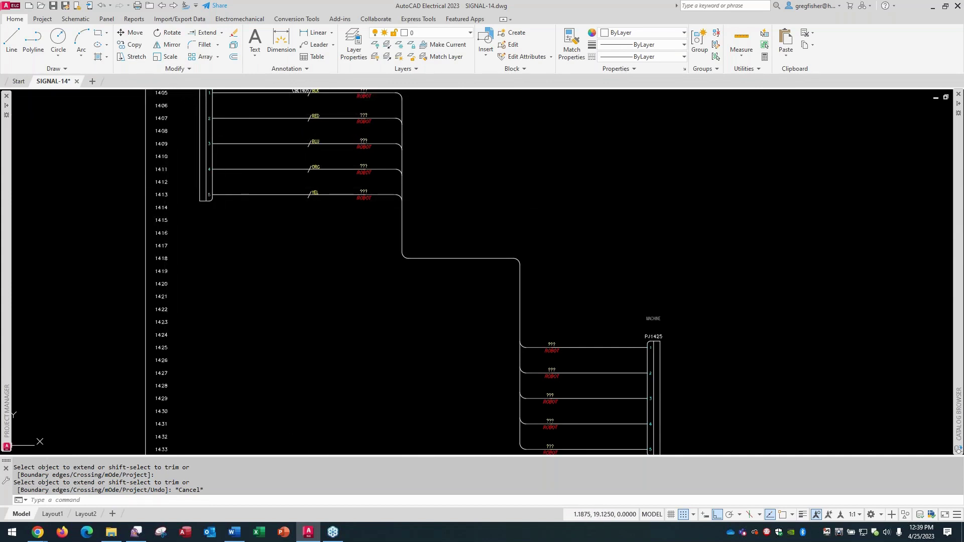
{"action": "left_click", "coordinate": [180, 71]}
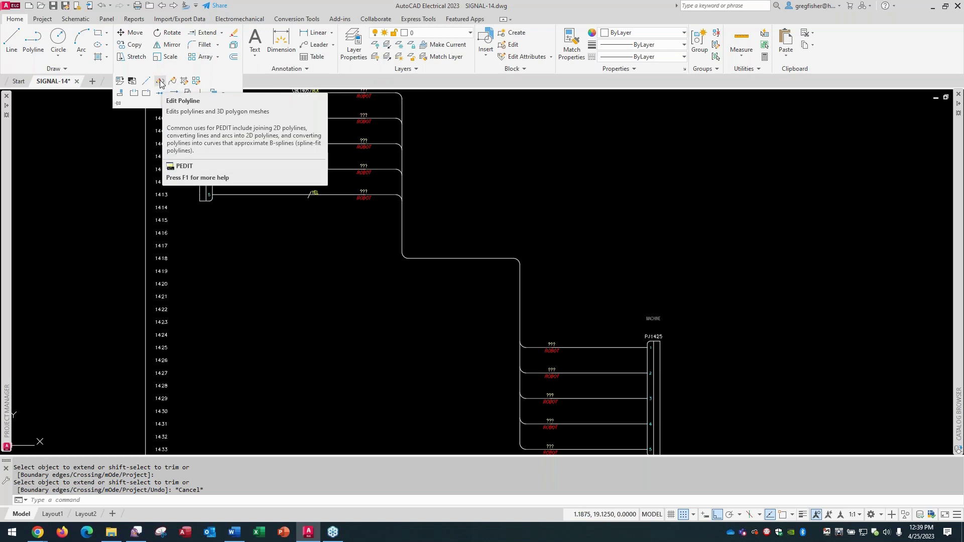
{"action": "left_click", "coordinate": [160, 82]}
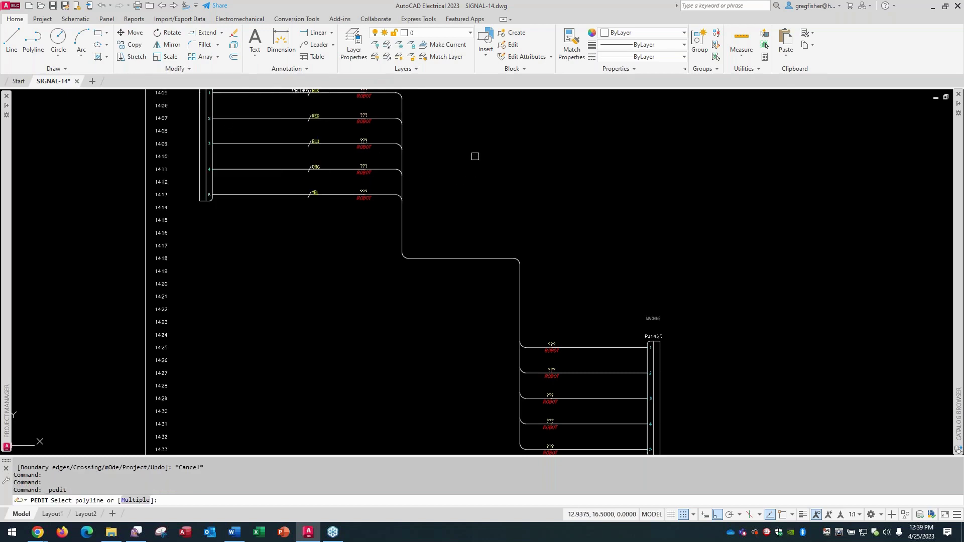
{"action": "left_click", "coordinate": [403, 108]}
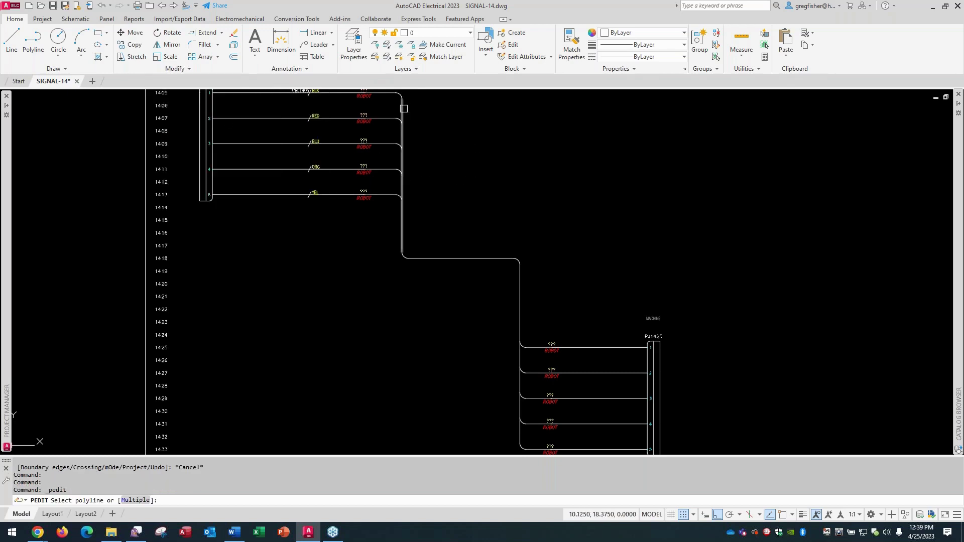
{"action": "key", "text": "Return"}
{"action": "right_click", "coordinate": [458, 159]}
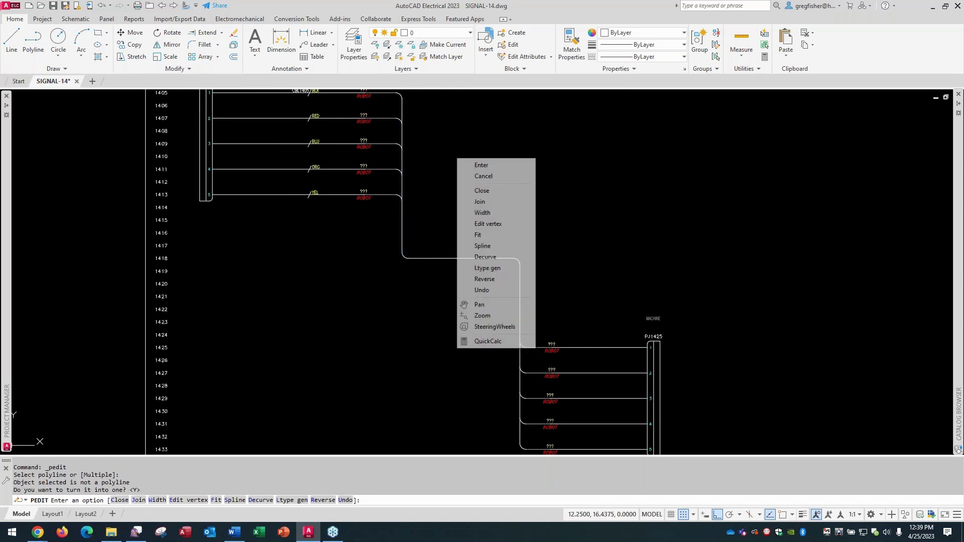
{"action": "left_click", "coordinate": [470, 203]}
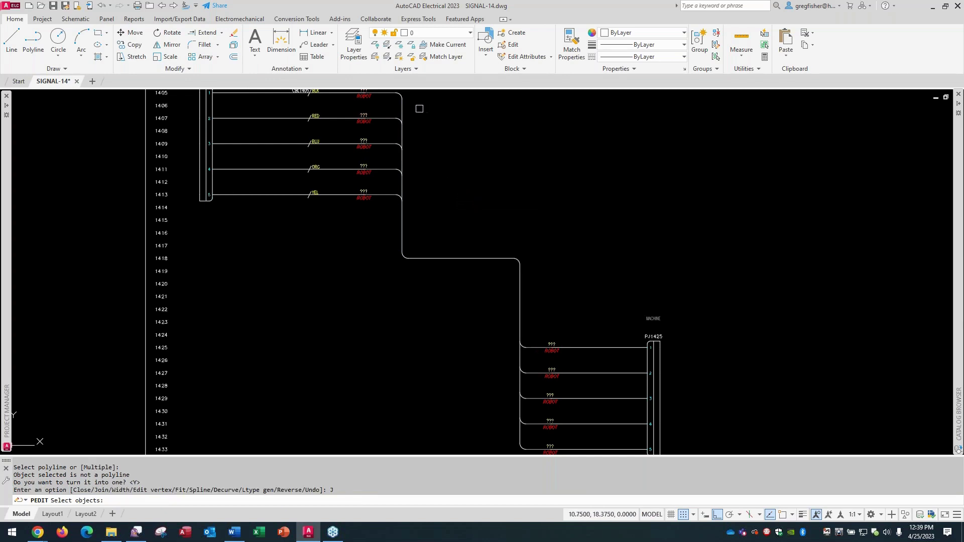
{"action": "left_click", "coordinate": [403, 108]}
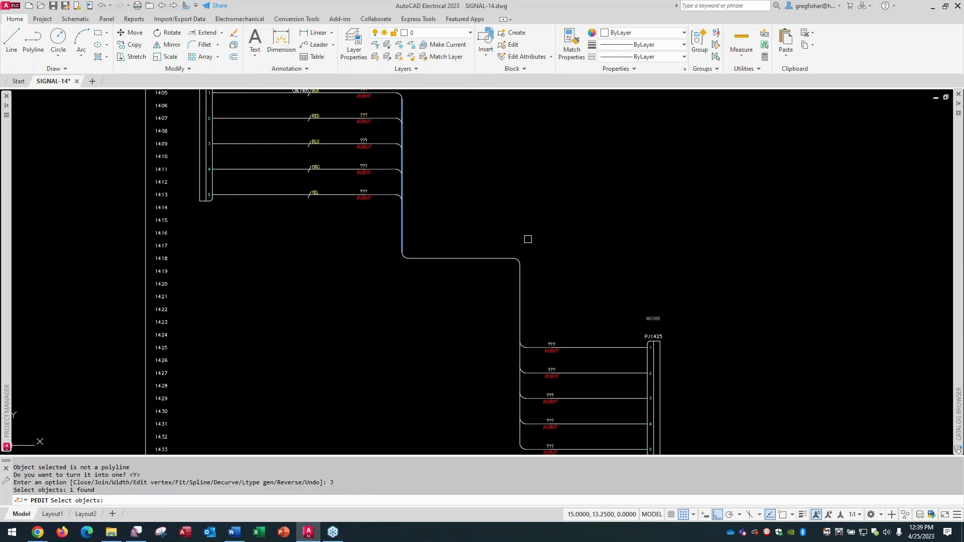
{"action": "left_click", "coordinate": [531, 242]}
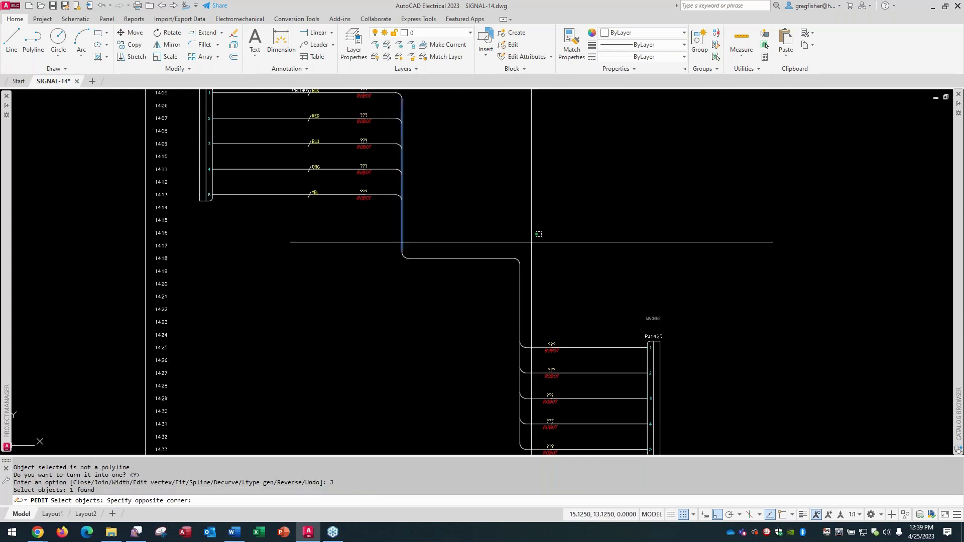
{"action": "left_click", "coordinate": [372, 287]}
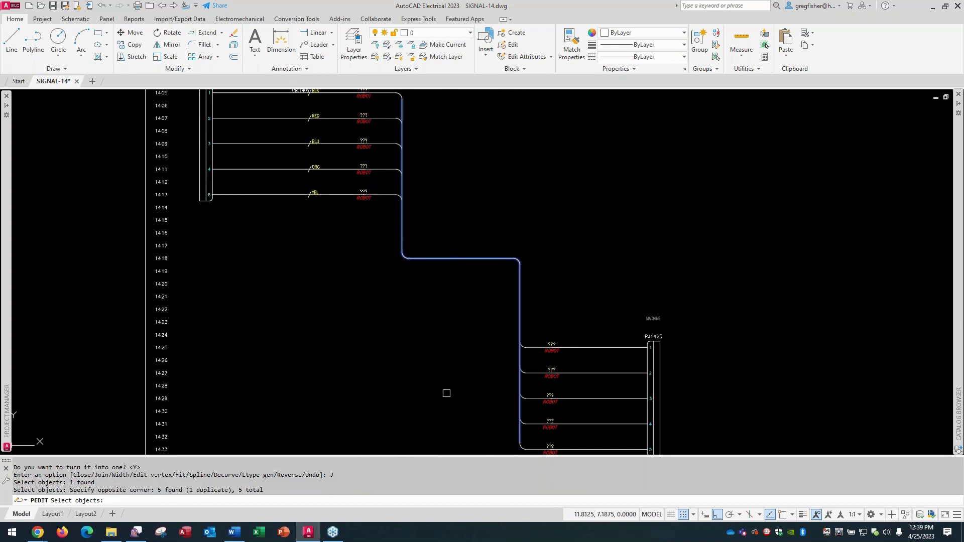
{"action": "mouse_move", "coordinate": [447, 393]}
{"action": "middle_mouse_down"}
{"action": "mouse_move", "coordinate": [444, 356]}
{"action": "mouse_move", "coordinate": [446, 392]}
{"action": "middle_mouse_up"}
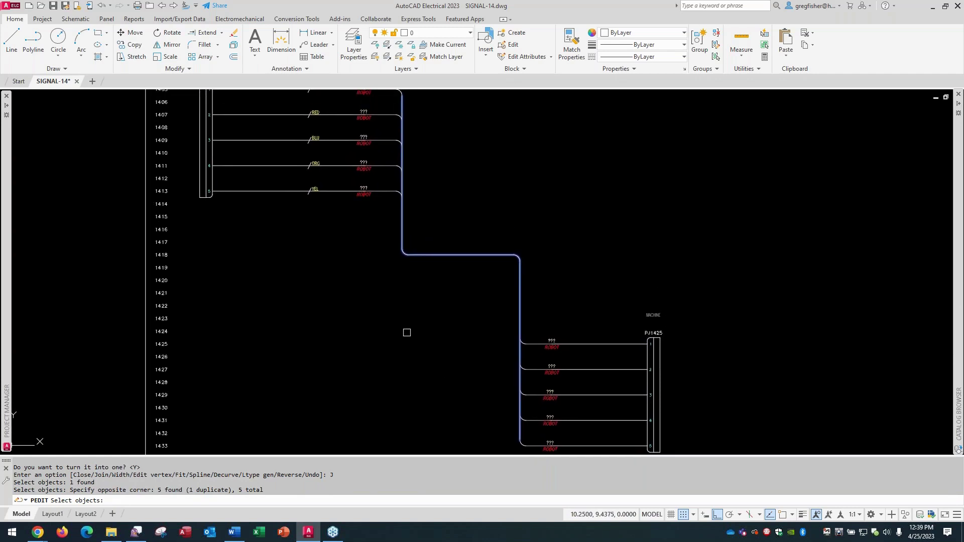
{"action": "key", "text": "Return"}
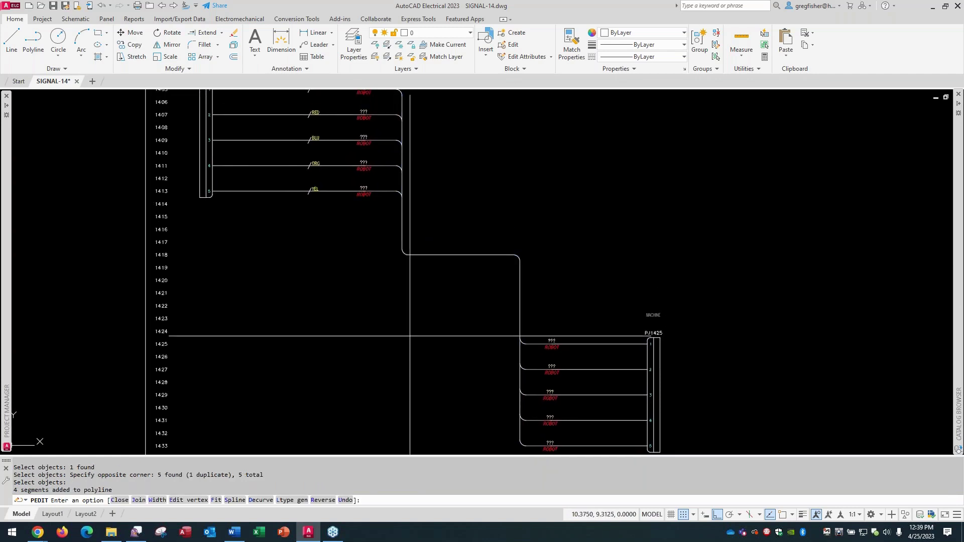
Set the width of all segments of the joined cable polyline to .0625 and finish the polyline edit
{"action": "right_click", "coordinate": [410, 332]}
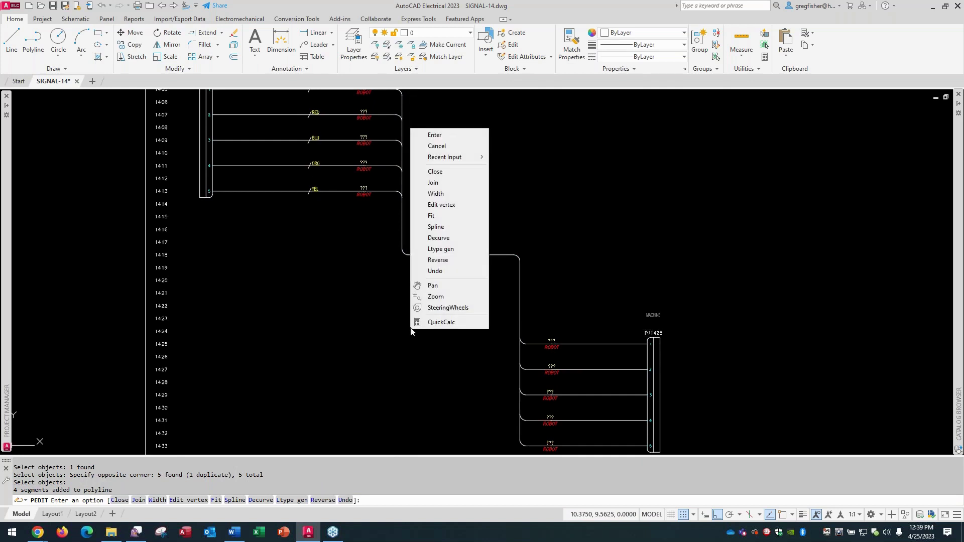
{"action": "left_click", "coordinate": [444, 195]}
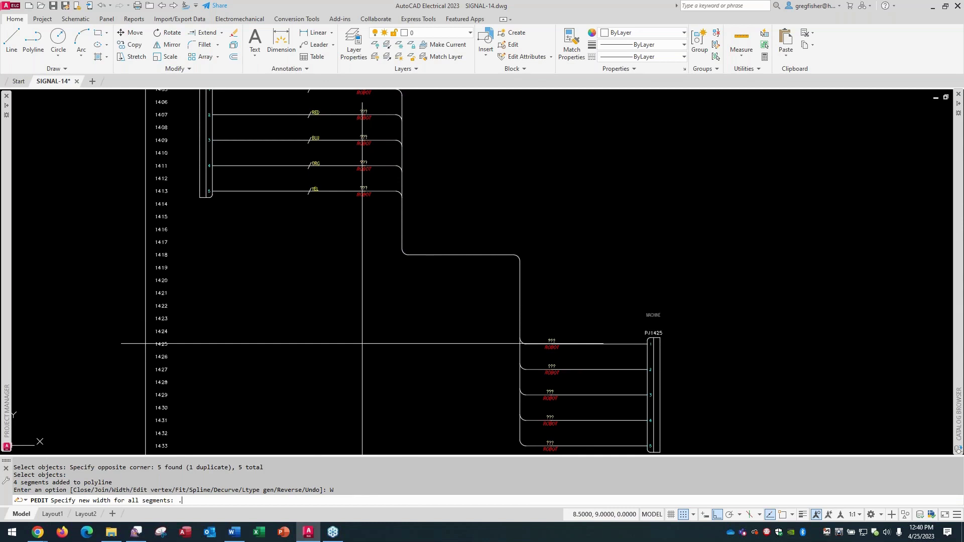
{"action": "type", "text": ".0625"}
{"action": "key", "text": "Return"}
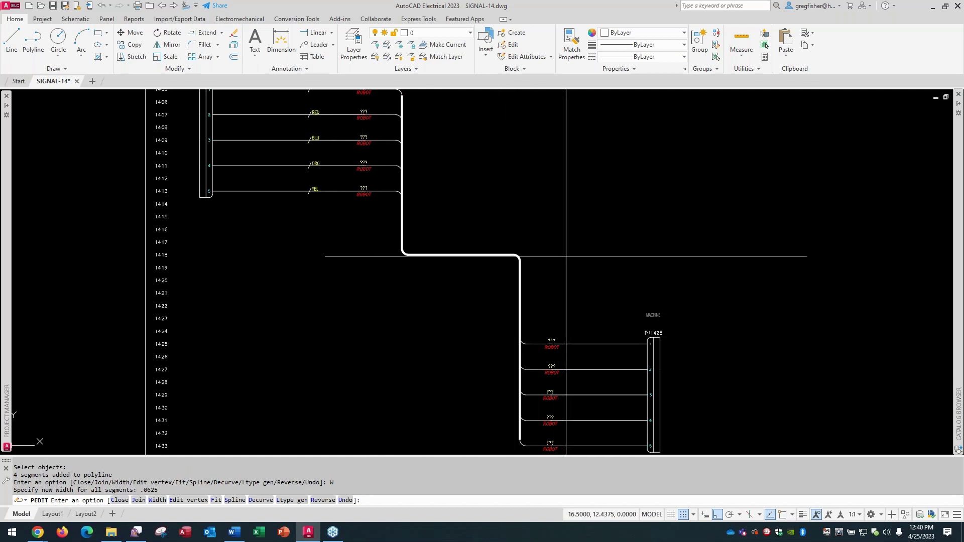
{"action": "scroll", "coordinate": [566, 256], "scroll_direction": "down", "scroll_amount": 2}
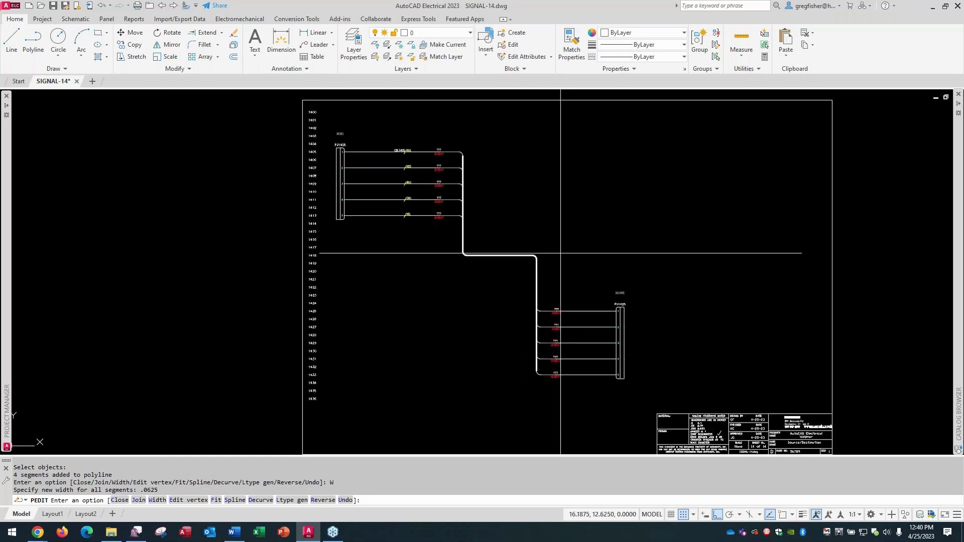
{"action": "scroll", "coordinate": [477, 161], "scroll_direction": "up", "scroll_amount": 2}
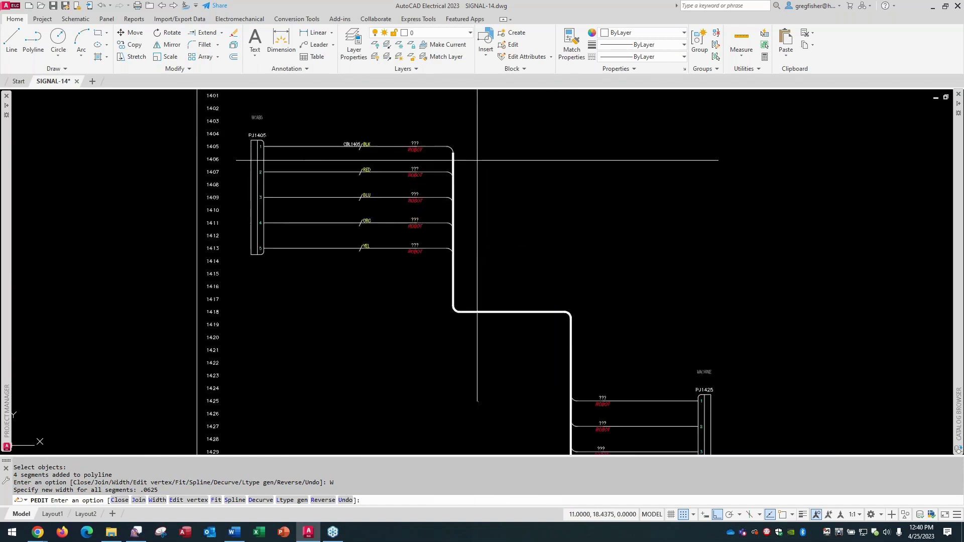
{"action": "scroll", "coordinate": [478, 161], "scroll_direction": "up", "scroll_amount": 2}
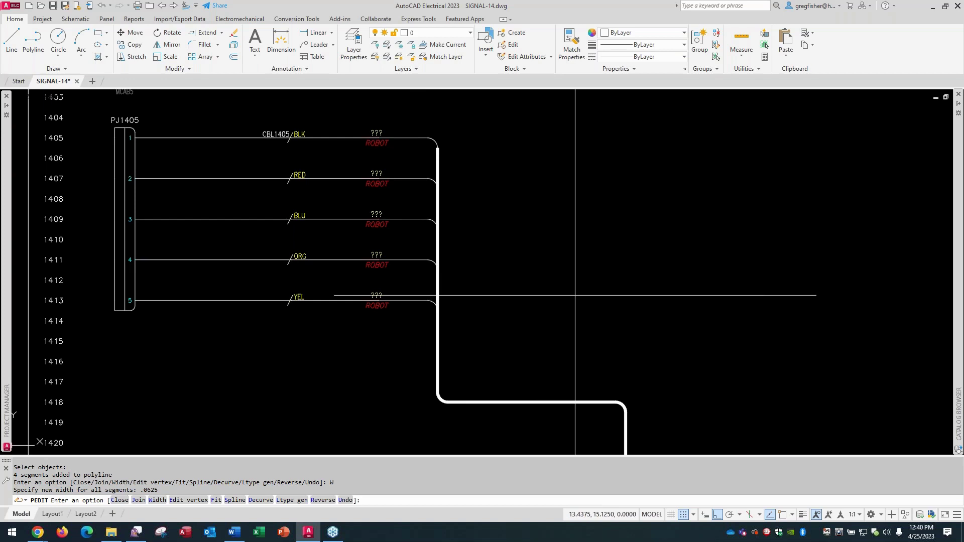
{"action": "scroll", "coordinate": [575, 296], "scroll_direction": "down", "scroll_amount": 2}
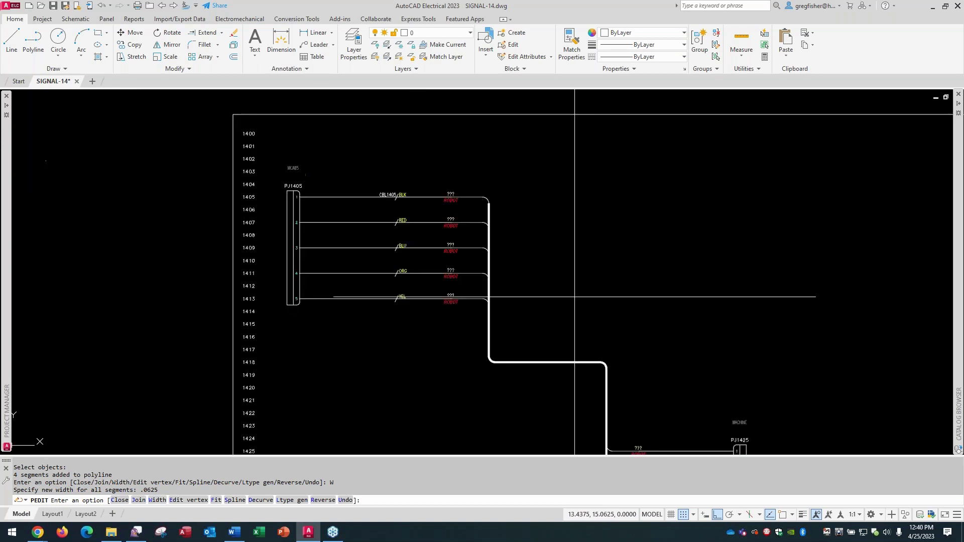
{"action": "mouse_move", "coordinate": [575, 296]}
{"action": "middle_mouse_down"}
{"action": "mouse_move", "coordinate": [516, 243]}
{"action": "mouse_move", "coordinate": [414, 215]}
{"action": "middle_mouse_up"}
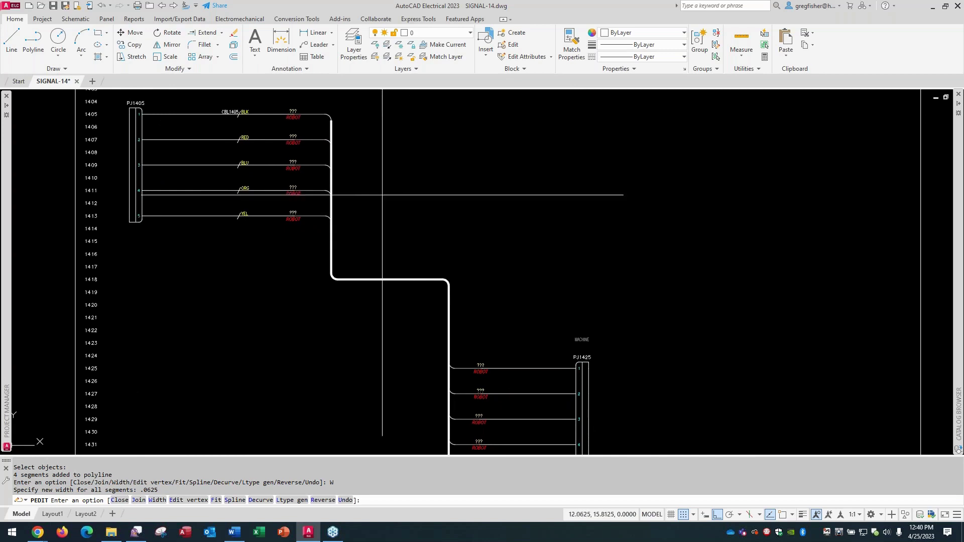
{"action": "key", "text": "Escape"}
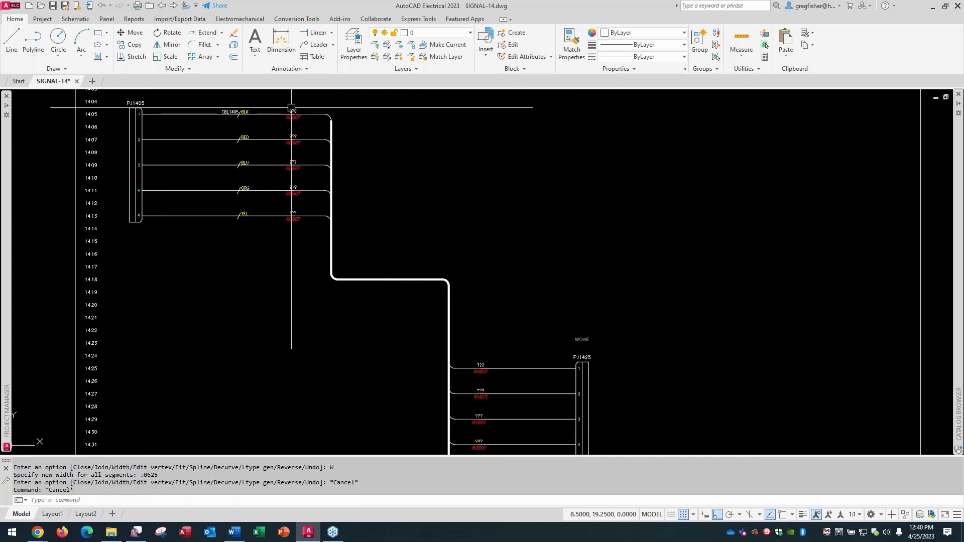
{"action": "key", "text": "Escape"}
Inspect the source signal symbol on PJ1405's pin 1 wire and the matching destination symbol on PJ1425's pin 1 wire
{"action": "left_click", "coordinate": [293, 114]}
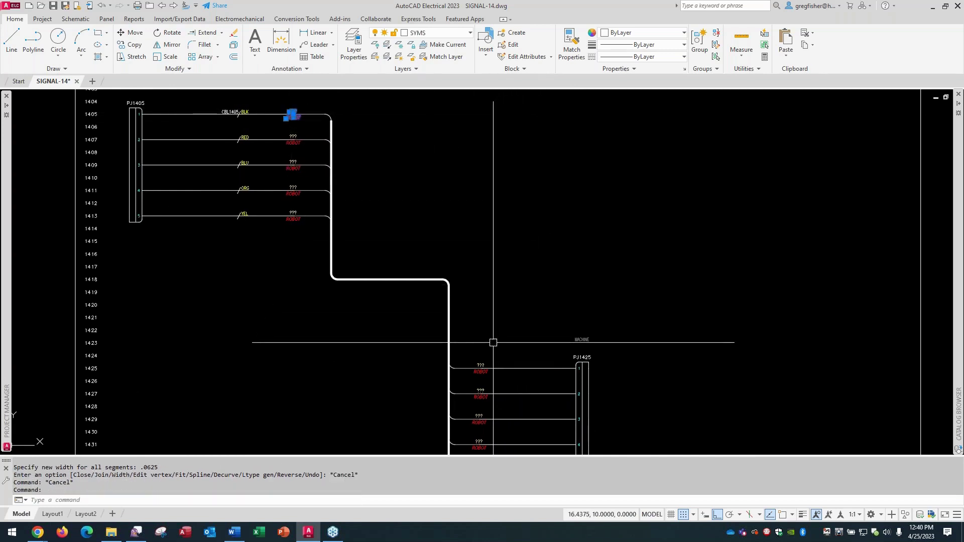
{"action": "key", "text": "Escape"}
{"action": "left_click", "coordinate": [480, 370]}
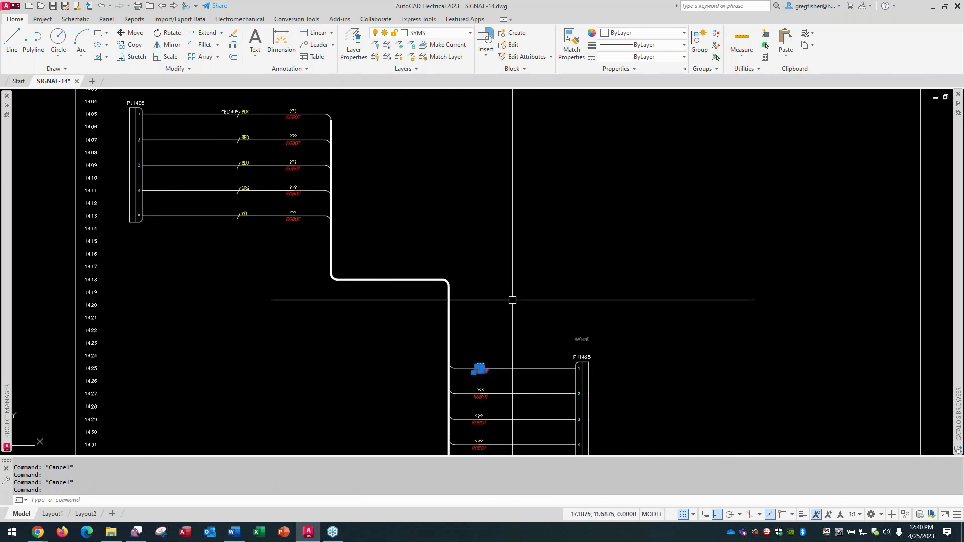
{"action": "key", "text": "Escape"}
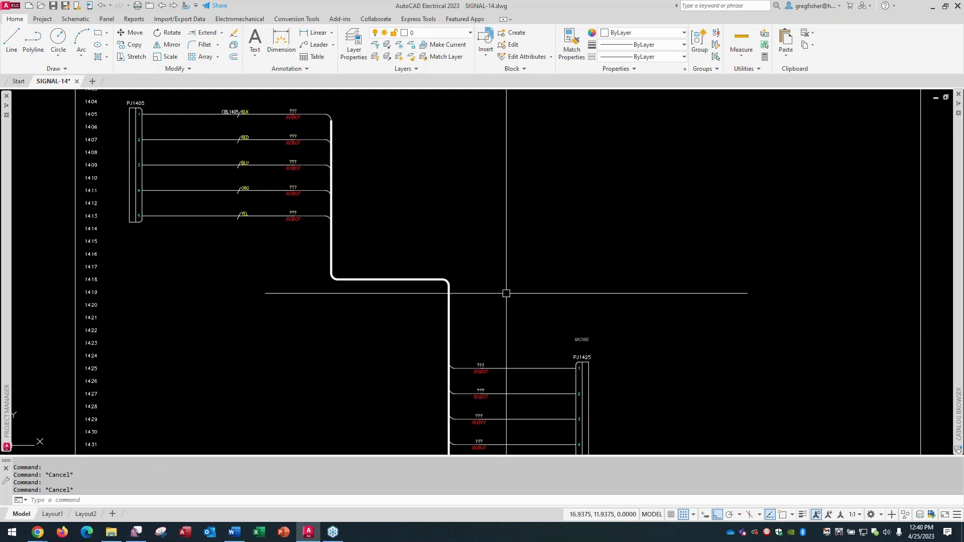
Tag or retag all wires drawing-wide with line-reference wire numbers, keeping signal cross-referencing and database freshening enabled
{"action": "left_click", "coordinate": [79, 20]}
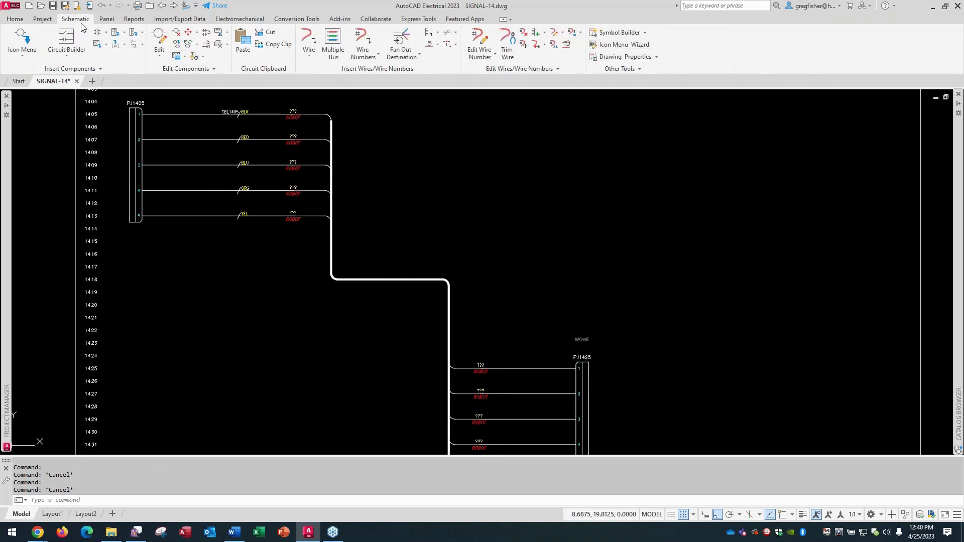
{"action": "left_click", "coordinate": [354, 39]}
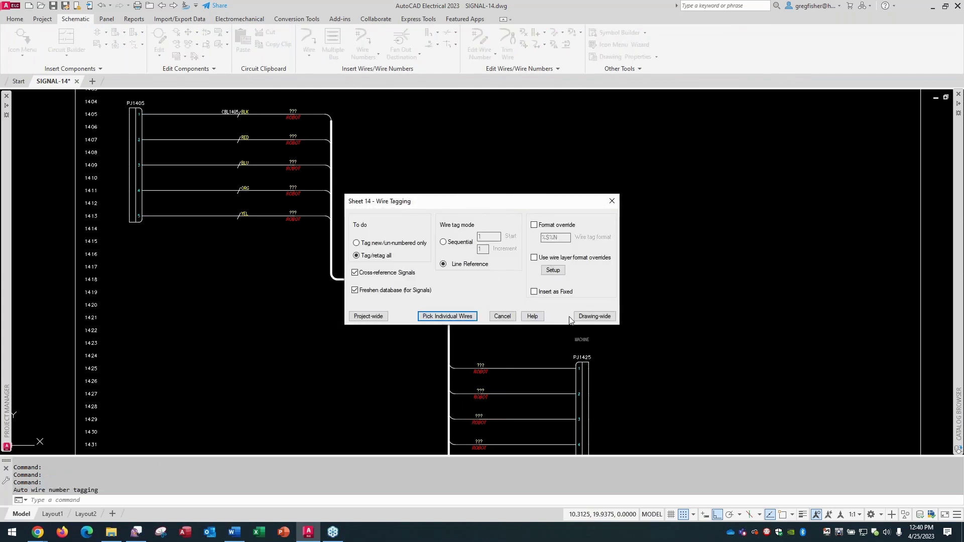
{"action": "left_click", "coordinate": [594, 316]}
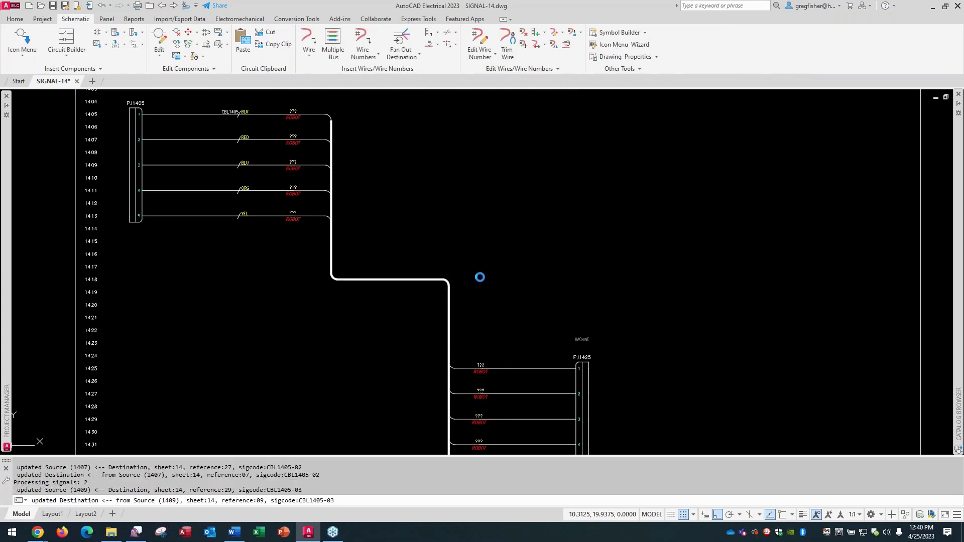
Compare the wire numbers on the pin 1 and pin 2 wires at PJ1405 with those at PJ1425
{"action": "left_click", "coordinate": [204, 114]}
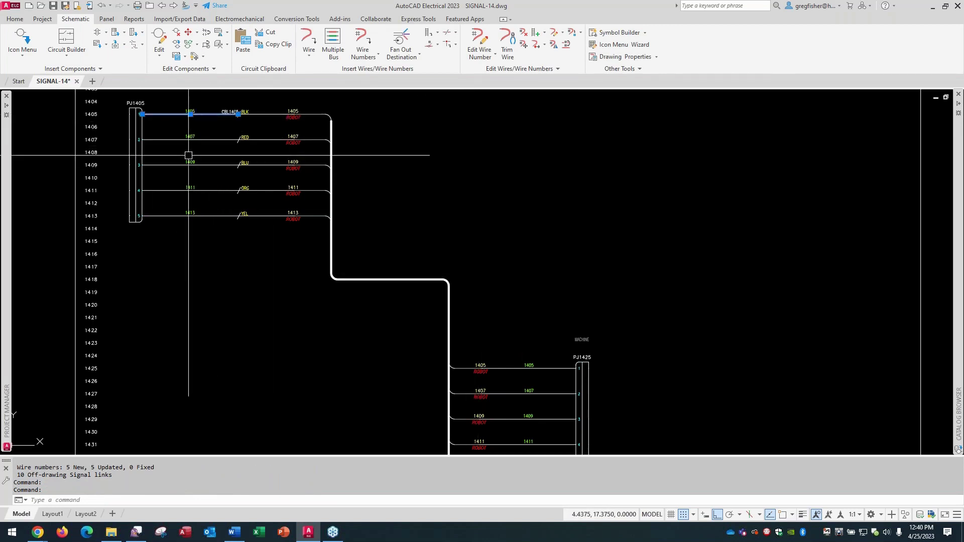
{"action": "key", "text": "Escape"}
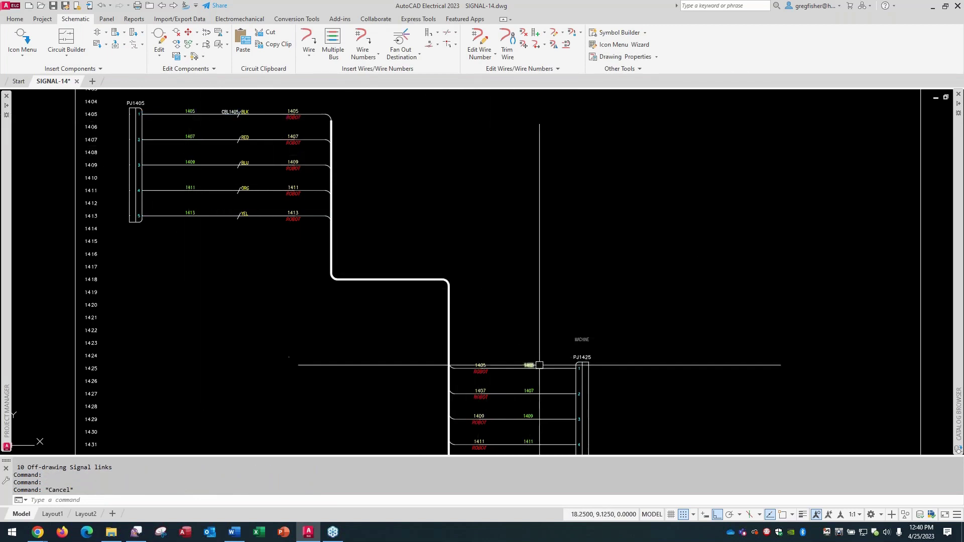
{"action": "key", "text": "Escape"}
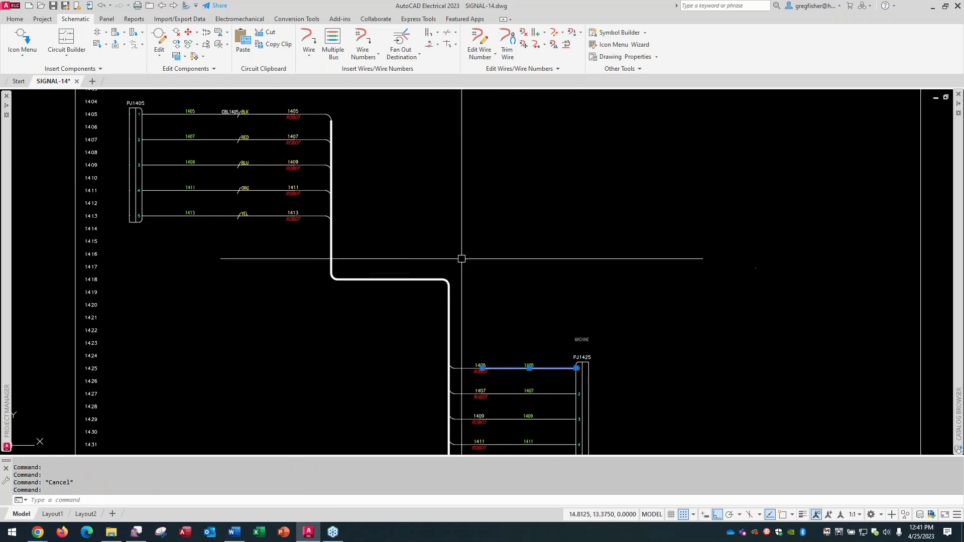
{"action": "left_click", "coordinate": [205, 140]}
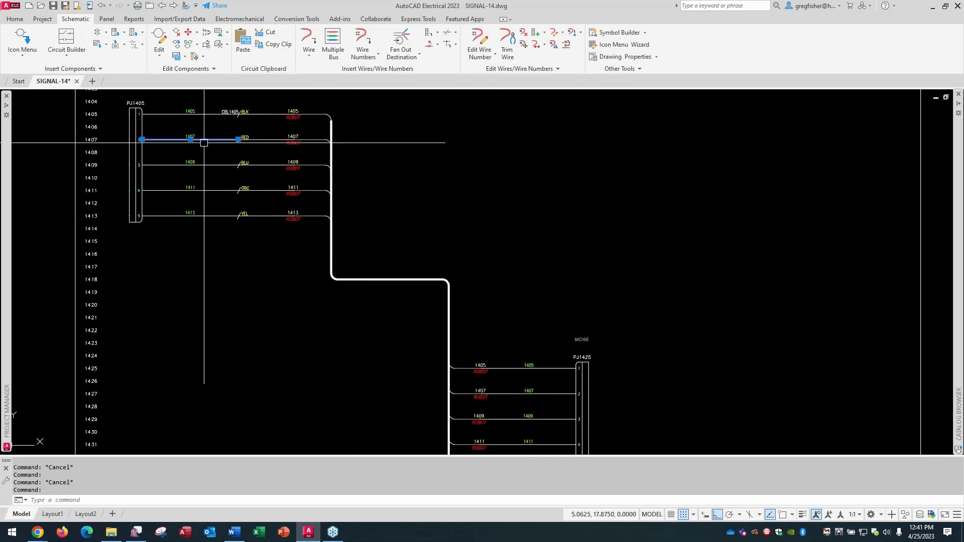
{"action": "key", "text": "Escape"}
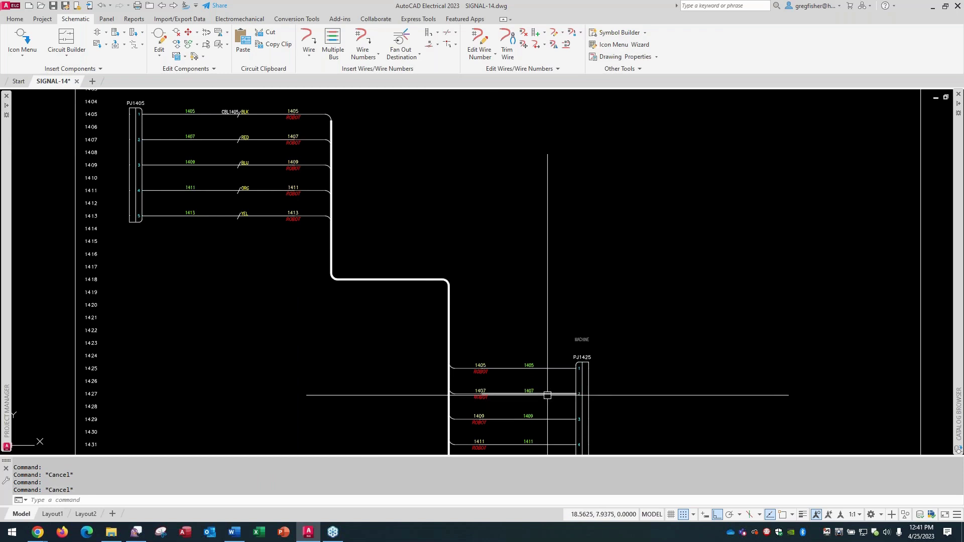
{"action": "left_click", "coordinate": [548, 396]}
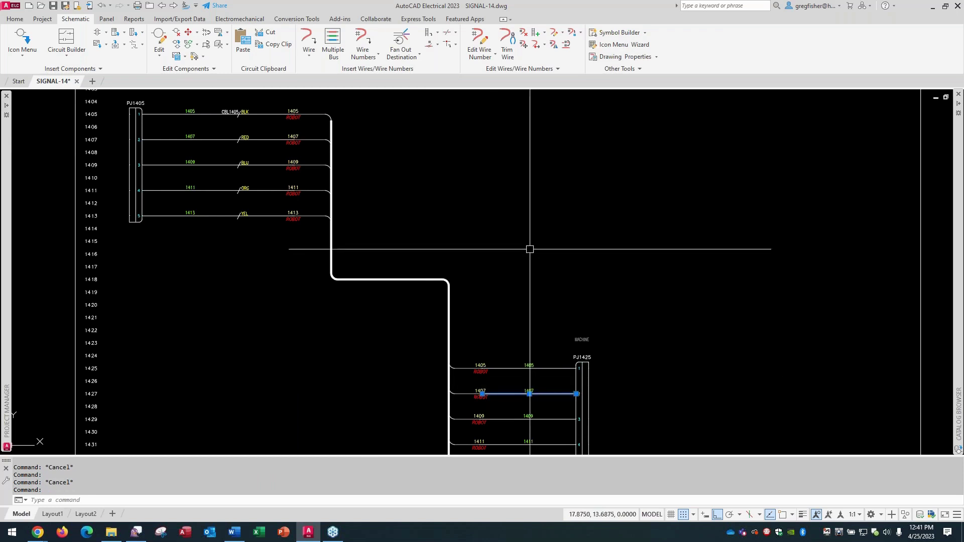
{"action": "key", "text": "Escape"}
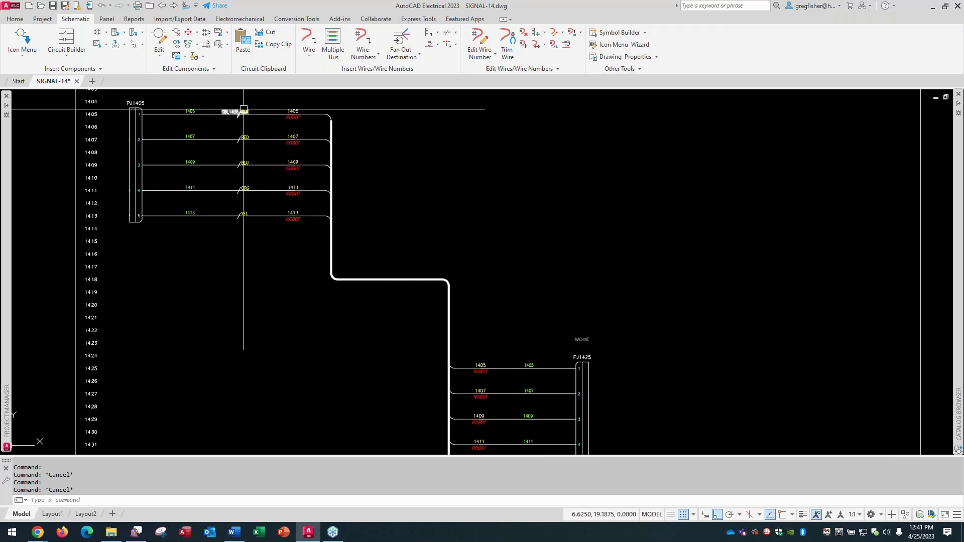
Inspect the CBL1405 cable marker and highlight the pin 1 wires at both connectors together
{"action": "mouse_move", "coordinate": [244, 110]}
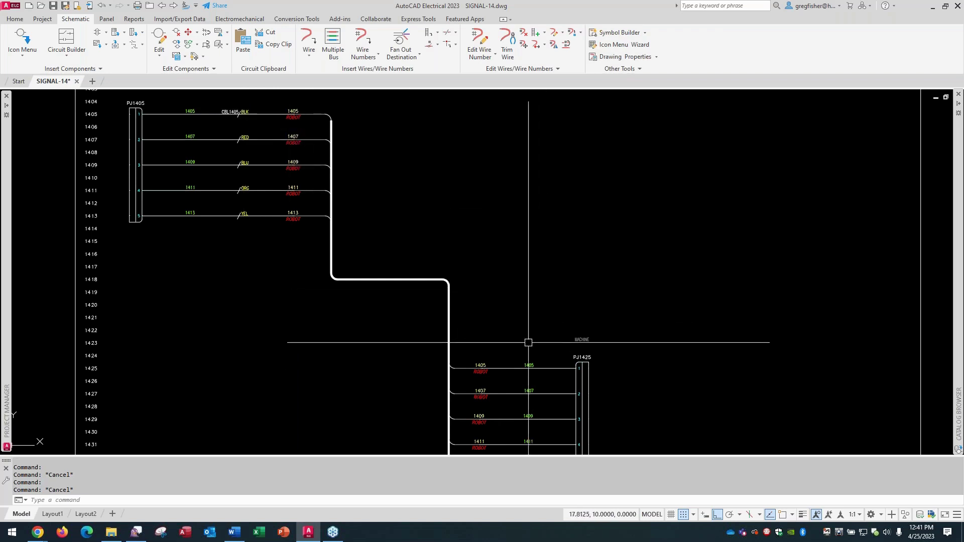
{"action": "mouse_move", "coordinate": [508, 367]}
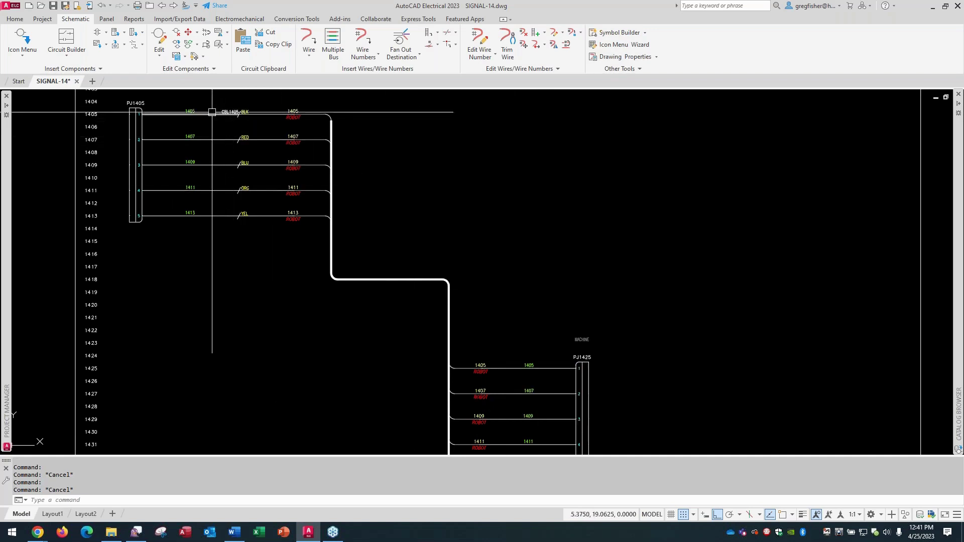
{"action": "mouse_move", "coordinate": [212, 111]}
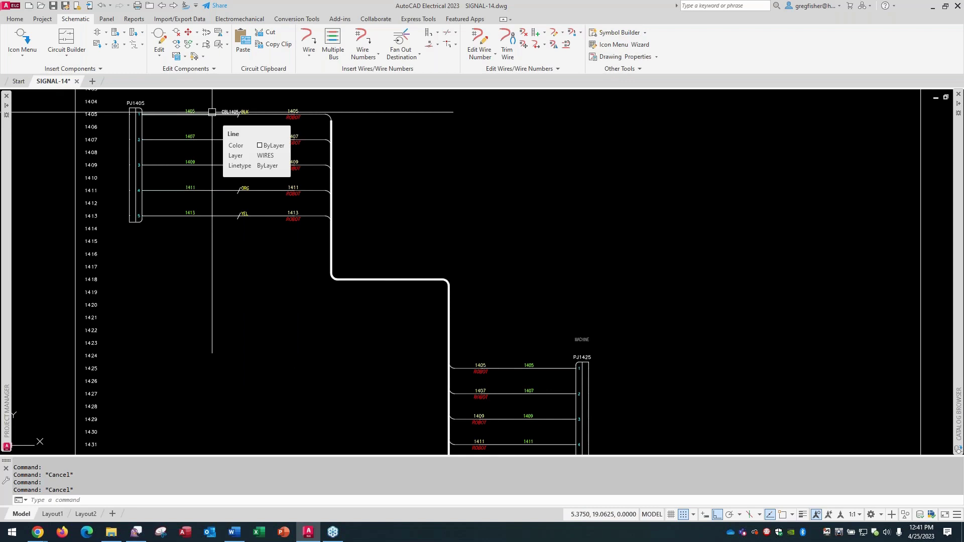
{"action": "left_click", "coordinate": [212, 112]}
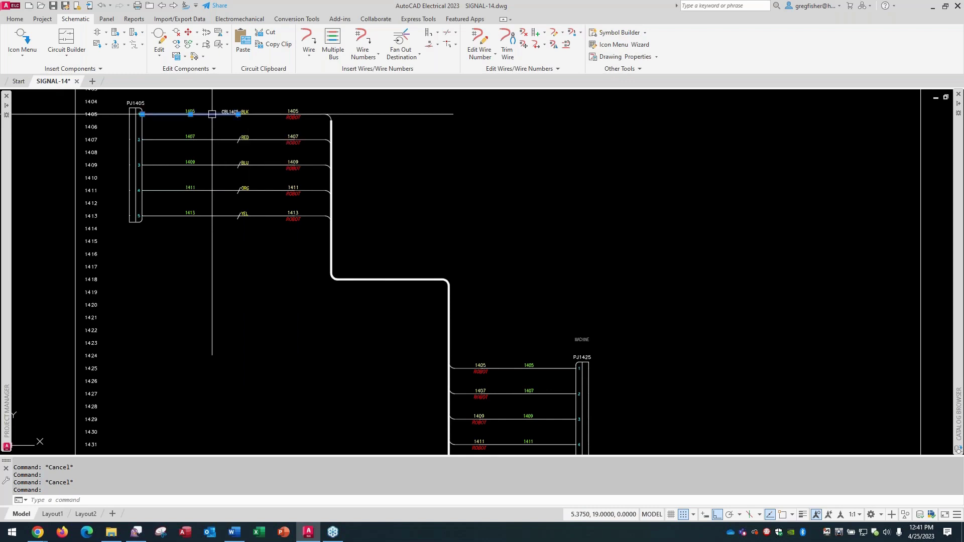
{"action": "left_click", "coordinate": [513, 366]}
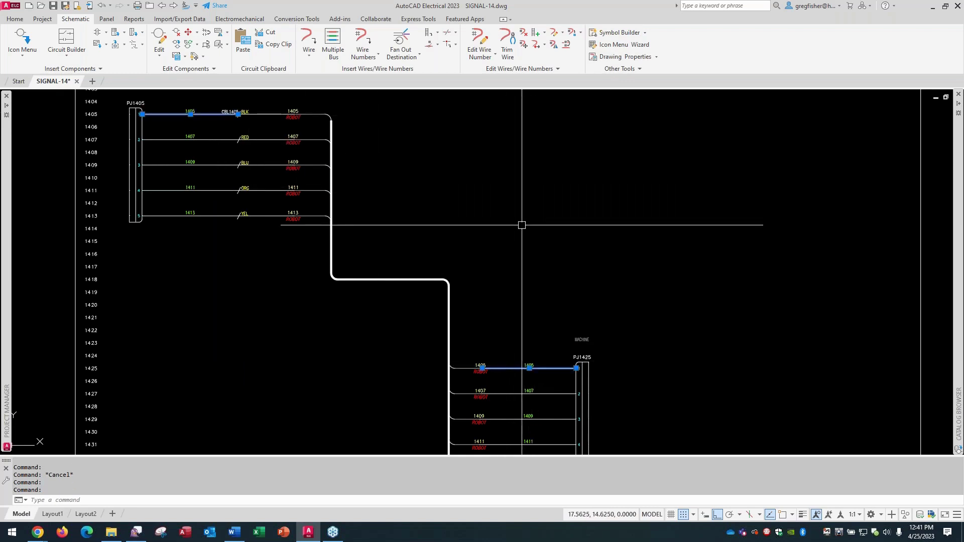
{"action": "key", "text": "Escape"}
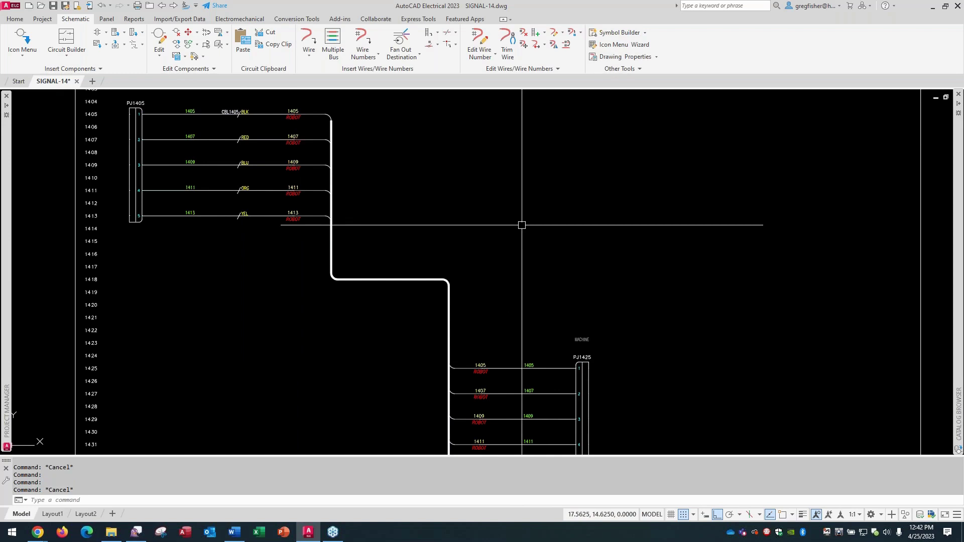
Run the schematic Cable From/To report on the whole active drawing with all location codes in both From and To
{"action": "left_click", "coordinate": [136, 21]}
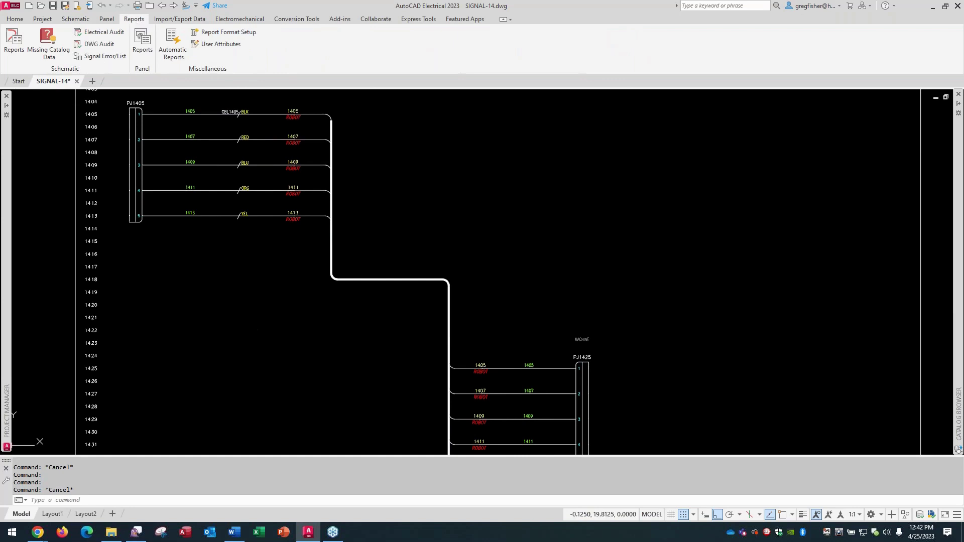
{"action": "left_click", "coordinate": [14, 51]}
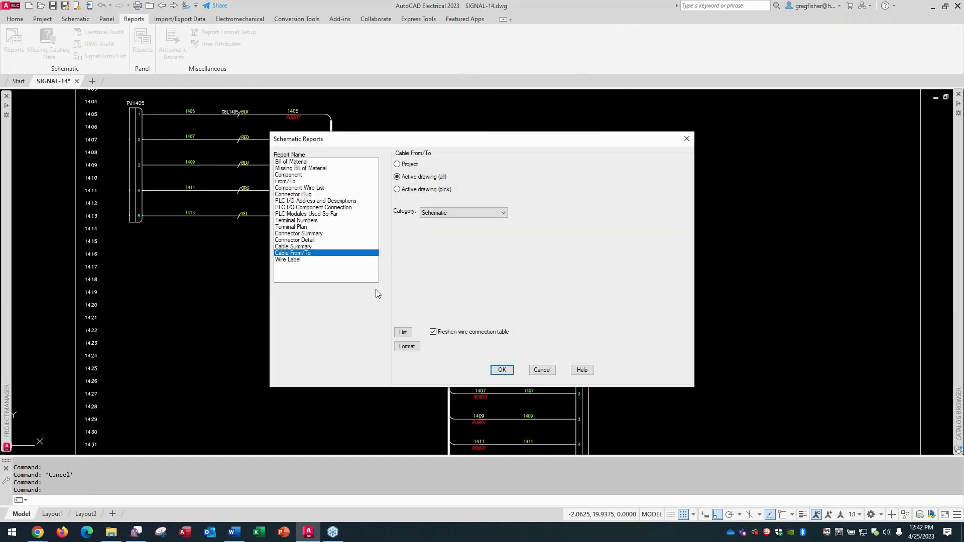
{"action": "left_click", "coordinate": [503, 372]}
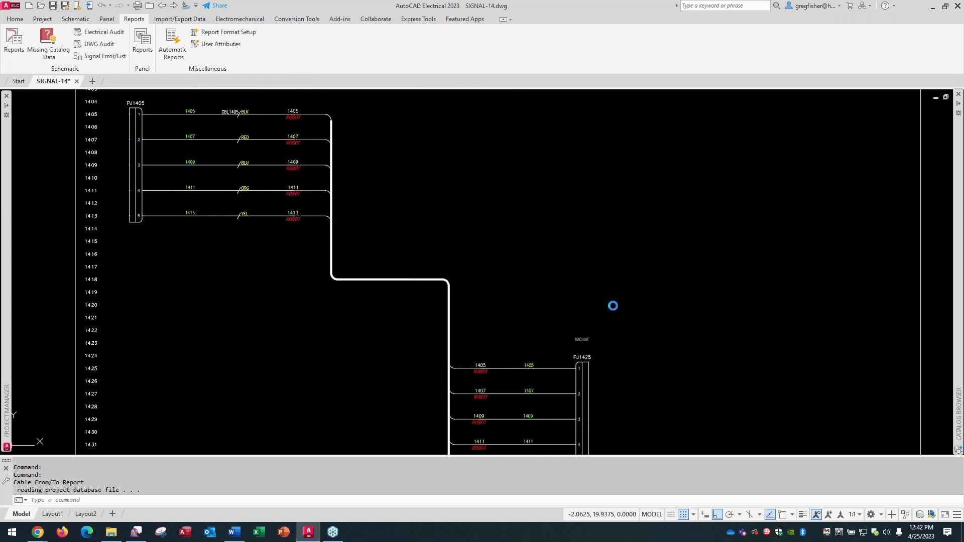
{"action": "left_click", "coordinate": [406, 227]}
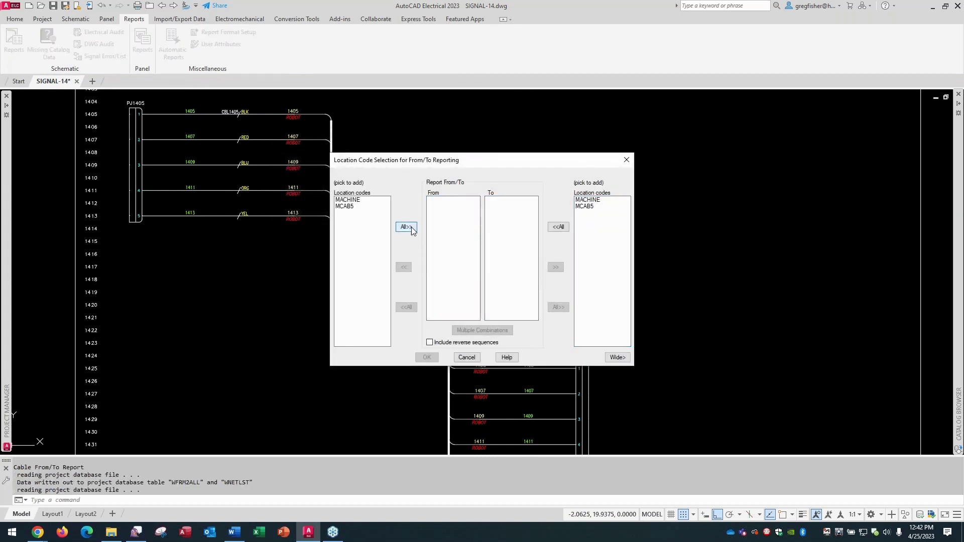
{"action": "left_click", "coordinate": [566, 228]}
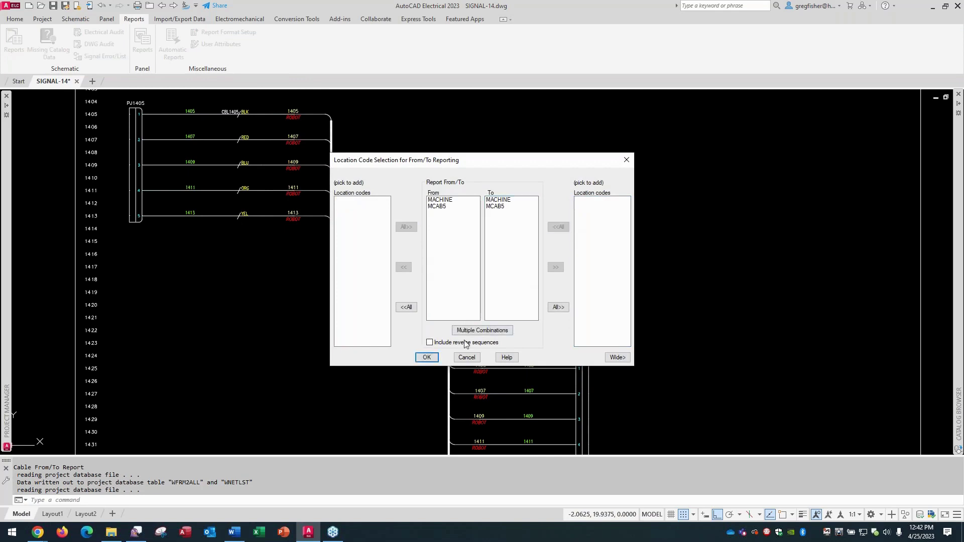
{"action": "left_click", "coordinate": [428, 357]}
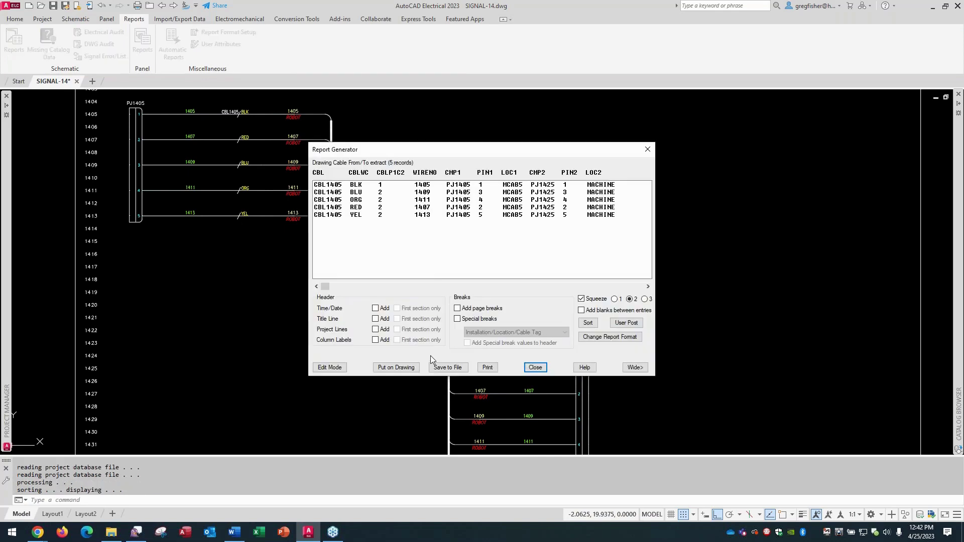
Check the BLK conductor's record in the cable report against the schematic, and close the report without saving or placing it
{"action": "left_click", "coordinate": [469, 187]}
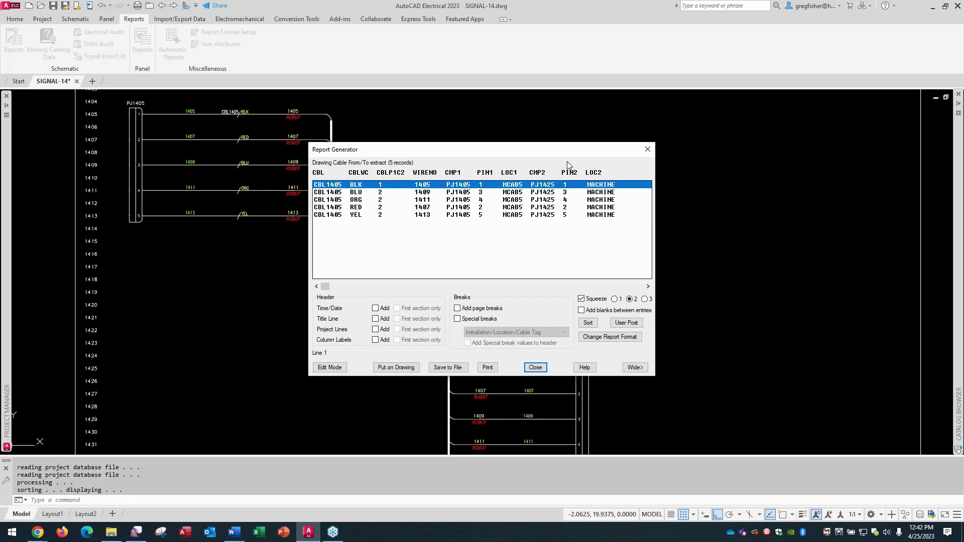
{"action": "left_click_drag", "start_coordinate": [545, 152], "coordinate": [300, 197]}
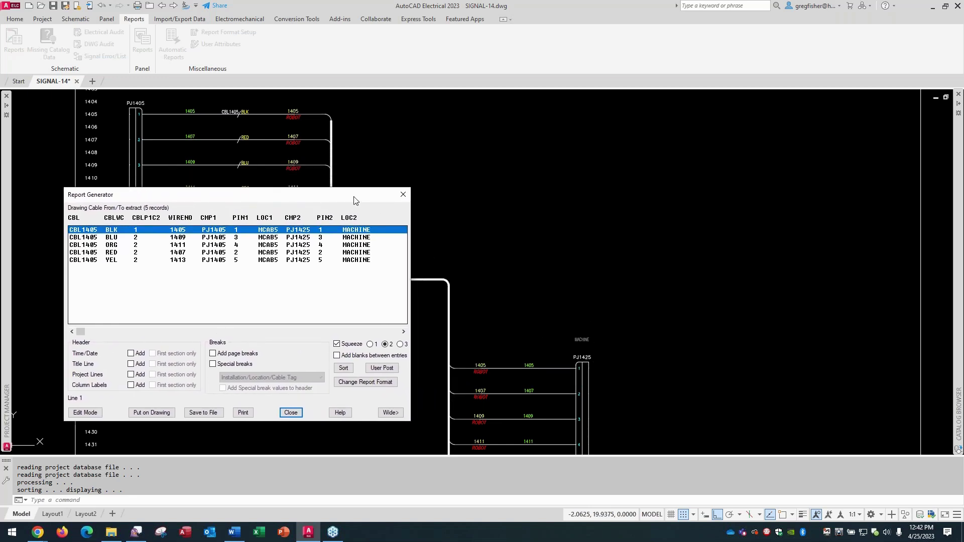
{"action": "left_click_drag", "start_coordinate": [360, 201], "coordinate": [627, 148]}
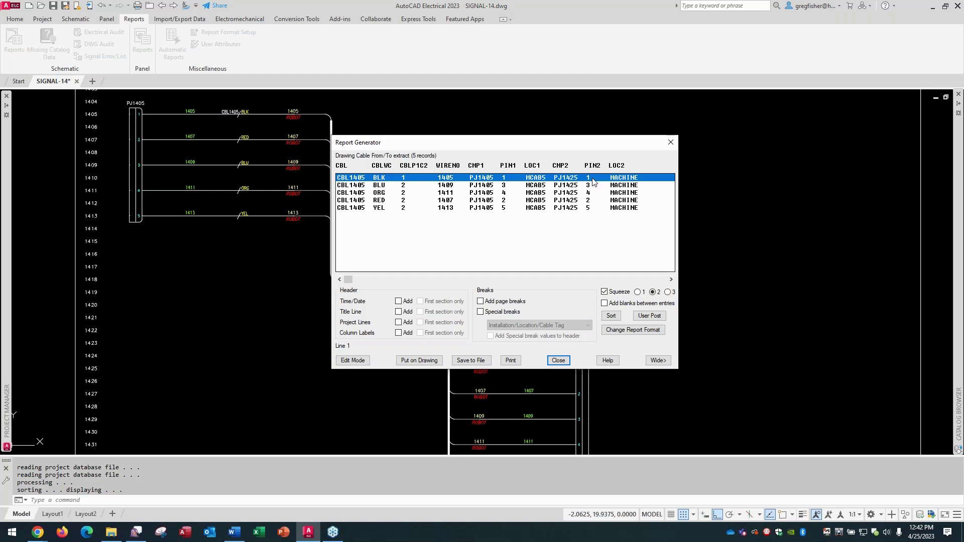
{"action": "left_click", "coordinate": [556, 360]}
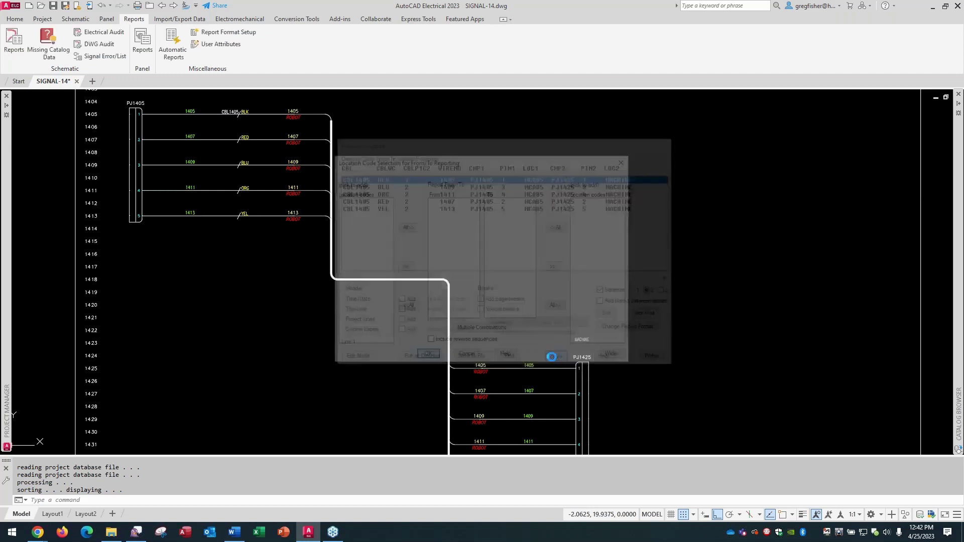
{"action": "left_click", "coordinate": [467, 358]}
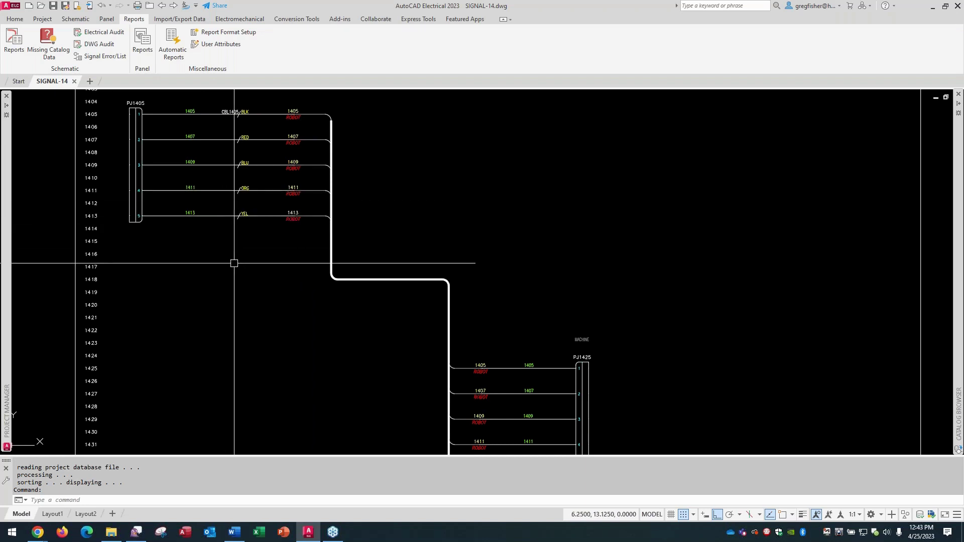
Change PJ1405's pin 1 wire to the 14 BLK AWG wire type, including all wires in its network
{"action": "scroll", "coordinate": [232, 264], "scroll_direction": "up", "scroll_amount": 2}
{"action": "middle_click_drag", "start_coordinate": [232, 264], "coordinate": [339, 375]}
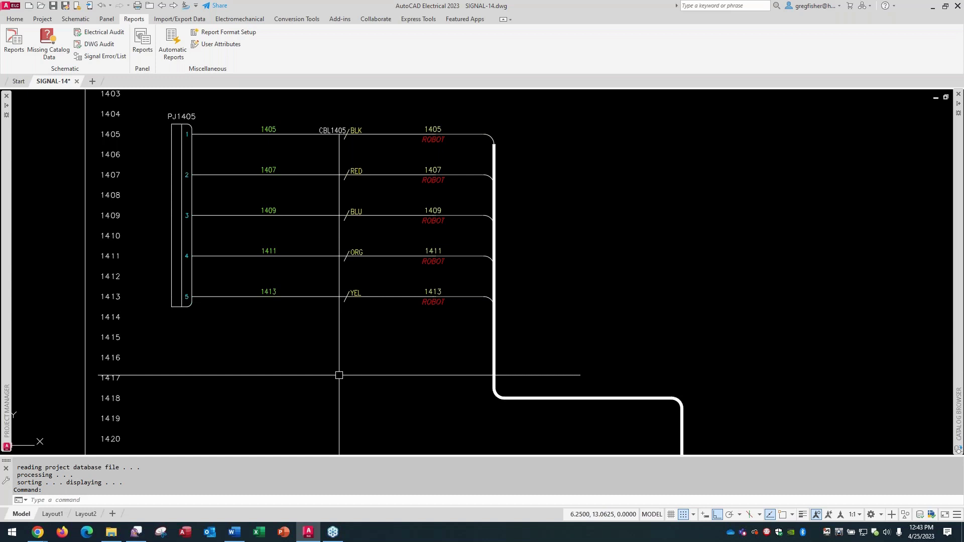
{"action": "left_click", "coordinate": [83, 20]}
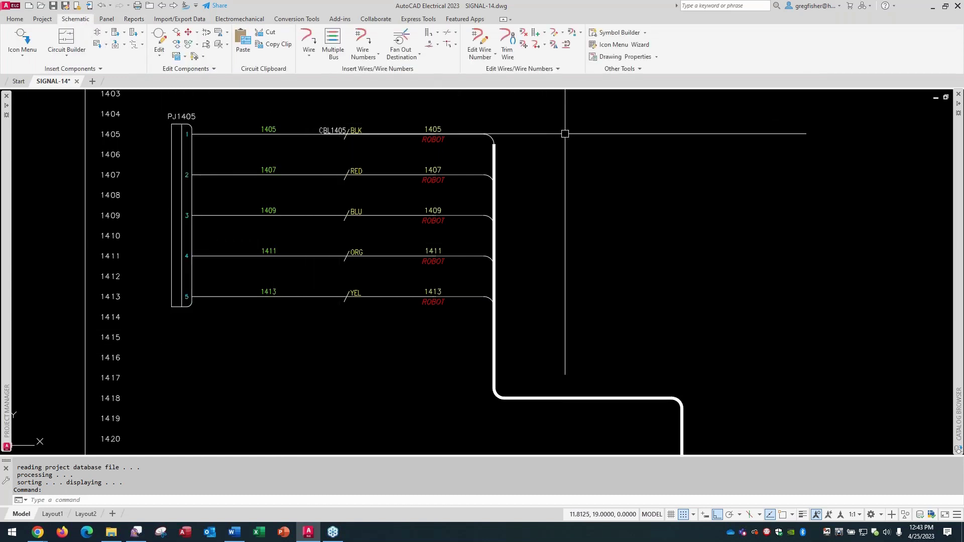
{"action": "left_click", "coordinate": [563, 34]}
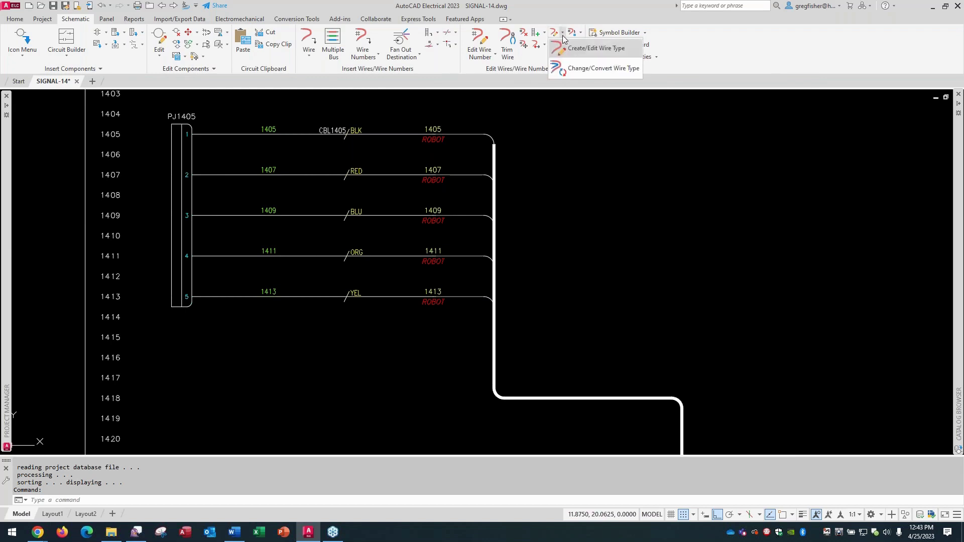
{"action": "left_click", "coordinate": [572, 69]}
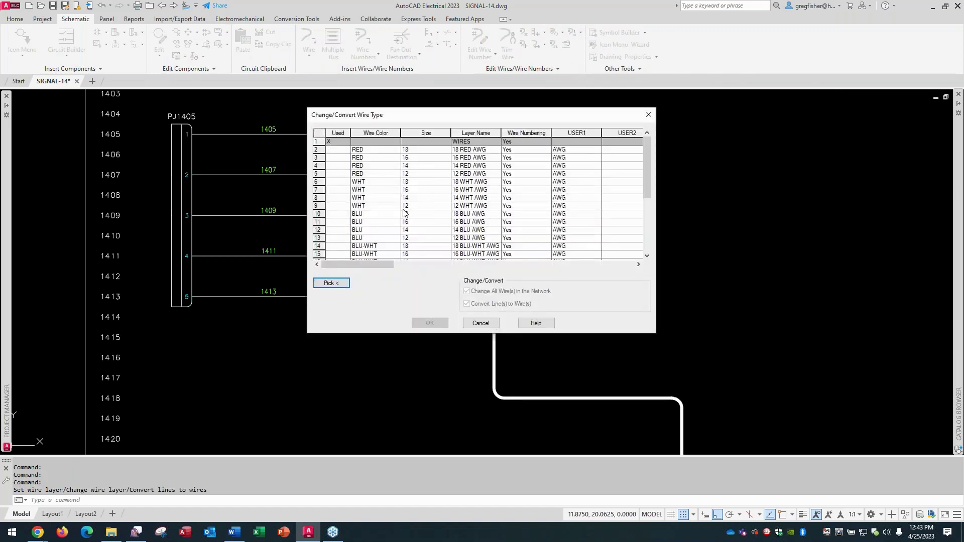
{"action": "scroll", "coordinate": [400, 222], "scroll_direction": "down", "scroll_amount": 2}
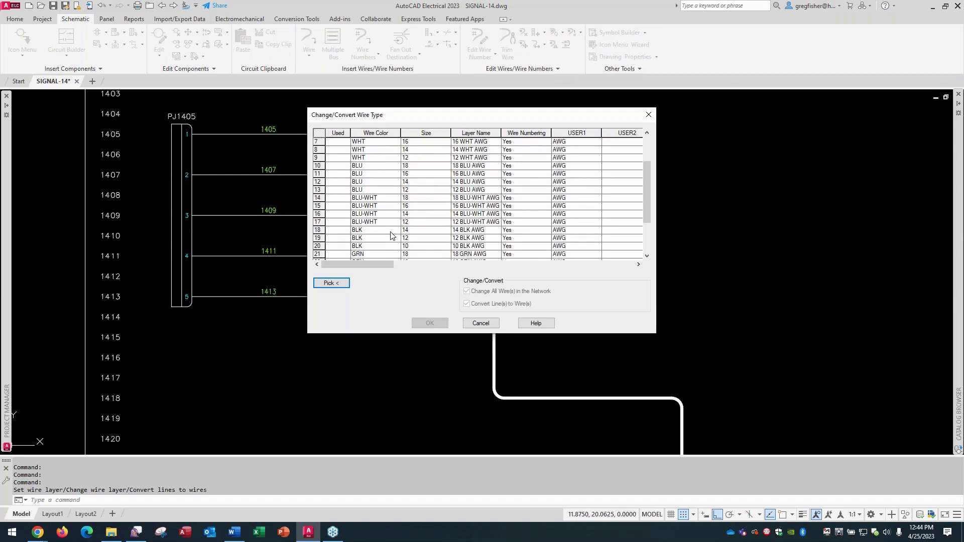
{"action": "left_click", "coordinate": [390, 231]}
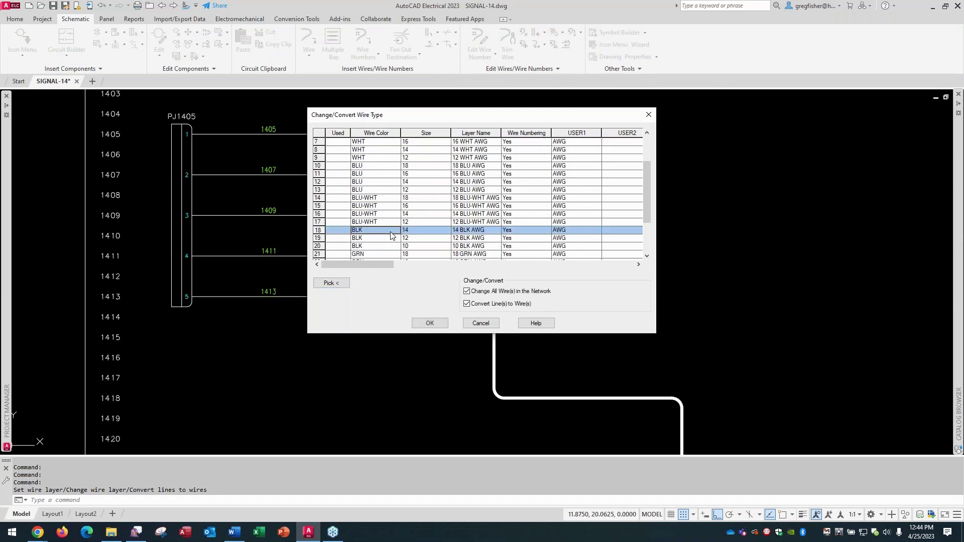
{"action": "left_click", "coordinate": [430, 324]}
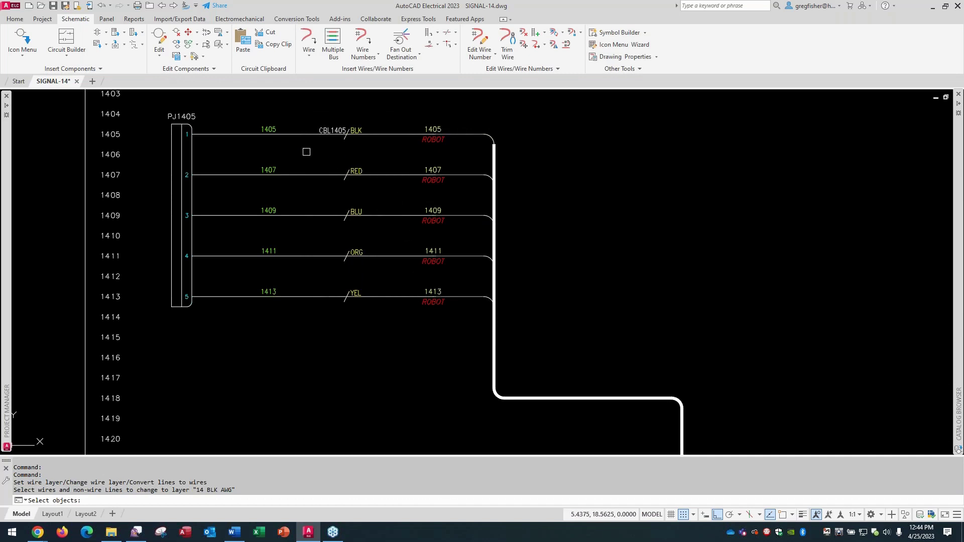
{"action": "left_click", "coordinate": [292, 134]}
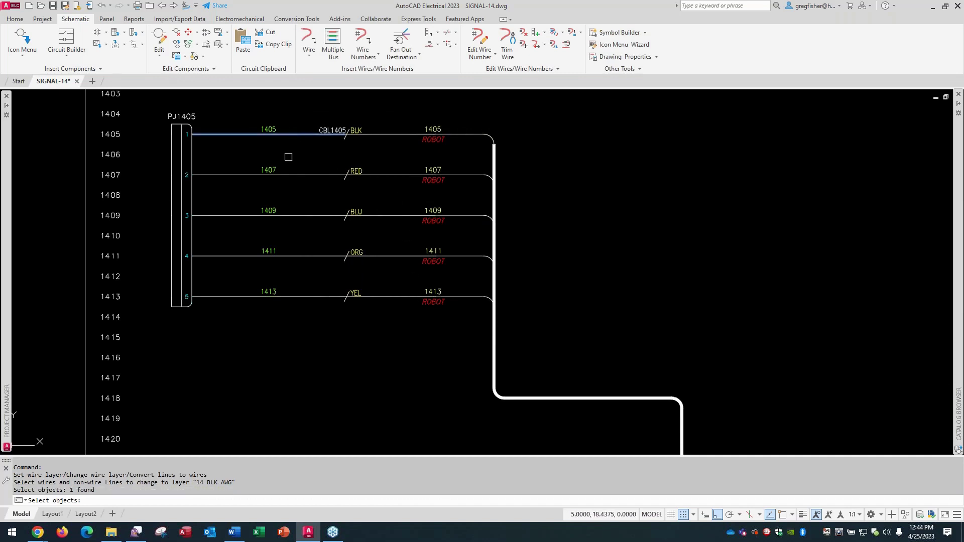
{"action": "left_click", "coordinate": [331, 174]}
{"action": "key", "text": "Return"}
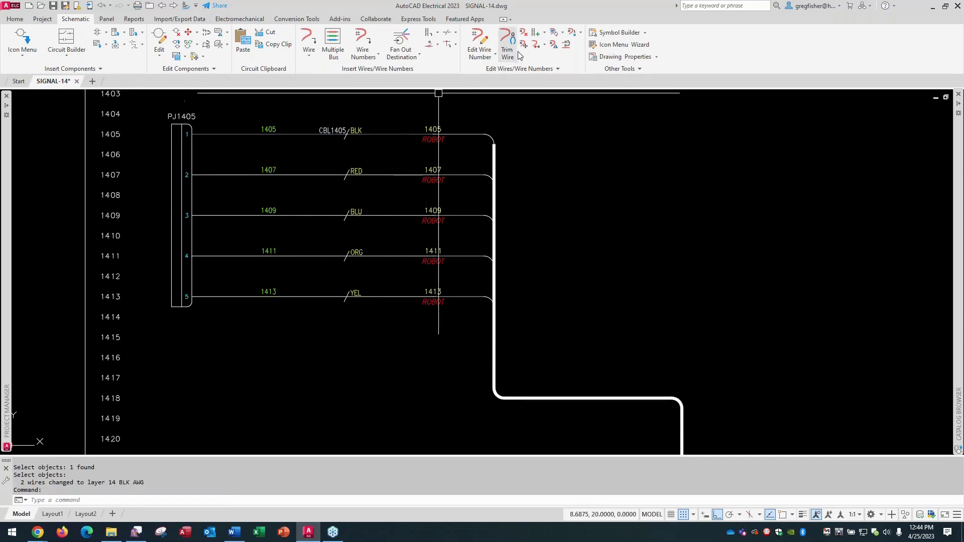
Change PJ1405's pin 2 wire to the 14 RED AWG wire type, including all wires in its network
{"action": "left_click", "coordinate": [553, 32]}
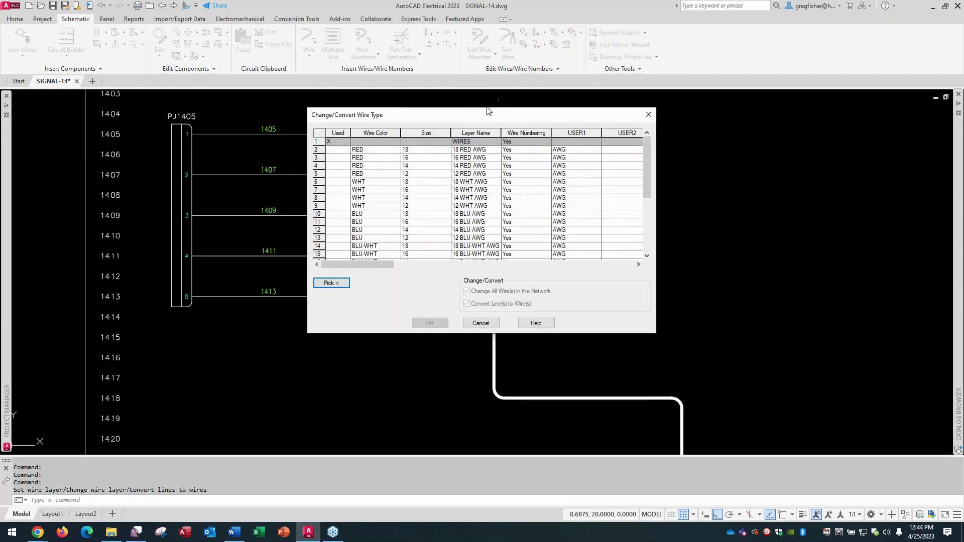
{"action": "left_click_drag", "start_coordinate": [468, 122], "coordinate": [670, 98]}
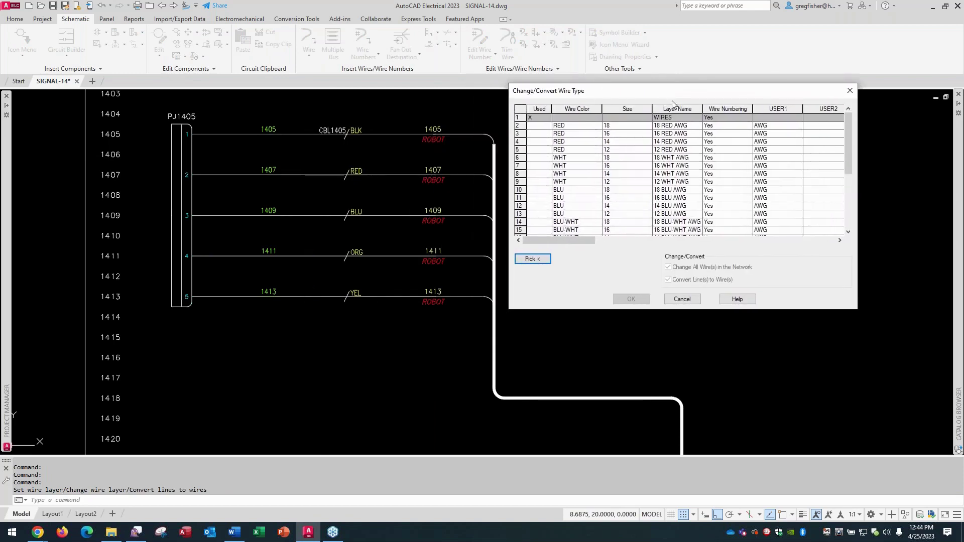
{"action": "left_click", "coordinate": [618, 145]}
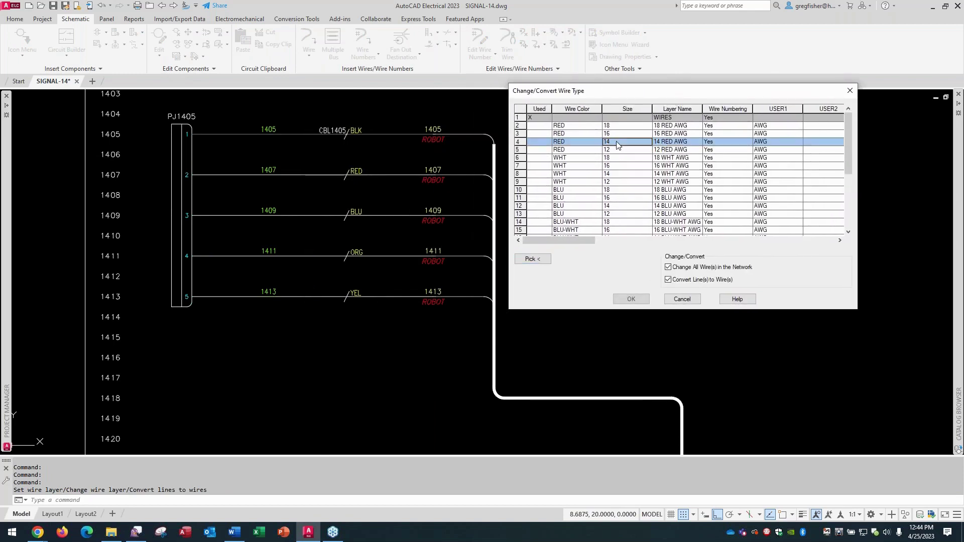
{"action": "left_click", "coordinate": [632, 300]}
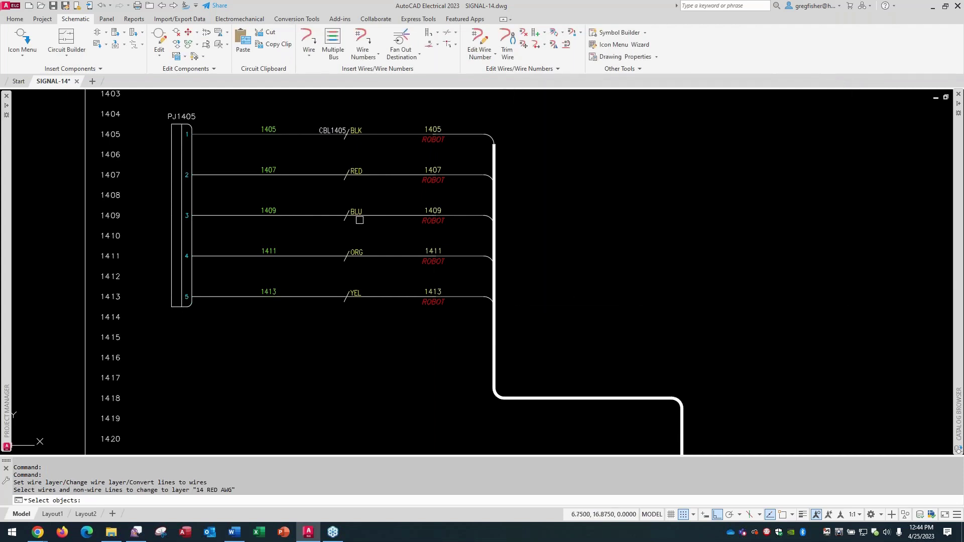
{"action": "left_click", "coordinate": [321, 175]}
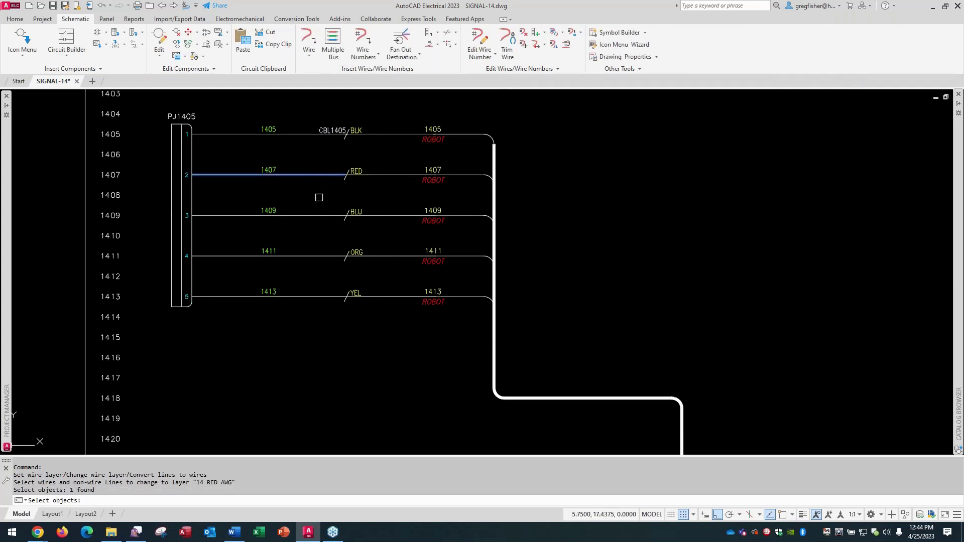
{"action": "key", "text": "Return"}
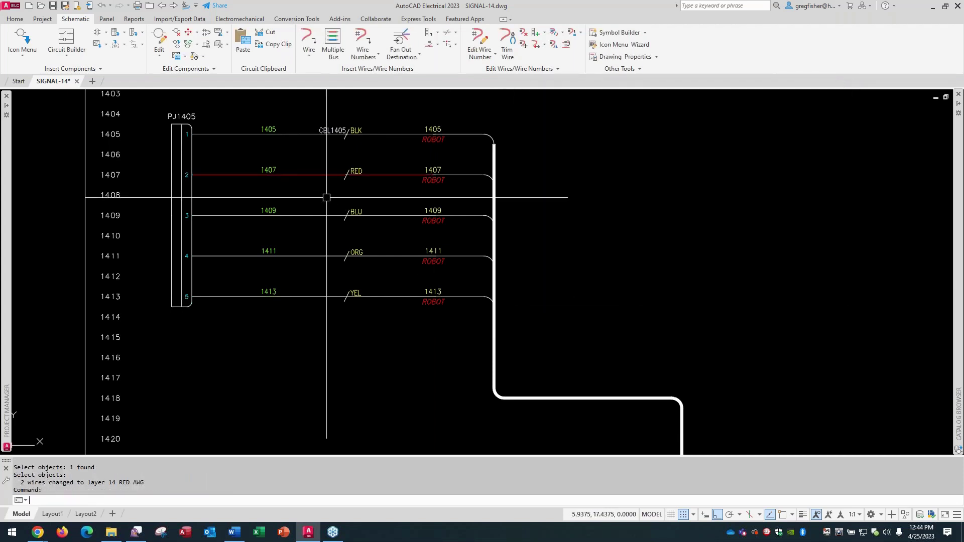
Change PJ1405's pin 3 wire to the 14 BLU AWG wire type, including all wires in its network
{"action": "key", "text": "Return"}
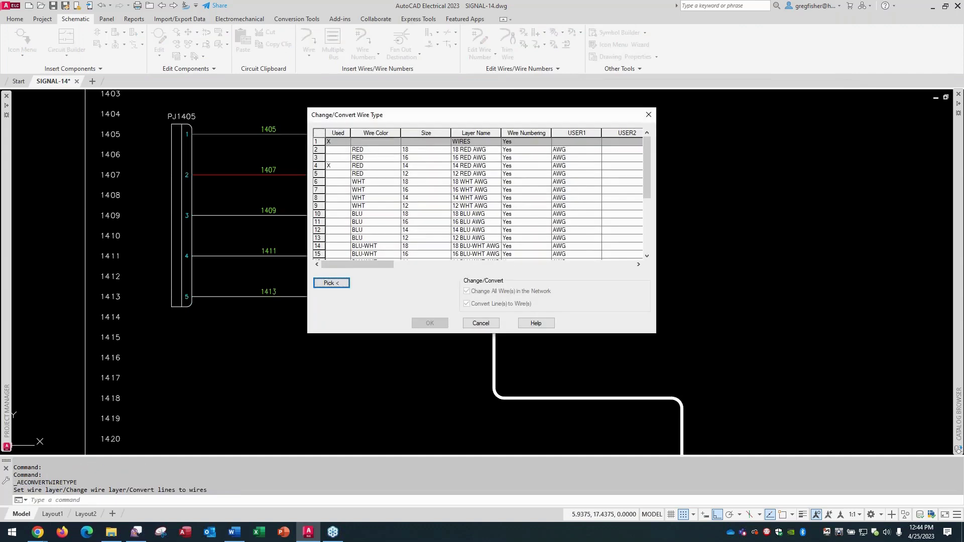
{"action": "left_click", "coordinate": [415, 231]}
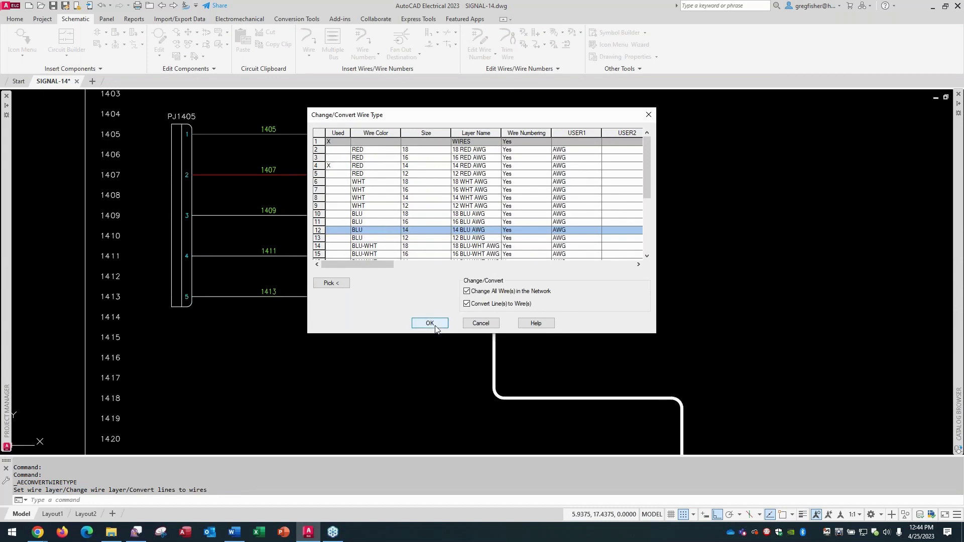
{"action": "left_click", "coordinate": [435, 326]}
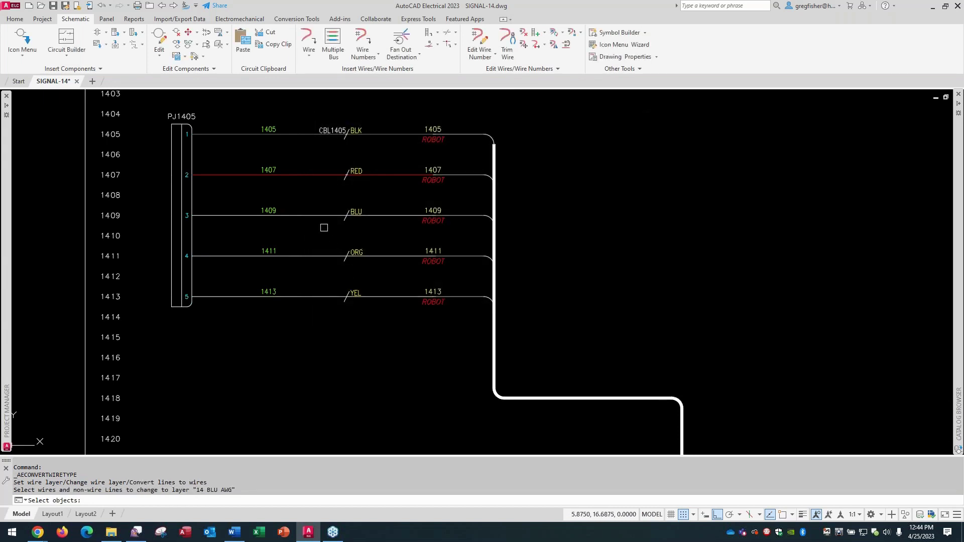
{"action": "left_click", "coordinate": [321, 216]}
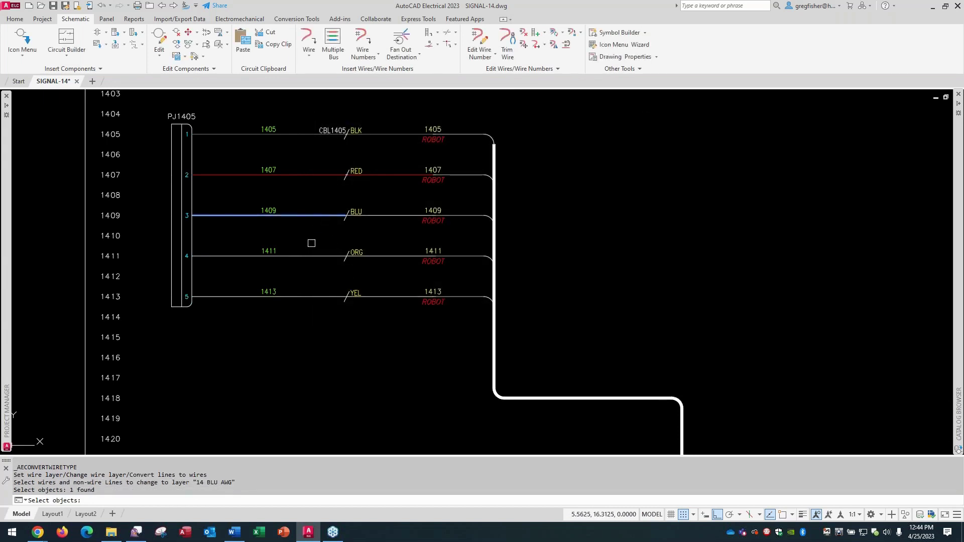
{"action": "key", "text": "Return"}
Change PJ1405's pin 4 wire to the 16 ORN AWG wire type
{"action": "key", "text": "Return"}
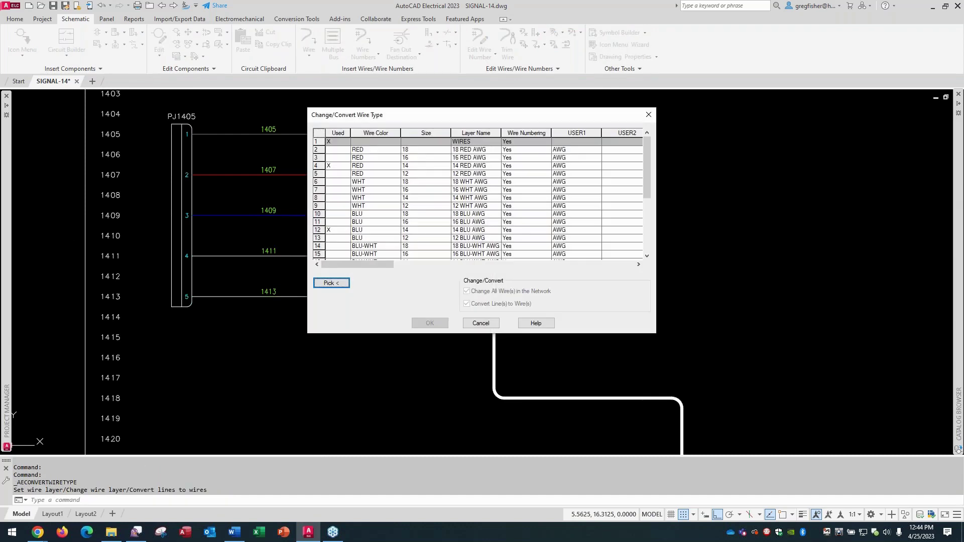
{"action": "left_click_drag", "start_coordinate": [455, 122], "coordinate": [620, 103]}
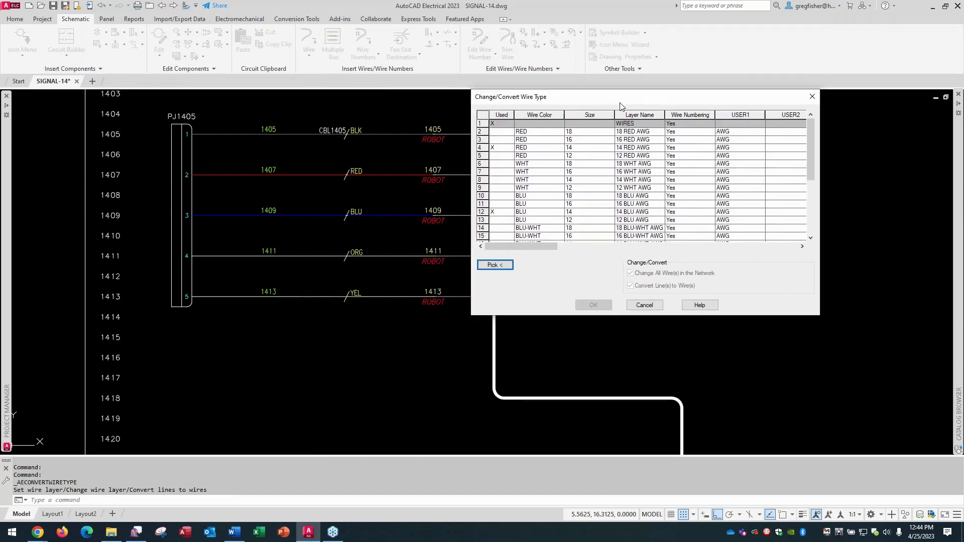
{"action": "left_click_drag", "start_coordinate": [807, 173], "coordinate": [820, 243]}
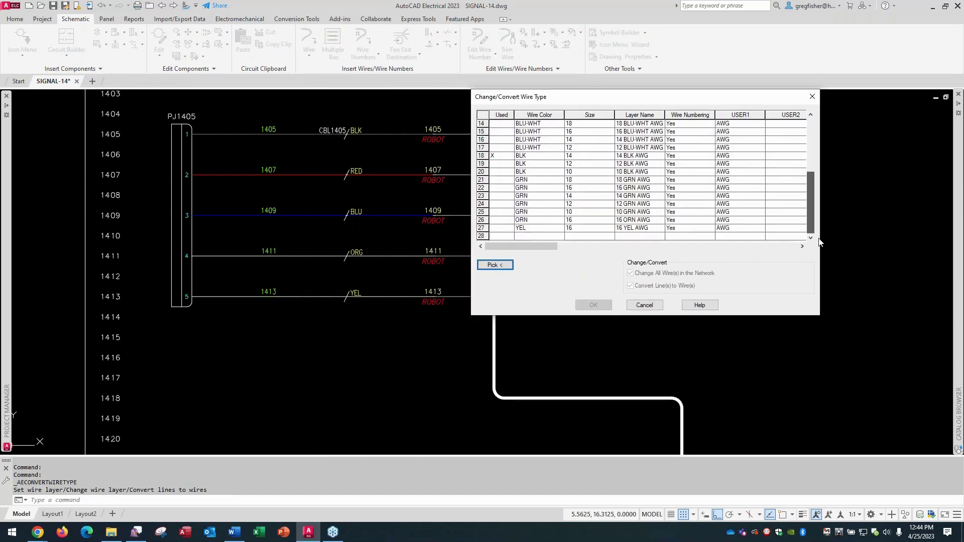
{"action": "left_click", "coordinate": [587, 221]}
{"action": "left_click", "coordinate": [606, 306]}
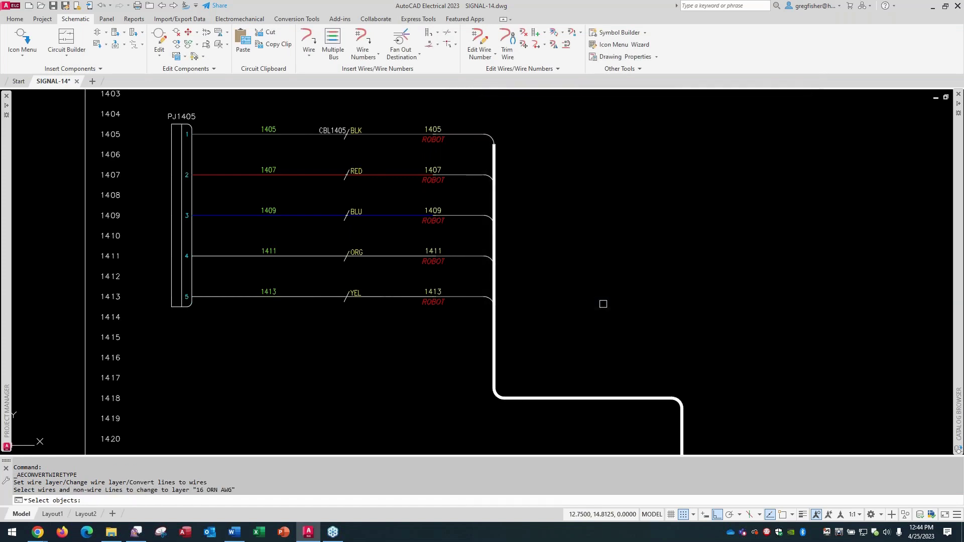
{"action": "left_click", "coordinate": [312, 256]}
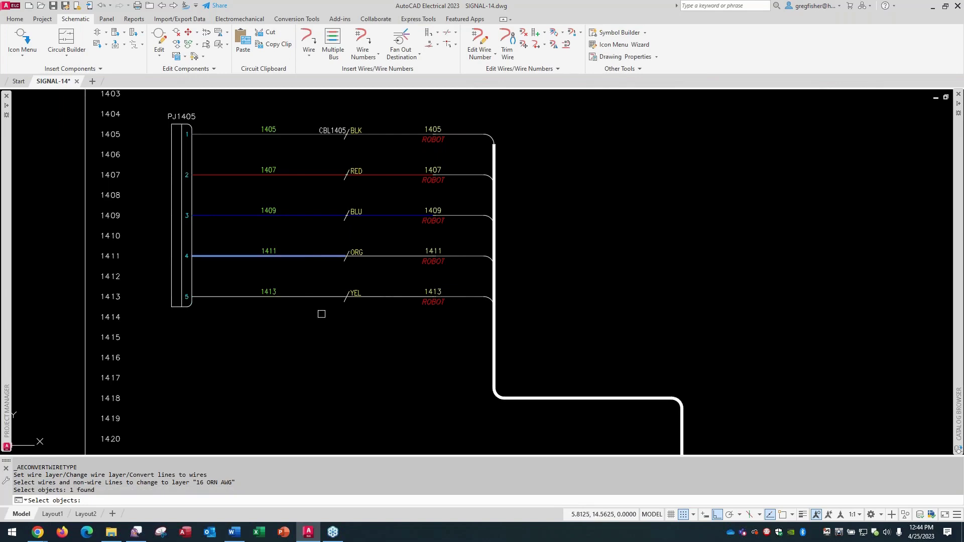
{"action": "key", "text": "Return"}
Change PJ1405's pin 5 wire to the 16 YEL AWG wire type
{"action": "key", "text": "Return"}
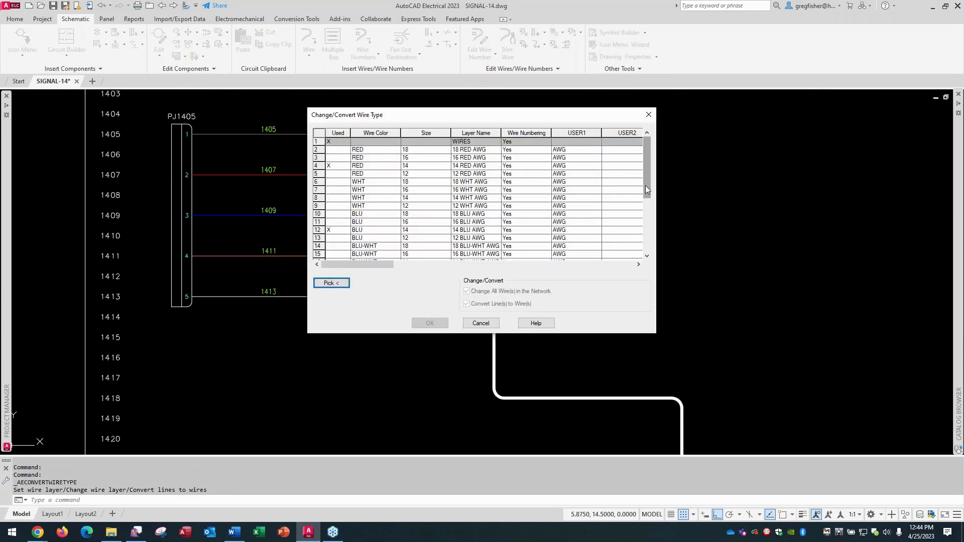
{"action": "left_click_drag", "start_coordinate": [645, 189], "coordinate": [643, 236]}
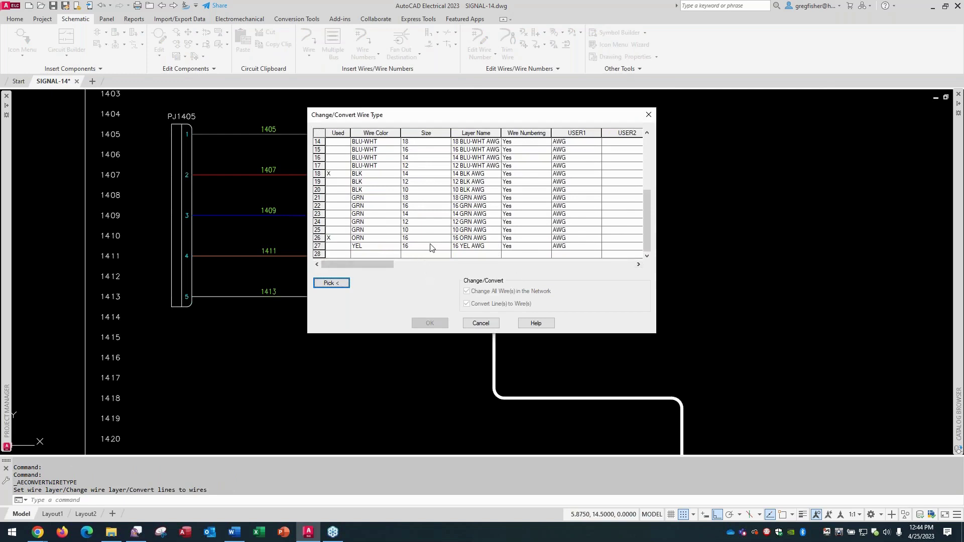
{"action": "left_click", "coordinate": [431, 246]}
{"action": "left_click", "coordinate": [430, 323]}
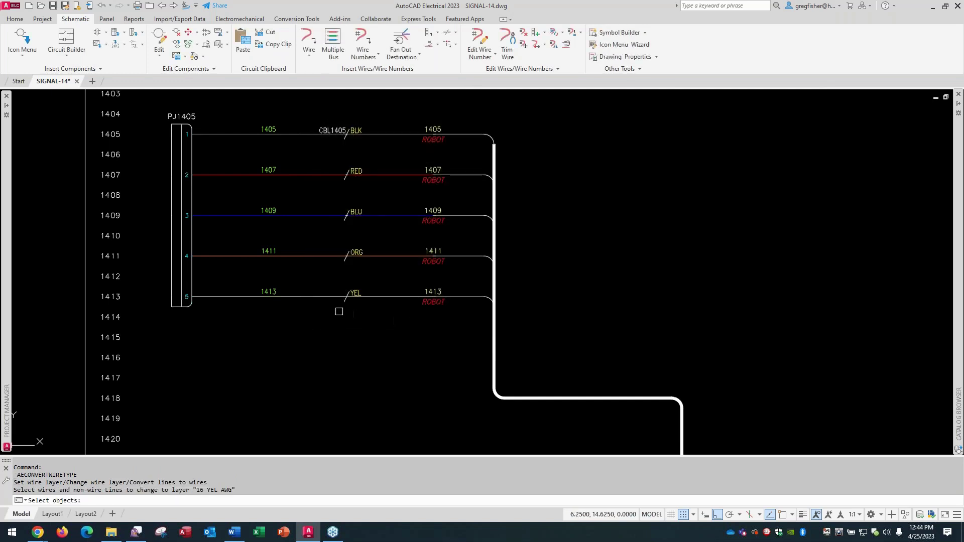
{"action": "left_click", "coordinate": [326, 297]}
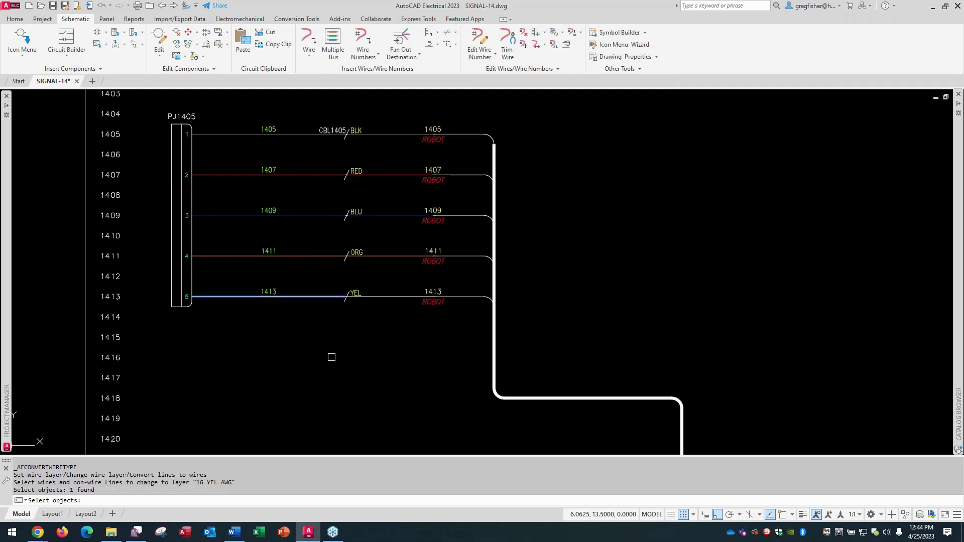
{"action": "key", "text": "Return"}
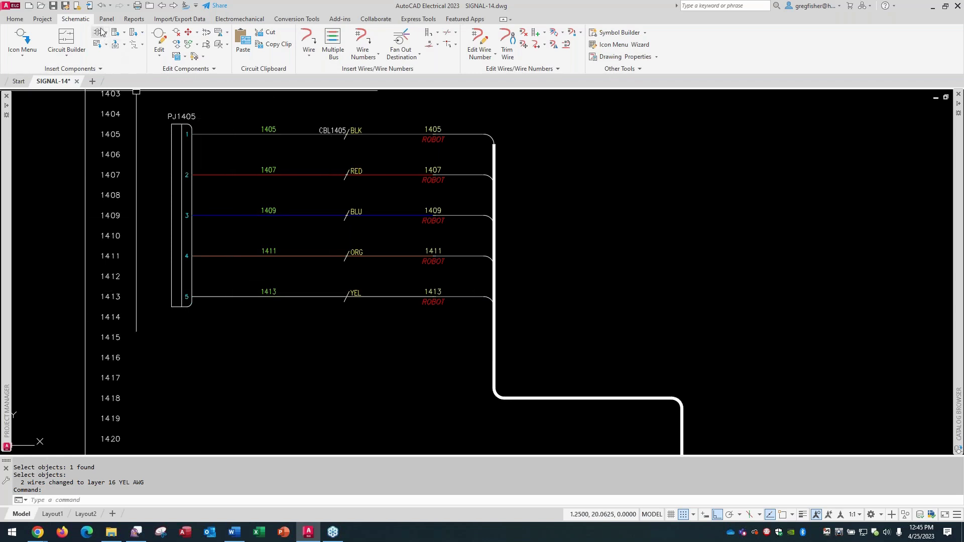
Change PJ1425's pin 1 wire to the 14 BLK AWG wire type, including all wires in its network, and end the command
{"action": "left_click", "coordinate": [133, 19]}
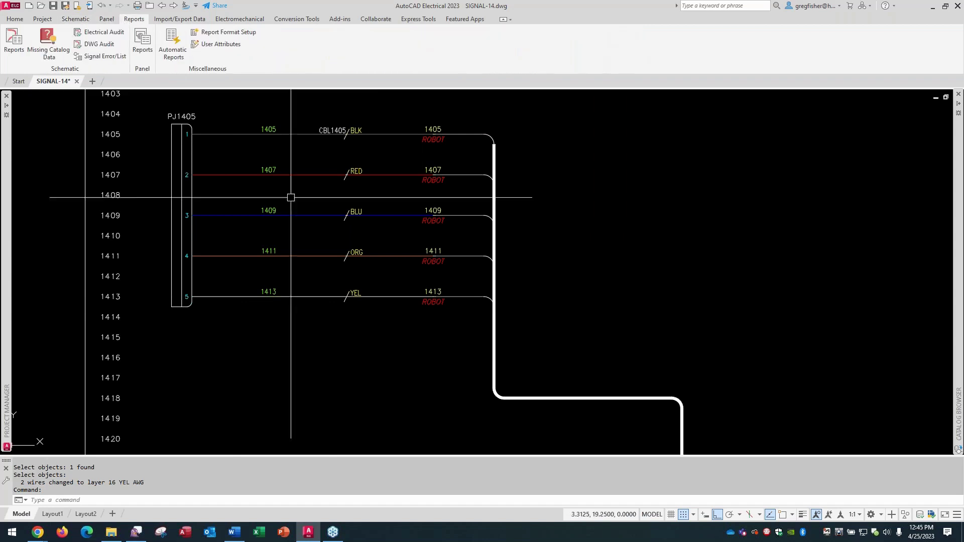
{"action": "scroll", "coordinate": [519, 286], "scroll_direction": "down", "scroll_amount": 5}
{"action": "scroll", "coordinate": [592, 399], "scroll_direction": "up", "scroll_amount": 5}
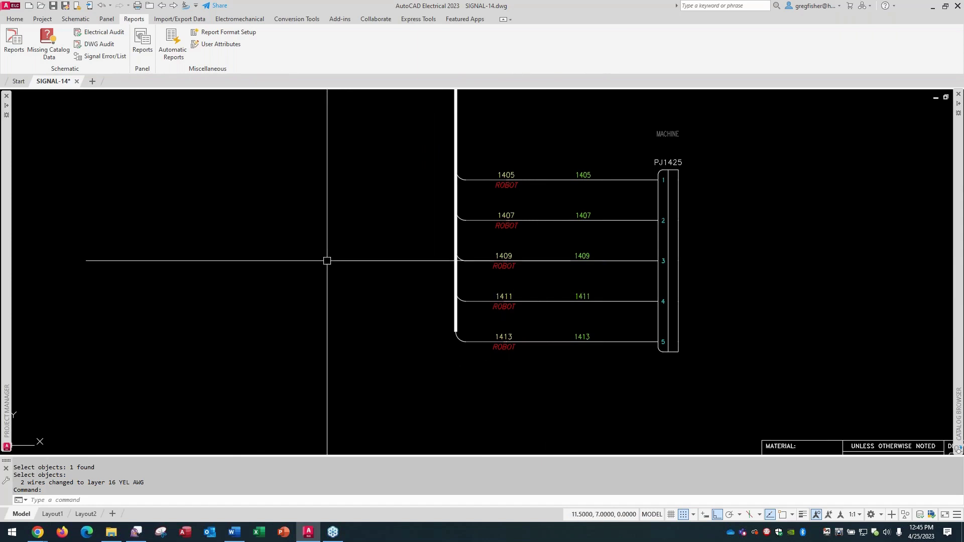
{"action": "scroll", "coordinate": [314, 245], "scroll_direction": "down", "scroll_amount": 2}
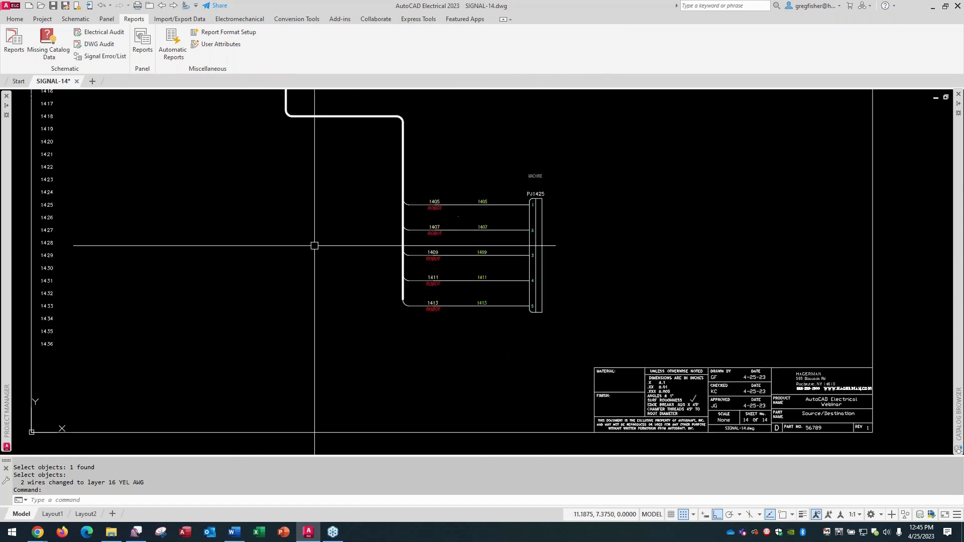
{"action": "scroll", "coordinate": [314, 246], "scroll_direction": "up", "scroll_amount": 2}
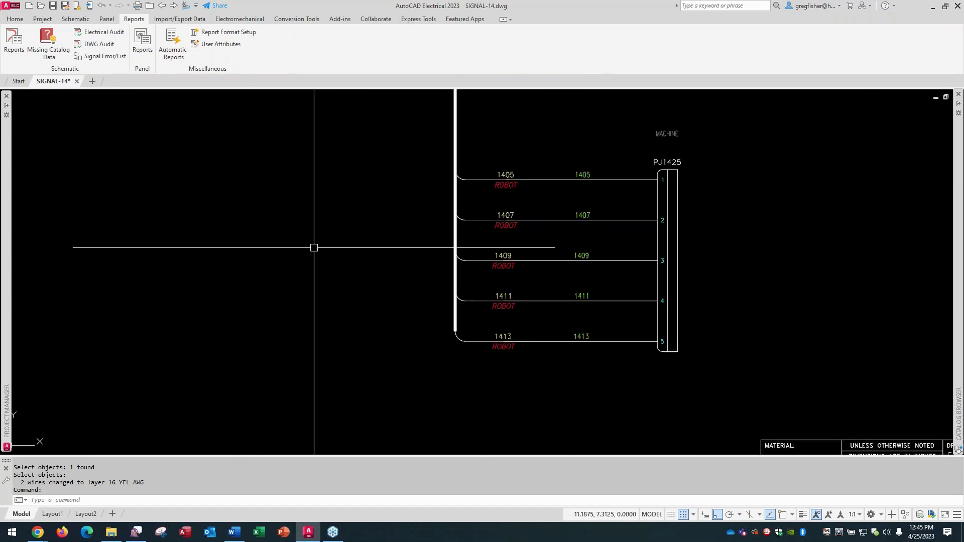
{"action": "key", "text": "Escape"}
{"action": "key", "text": "Escape"}
{"action": "key", "text": "Escape"}
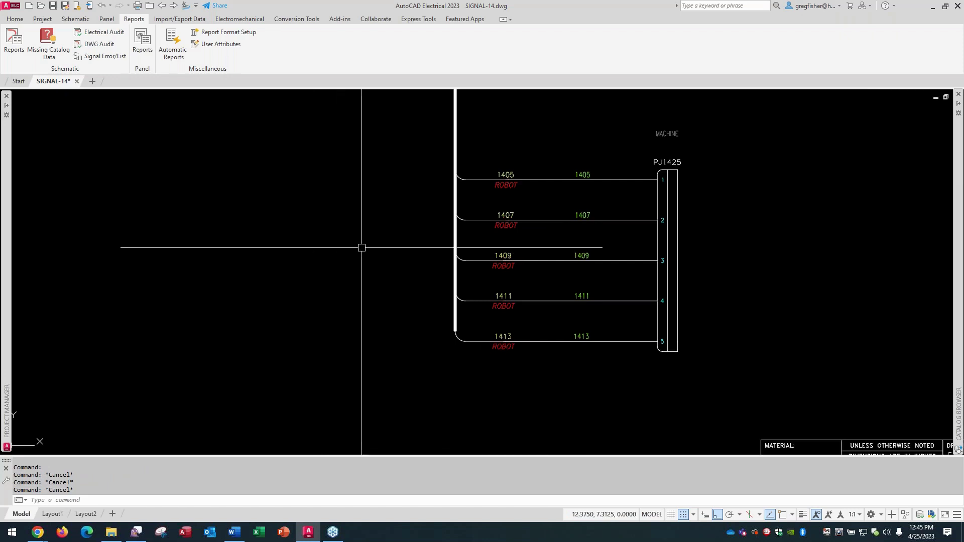
{"action": "right_click", "coordinate": [554, 179]}
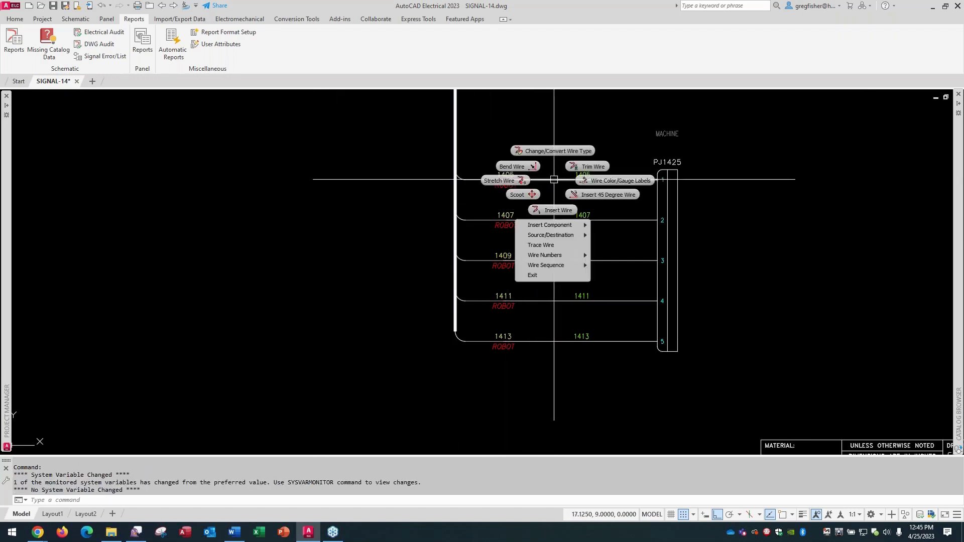
{"action": "left_click", "coordinate": [557, 151]}
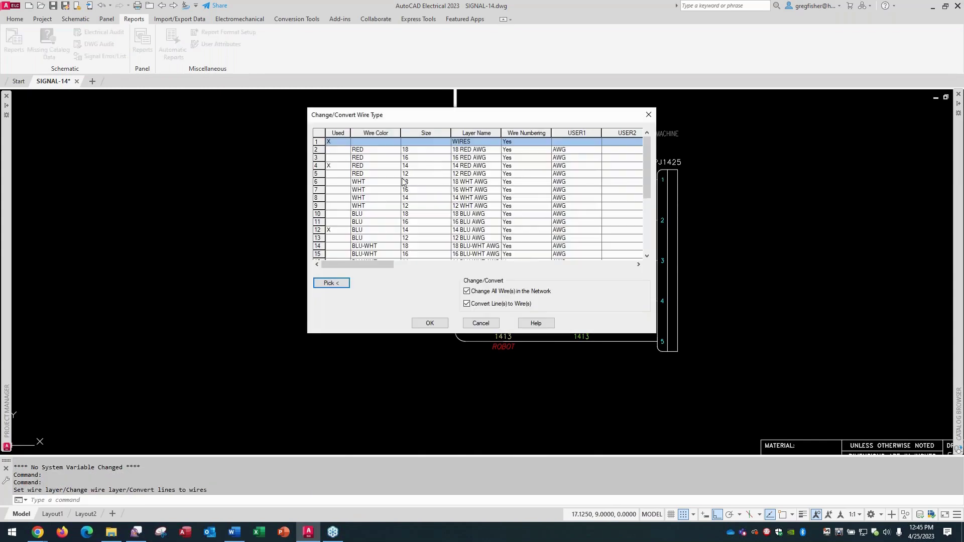
{"action": "scroll", "coordinate": [403, 196], "scroll_direction": "down", "scroll_amount": 2}
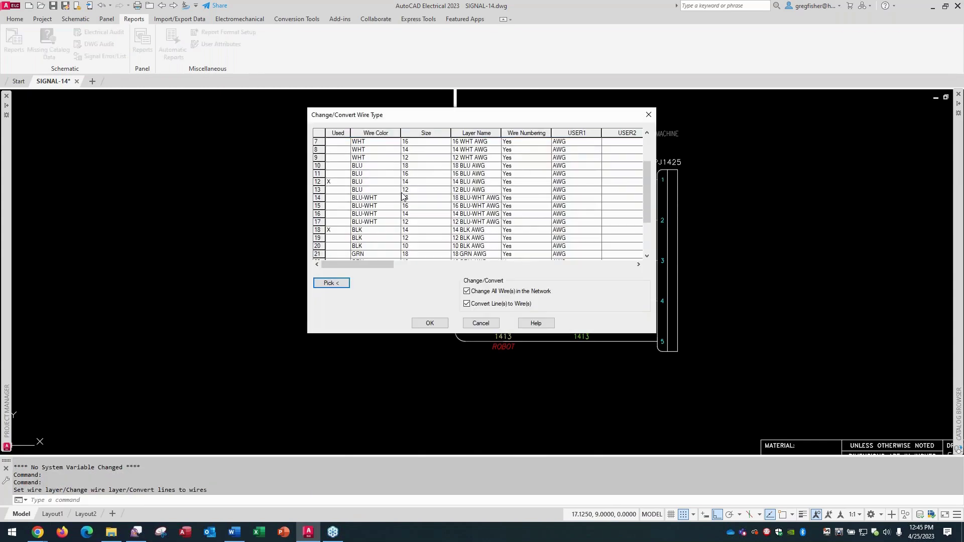
{"action": "left_click", "coordinate": [408, 230]}
{"action": "left_click", "coordinate": [431, 324]}
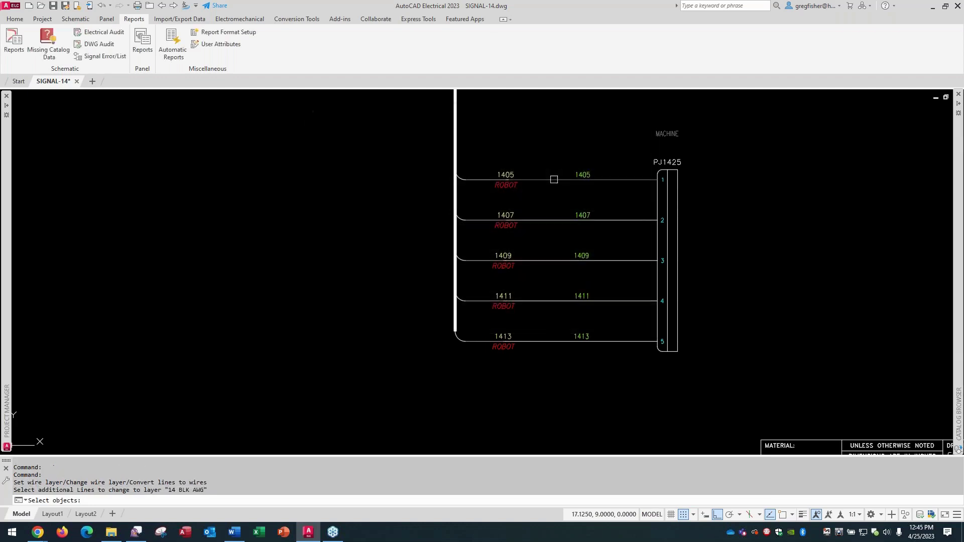
{"action": "key", "text": "Escape"}
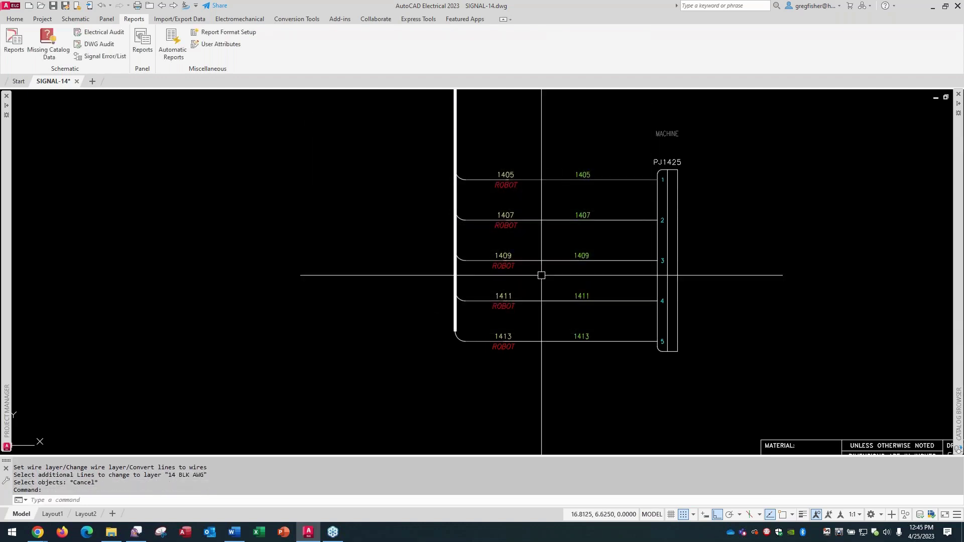
{"action": "key", "text": "Return"}
{"action": "left_click_drag", "start_coordinate": [518, 123], "coordinate": [284, 127]}
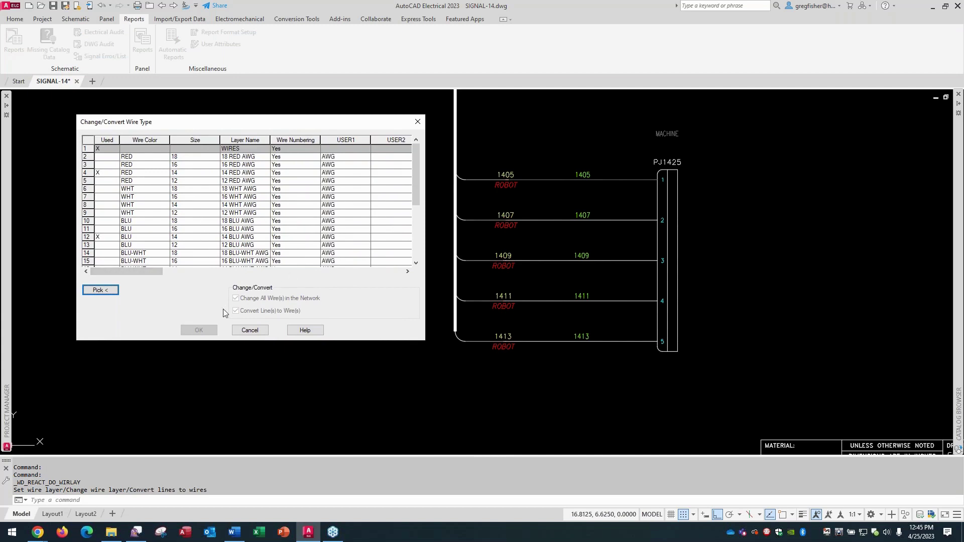
{"action": "left_click", "coordinate": [248, 330]}
{"action": "mouse_move", "coordinate": [230, 140]}
{"action": "middle_mouse_down"}
{"action": "mouse_move", "coordinate": [398, 346]}
{"action": "mouse_move", "coordinate": [469, 469]}
{"action": "mouse_move", "coordinate": [455, 492]}
{"action": "mouse_move", "coordinate": [185, 238]}
{"action": "mouse_move", "coordinate": [95, 127]}
{"action": "mouse_move", "coordinate": [99, 156]}
{"action": "middle_mouse_up"}
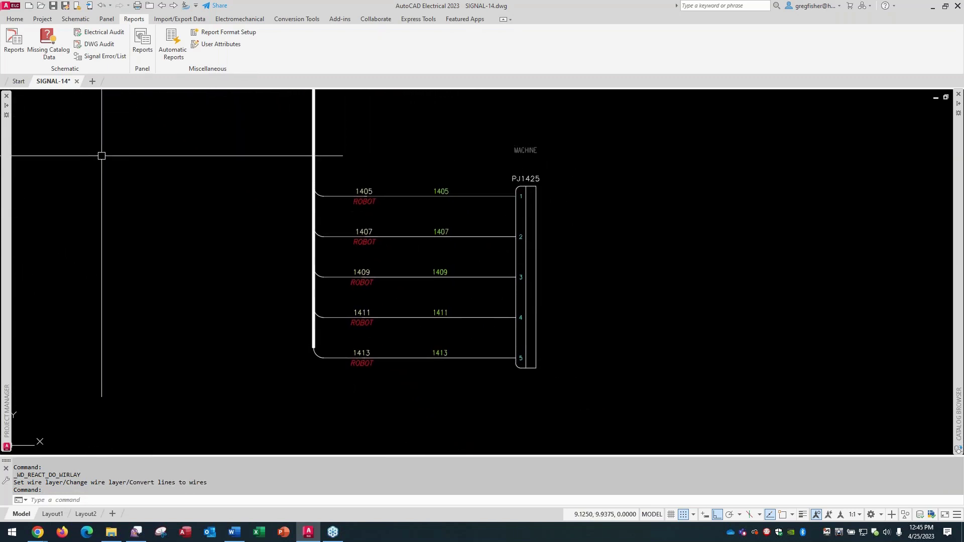
{"action": "right_click", "coordinate": [413, 234]}
{"action": "key", "text": "Escape"}
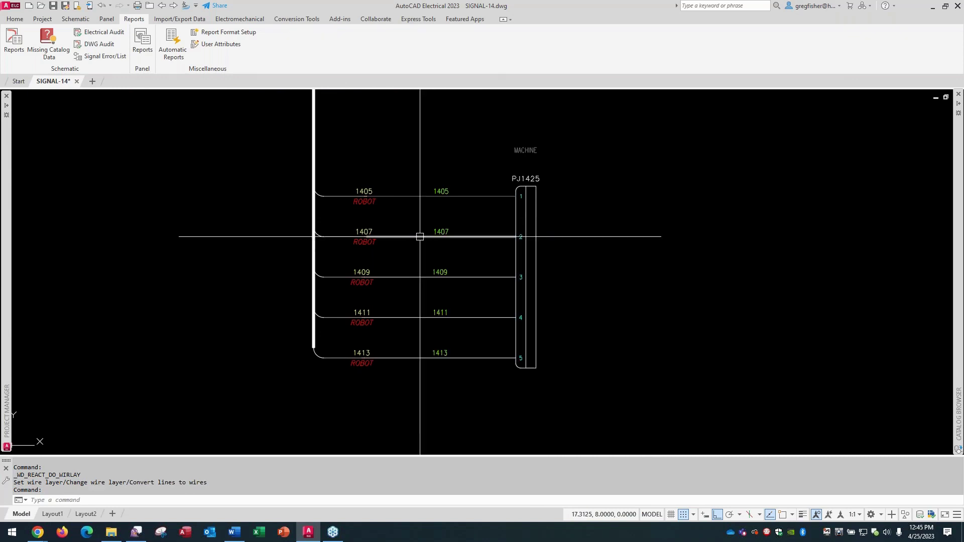
{"action": "right_click", "coordinate": [417, 239]}
{"action": "key", "text": "Escape"}
{"action": "key", "text": "Escape"}
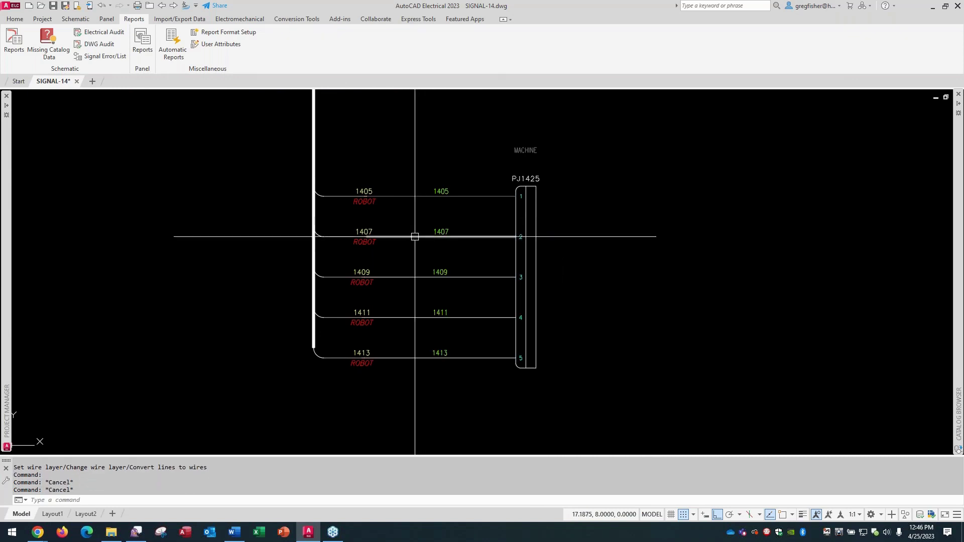
Change PJ1425's pin 2 wire to the 14 RED AWG wire type, including all wires in its network
{"action": "left_click", "coordinate": [84, 19]}
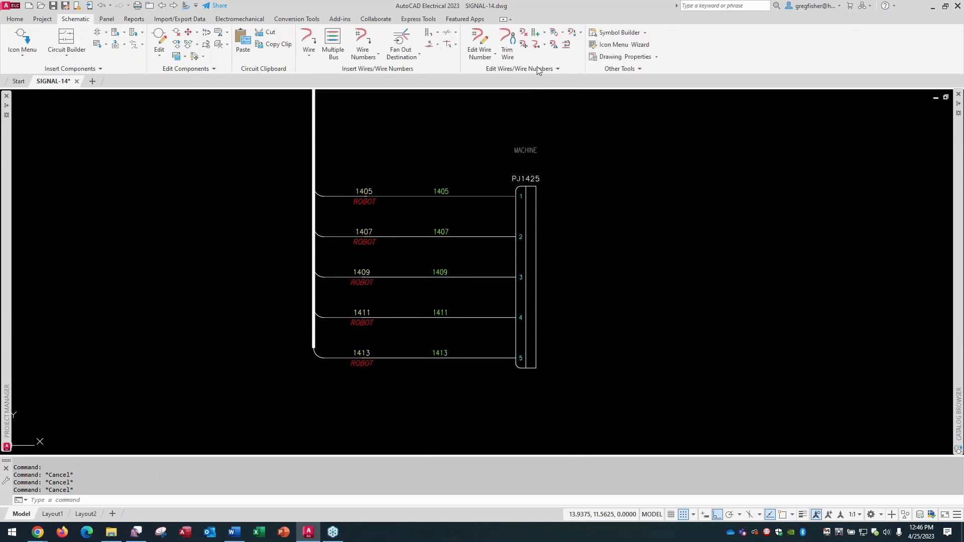
{"action": "left_click", "coordinate": [553, 34]}
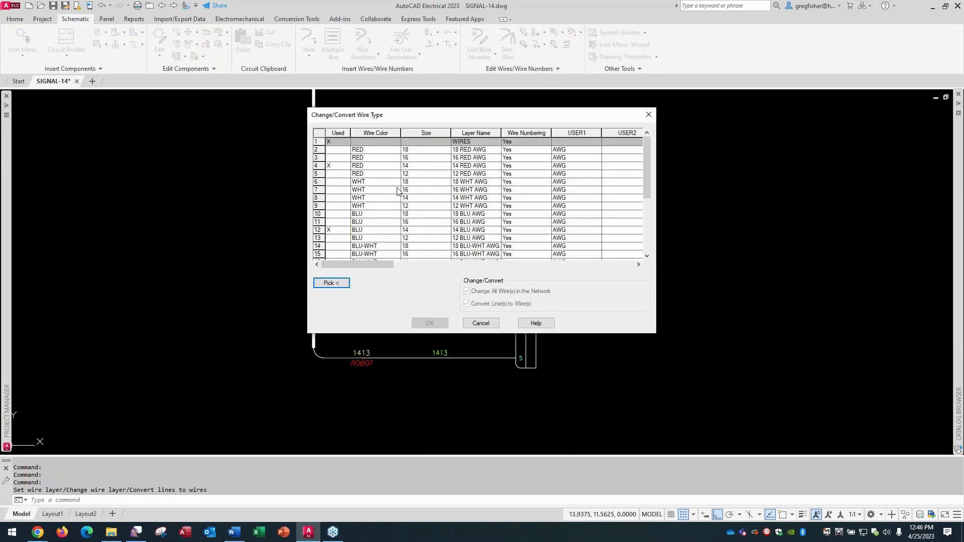
{"action": "left_click", "coordinate": [415, 167]}
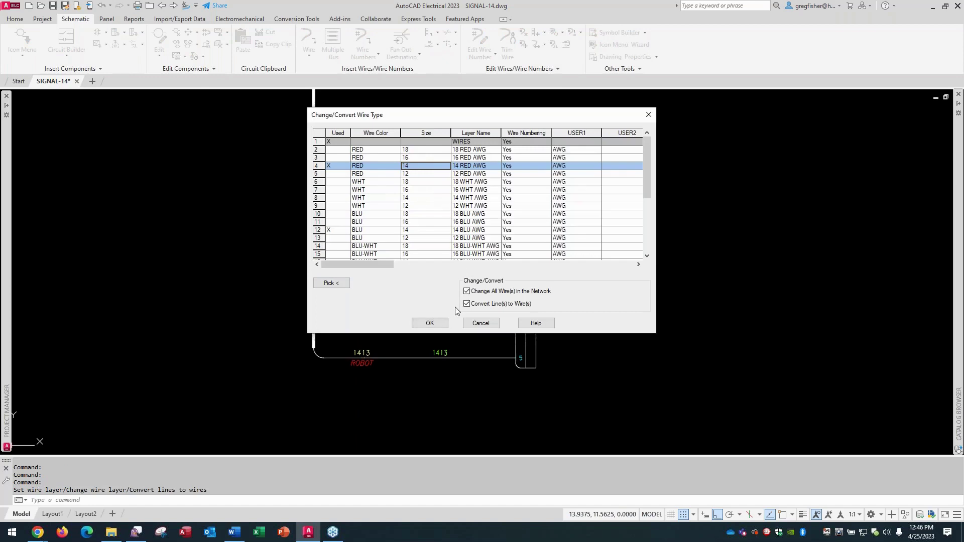
{"action": "left_click", "coordinate": [430, 323]}
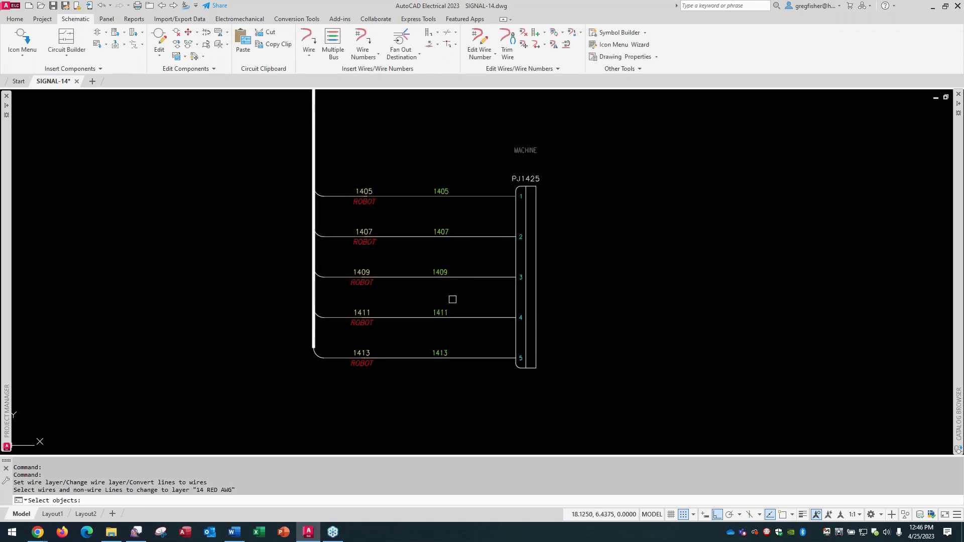
{"action": "left_click", "coordinate": [469, 236]}
{"action": "key", "text": "Return"}
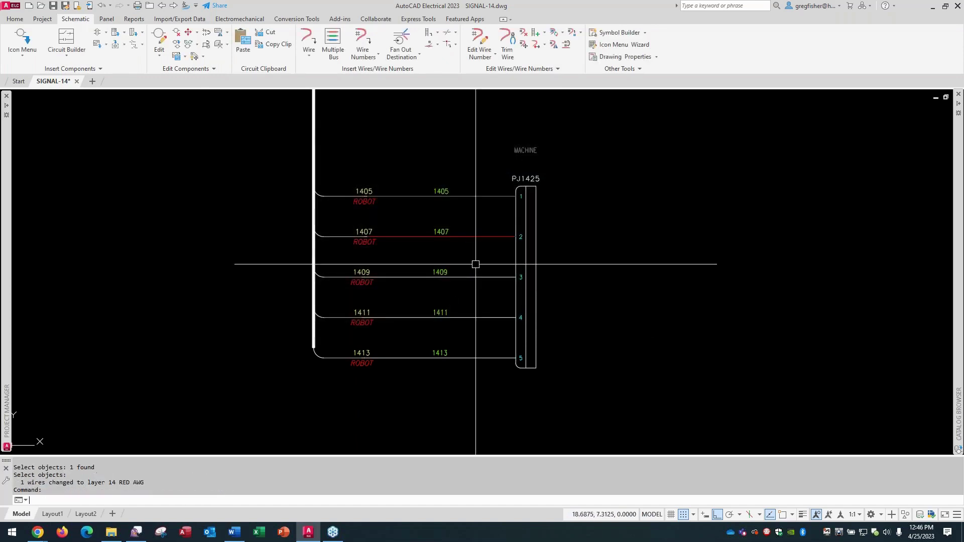
Change PJ1425's pin 3 wire to the 14 BLU AWG wire type, including all wires in its network
{"action": "key", "text": "Return"}
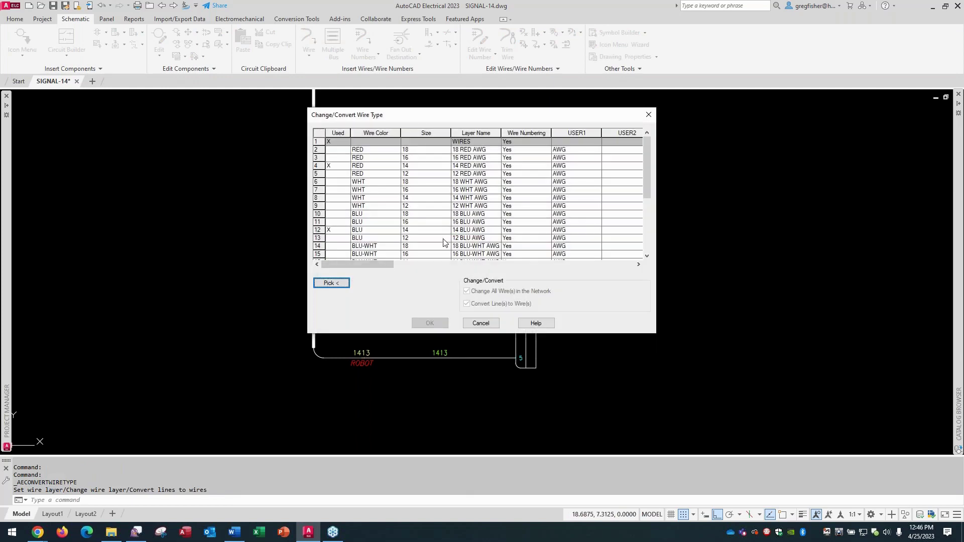
{"action": "left_click", "coordinate": [431, 230]}
{"action": "left_click", "coordinate": [428, 323]}
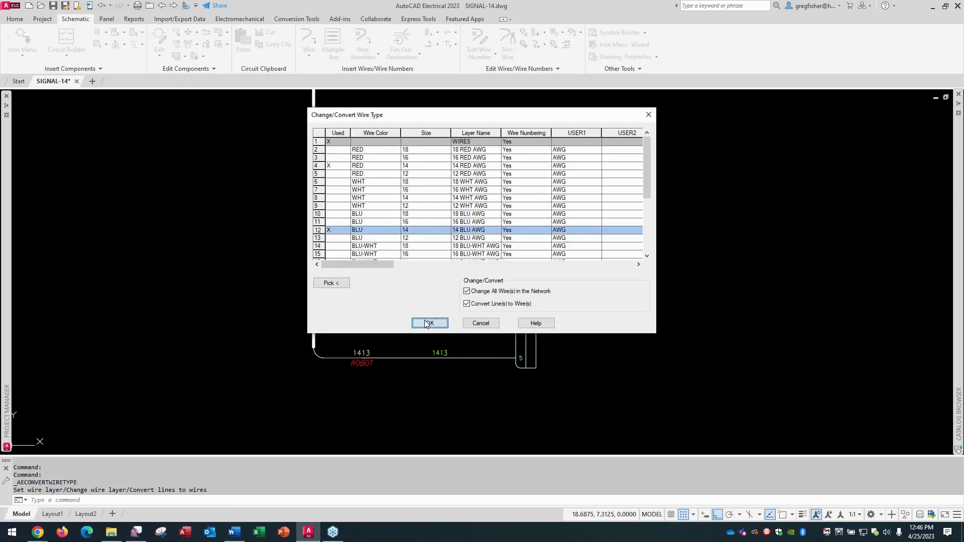
{"action": "left_click", "coordinate": [470, 277]}
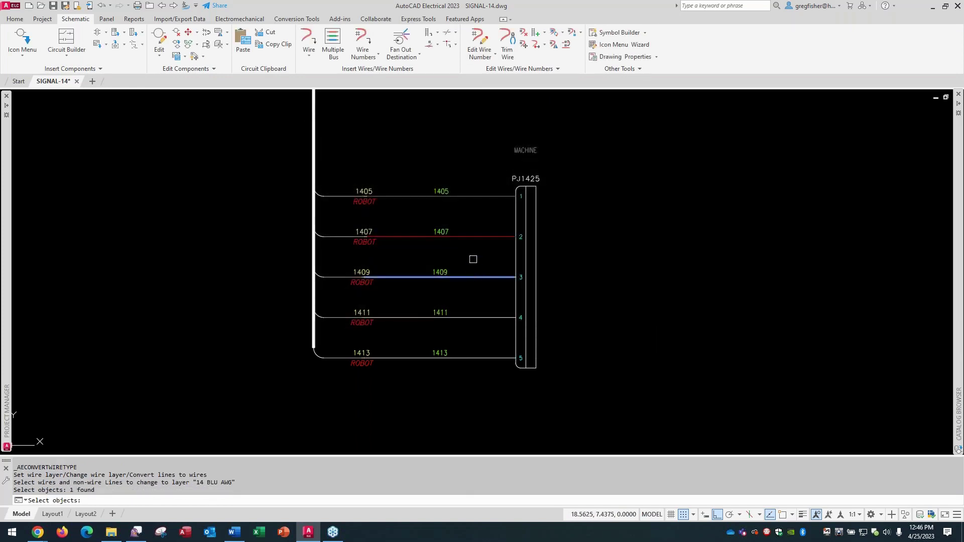
{"action": "key", "text": "Return"}
Change PJ1425's pin 4 wire to the 16 ORN AWG wire type
{"action": "key", "text": "Return"}
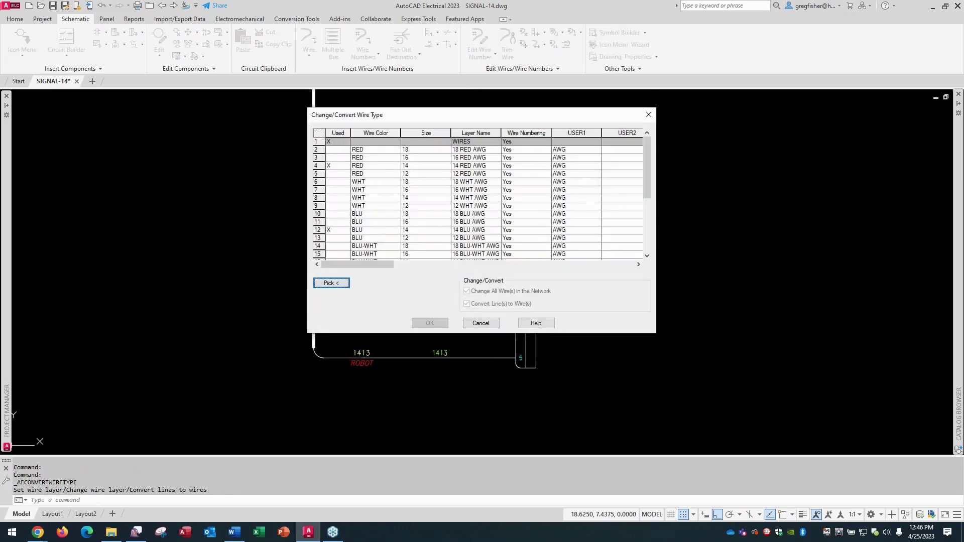
{"action": "scroll", "coordinate": [471, 258], "scroll_direction": "down", "scroll_amount": 4}
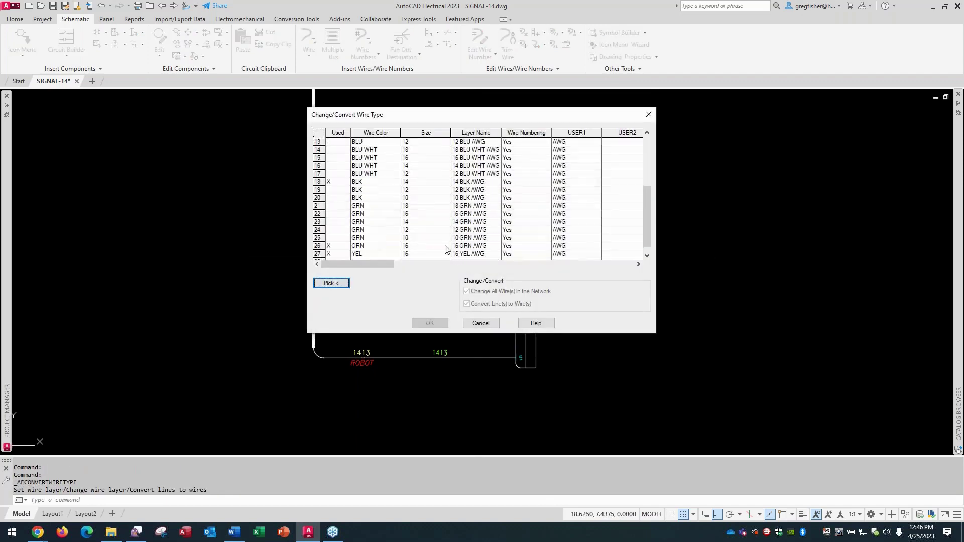
{"action": "left_click", "coordinate": [446, 247]}
{"action": "left_click", "coordinate": [430, 323]}
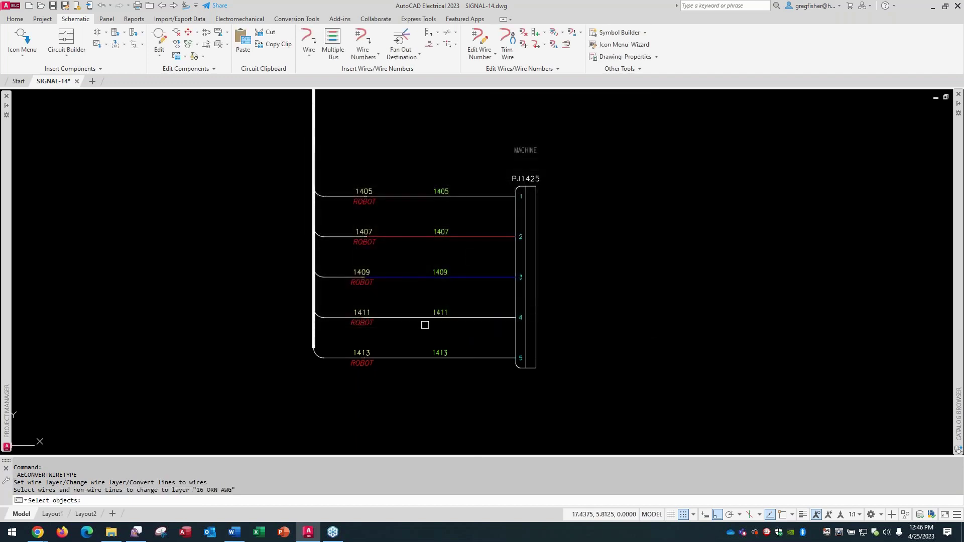
{"action": "left_click", "coordinate": [467, 318]}
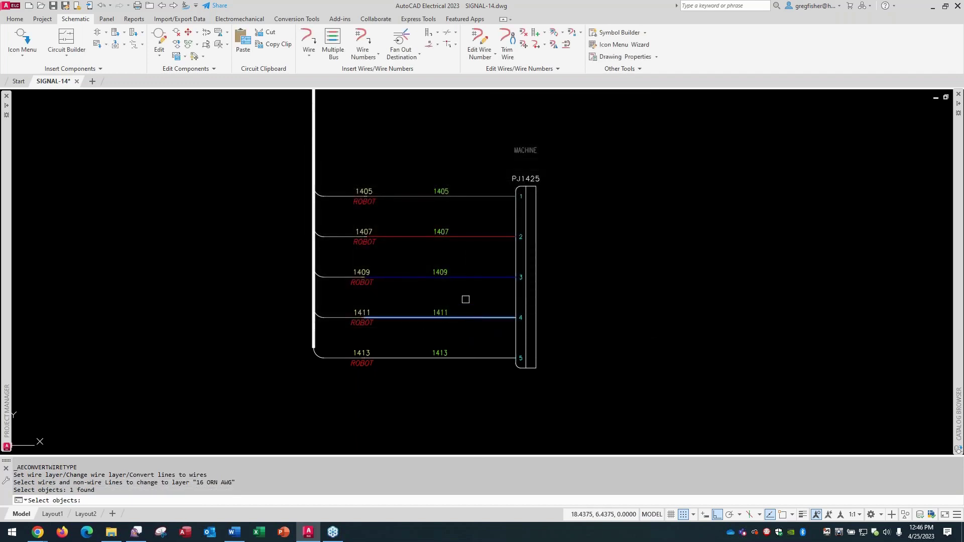
{"action": "key", "text": "Return"}
Change PJ1425's pin 5 wire to the 16 YEL AWG wire type, including all wires in its network
{"action": "key", "text": "Return"}
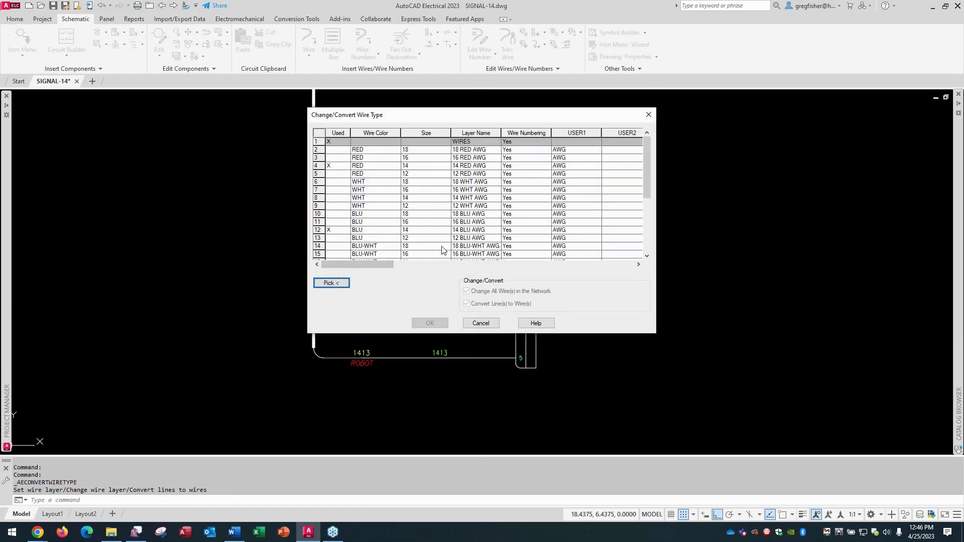
{"action": "scroll", "coordinate": [444, 249], "scroll_direction": "down", "scroll_amount": 4}
{"action": "left_click", "coordinate": [444, 246]}
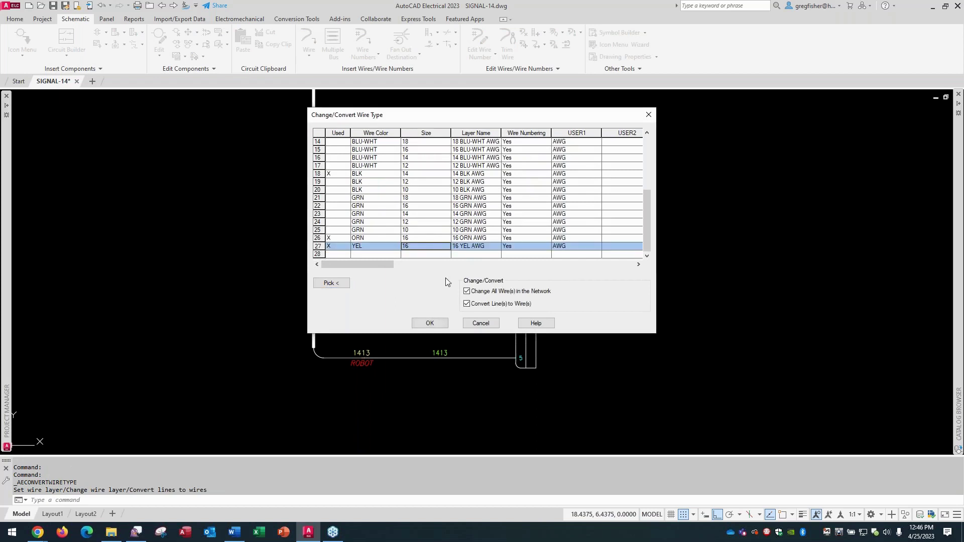
{"action": "left_click", "coordinate": [431, 323]}
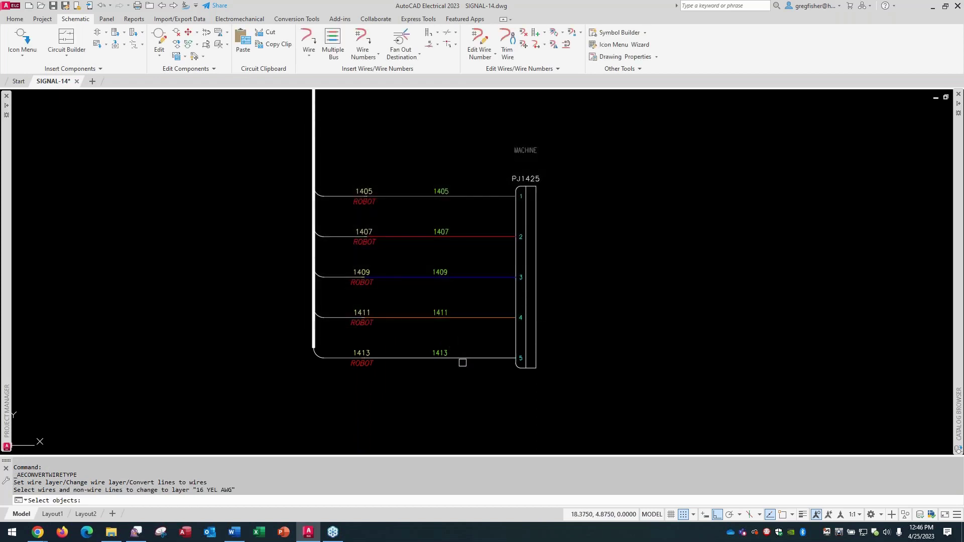
{"action": "left_click", "coordinate": [464, 359]}
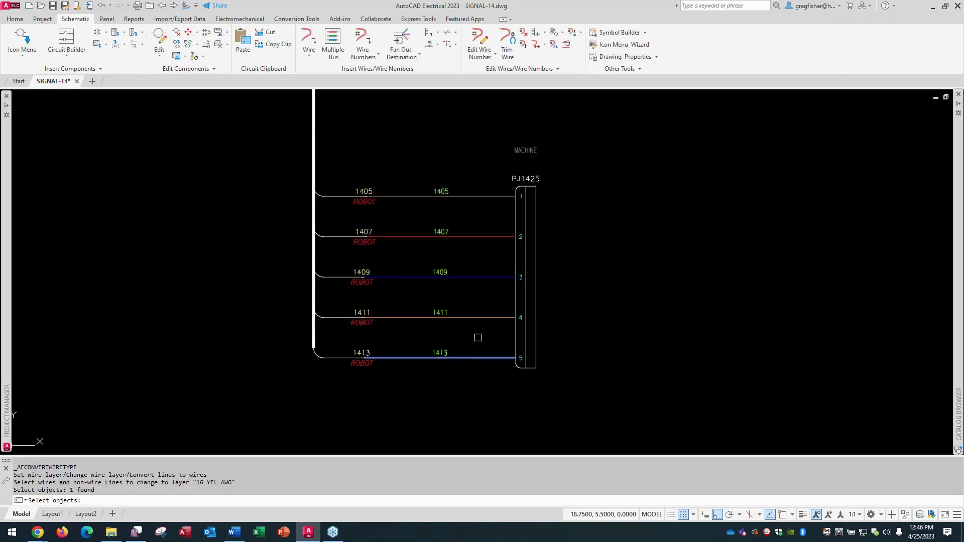
{"action": "key", "text": "Return"}
Generate a Cable From/To schematic report for the whole active drawing, with all location codes on both the from and to sides
{"action": "scroll", "coordinate": [231, 203], "scroll_direction": "down", "scroll_amount": 2}
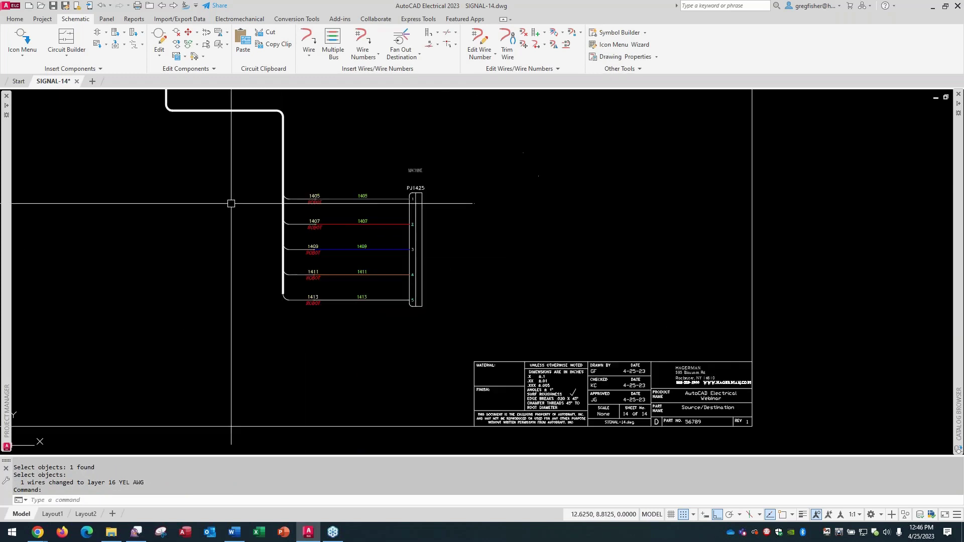
{"action": "middle_click_drag", "start_coordinate": [231, 203], "coordinate": [459, 357]}
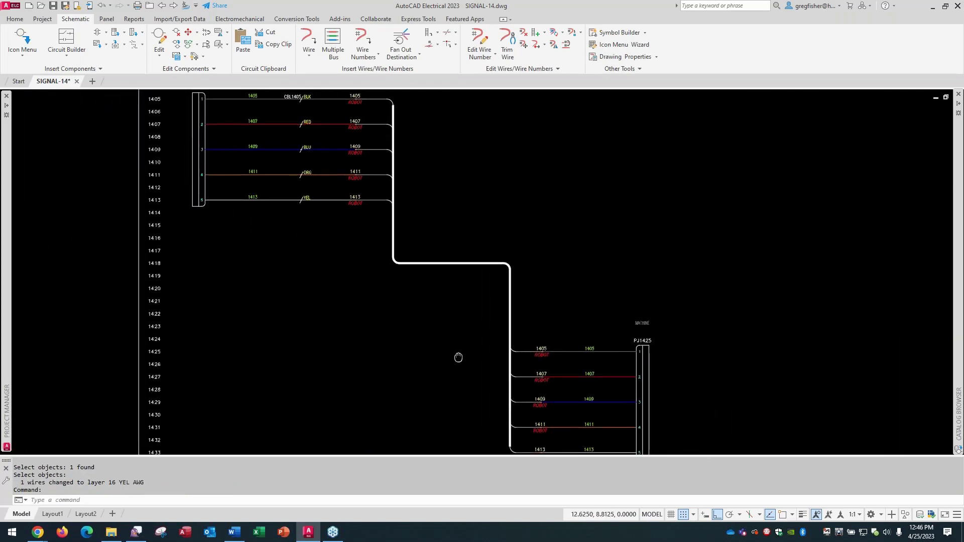
{"action": "scroll", "coordinate": [459, 358], "scroll_direction": "up", "scroll_amount": 2}
{"action": "scroll", "coordinate": [449, 356], "scroll_direction": "down", "scroll_amount": 4}
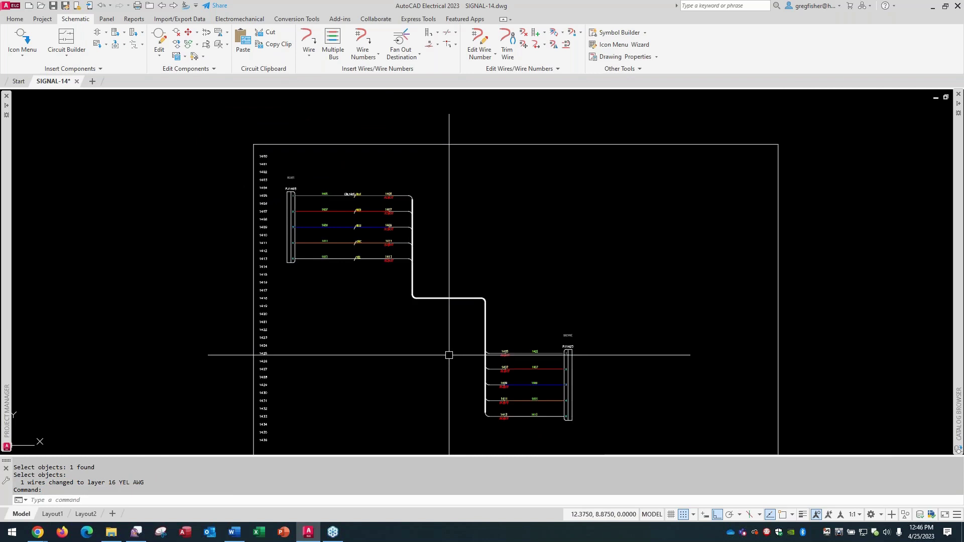
{"action": "left_click", "coordinate": [135, 19]}
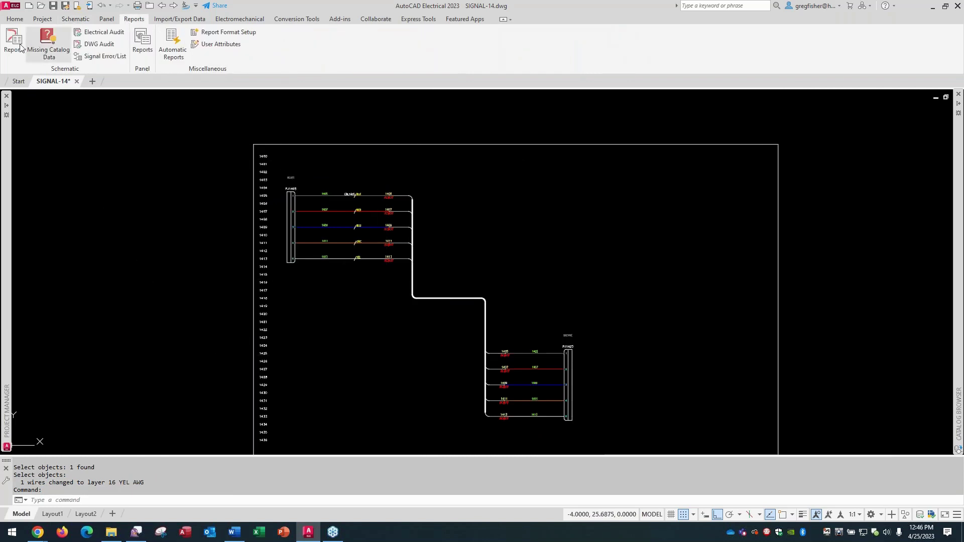
{"action": "left_click", "coordinate": [15, 43]}
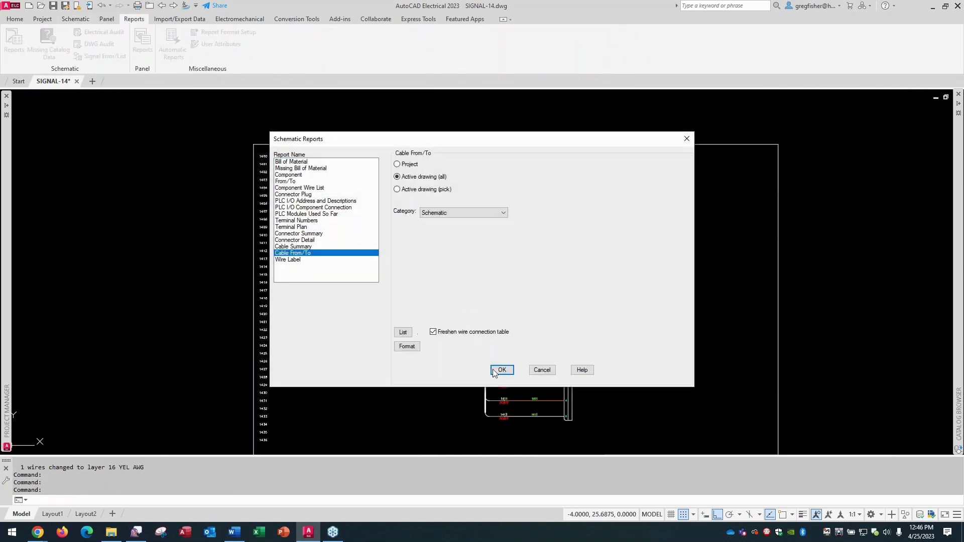
{"action": "left_click", "coordinate": [502, 370]}
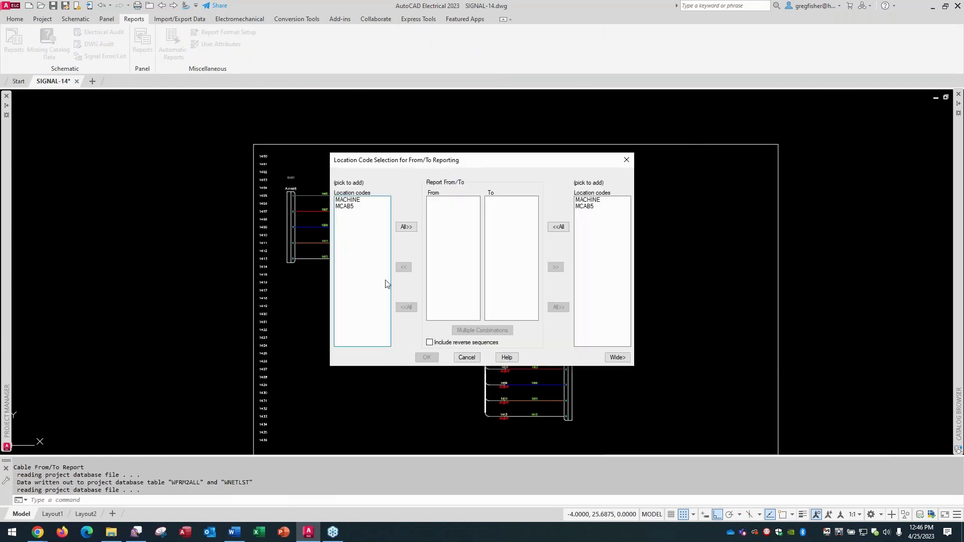
{"action": "left_click", "coordinate": [406, 227]}
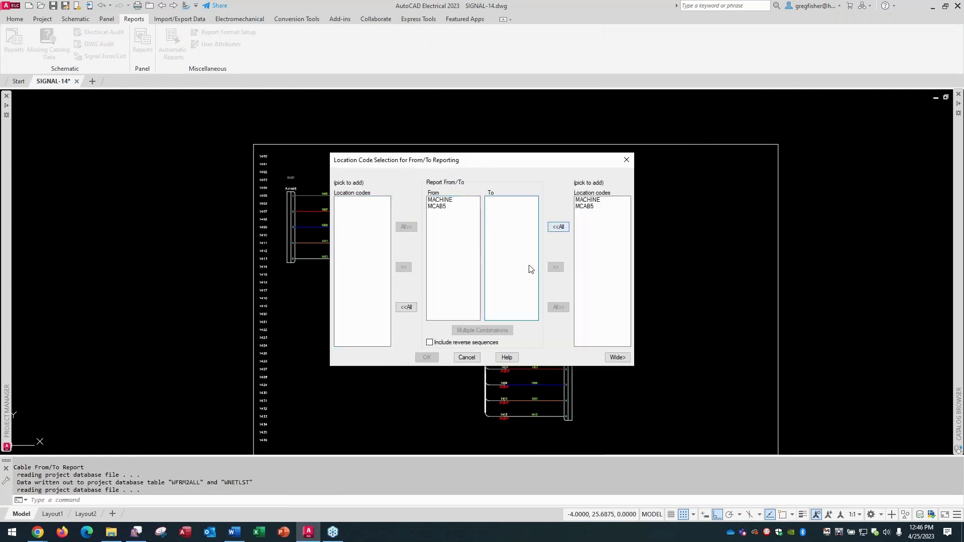
{"action": "left_click", "coordinate": [560, 228]}
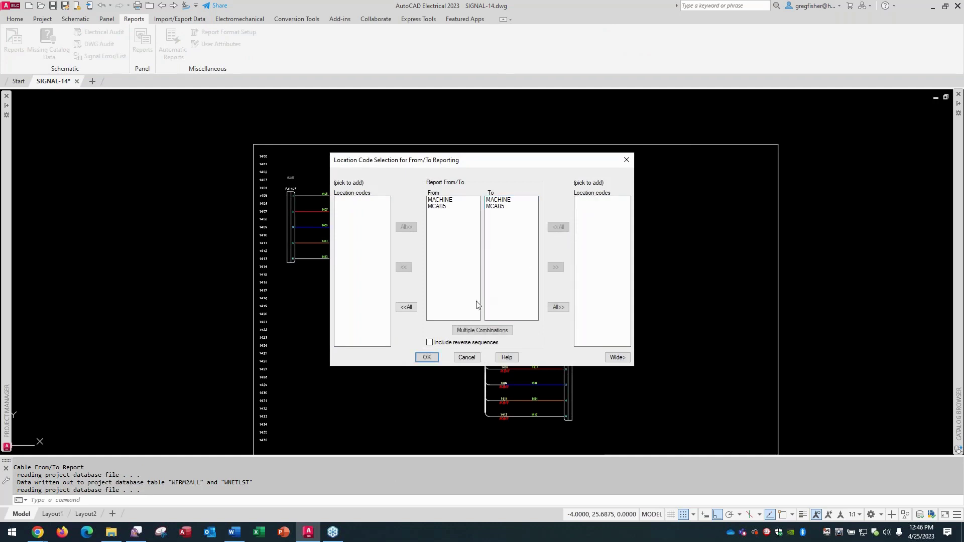
{"action": "left_click", "coordinate": [427, 358]}
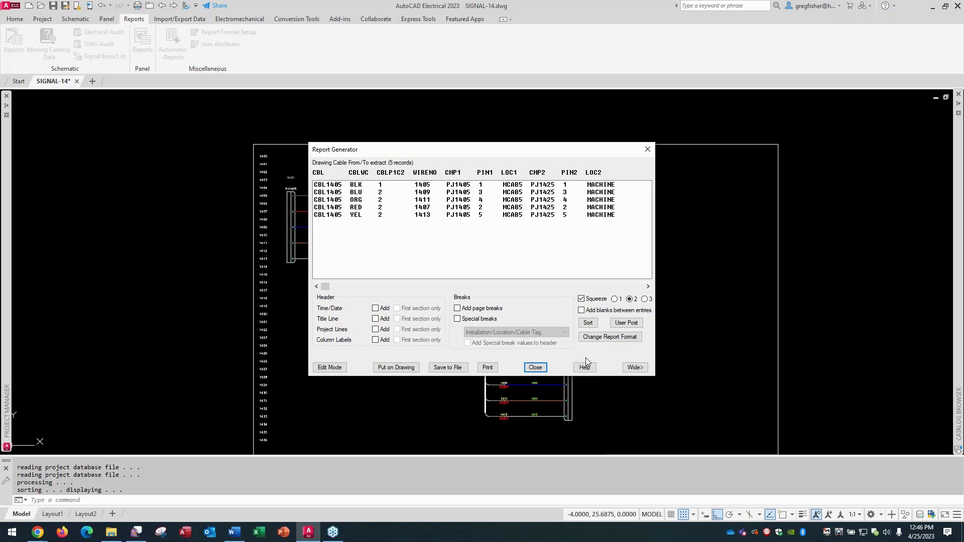
Add the WLAY1 field after LOC1 and the WLAY2 field after LOC2 in the cable report format
{"action": "left_click", "coordinate": [608, 337]}
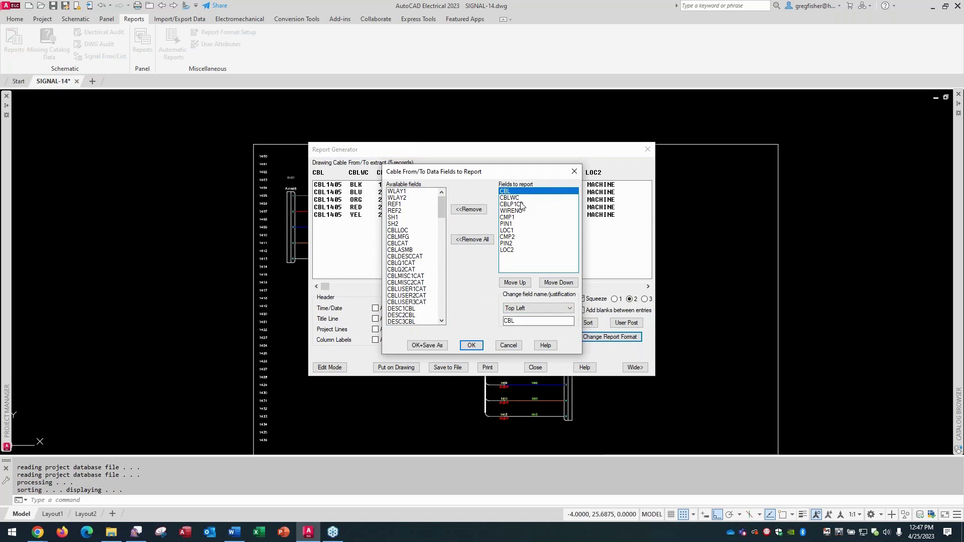
{"action": "left_click", "coordinate": [516, 231]}
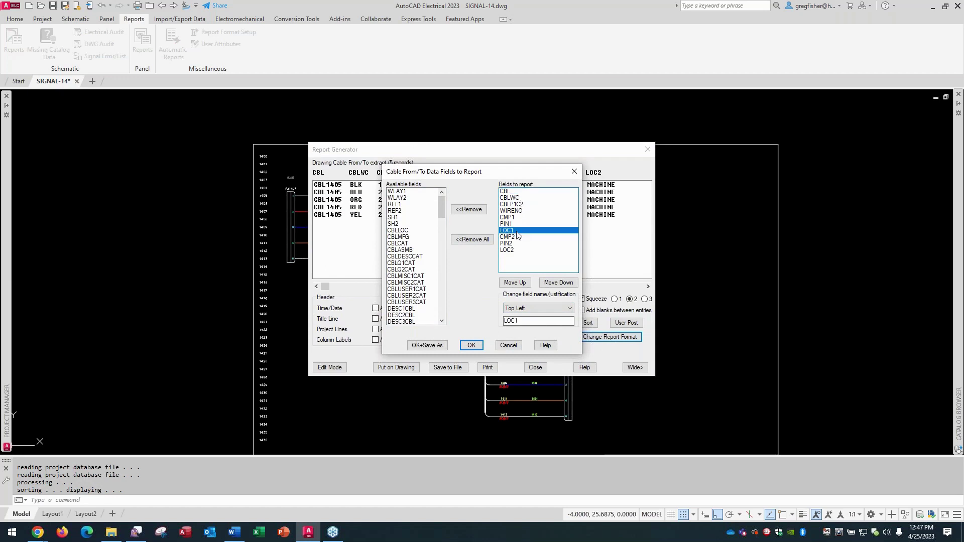
{"action": "double_click", "coordinate": [397, 191]}
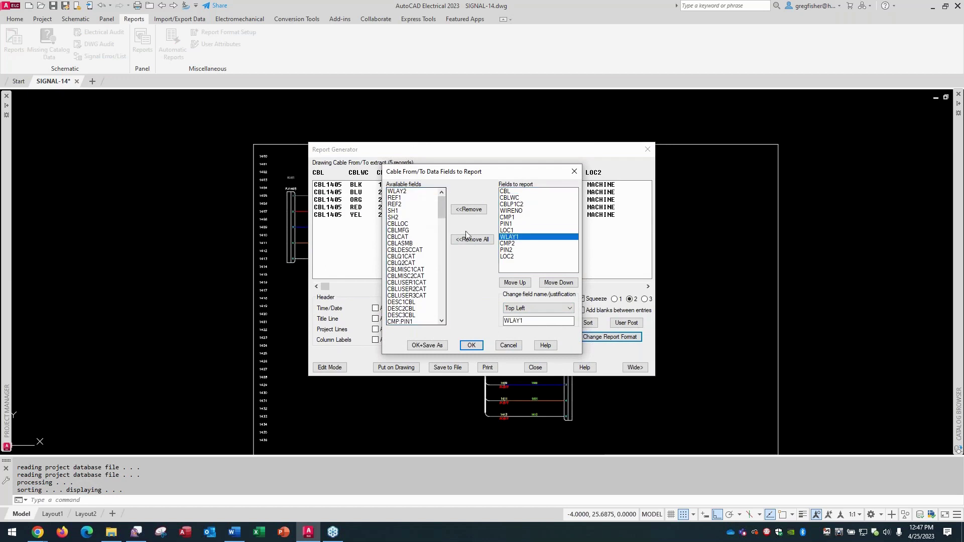
{"action": "double_click", "coordinate": [407, 191]}
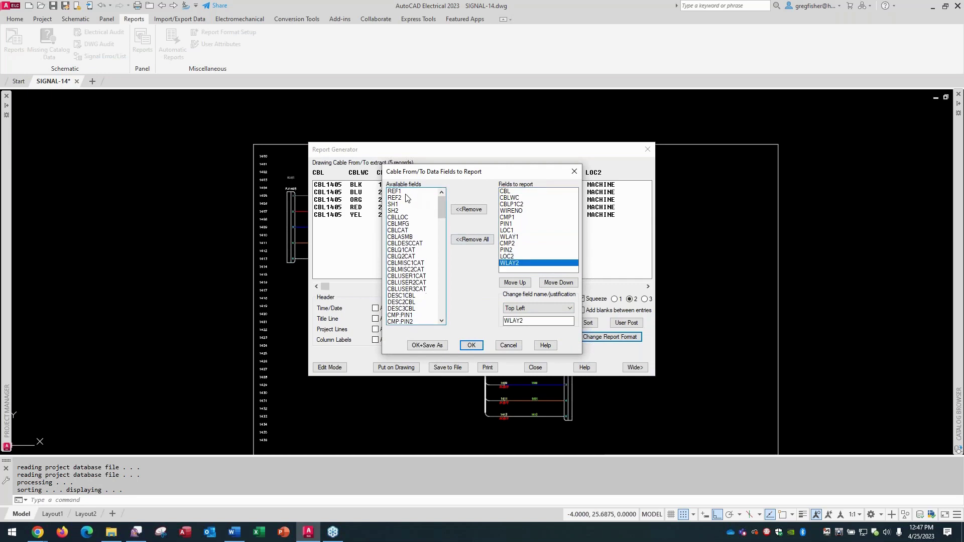
{"action": "left_click", "coordinate": [472, 345]}
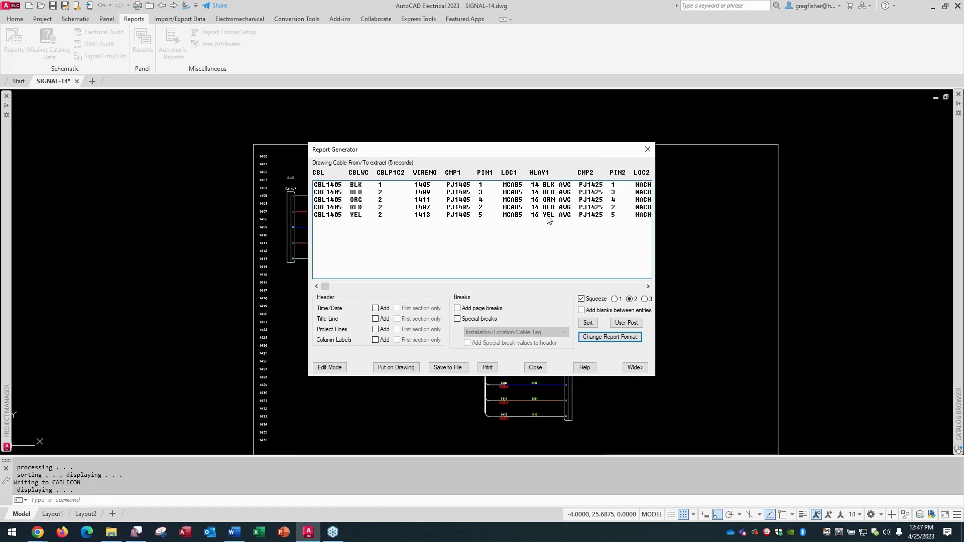
Check the wire layer listed for each CBL1405 conductor in the report, and close the report
{"action": "left_click", "coordinate": [550, 186]}
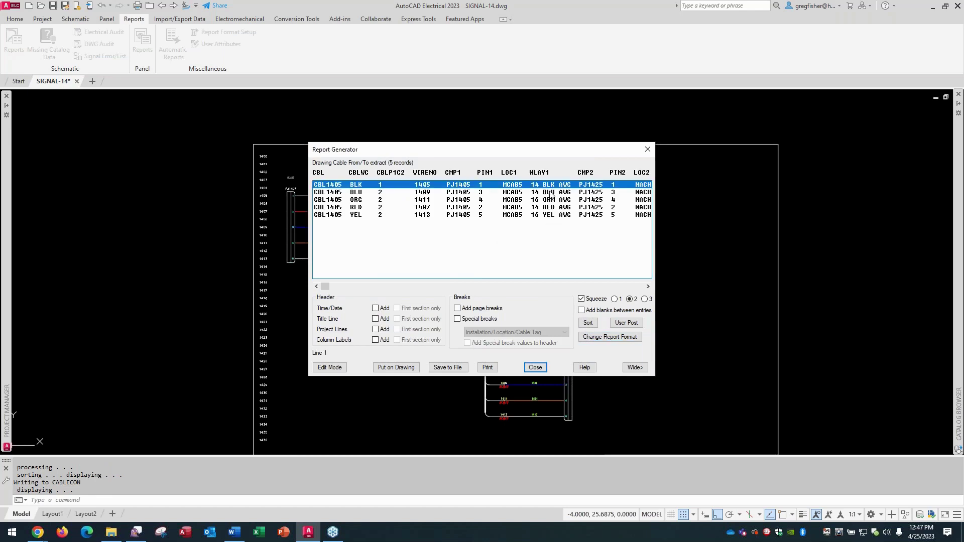
{"action": "left_click", "coordinate": [551, 193]}
{"action": "left_click", "coordinate": [548, 200]}
{"action": "left_click", "coordinate": [547, 208]}
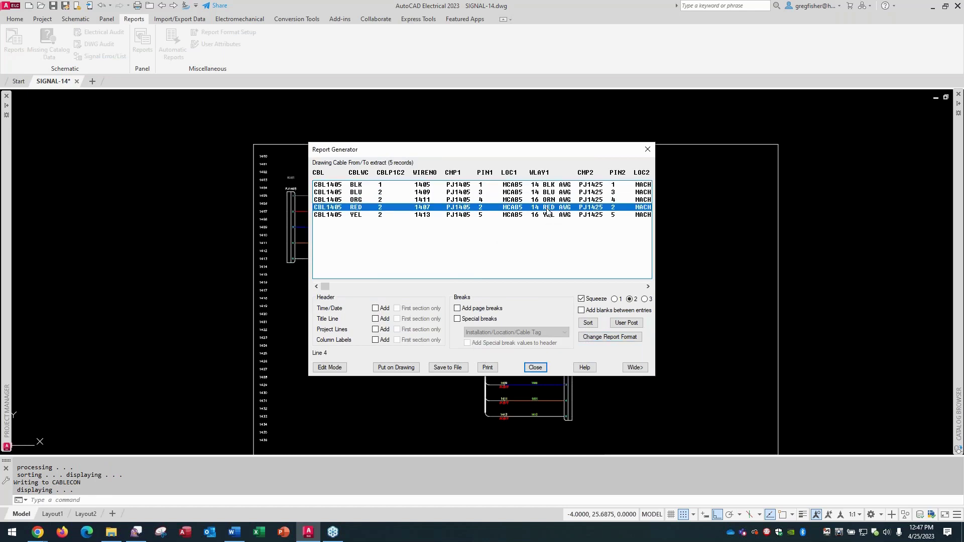
{"action": "left_click", "coordinate": [547, 215]}
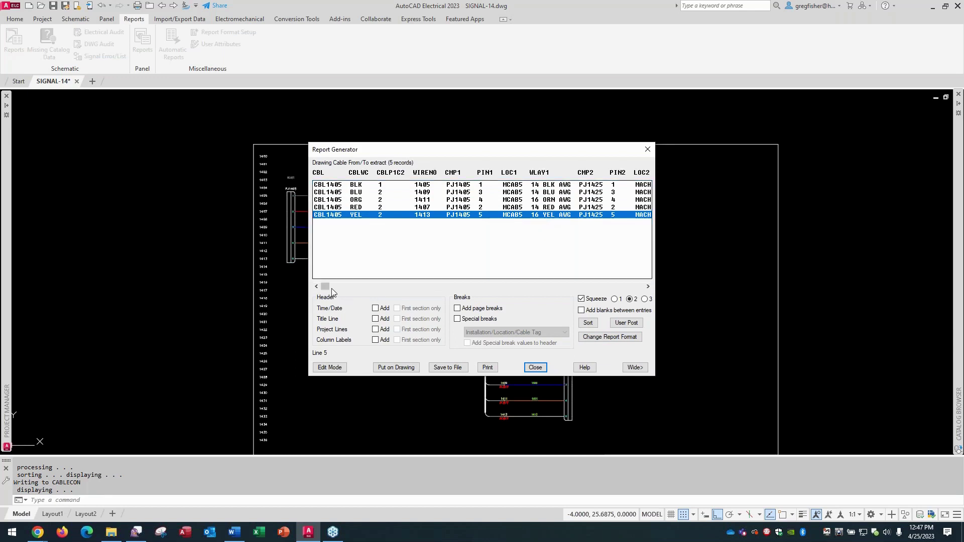
{"action": "mouse_move", "coordinate": [324, 287]}
{"action": "left_mouse_down"}
{"action": "mouse_move", "coordinate": [451, 287]}
{"action": "mouse_move", "coordinate": [324, 289]}
{"action": "left_mouse_up"}
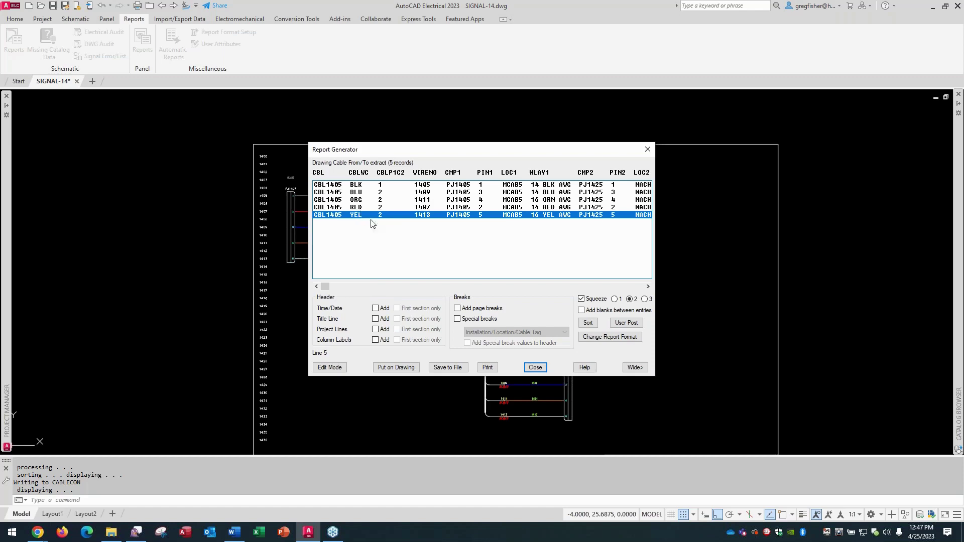
{"action": "left_click", "coordinate": [535, 367]}
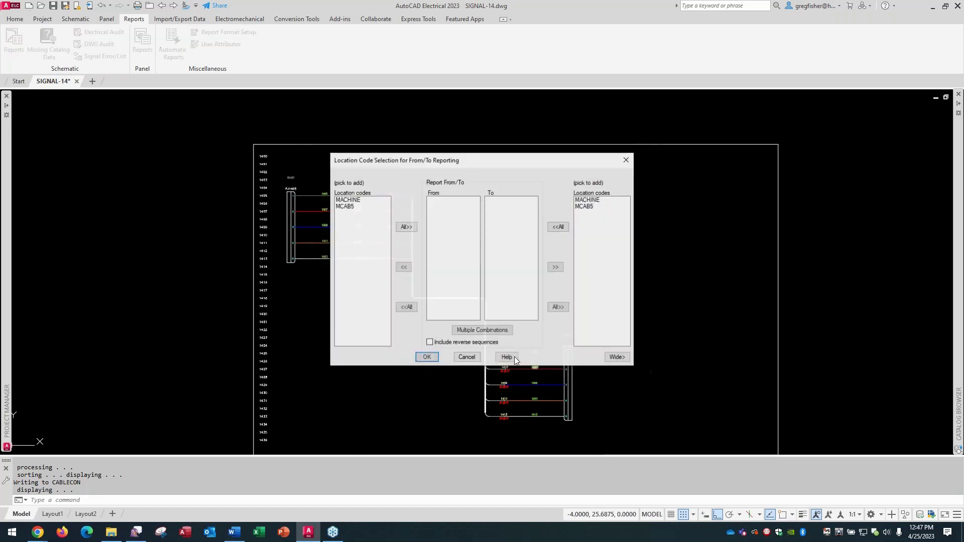
Leave the Cable From/To report by cancelling the location code selection, returning to the SIGNAL-14 drawing
{"action": "left_click", "coordinate": [467, 357]}
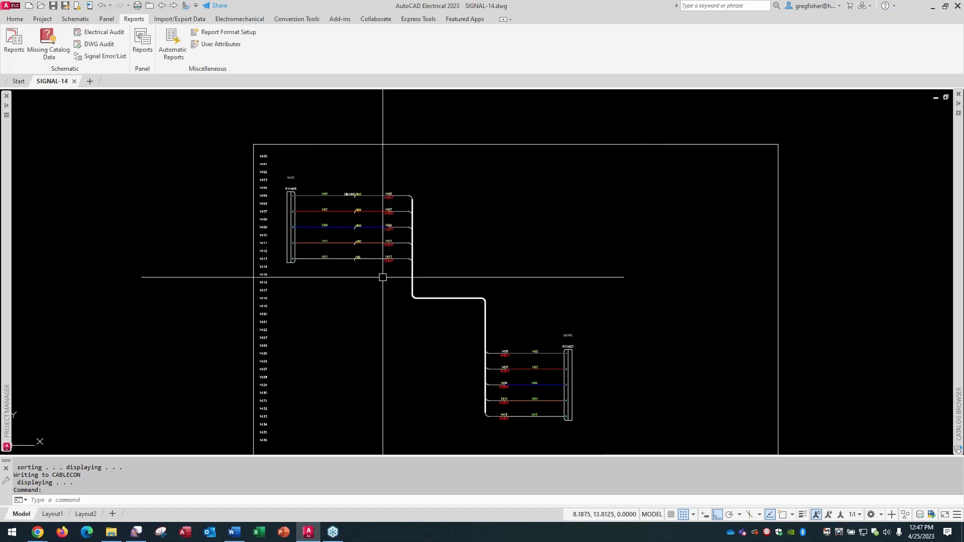
{"action": "scroll", "coordinate": [359, 230], "scroll_direction": "up", "scroll_amount": 2}
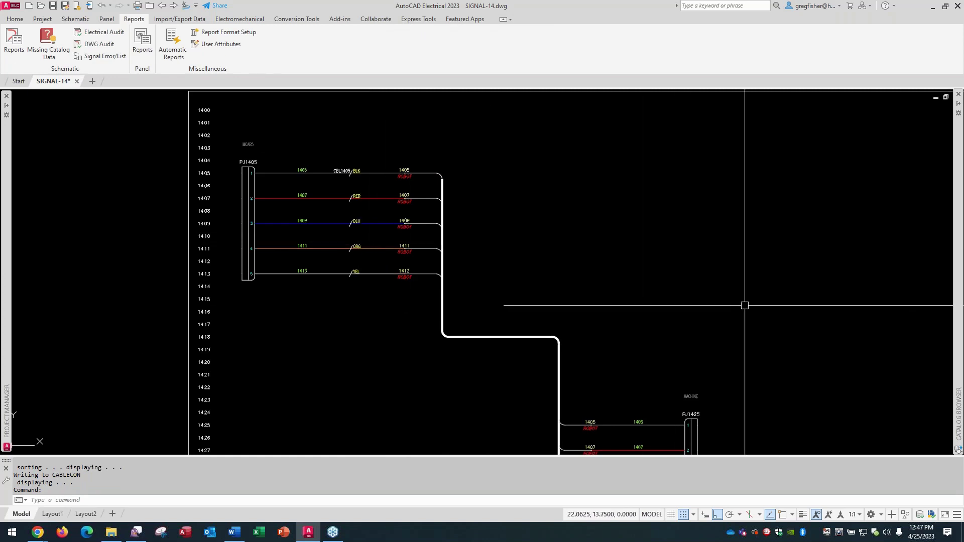
{"action": "middle_click_drag", "start_coordinate": [745, 306], "coordinate": [684, 258]}
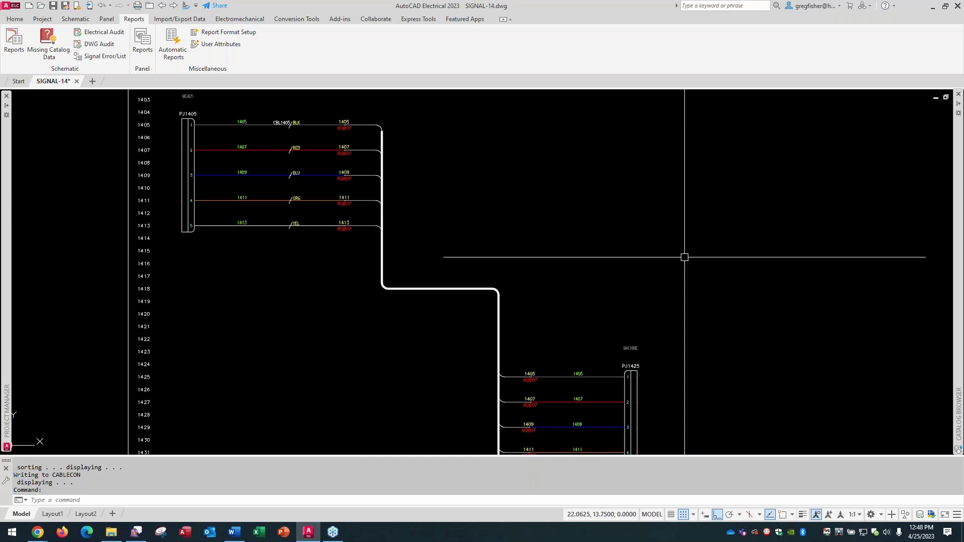
{"action": "middle_click", "coordinate": [685, 257]}
{"action": "middle_click", "coordinate": [685, 257]}
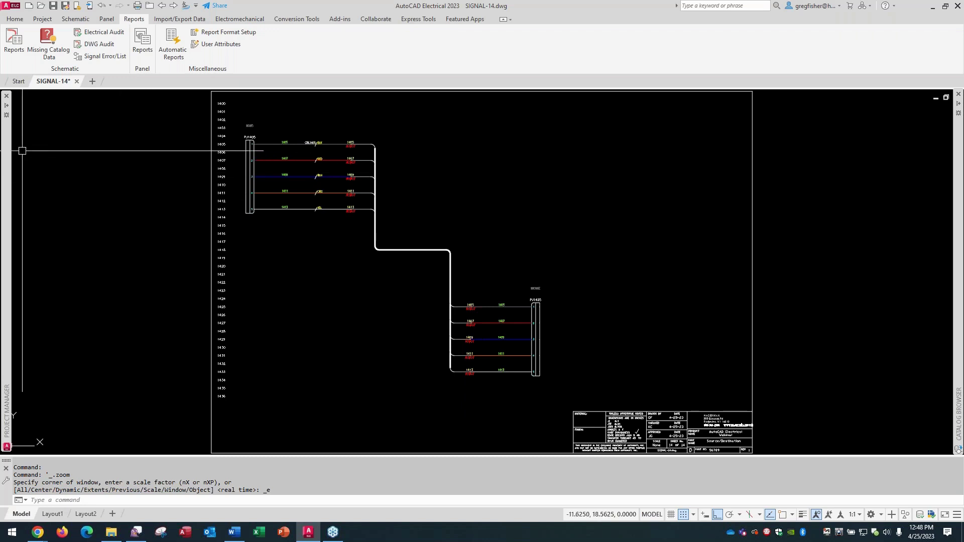
Check the CUSTOM folder path among the schematic libraries in the SIGNAL project's properties, and close them without changes
{"action": "mouse_move", "coordinate": [6, 145]}
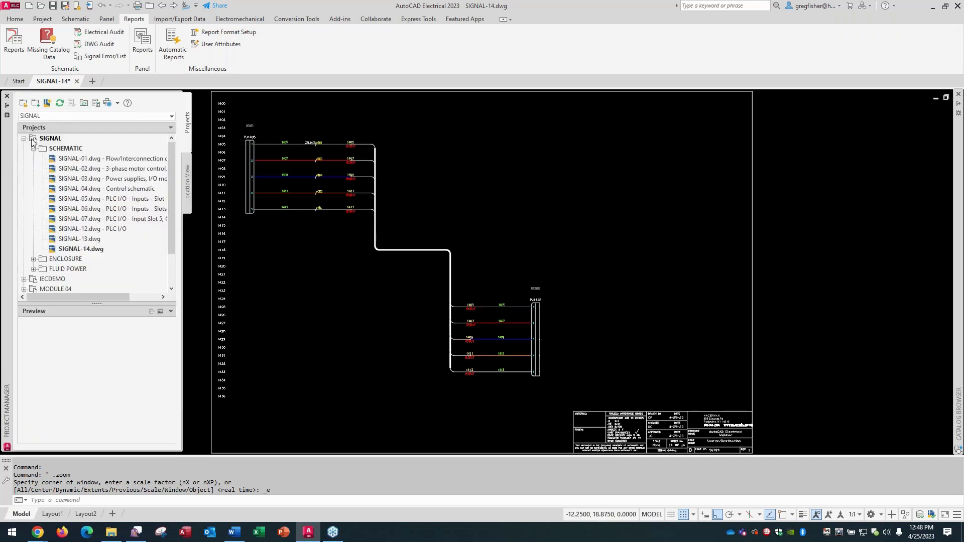
{"action": "right_click", "coordinate": [44, 140]}
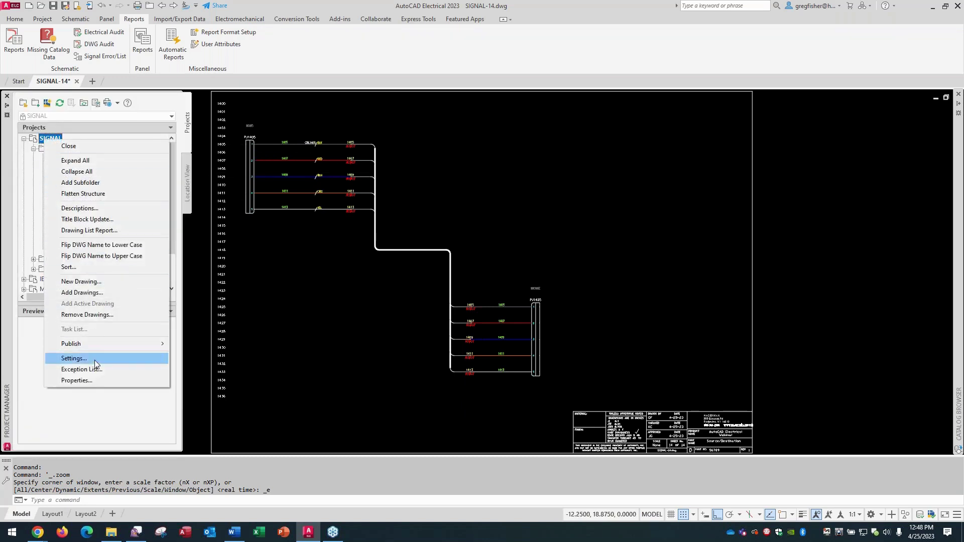
{"action": "left_click", "coordinate": [92, 379]}
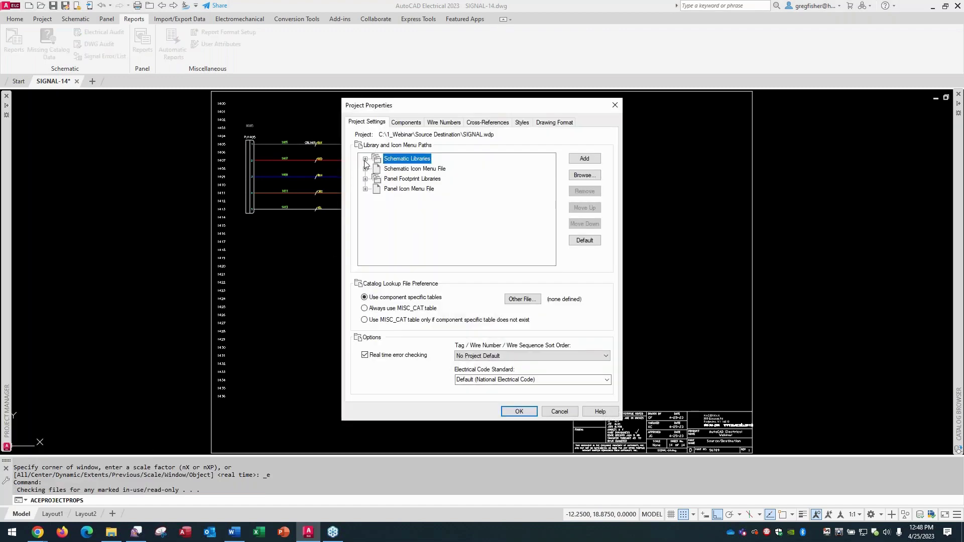
{"action": "left_click", "coordinate": [365, 159]}
{"action": "left_click", "coordinate": [457, 170]}
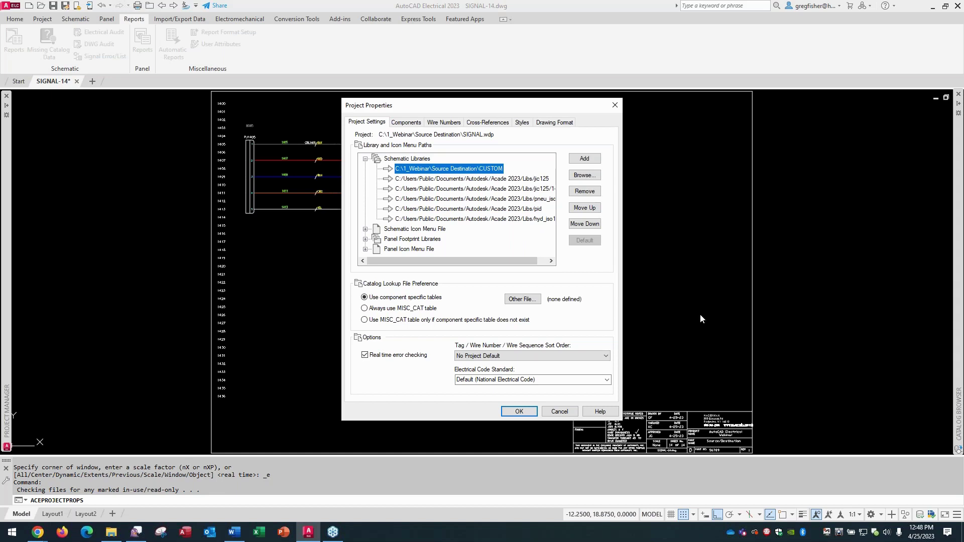
{"action": "left_click", "coordinate": [559, 411]}
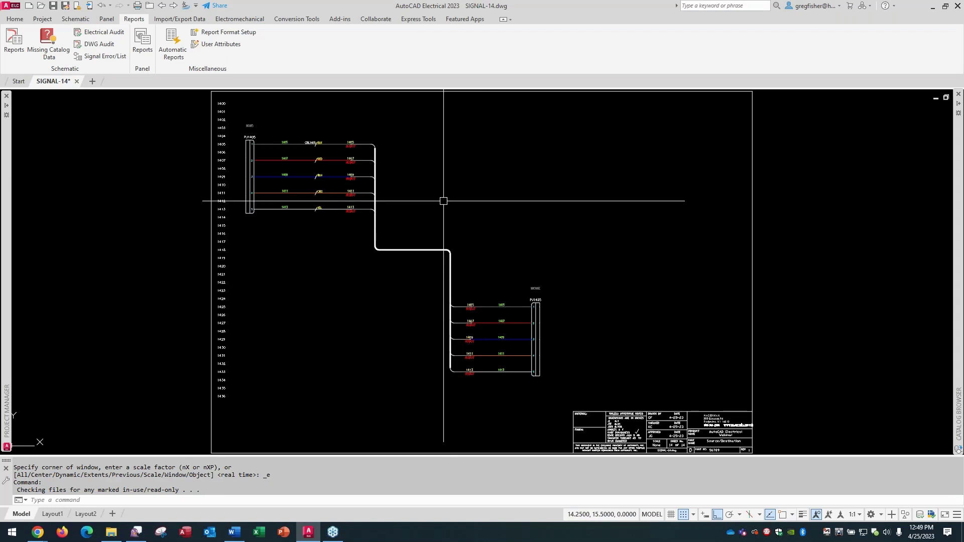
{"action": "scroll", "coordinate": [444, 201], "scroll_direction": "up", "scroll_amount": 2}
{"action": "middle_click_drag", "start_coordinate": [445, 201], "coordinate": [447, 219]}
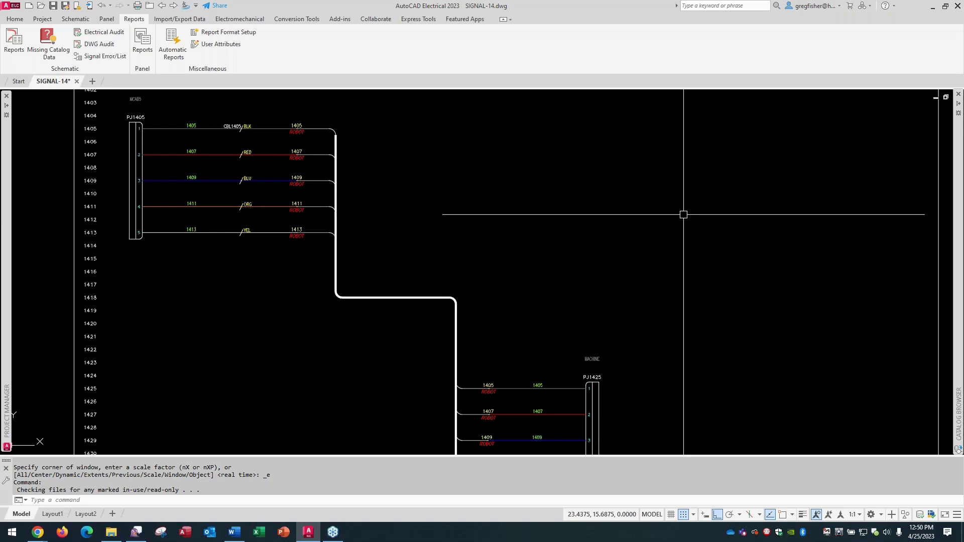
{"action": "scroll", "coordinate": [645, 262], "scroll_direction": "down", "scroll_amount": 2}
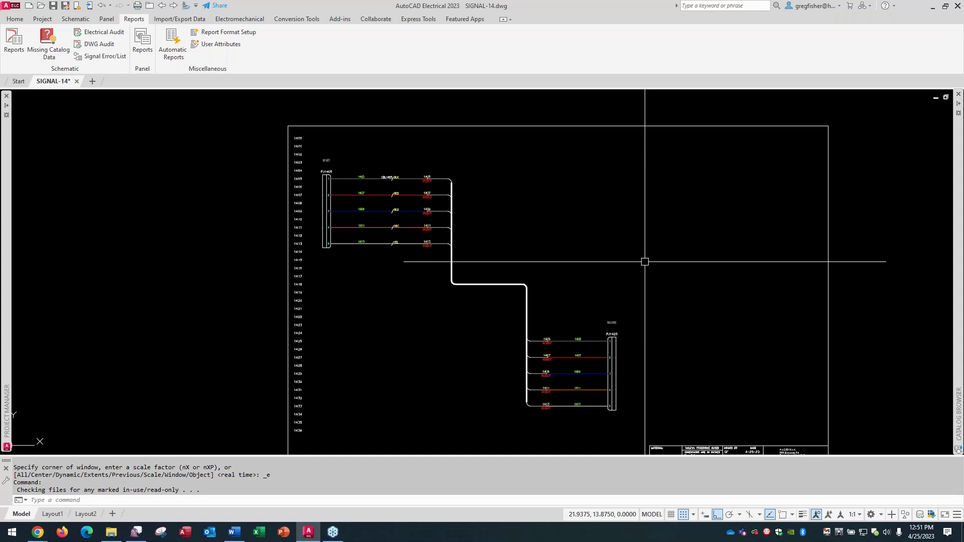
{"action": "scroll", "coordinate": [583, 397], "scroll_direction": "up", "scroll_amount": 5}
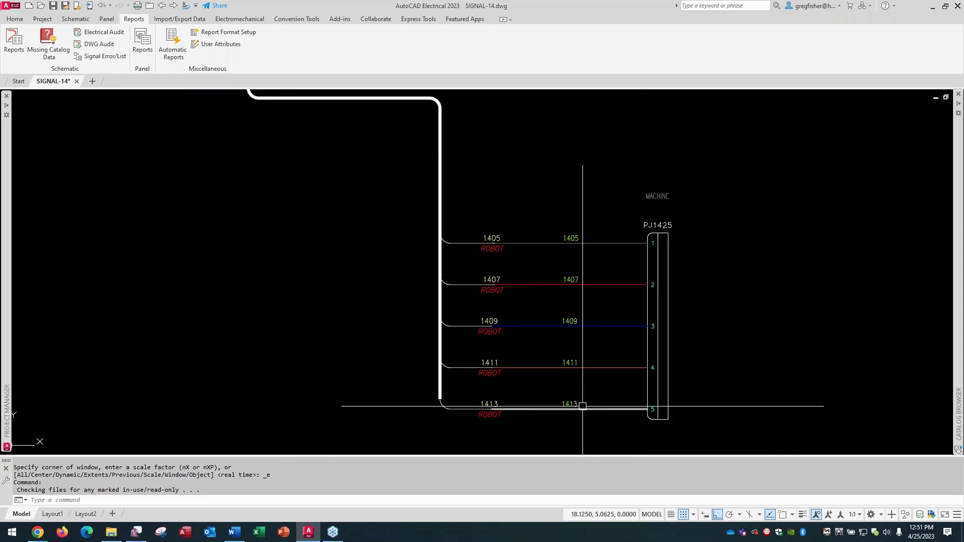
{"action": "middle_click_drag", "start_coordinate": [586, 377], "coordinate": [586, 326]}
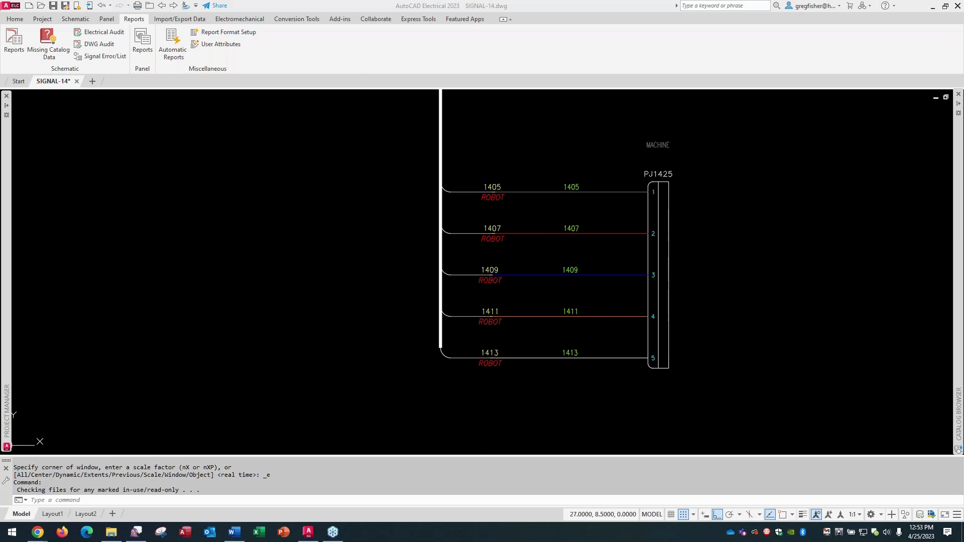
{"action": "left_click", "coordinate": [313, 205]}
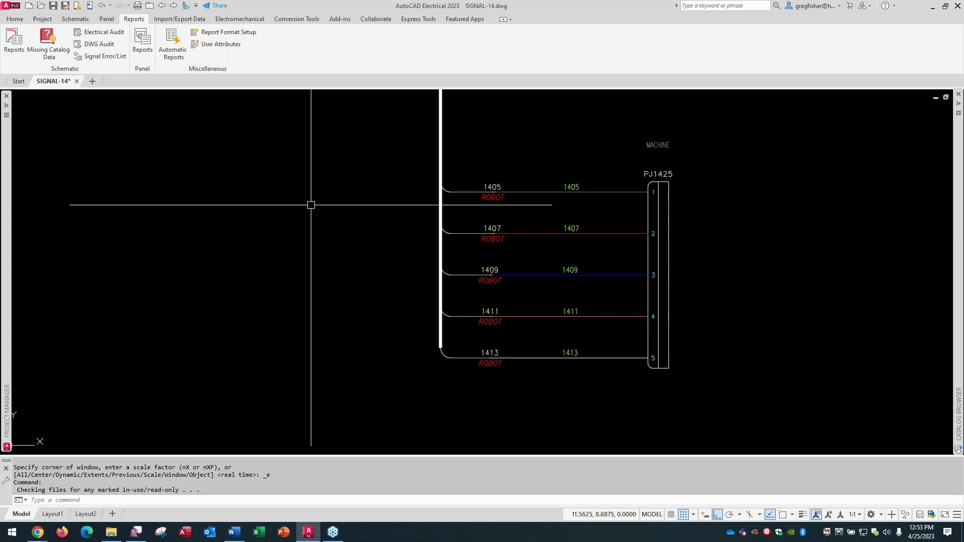
{"action": "middle_click", "coordinate": [311, 205]}
{"action": "middle_click", "coordinate": [311, 205]}
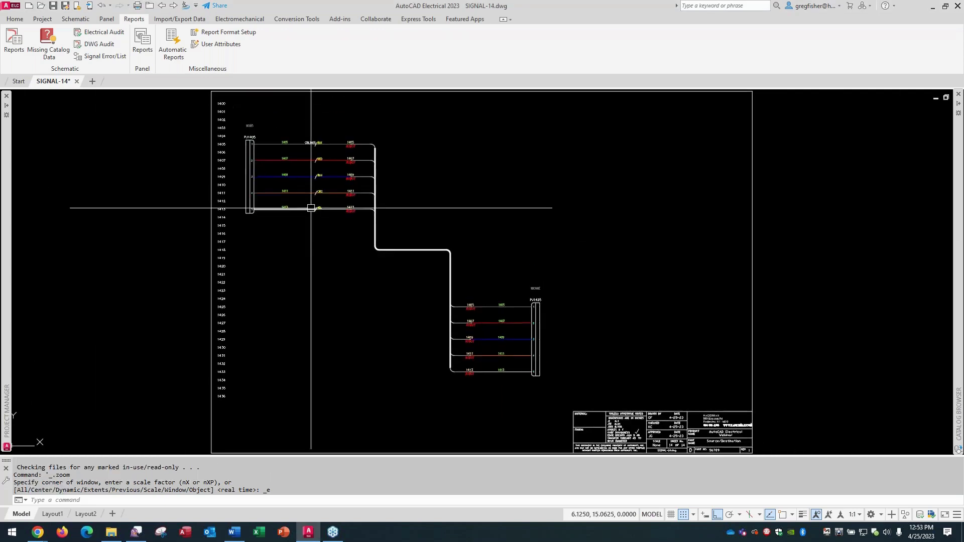